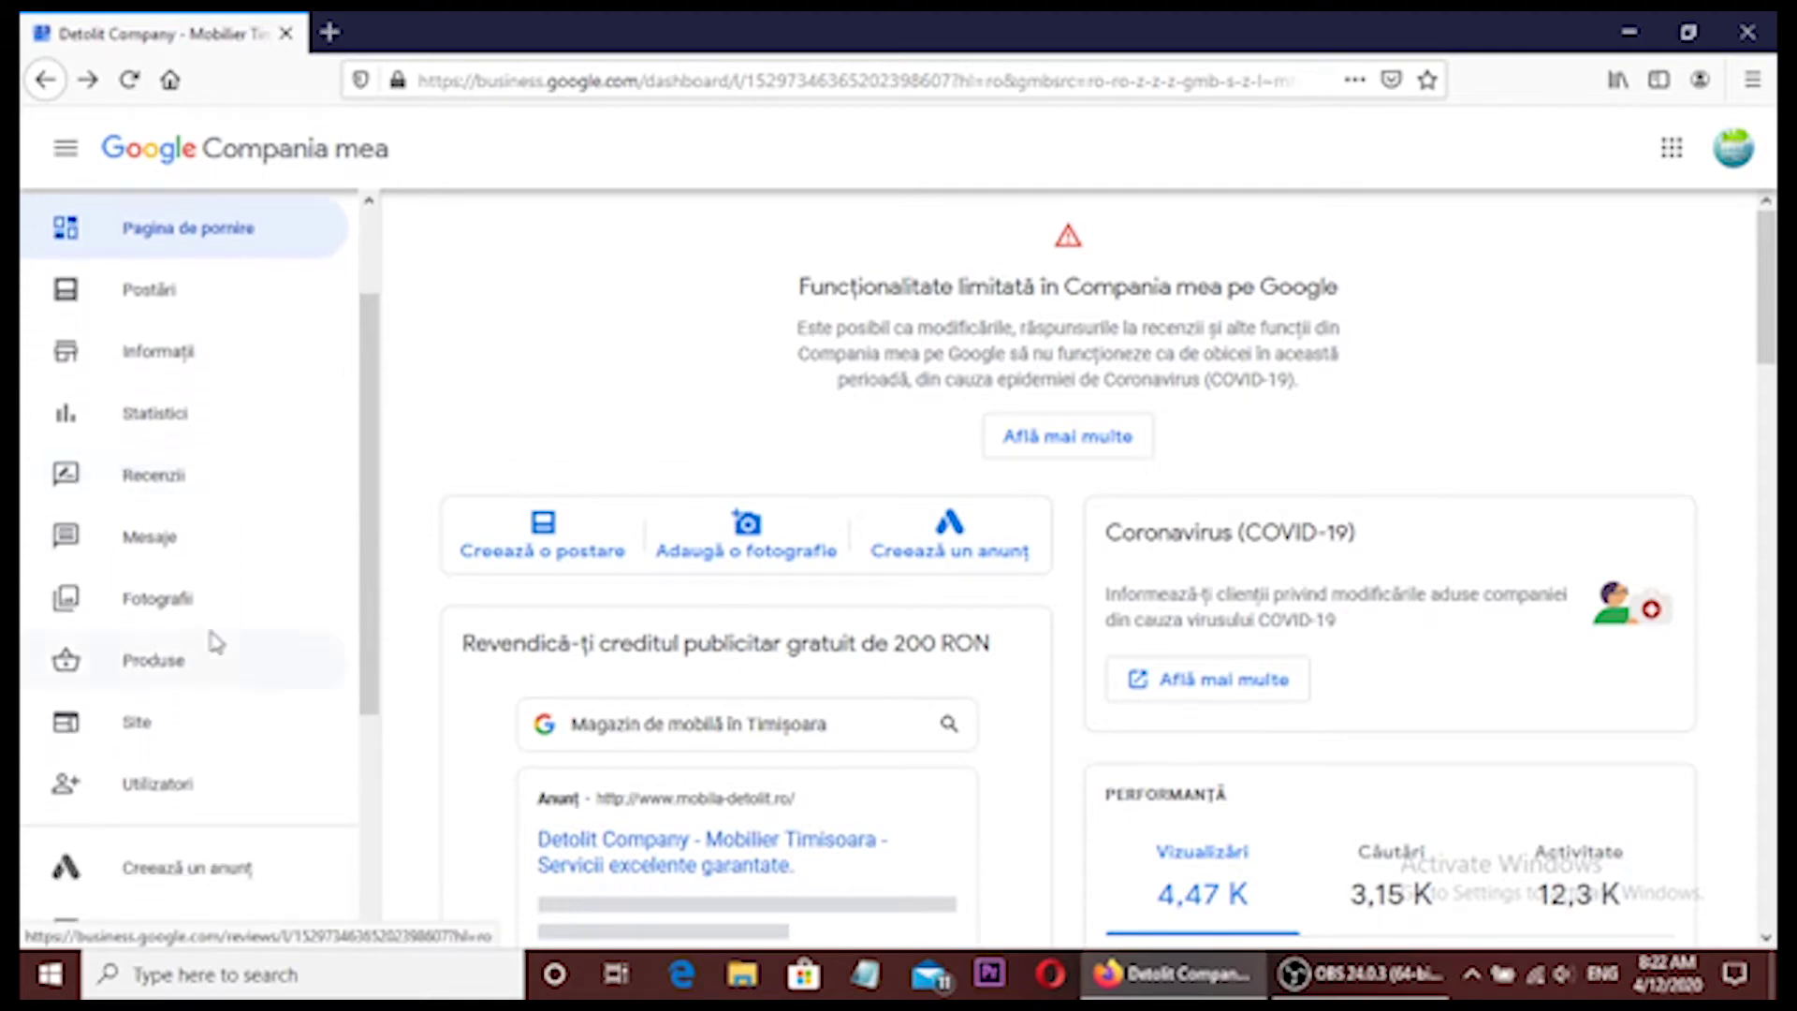
- Change the company name in the business information to "Detolit Company-Mobila in Timisoara" and dismiss the suggestion to create a post
scroll(213, 642, "up", 2)
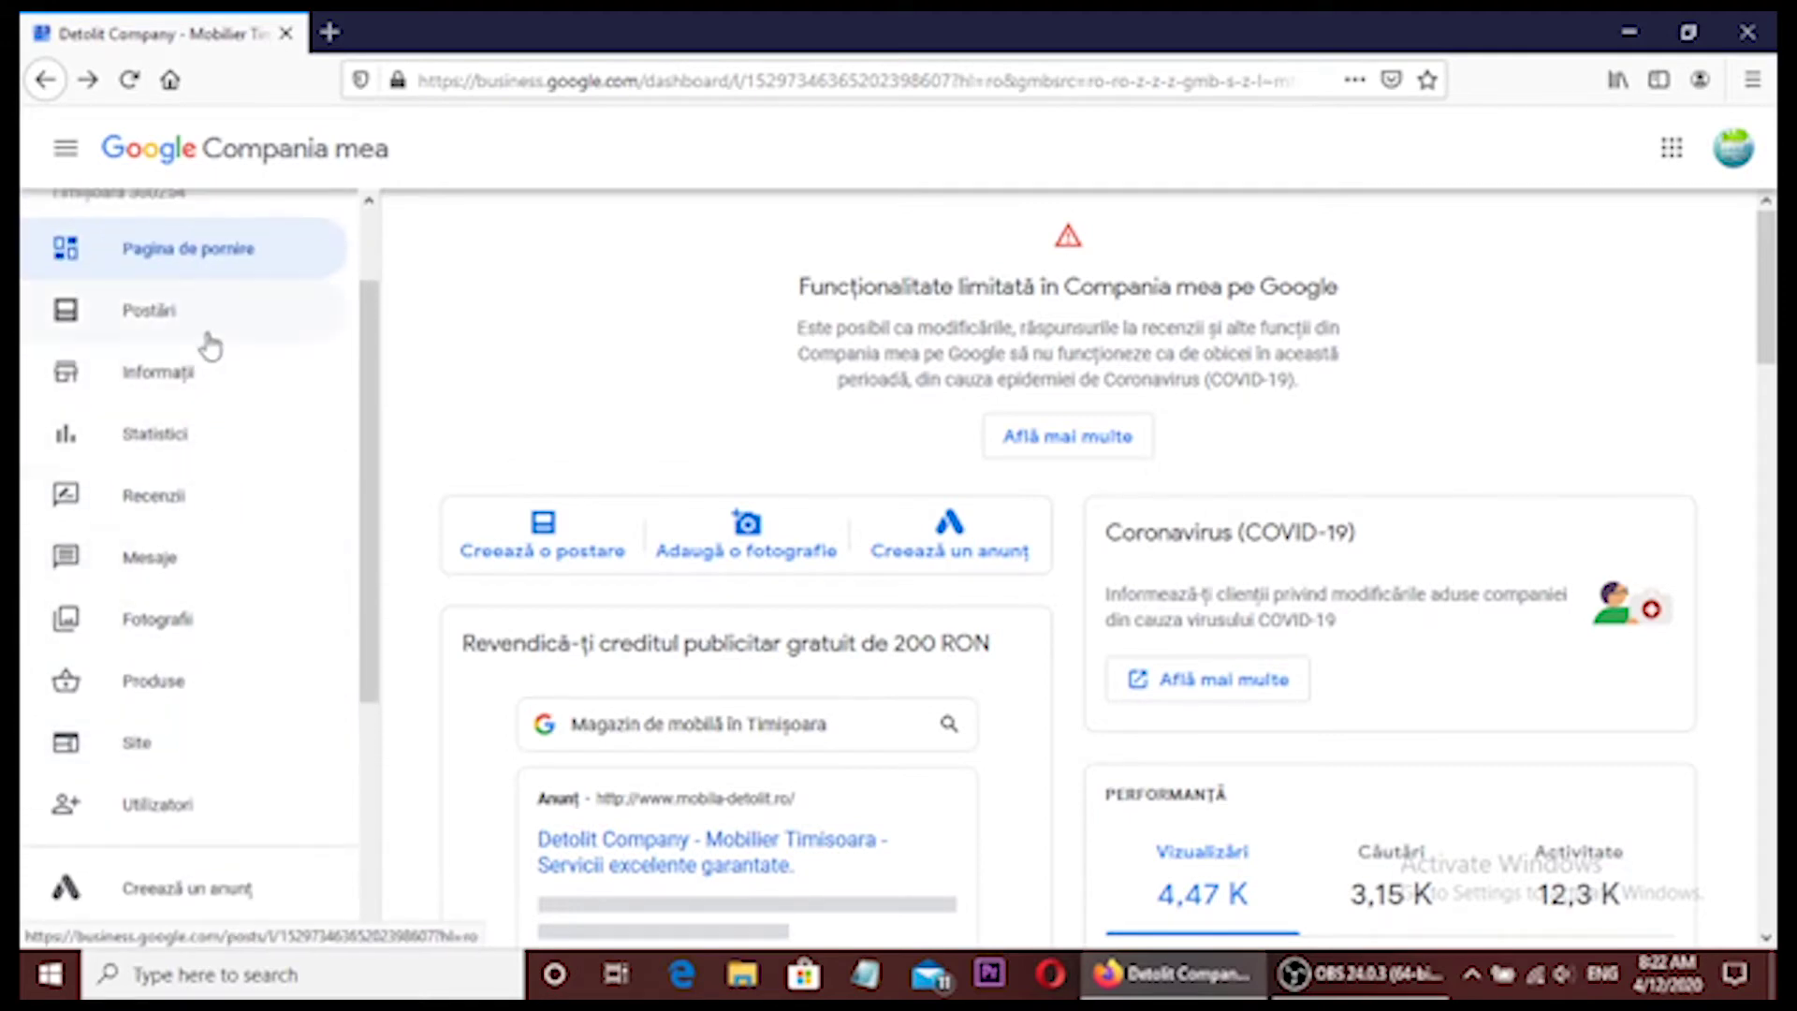
left_click(208, 373)
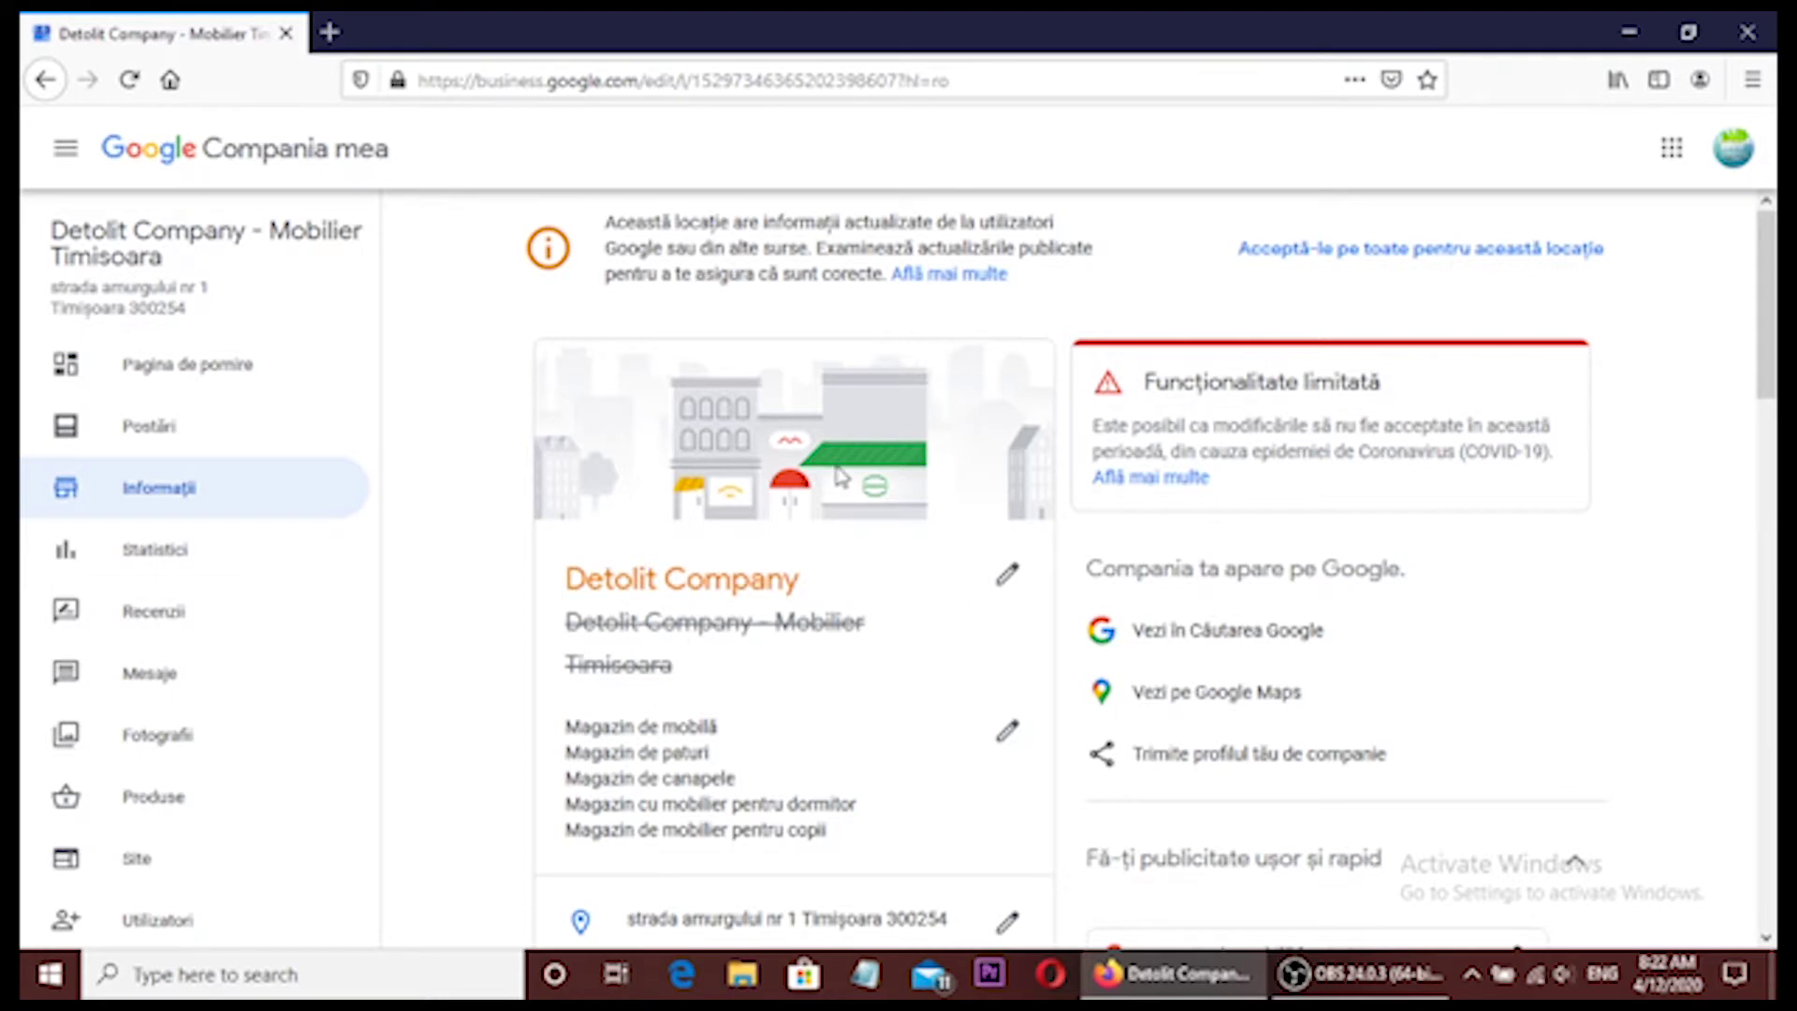
scroll(841, 476, "down", 3)
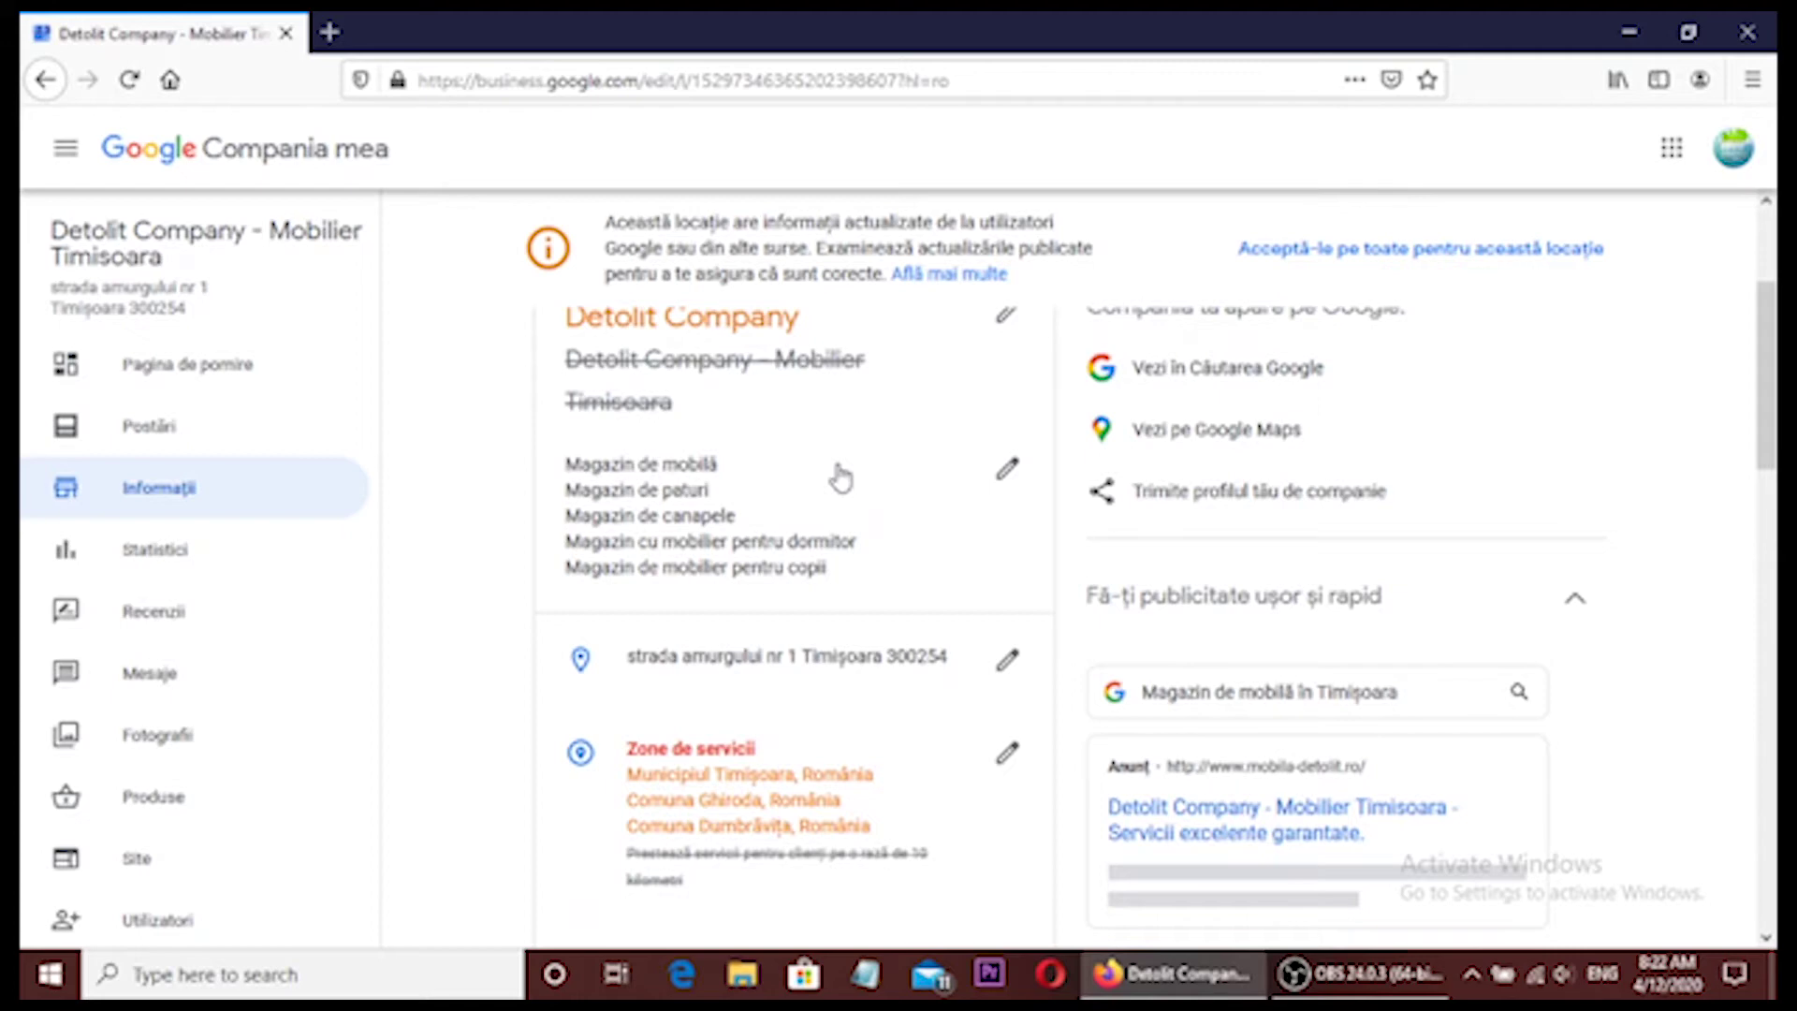
scroll(841, 477, "up", 3)
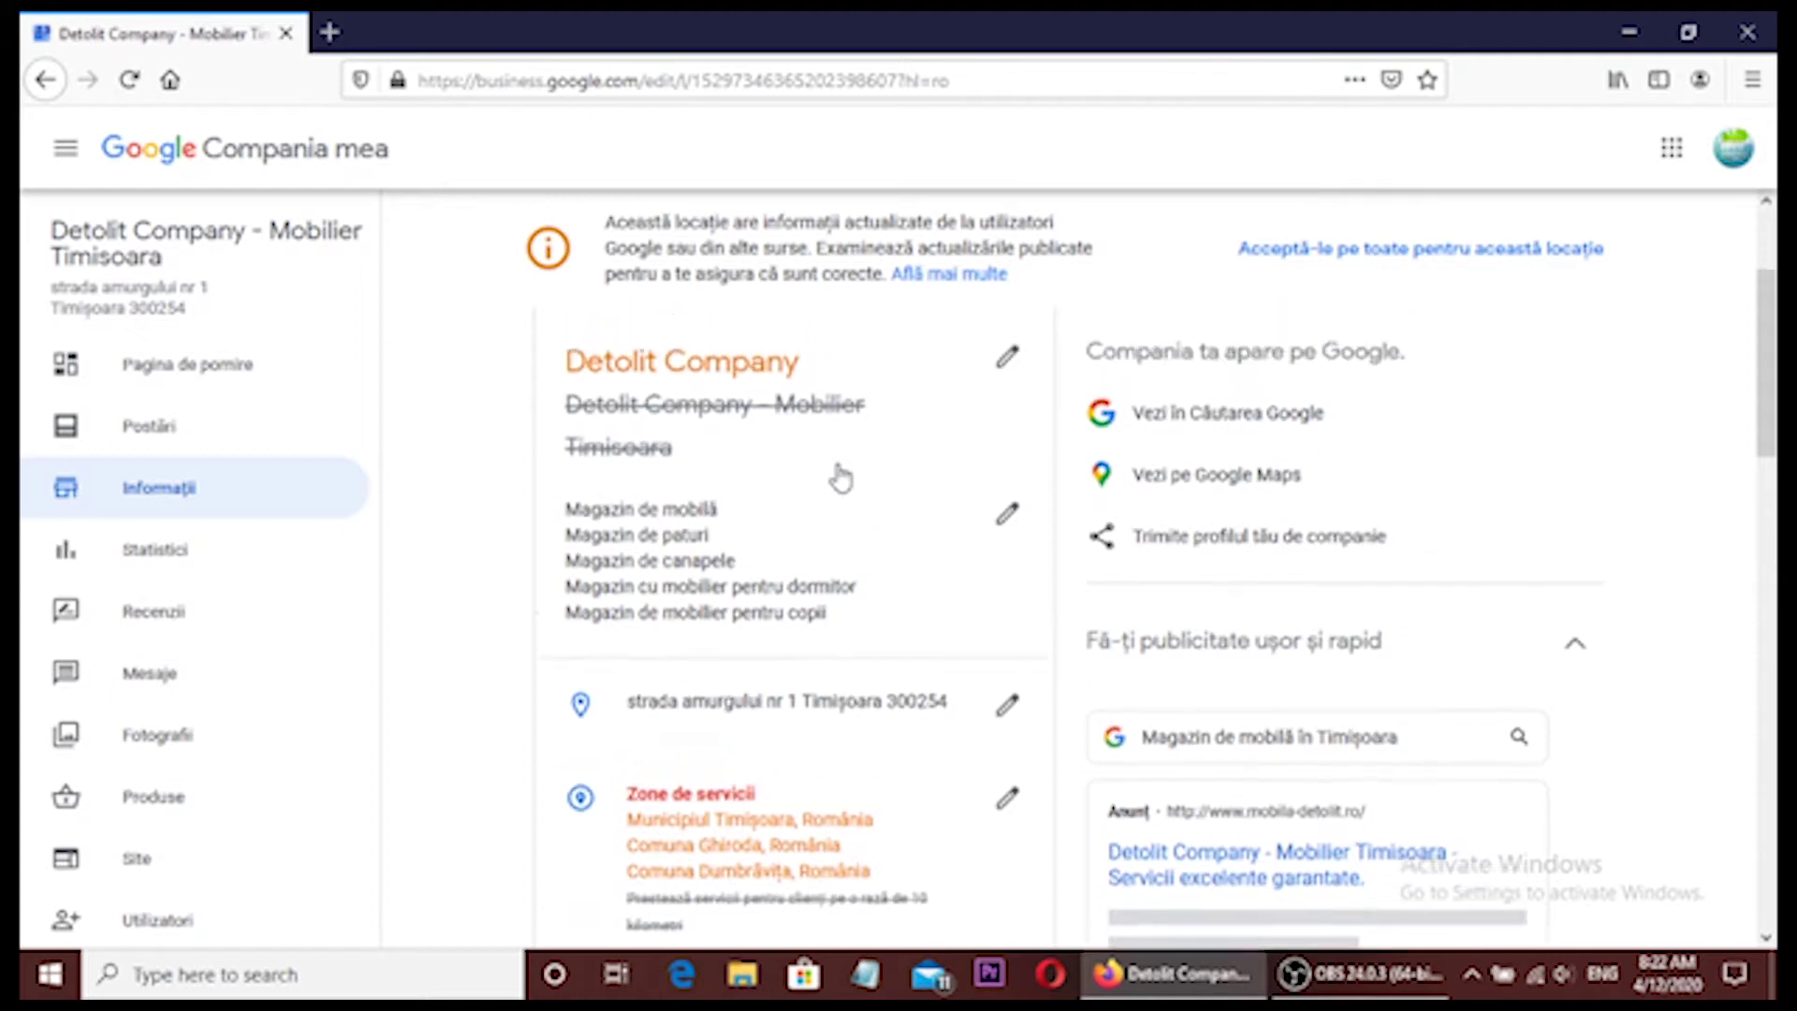
left_click(1004, 585)
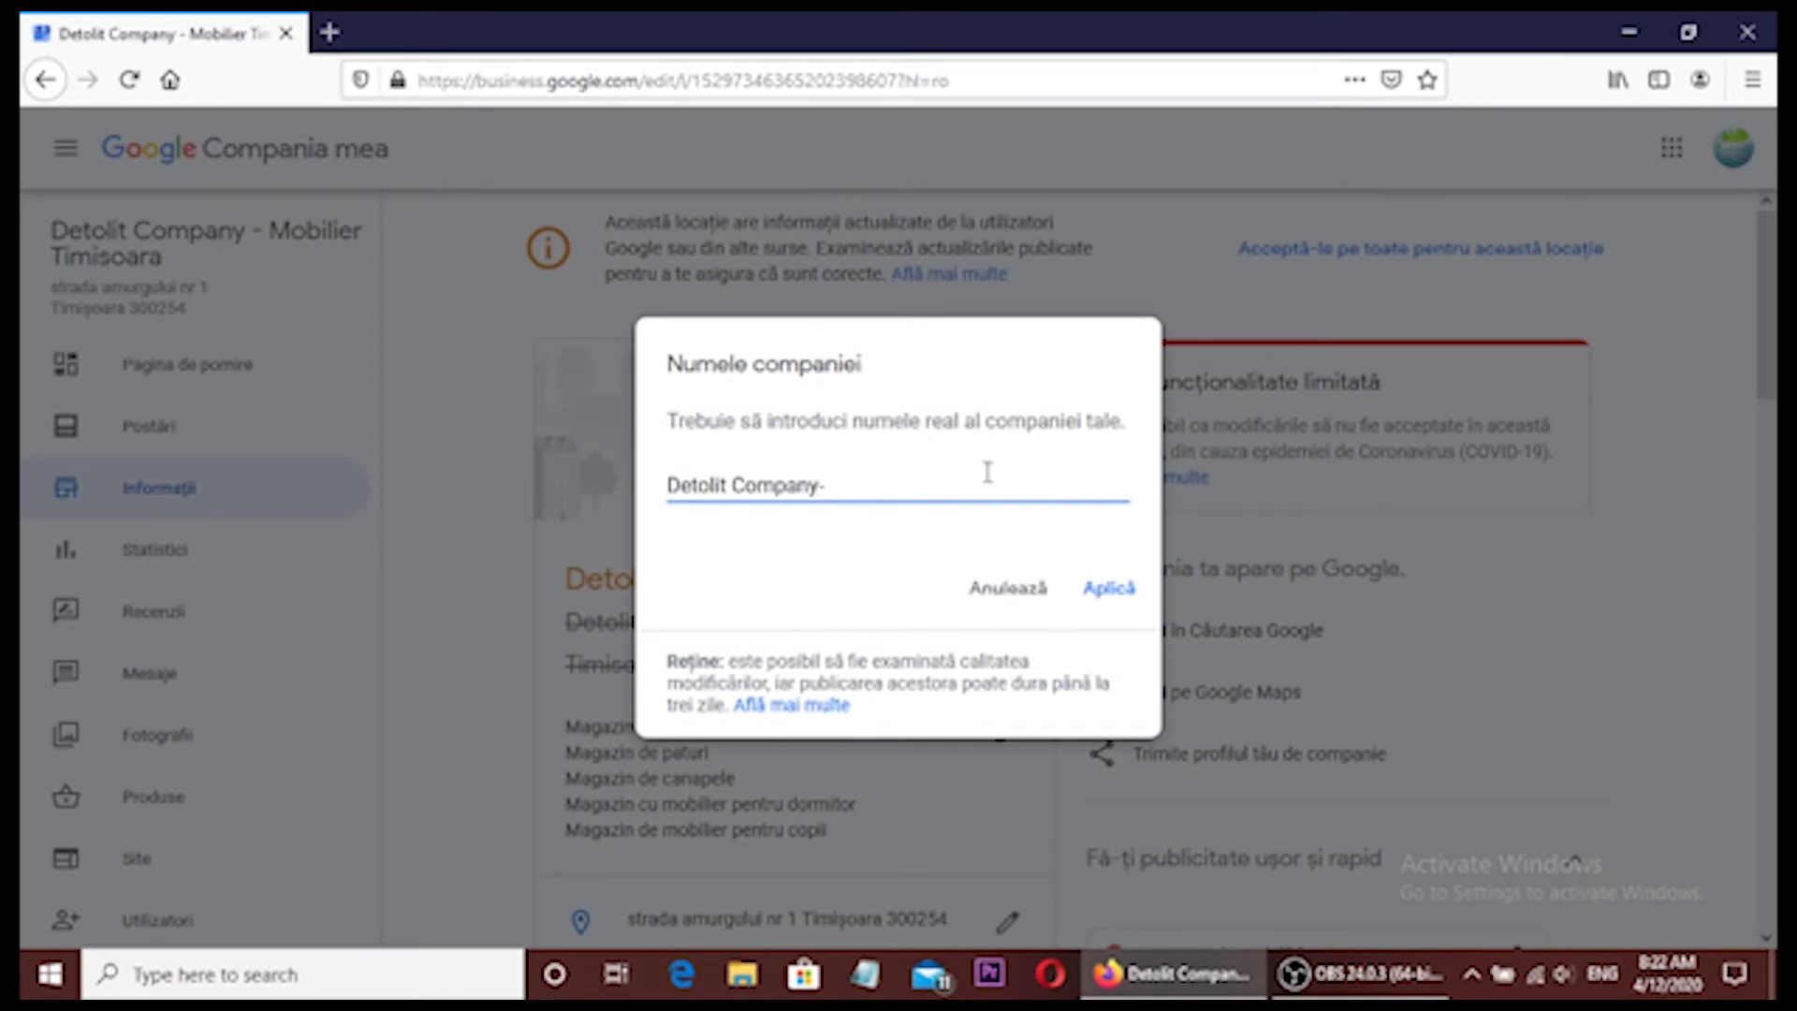
type("-Mobila in ")
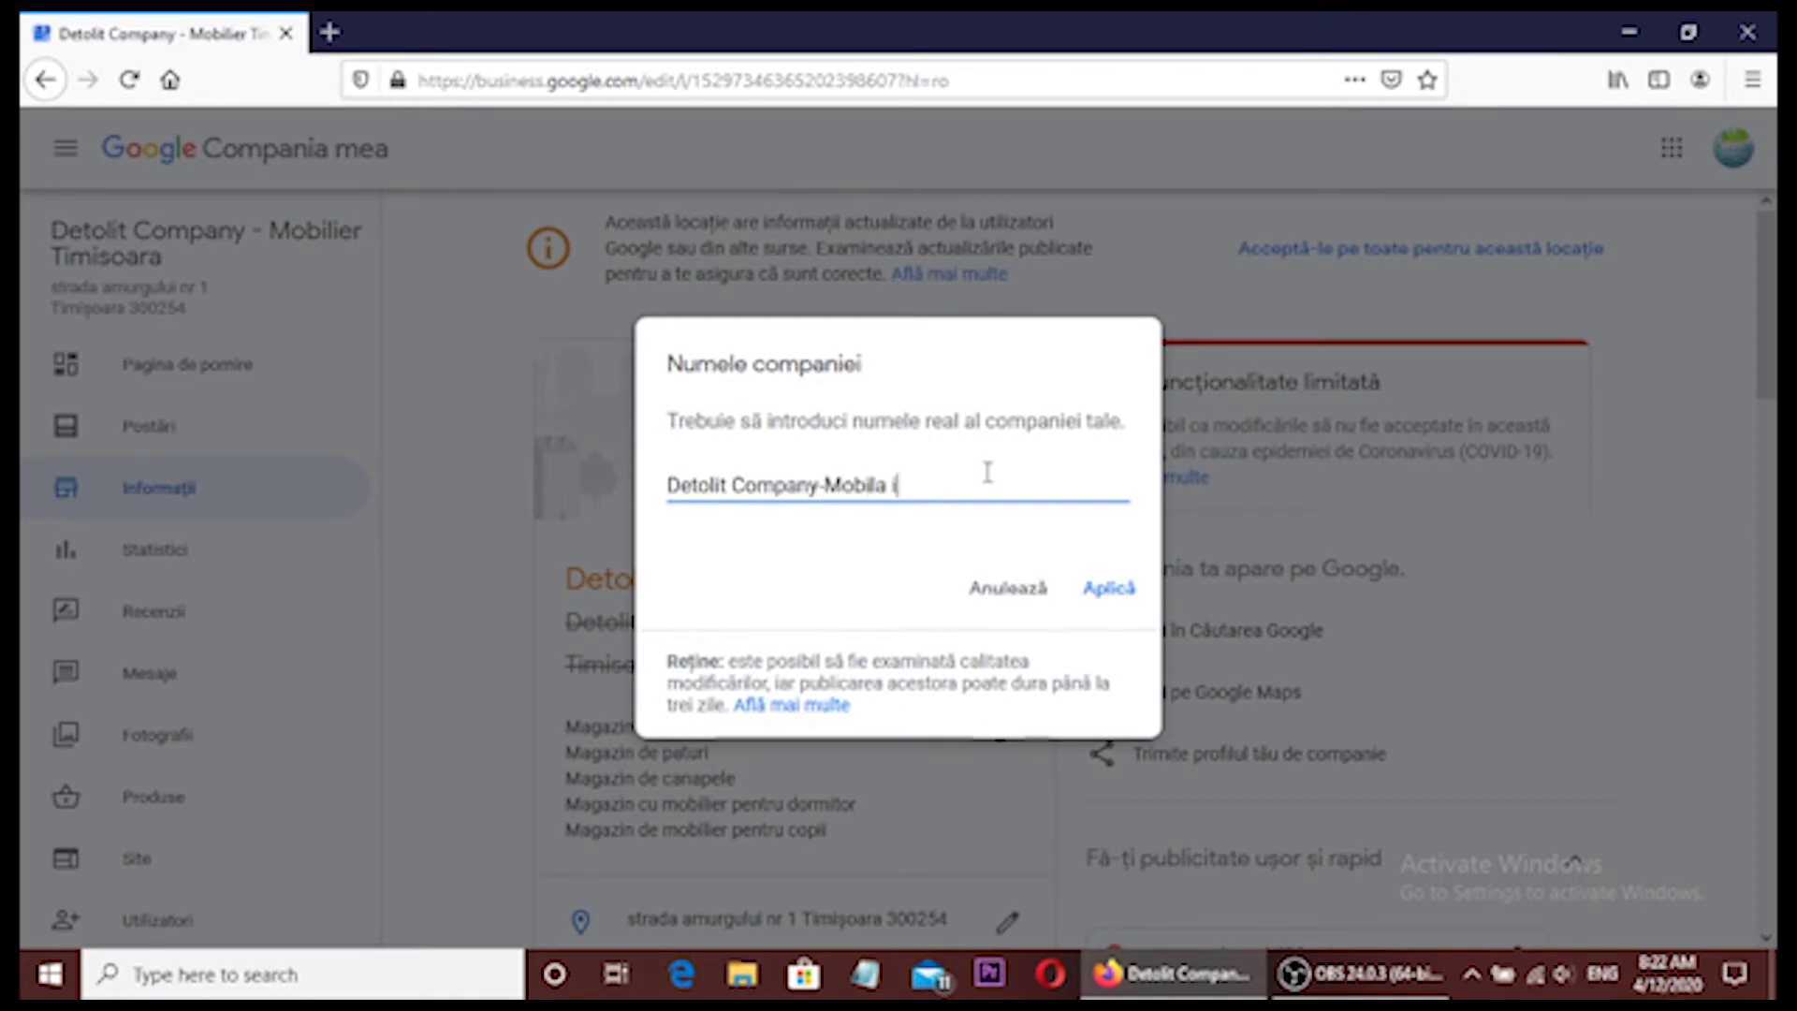
type("Timisoara")
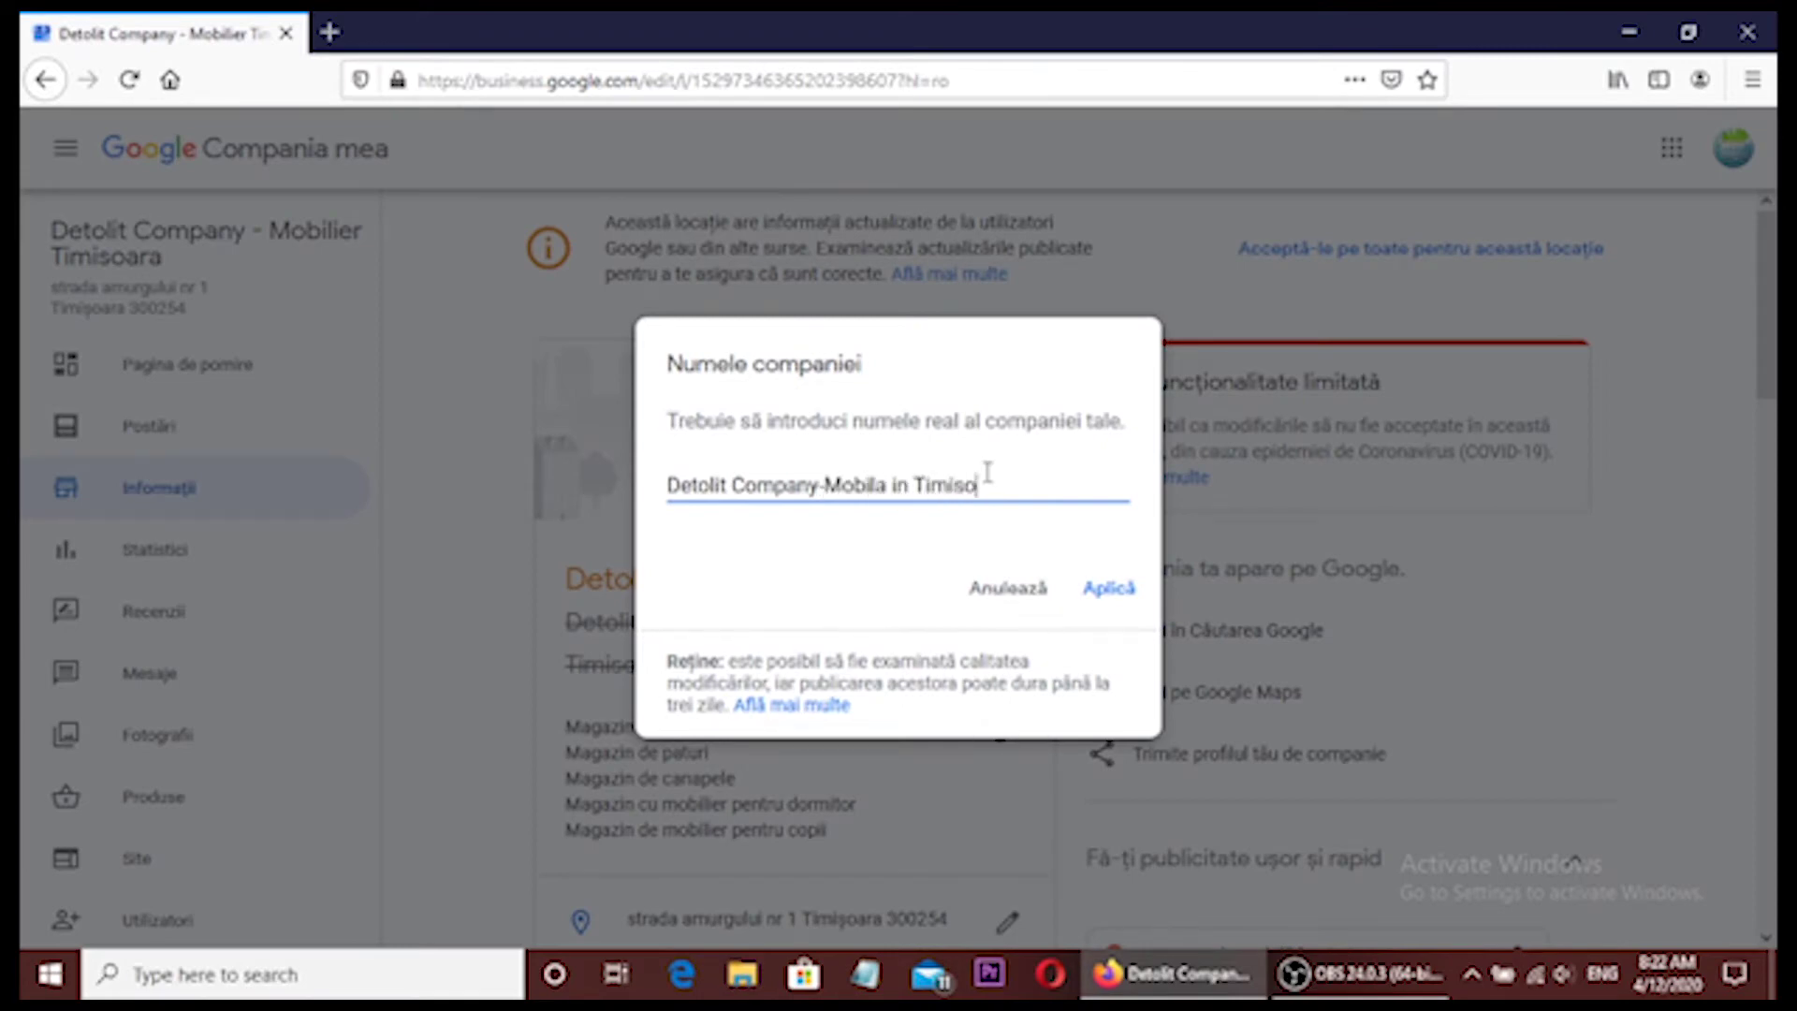
left_click(1109, 589)
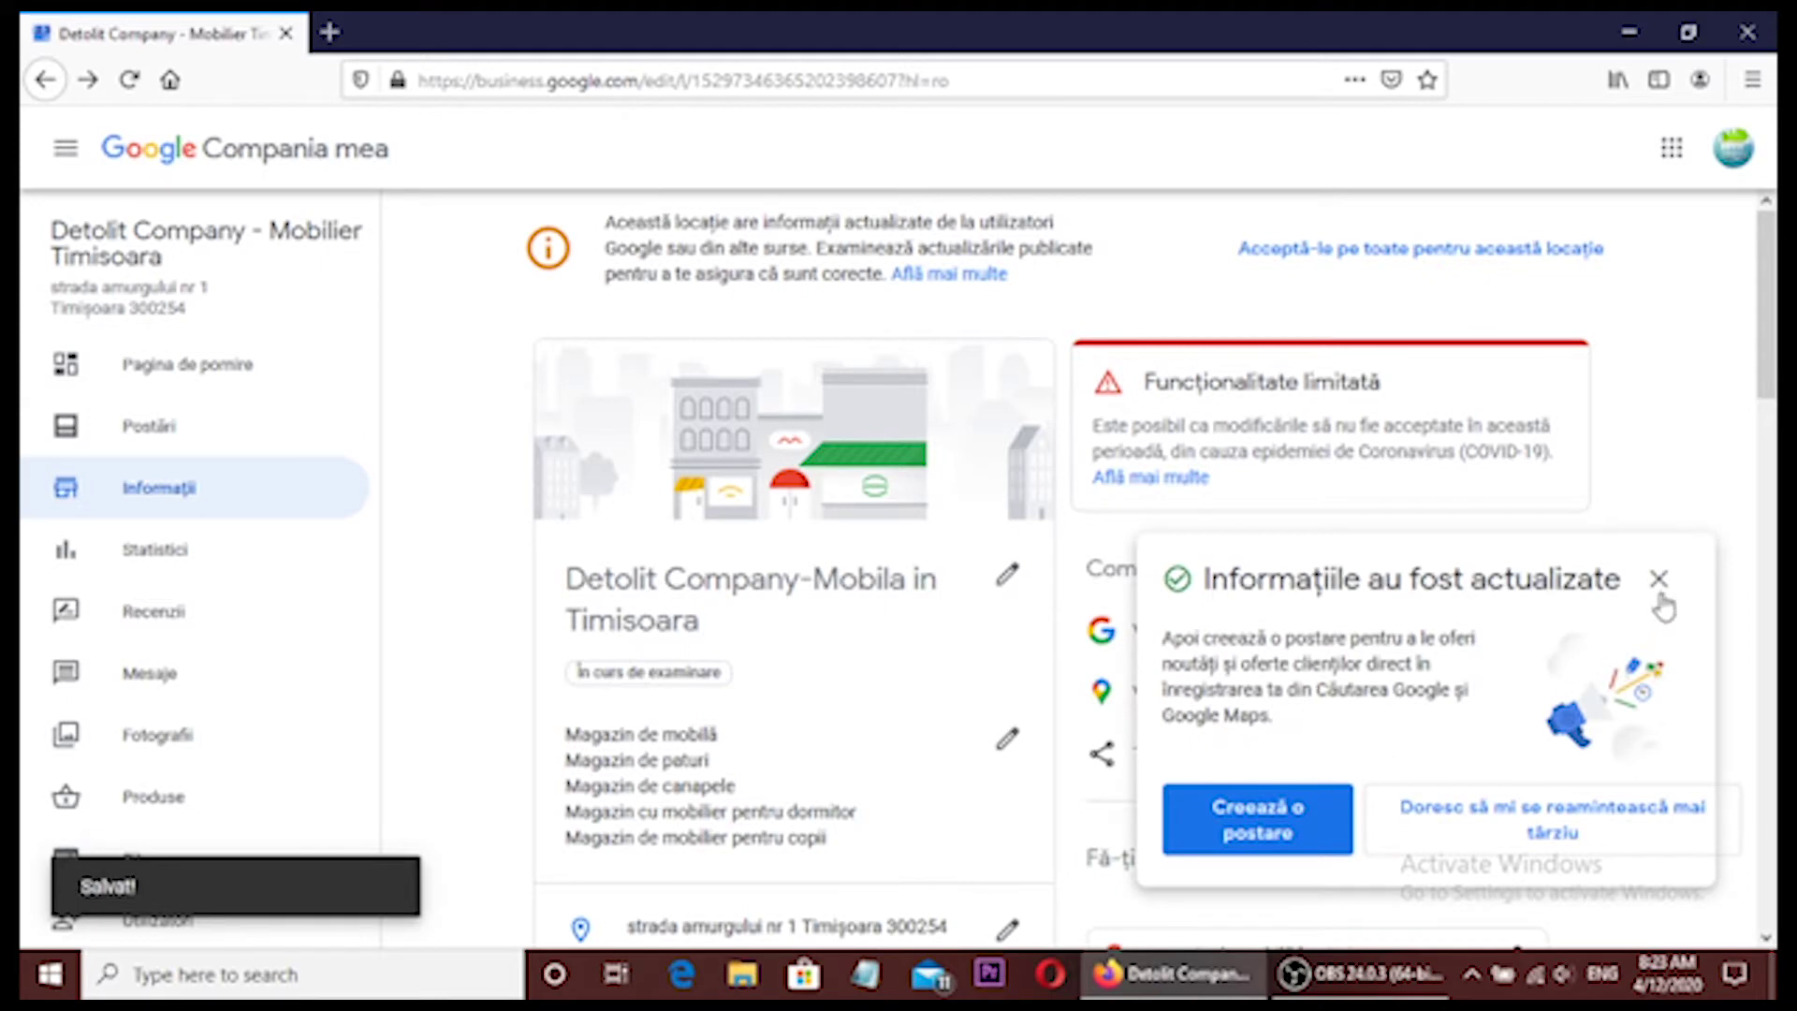
left_click(1659, 585)
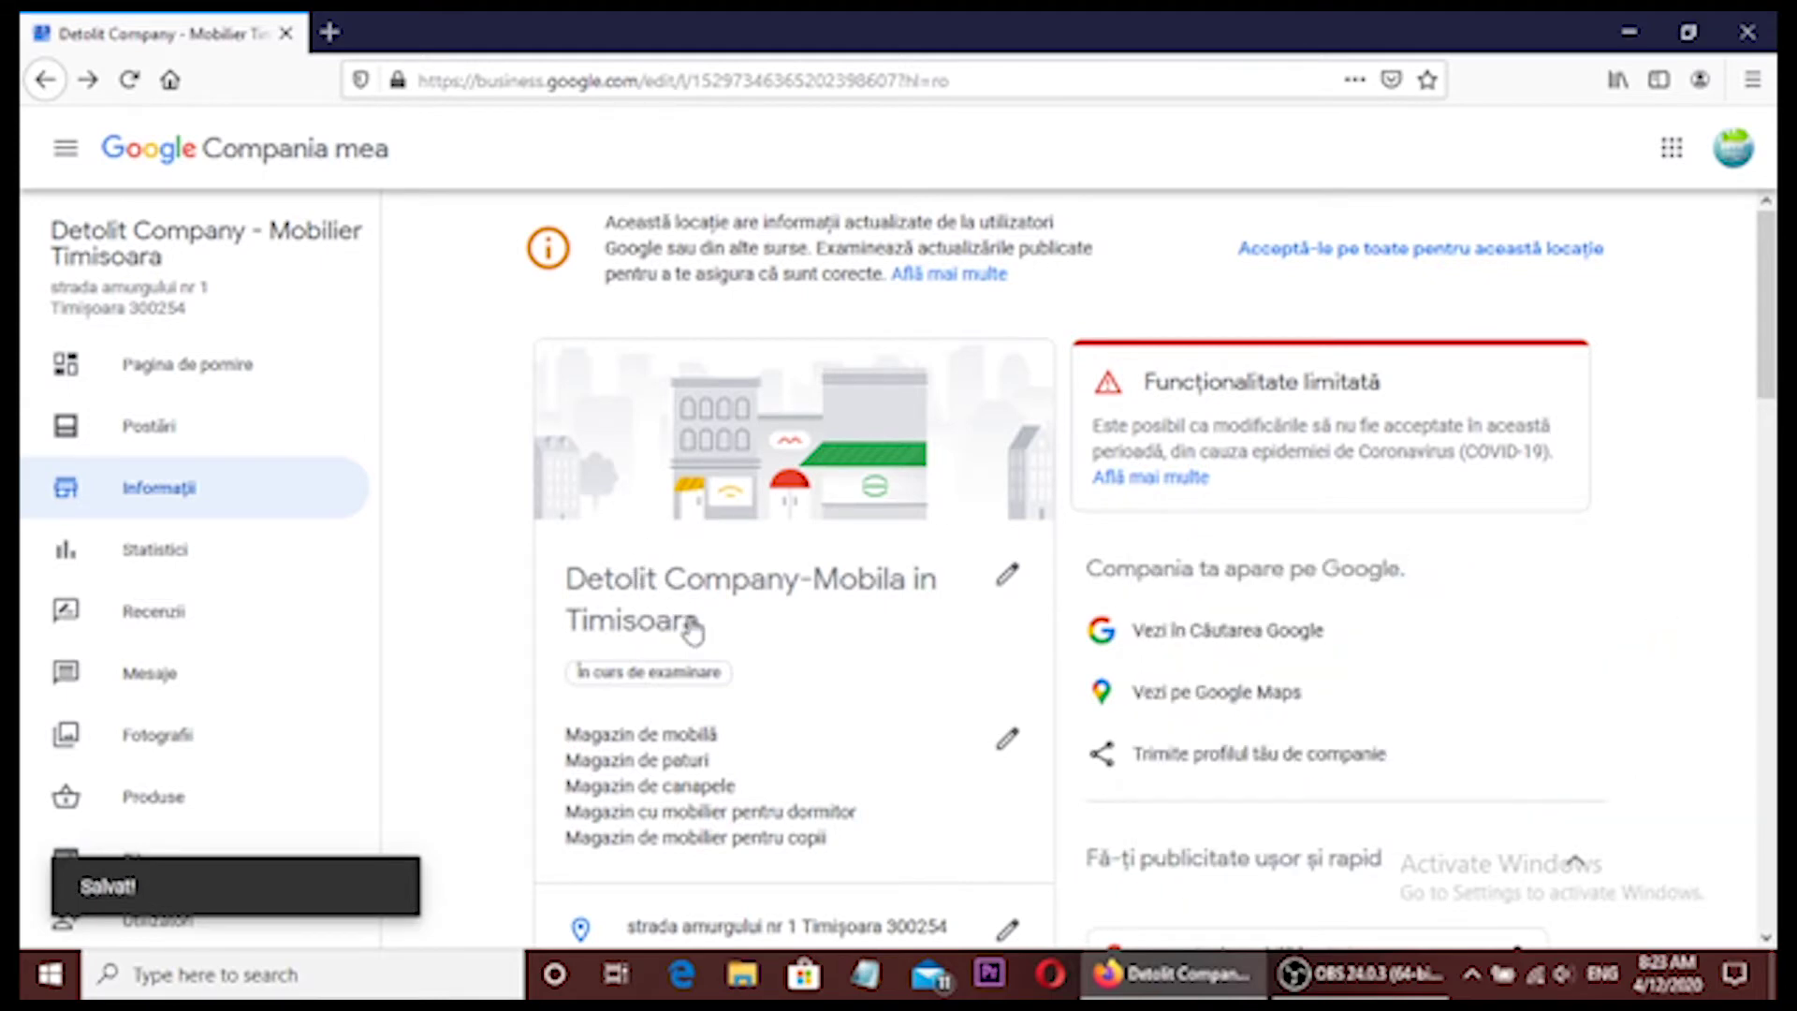
- Edit the company's location so the full street address is on the first address line and the second line is empty
scroll(693, 630, "down", 2)
scroll(694, 636, "down", 2)
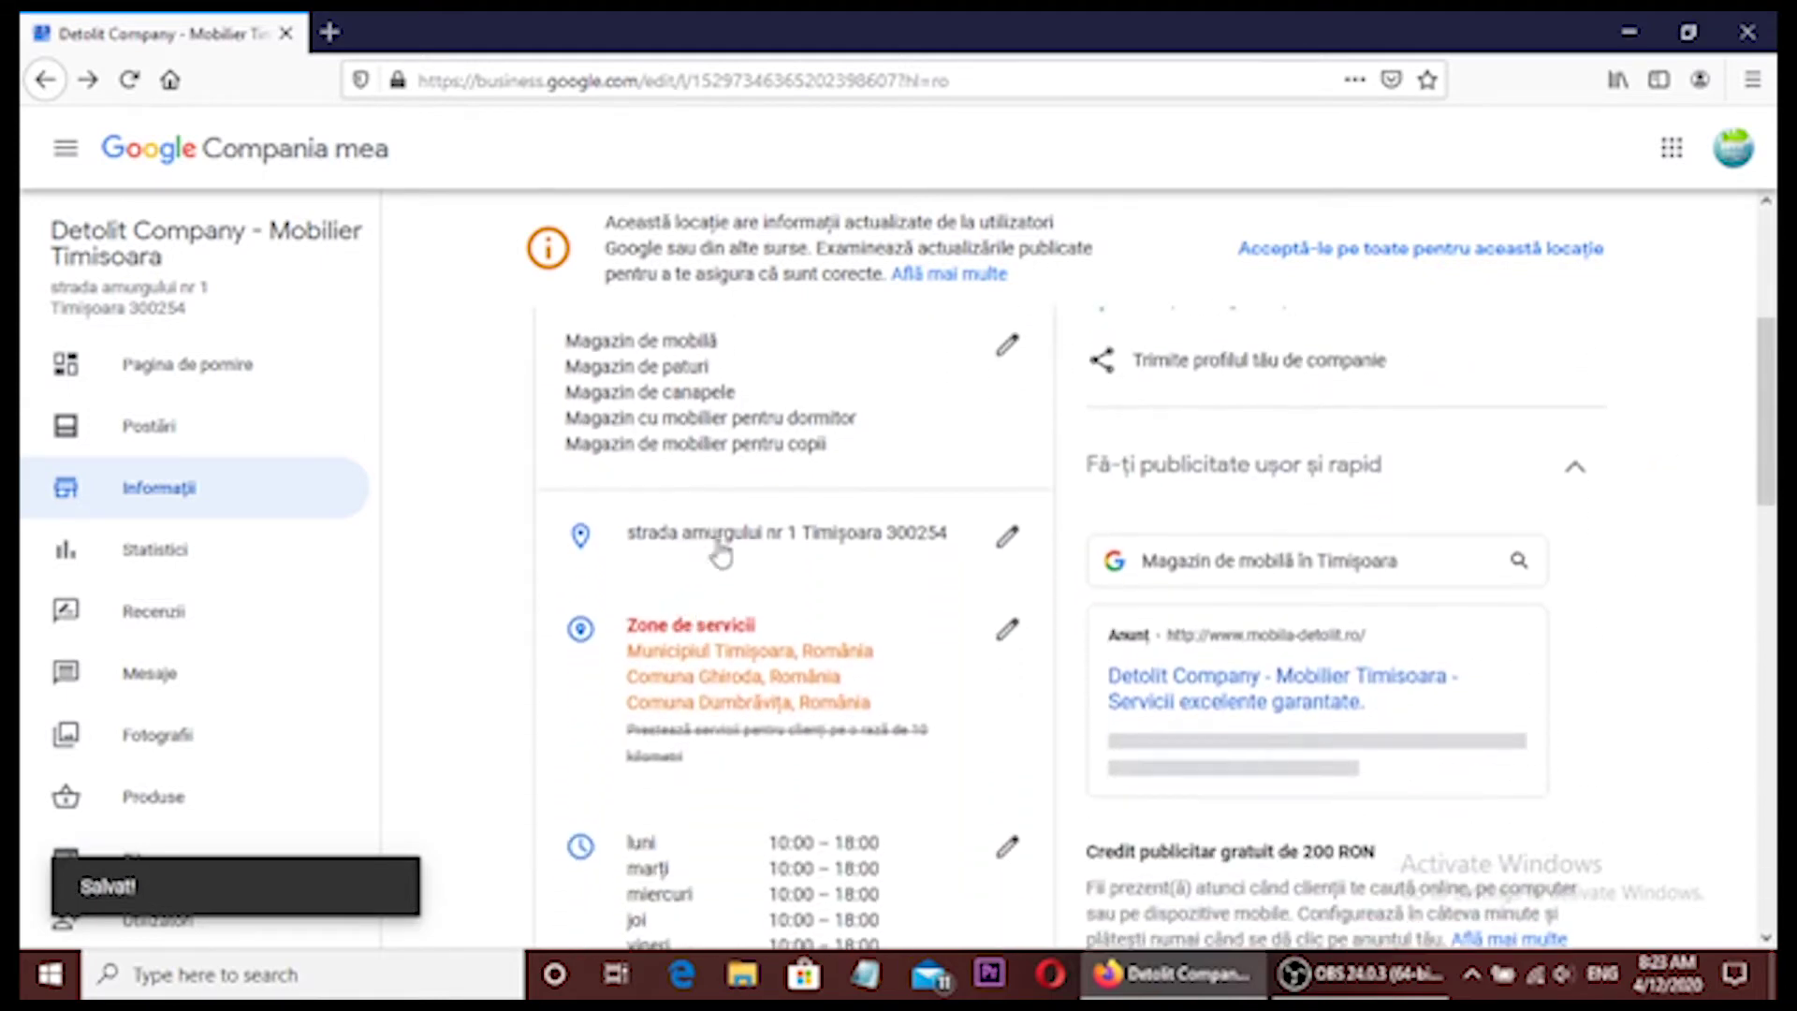
left_click(1007, 548)
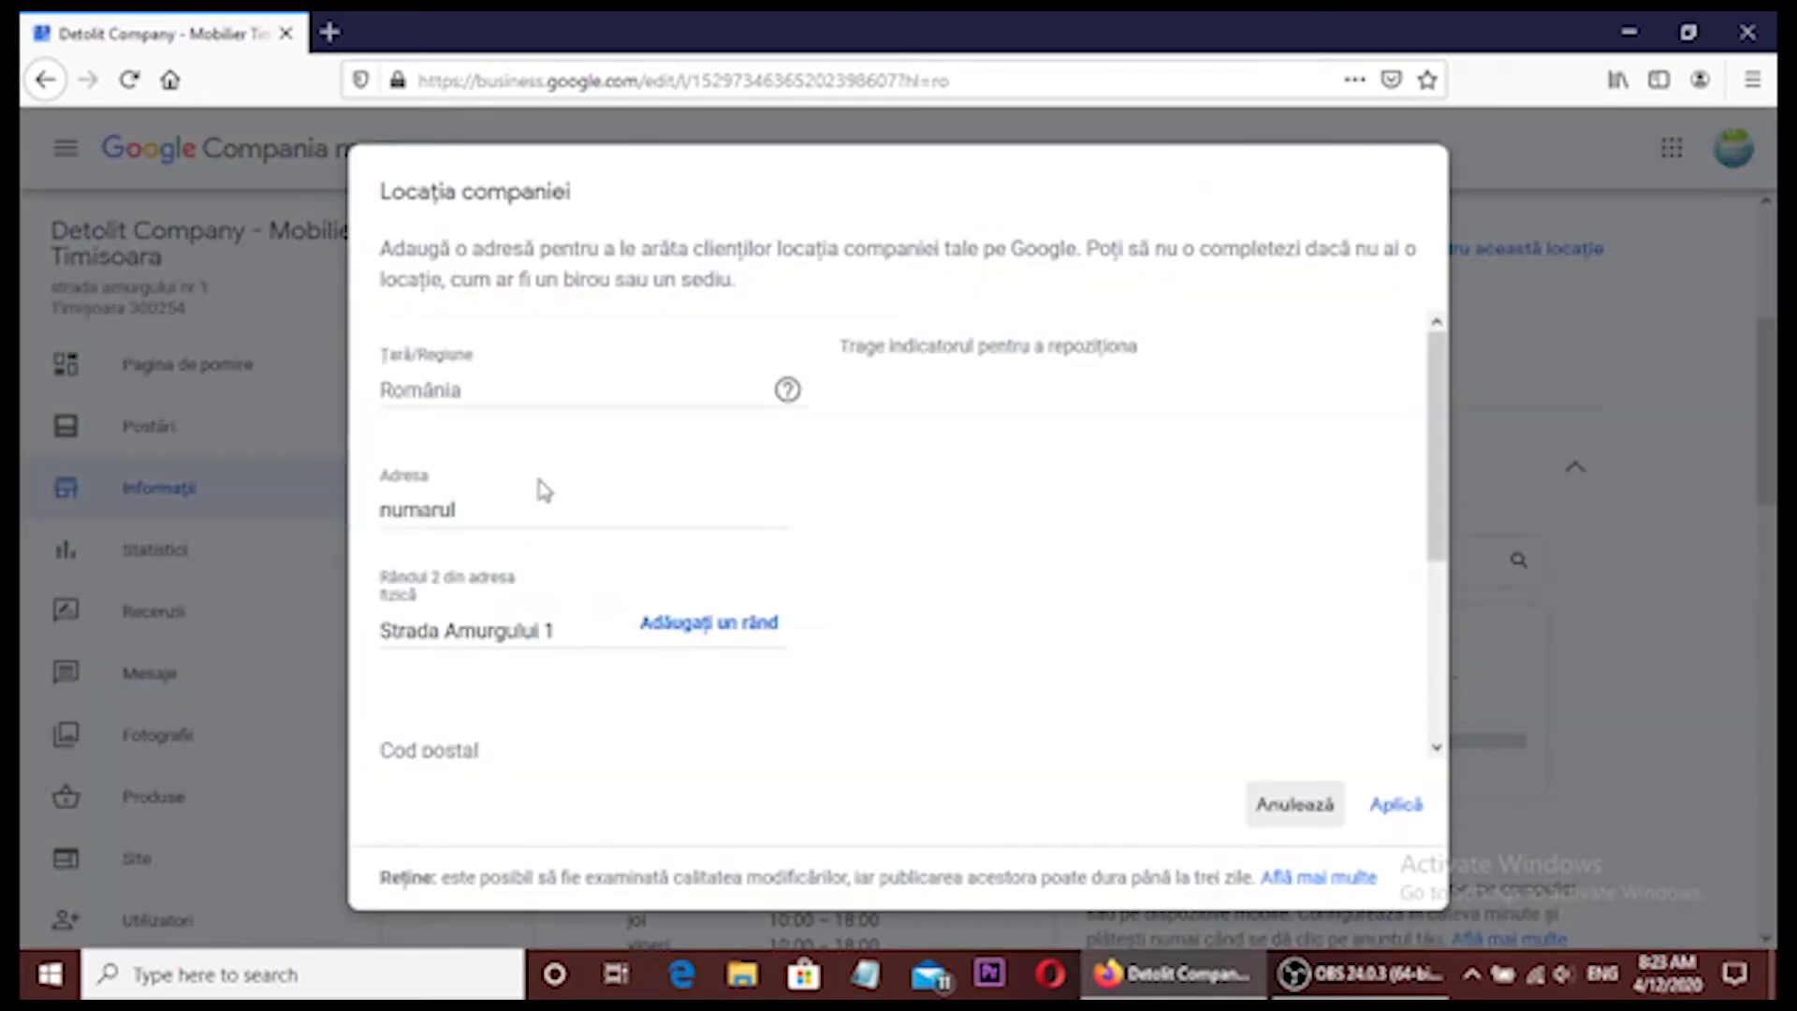
left_click(475, 514)
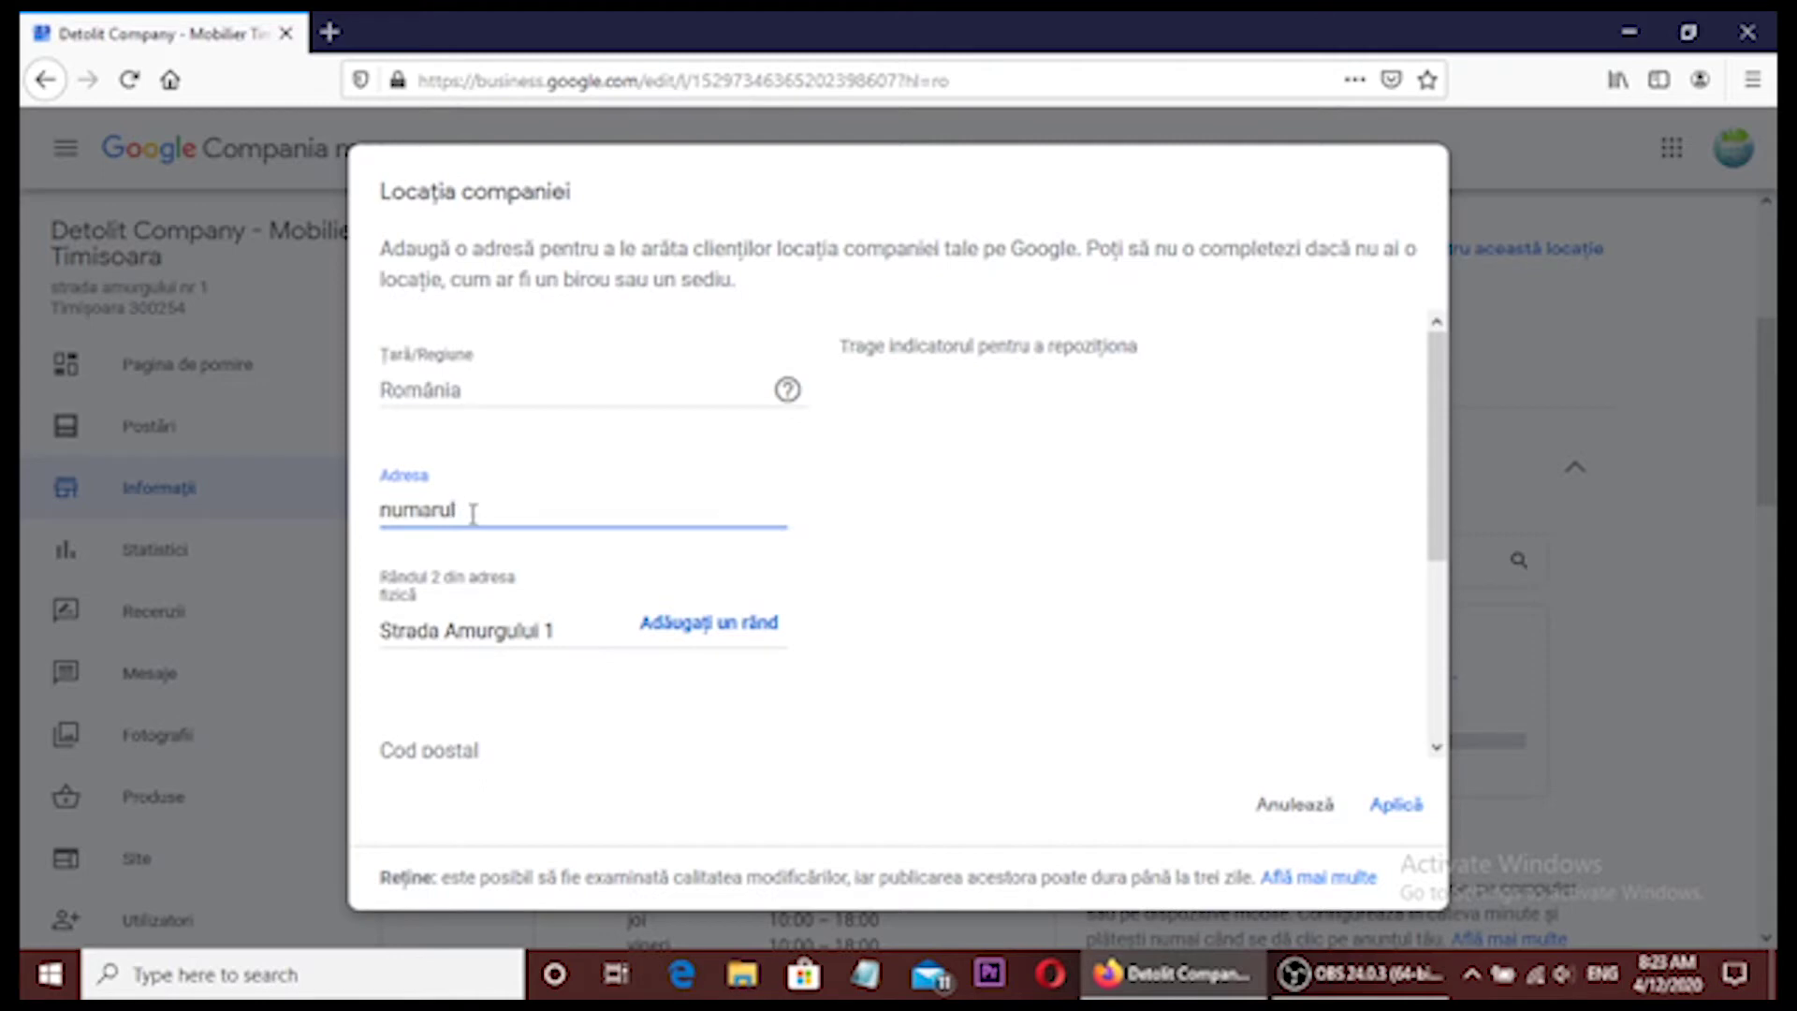
left_click_drag(565, 628, 332, 646)
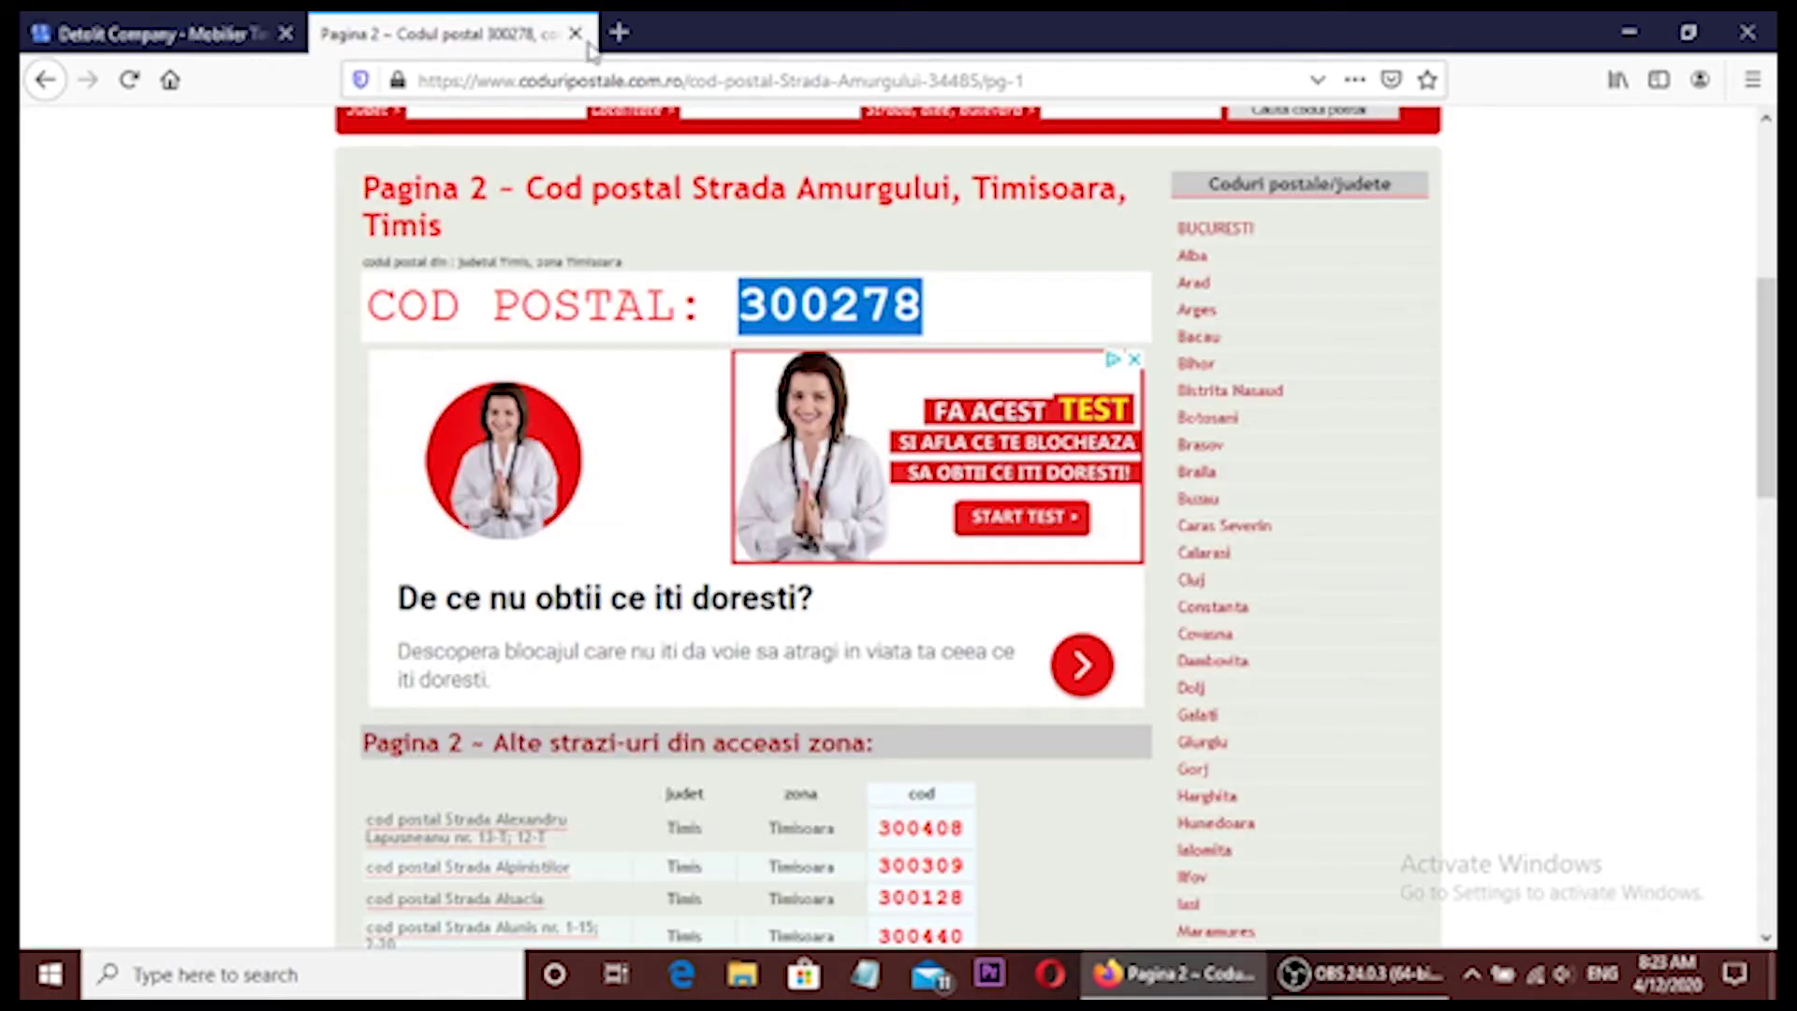
- Close the postal code lookup page, enter the company's postal code, apply the location change and leave the location dialog
left_click(575, 33)
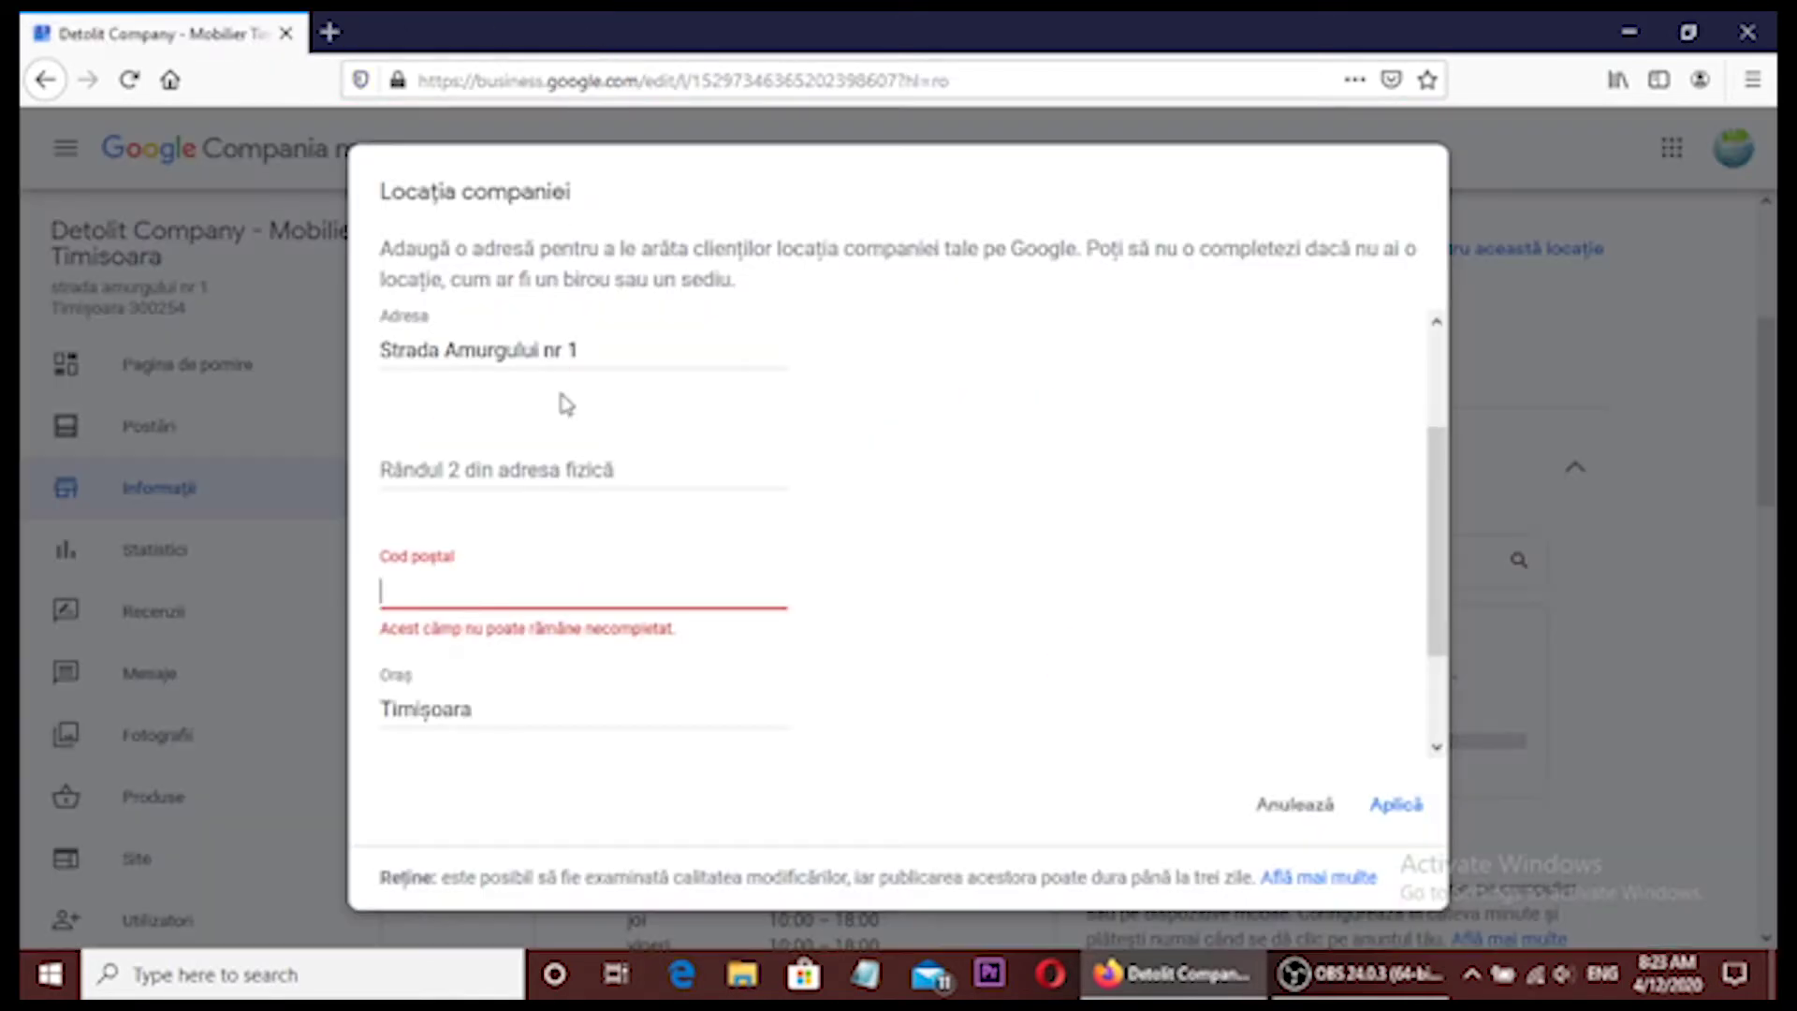
type("300278")
scroll(906, 556, "down", 3)
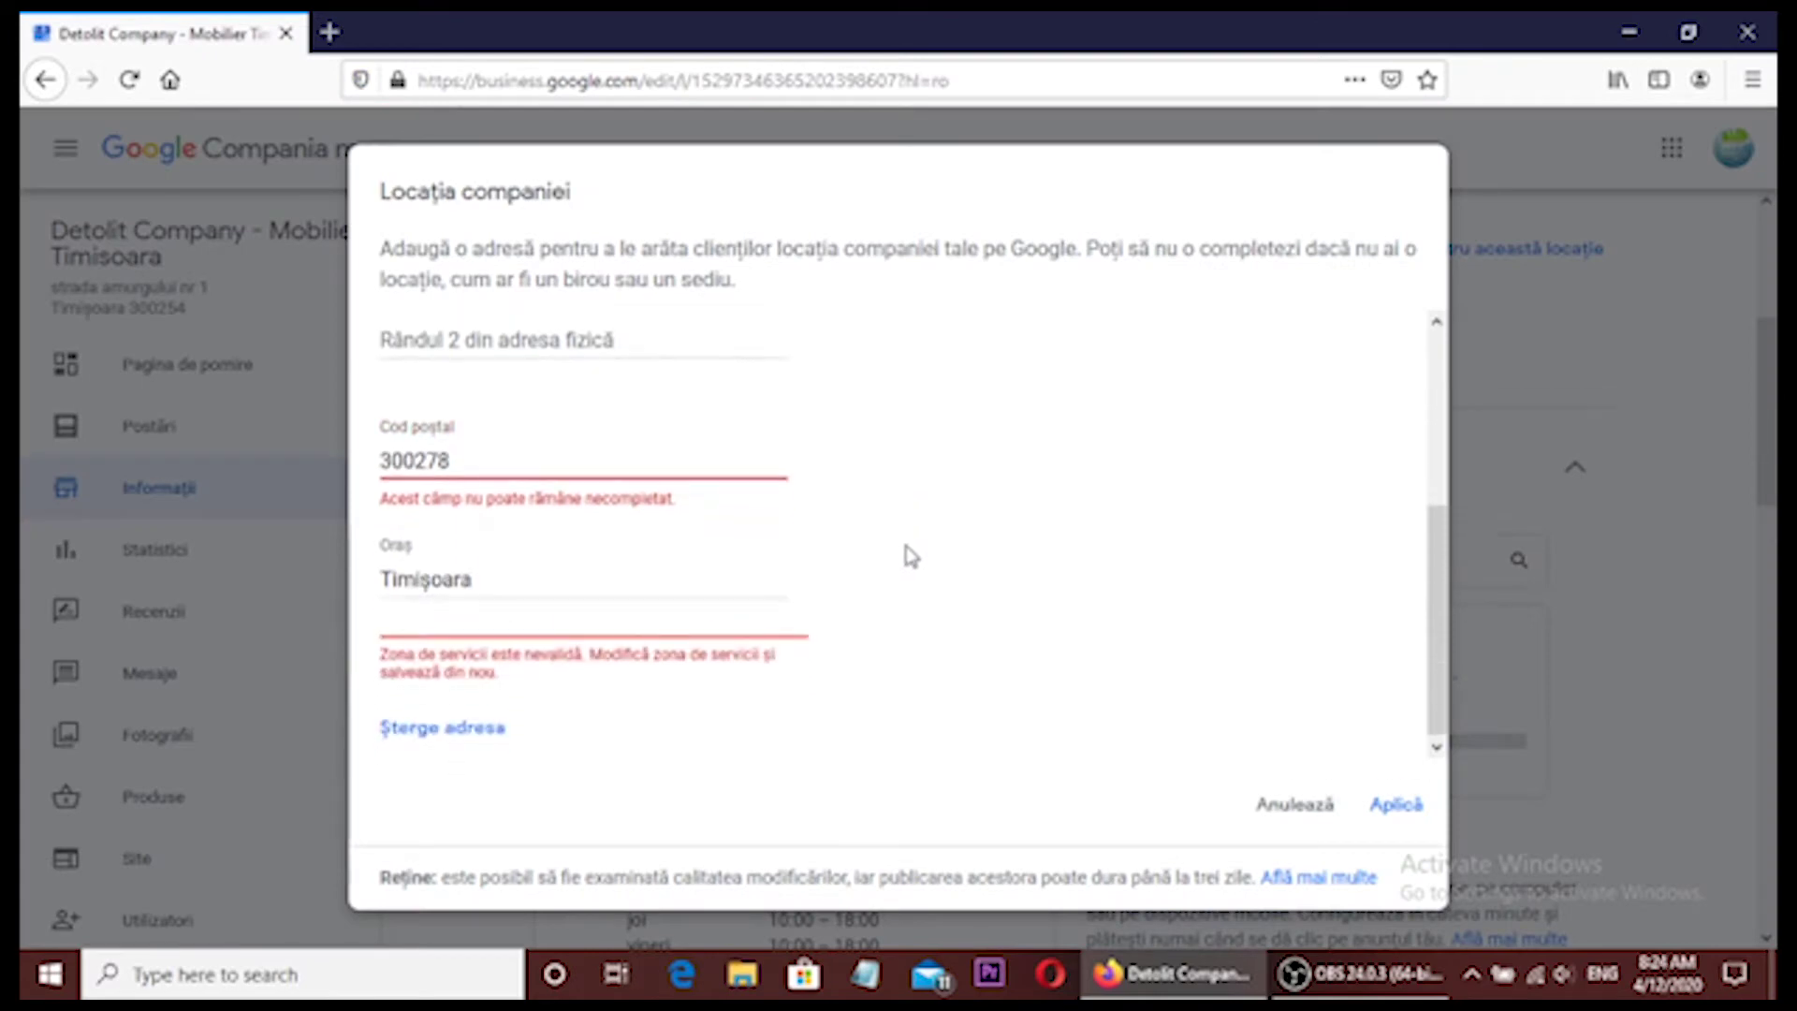
left_click(580, 457)
left_click(602, 575)
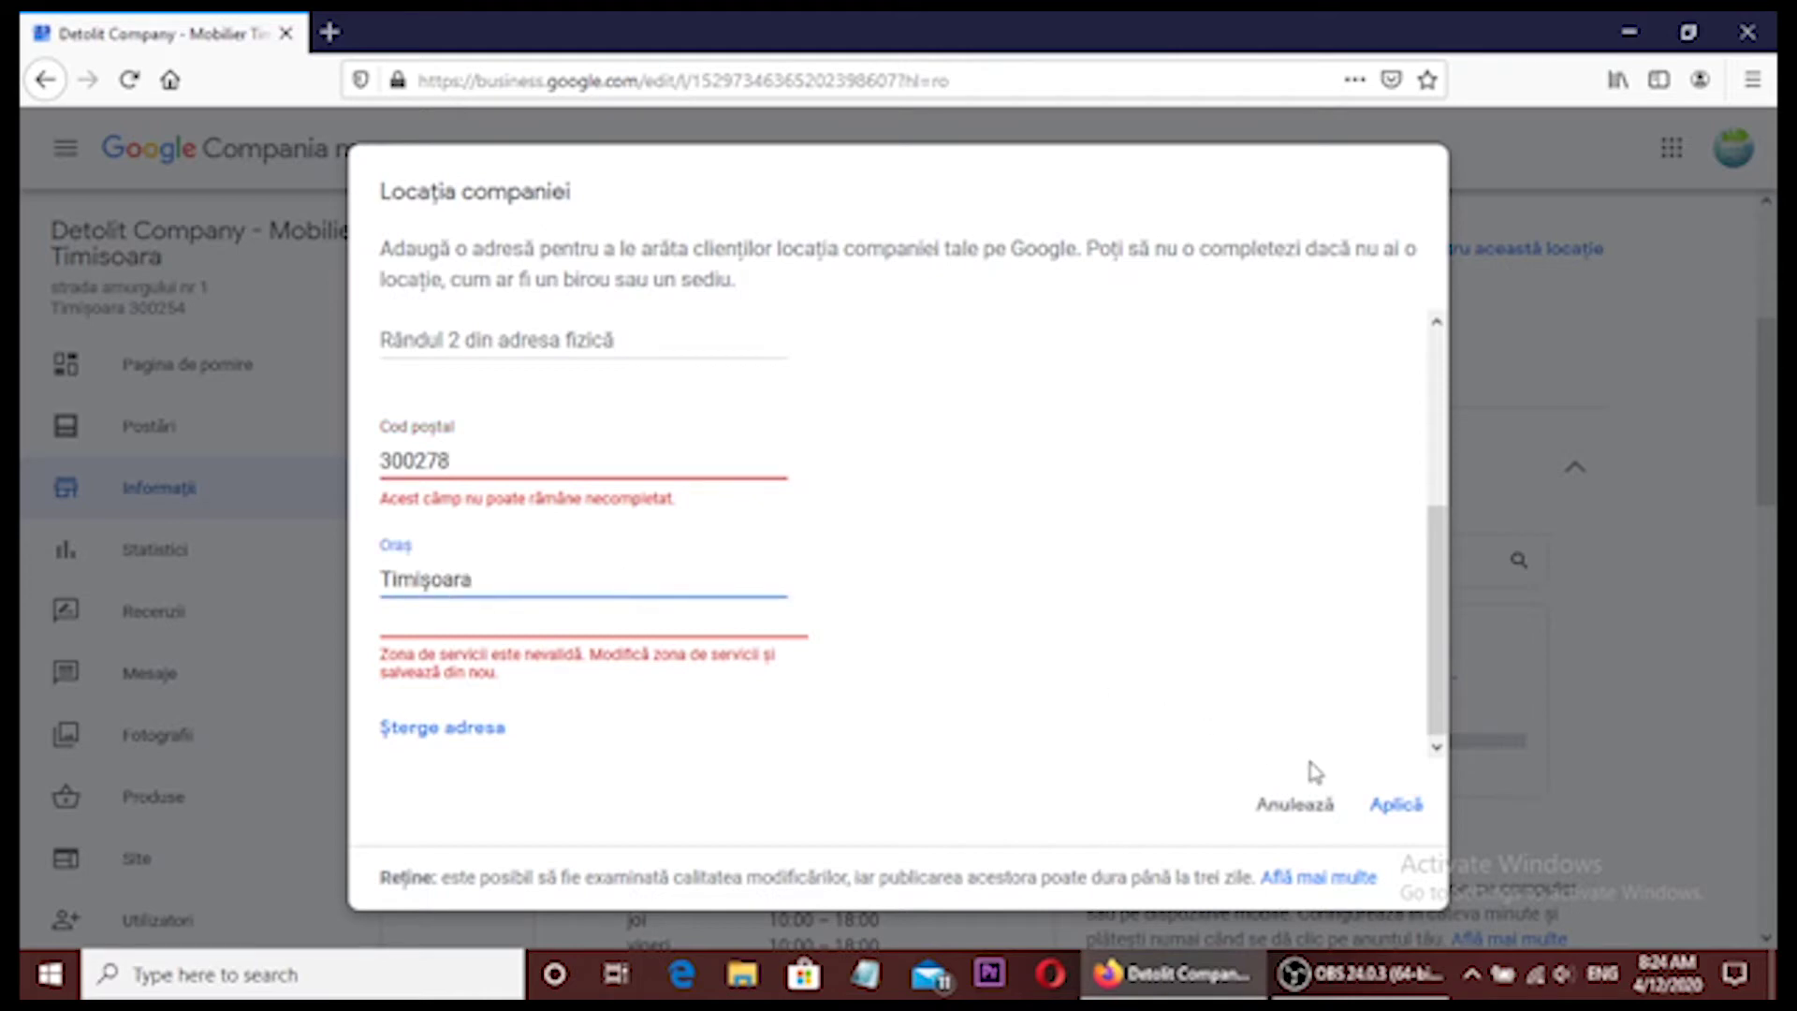
left_click(1416, 809)
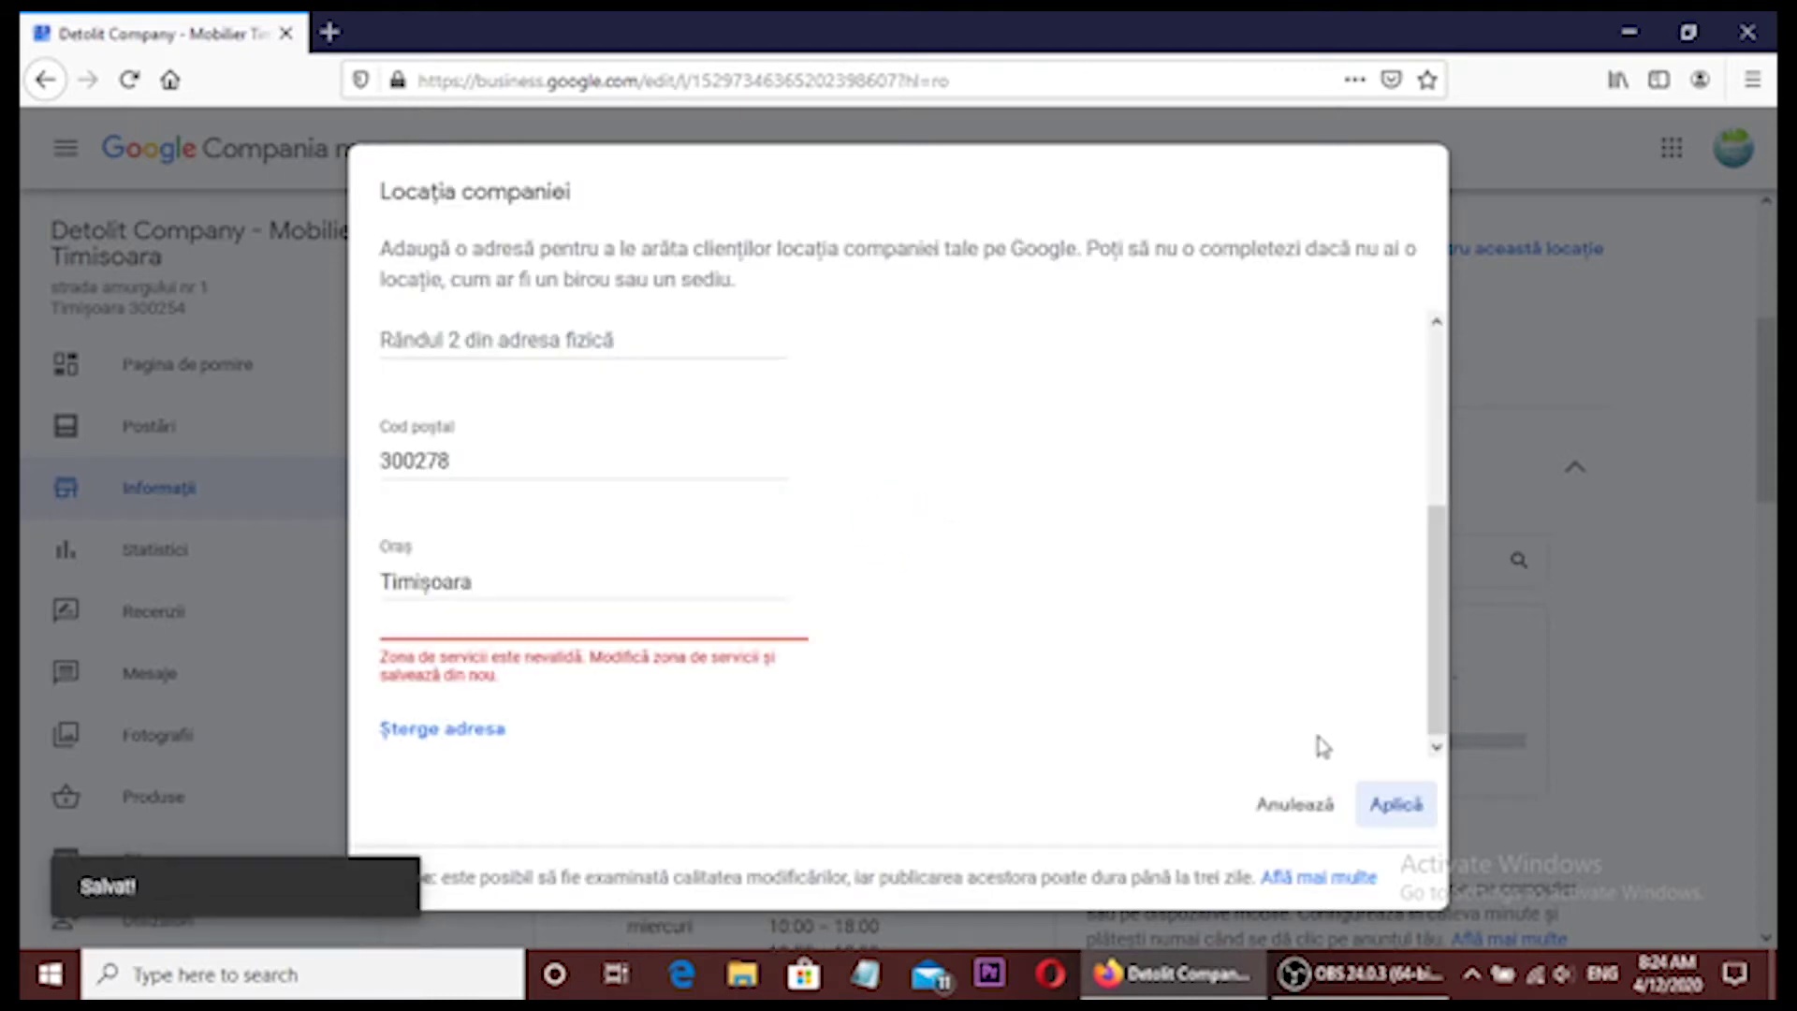
scroll(1207, 713, "up", 3)
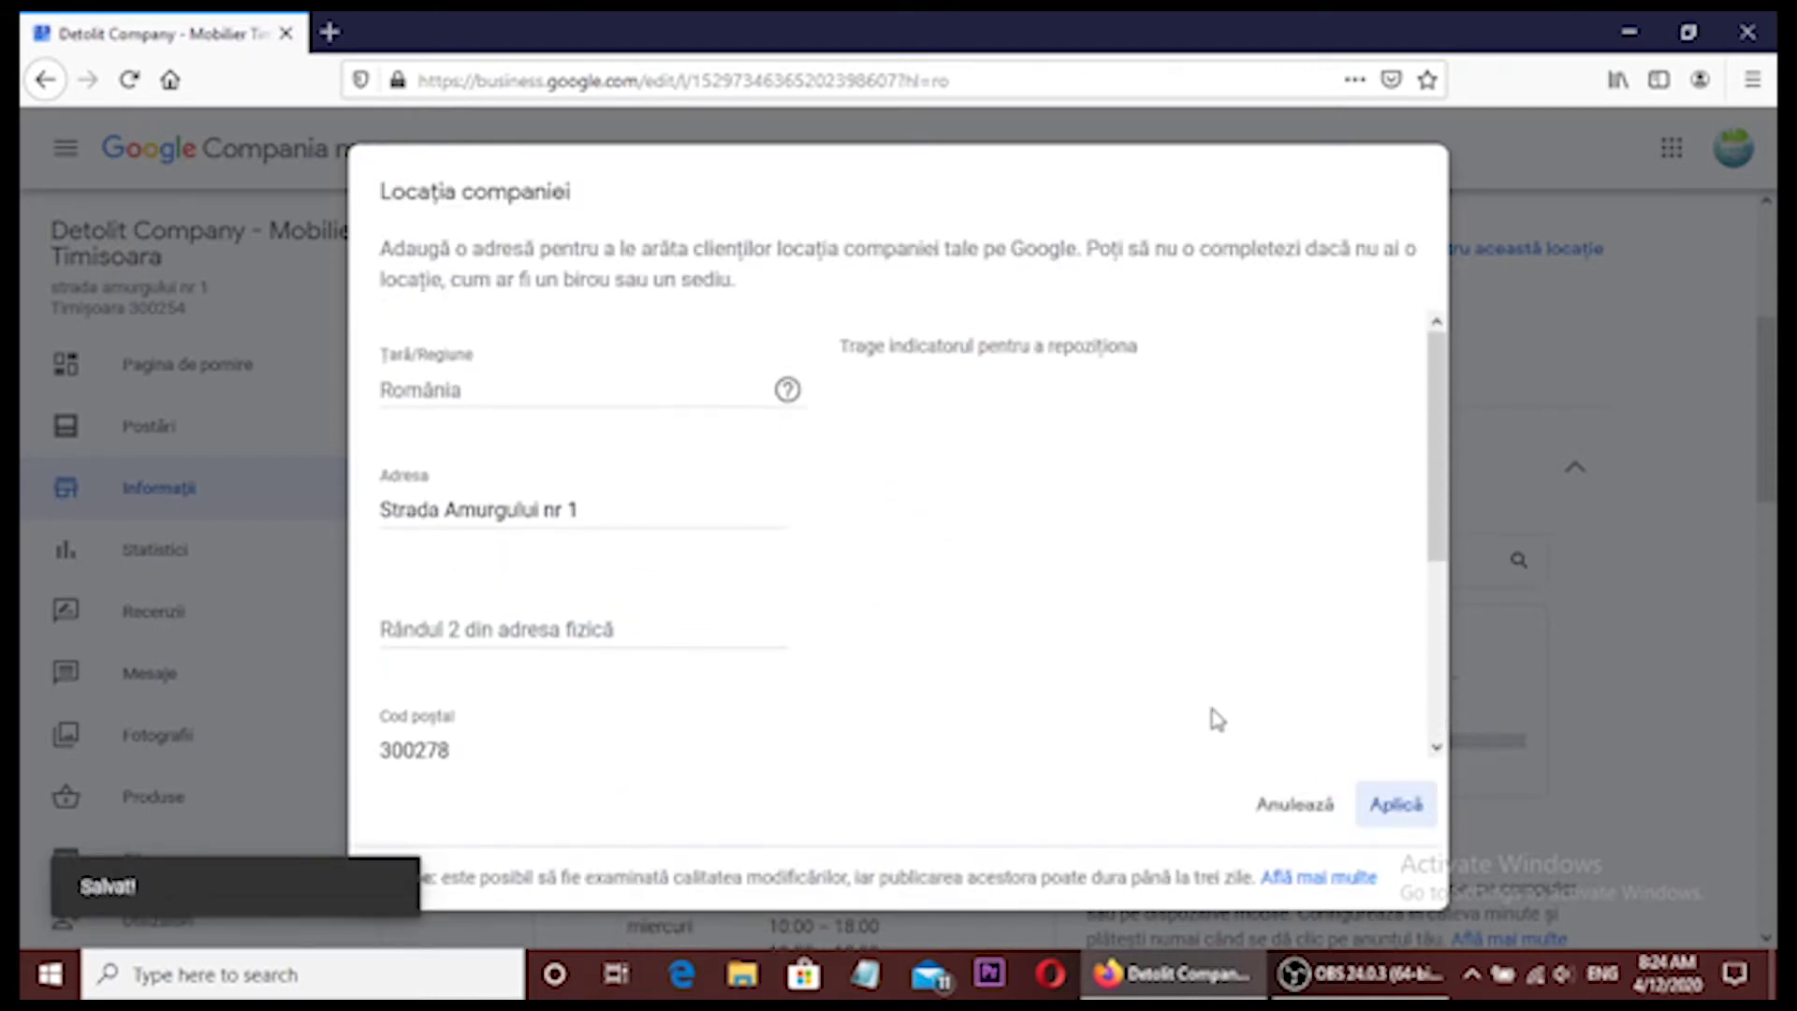
left_click(1284, 803)
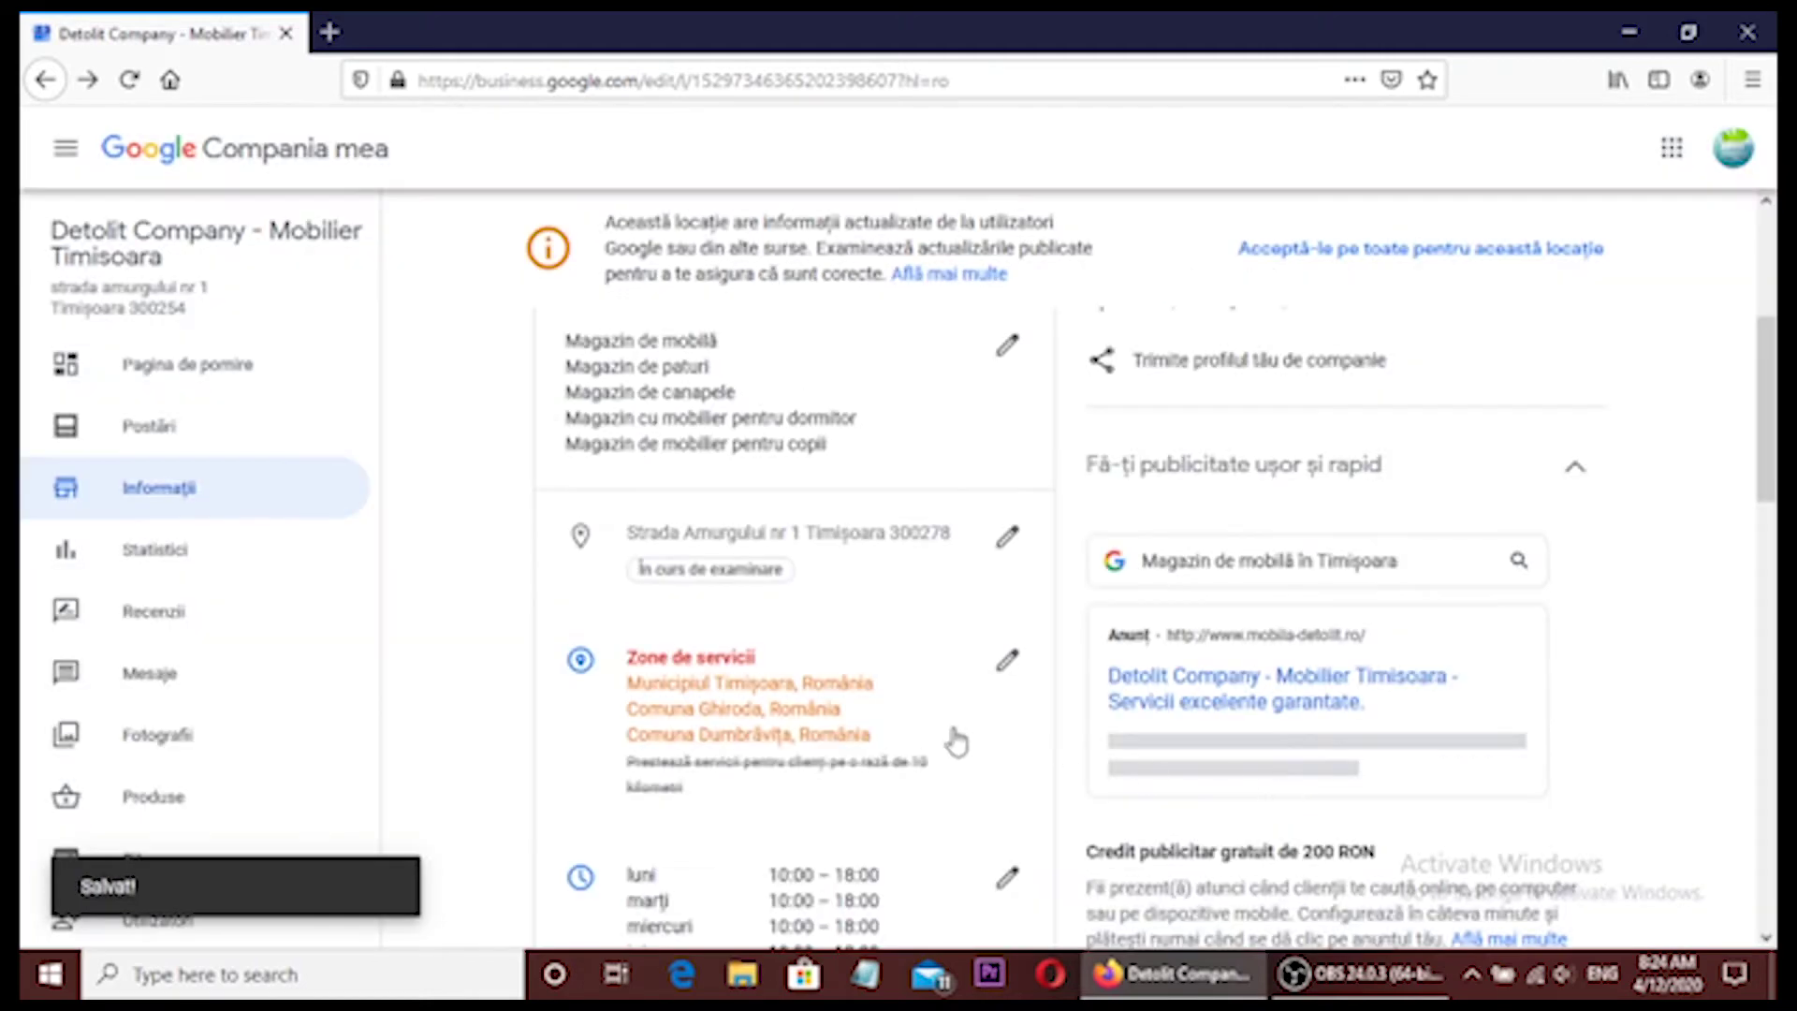
- Review the list of areas in the company's service area settings and close it without changes
left_click(1009, 665)
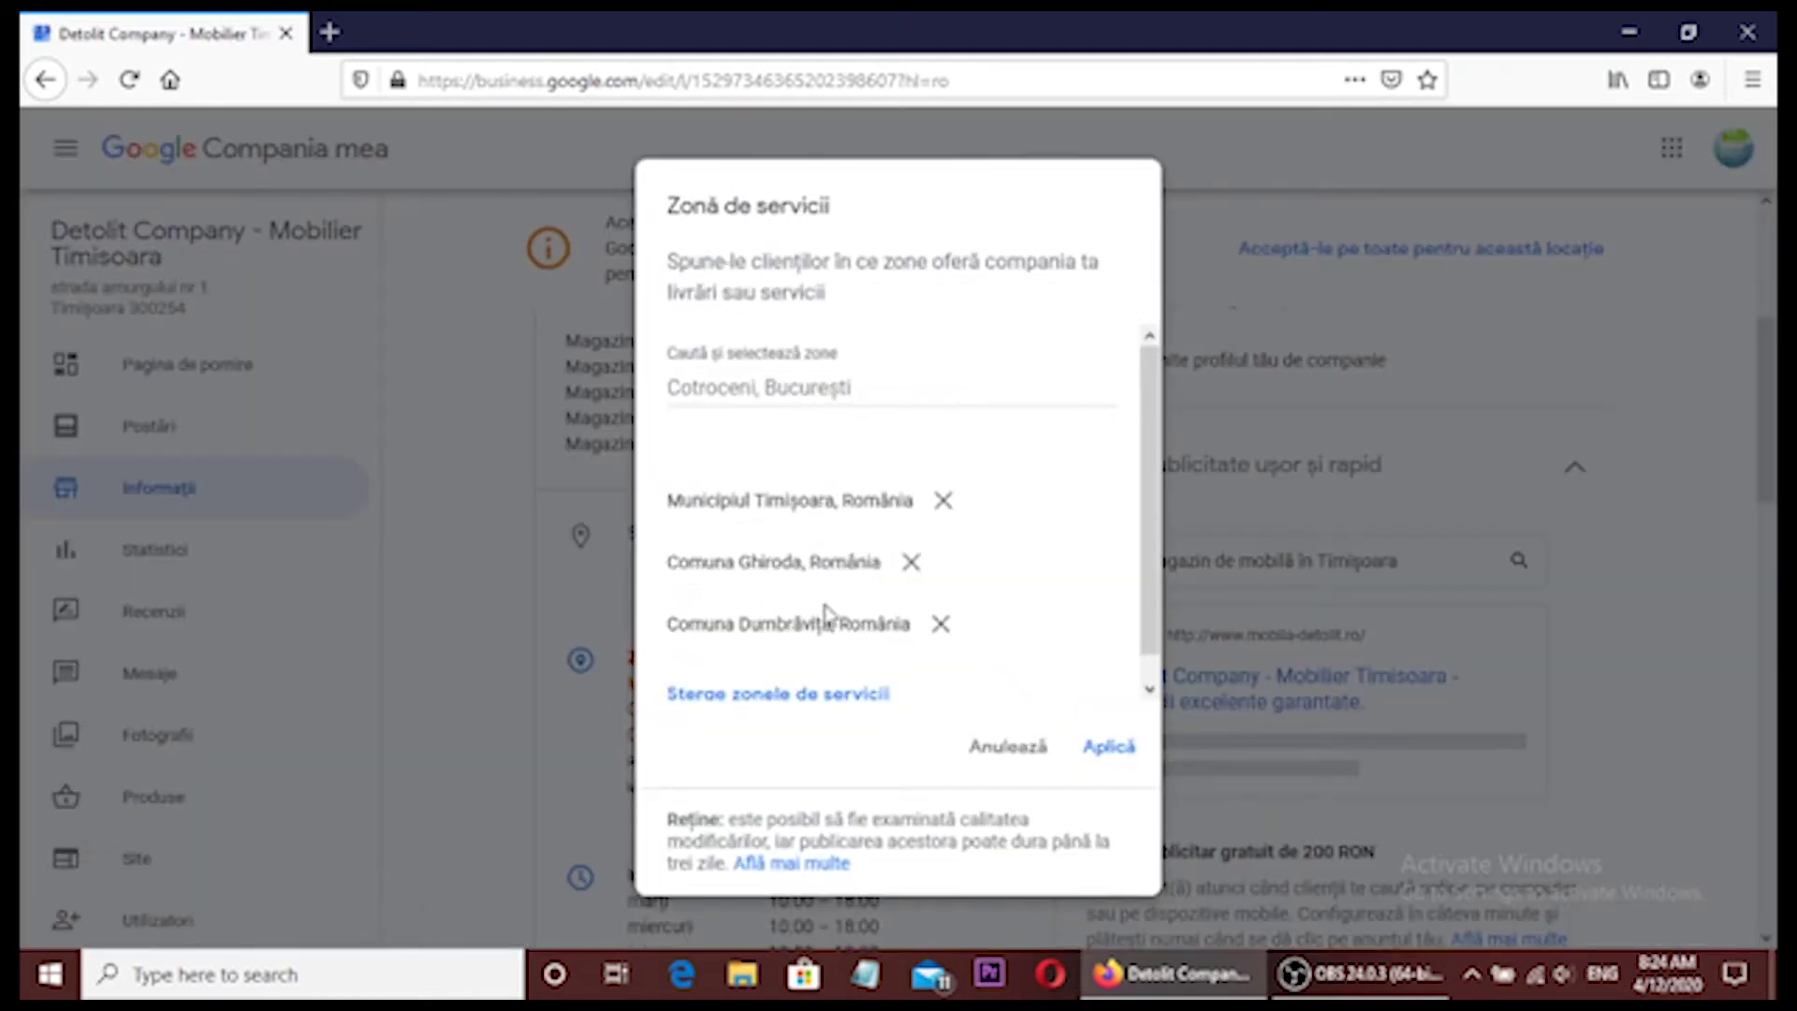
scroll(866, 652, "down", 1)
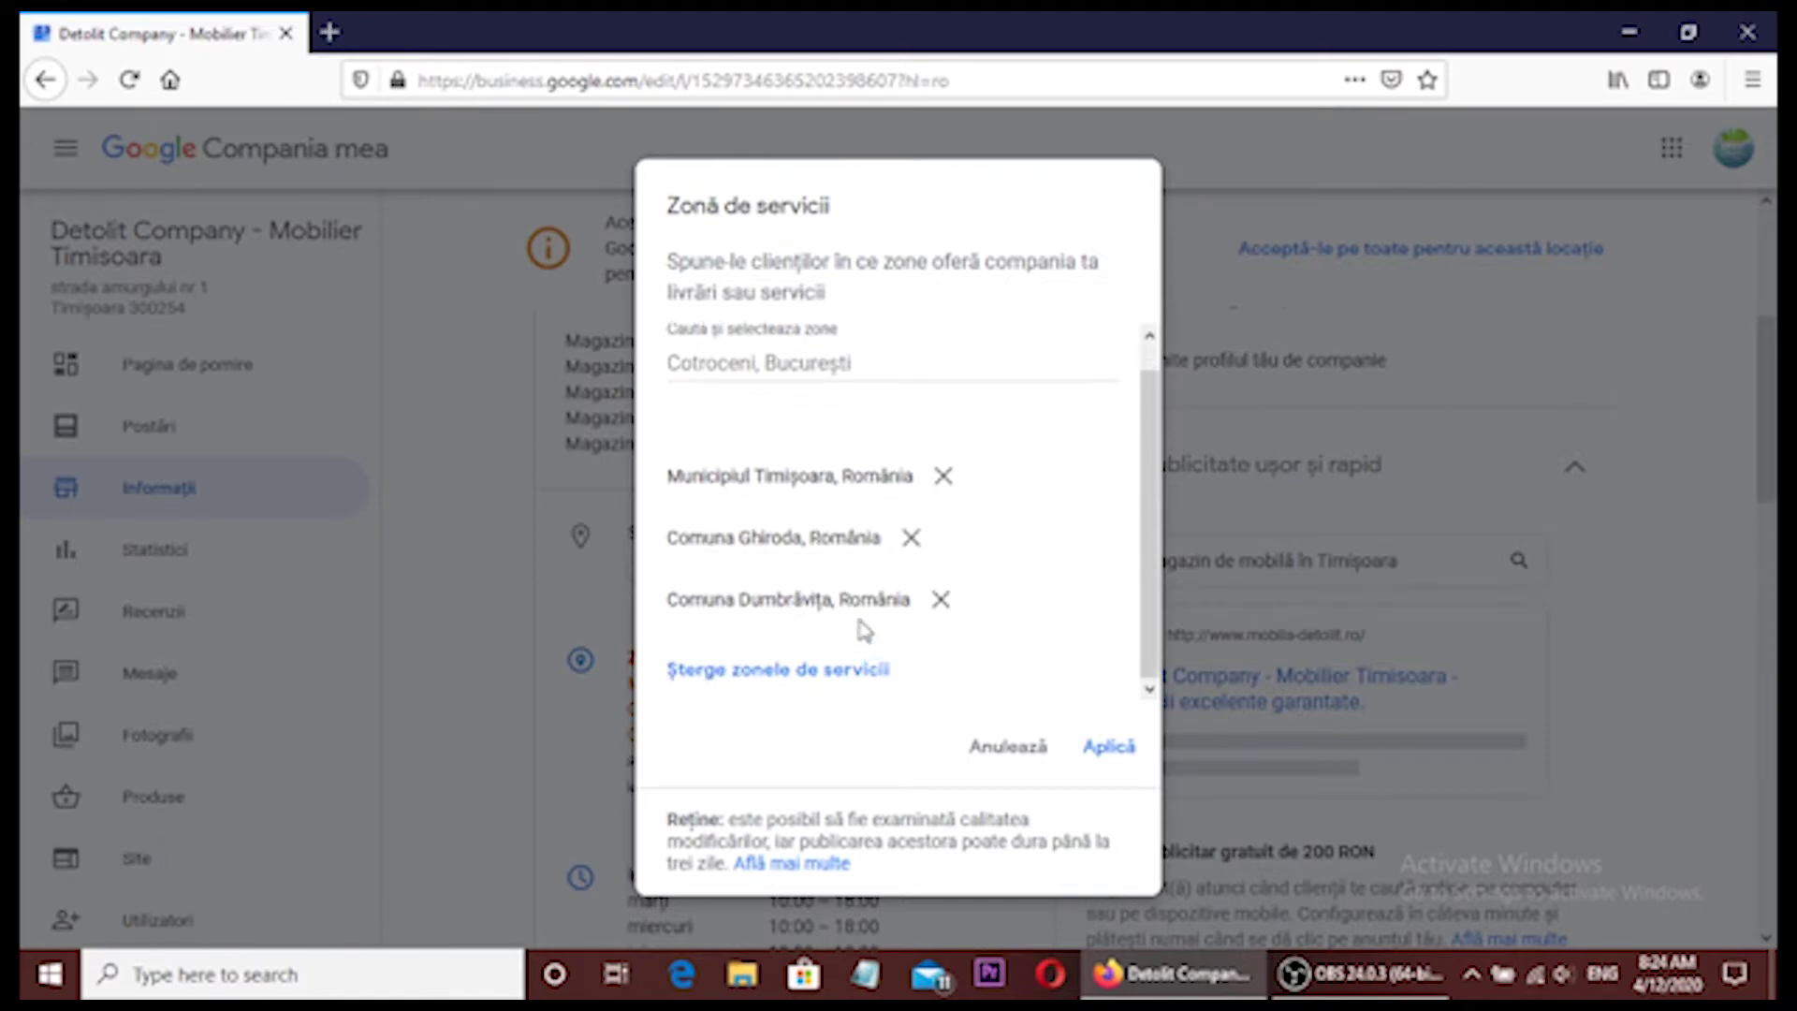
left_click(1029, 748)
- Add the profile short name "mobiladetolit", apply it, and dismiss the offer to share the company profile
scroll(964, 728, "down", 1)
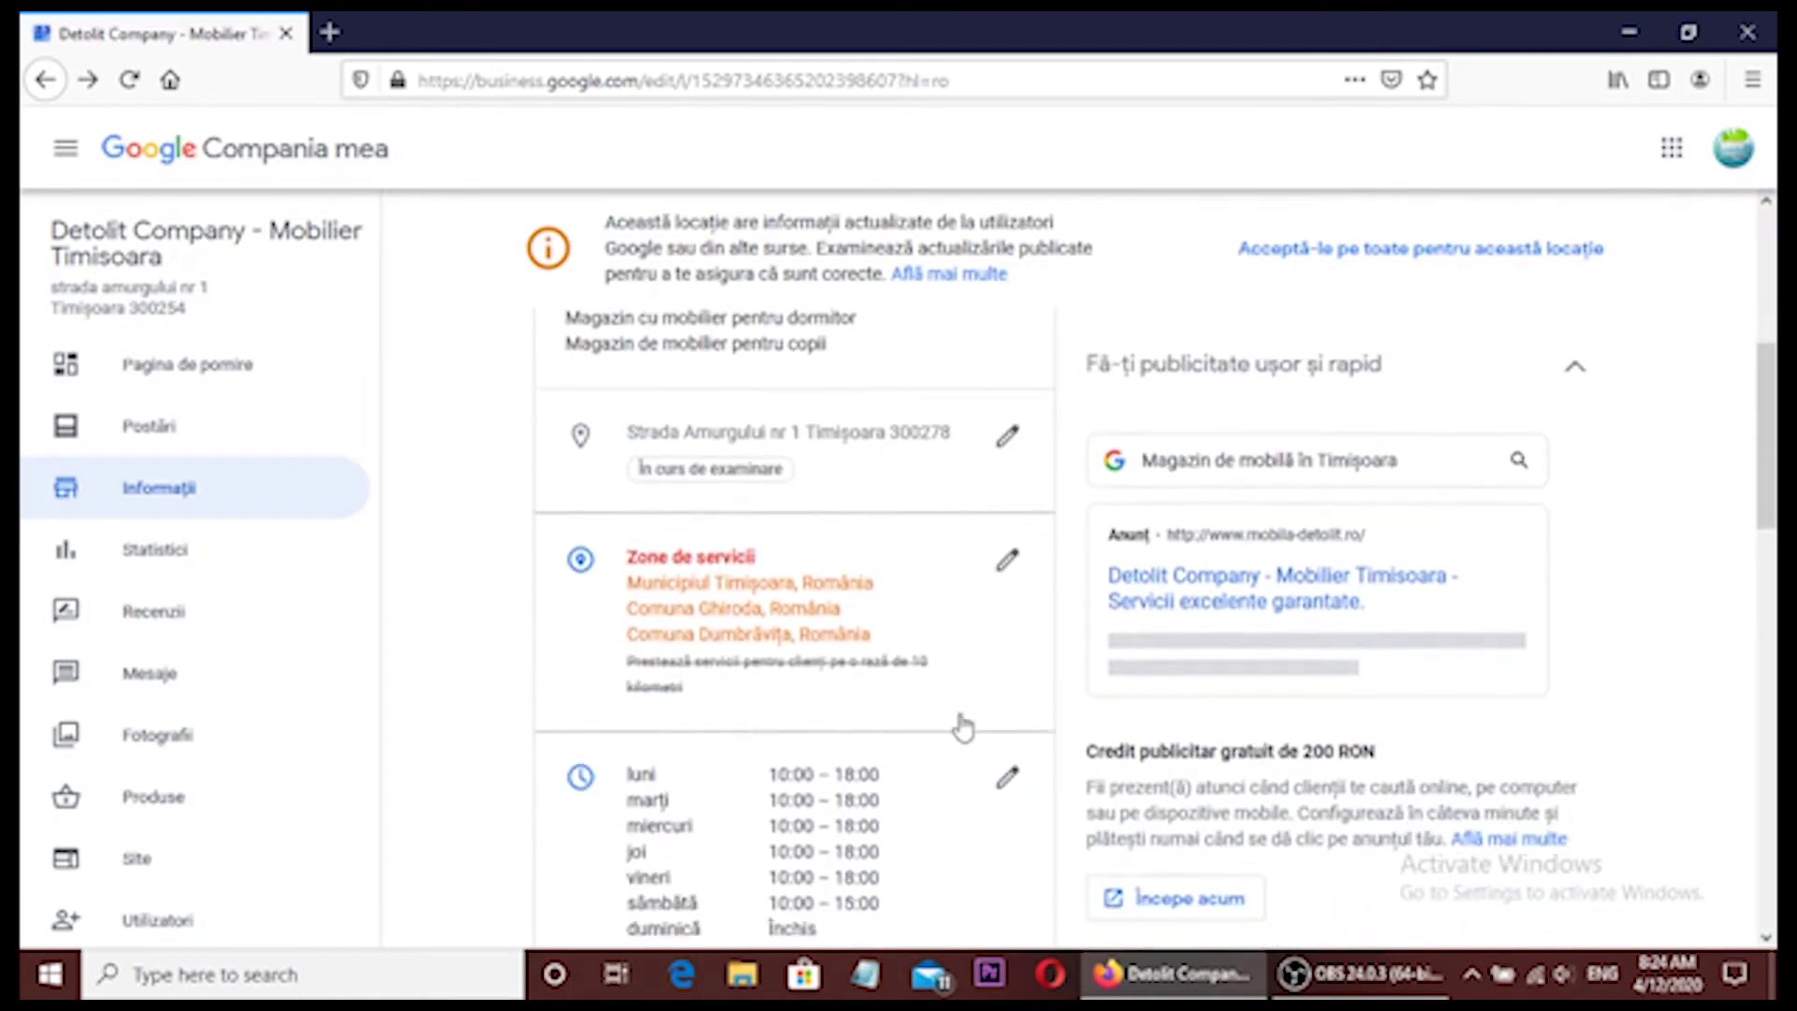
scroll(964, 728, "down", 3)
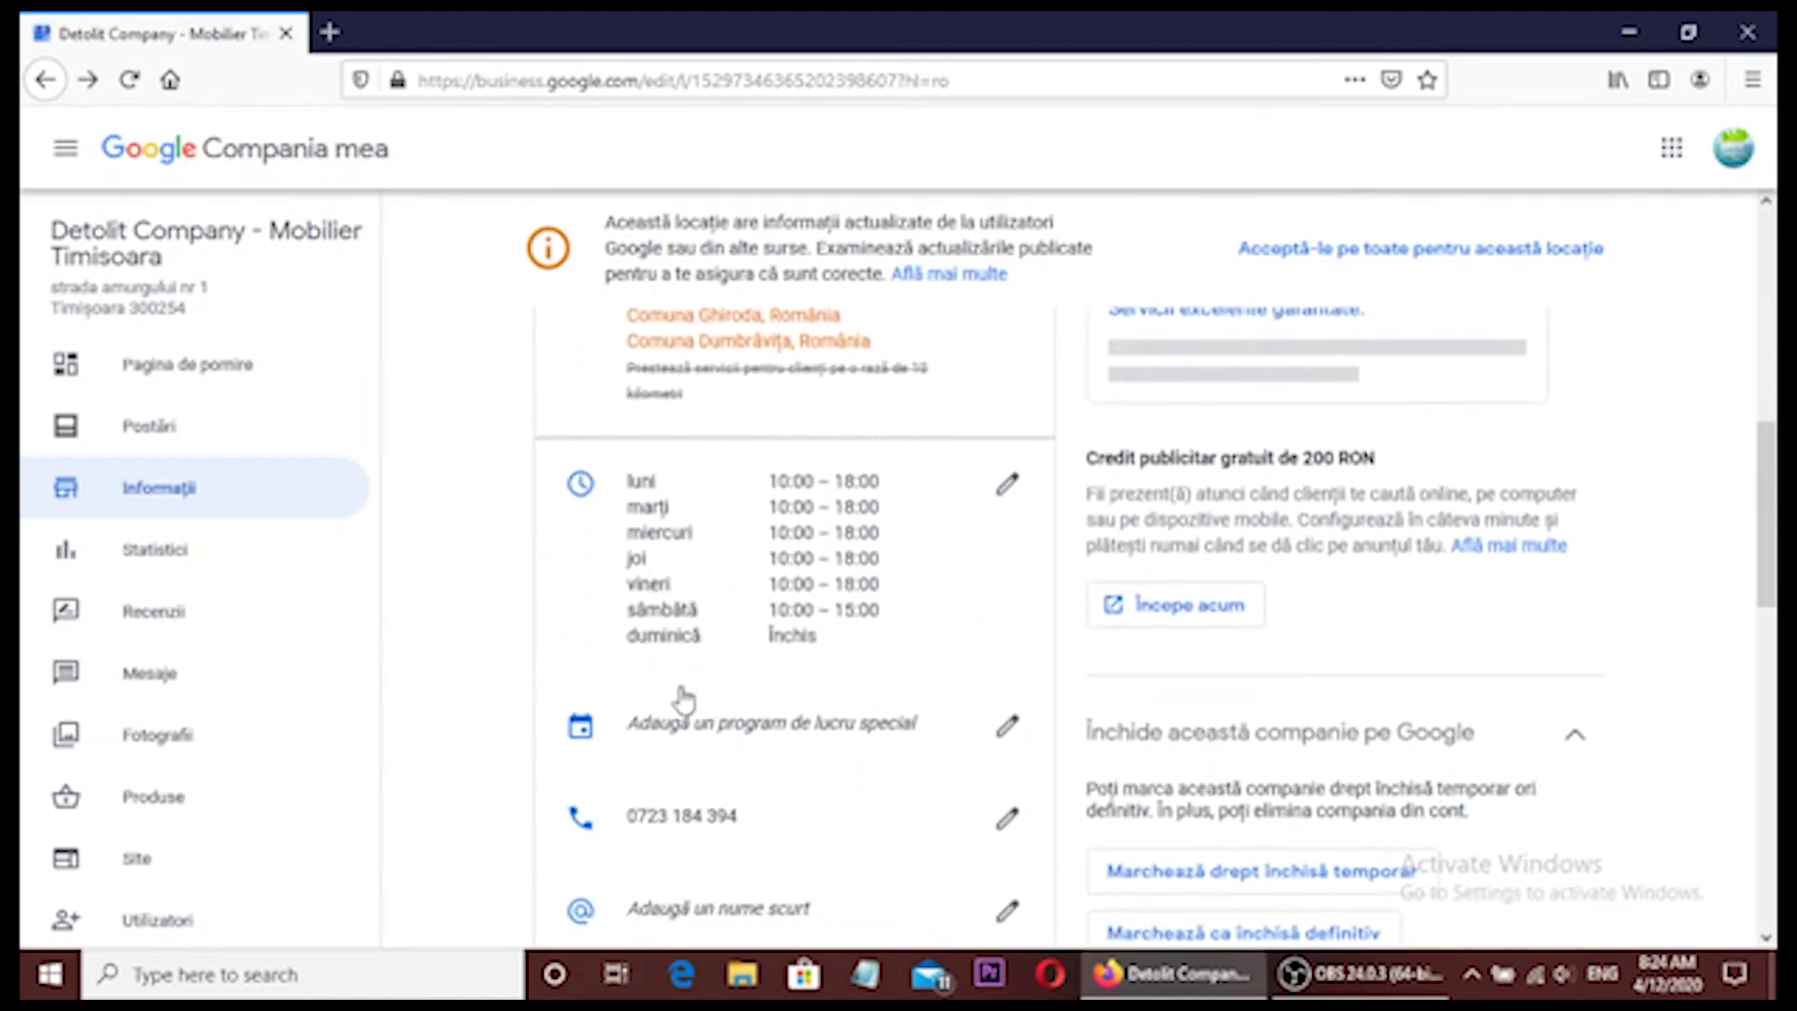
scroll(637, 833, "down", 1)
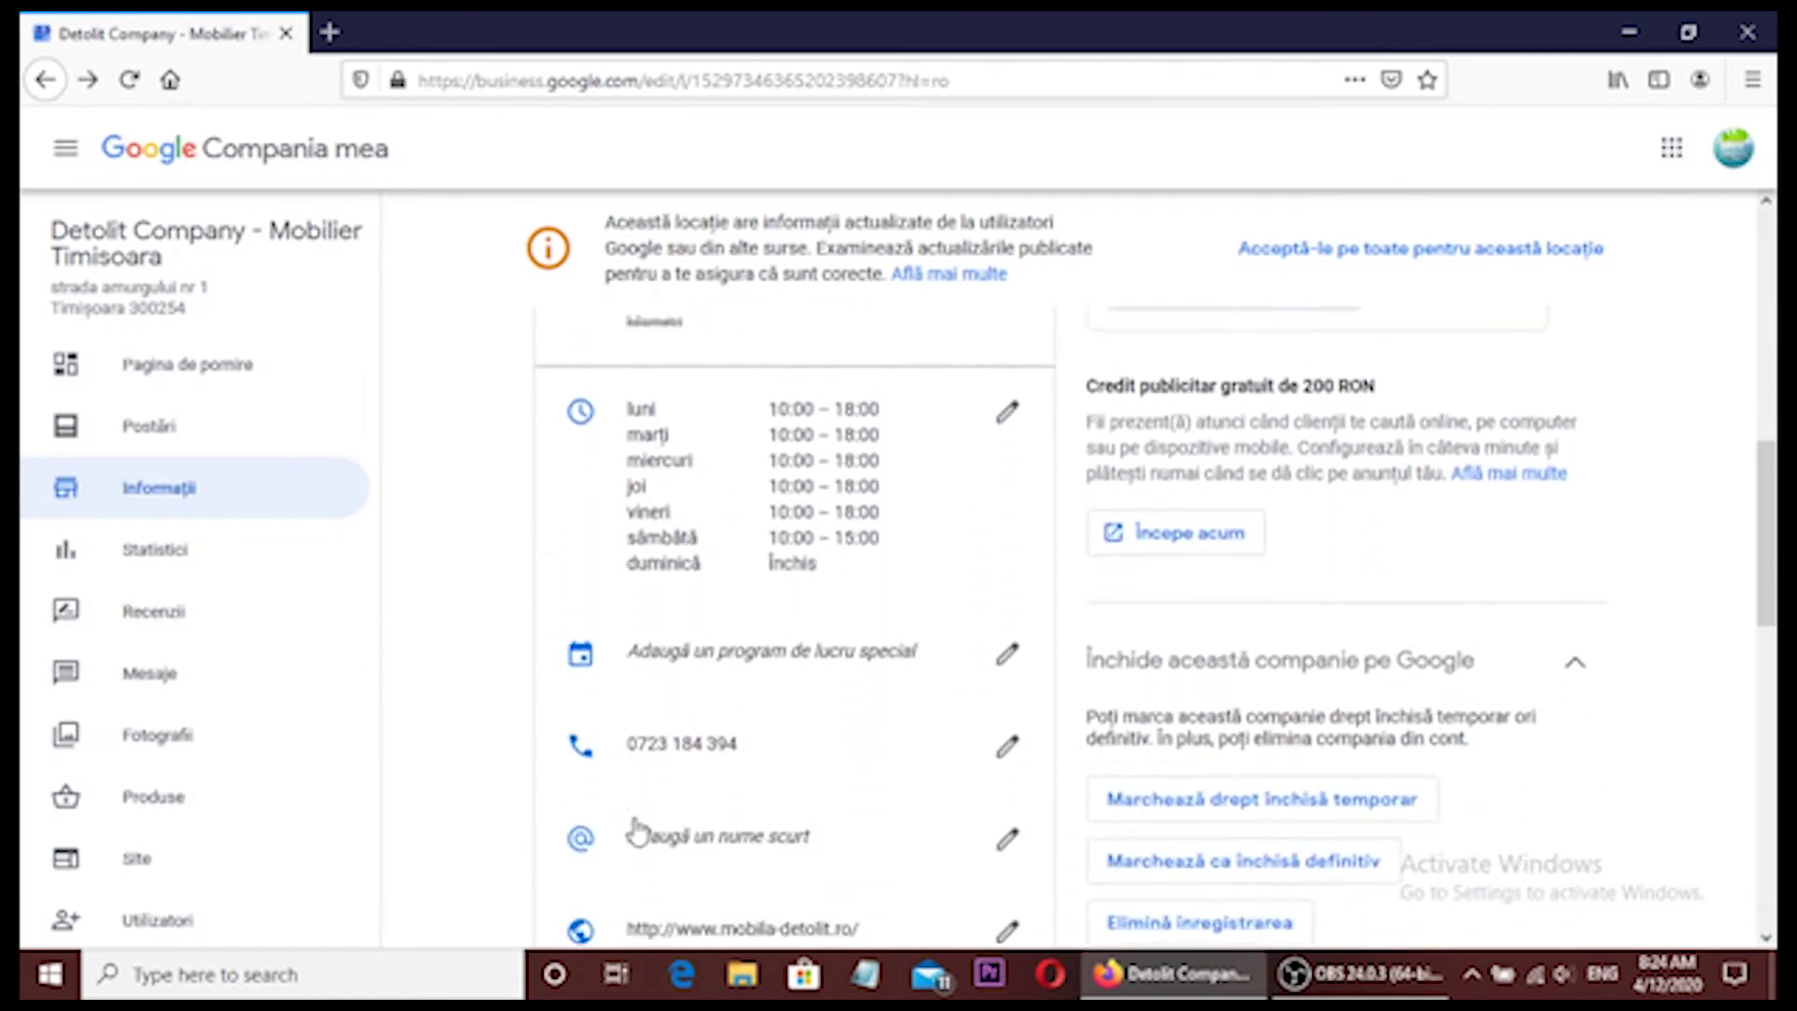
left_click(999, 784)
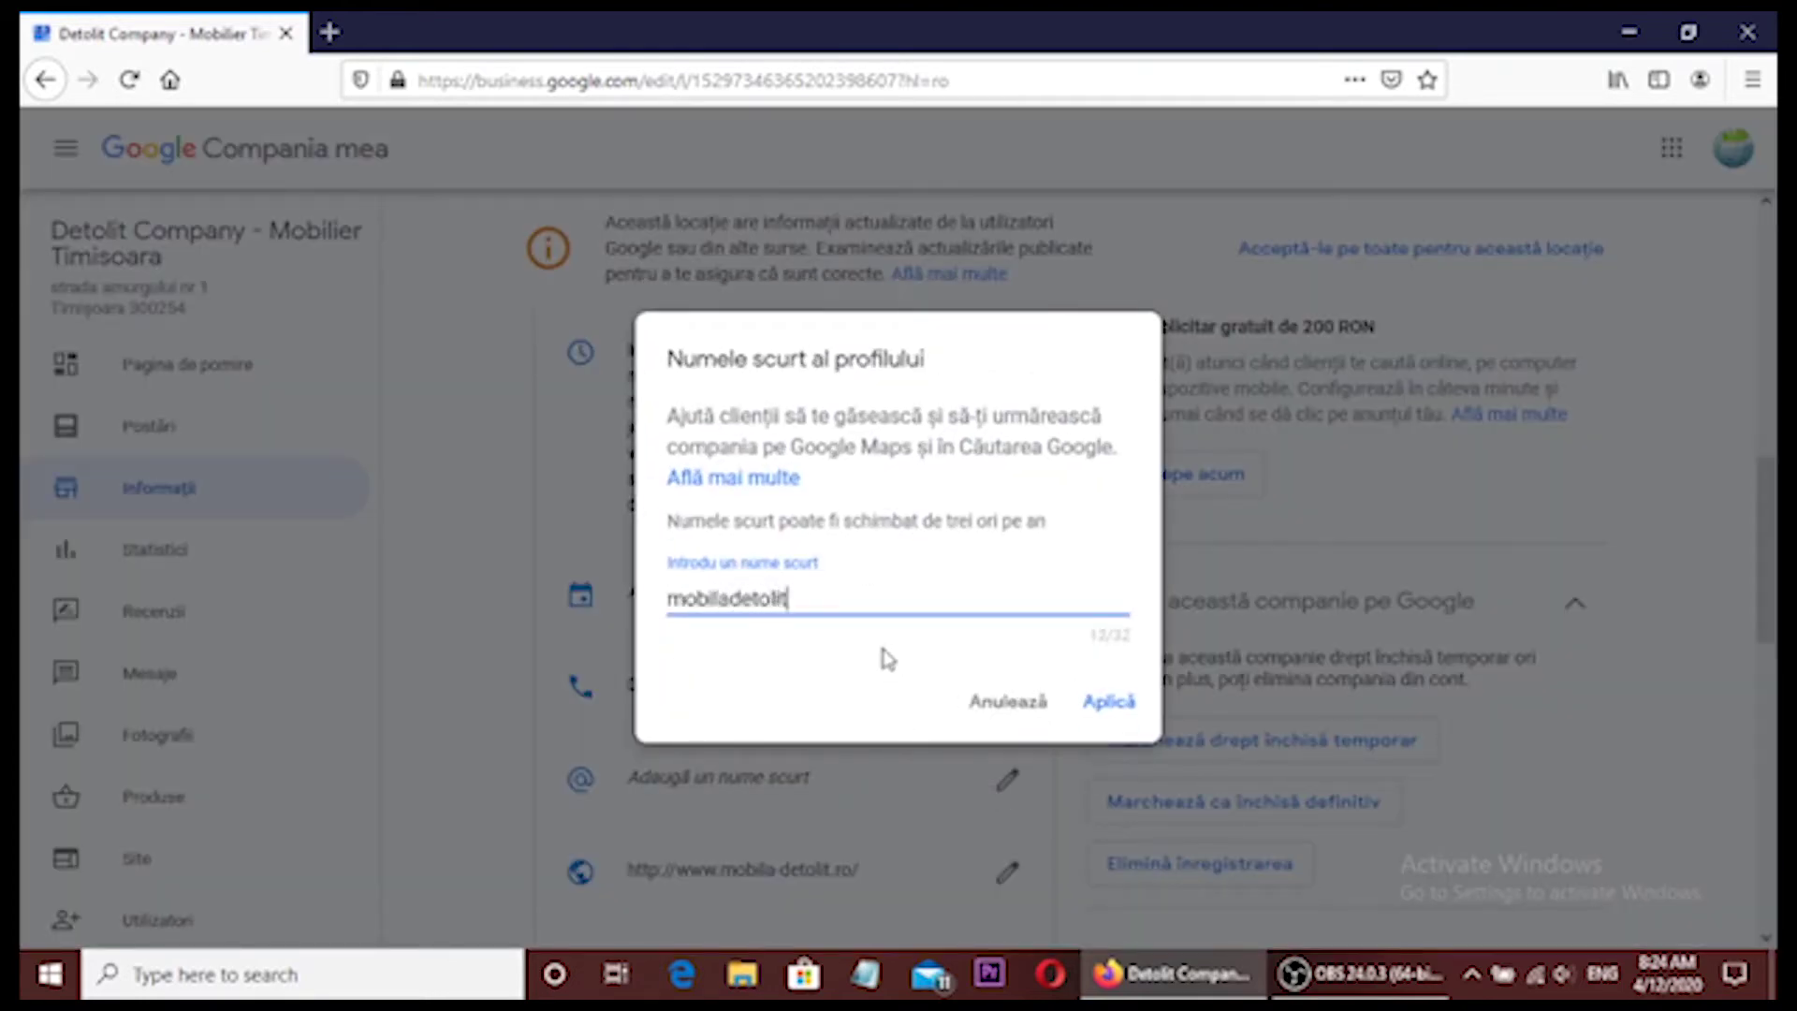
left_click(1078, 710)
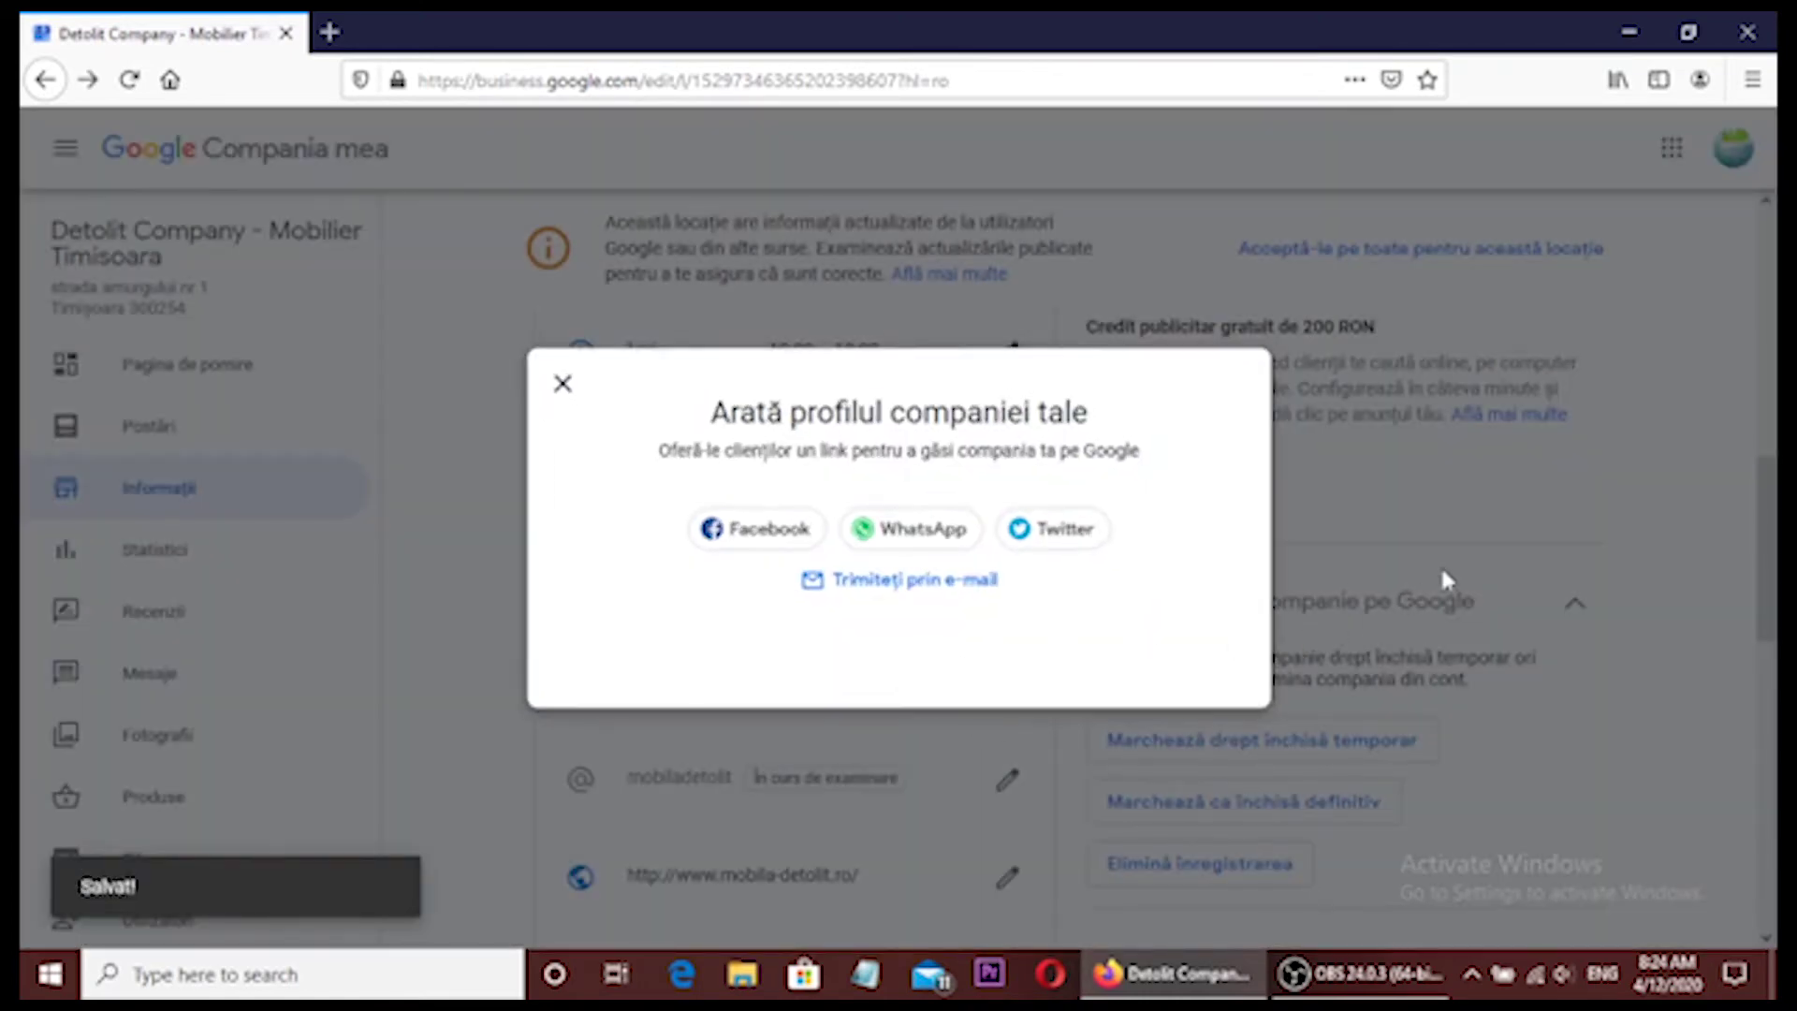
left_click(1440, 566)
- Go to the company's products and start a new product in the suggested category "mobilier"
scroll(947, 682, "down", 3)
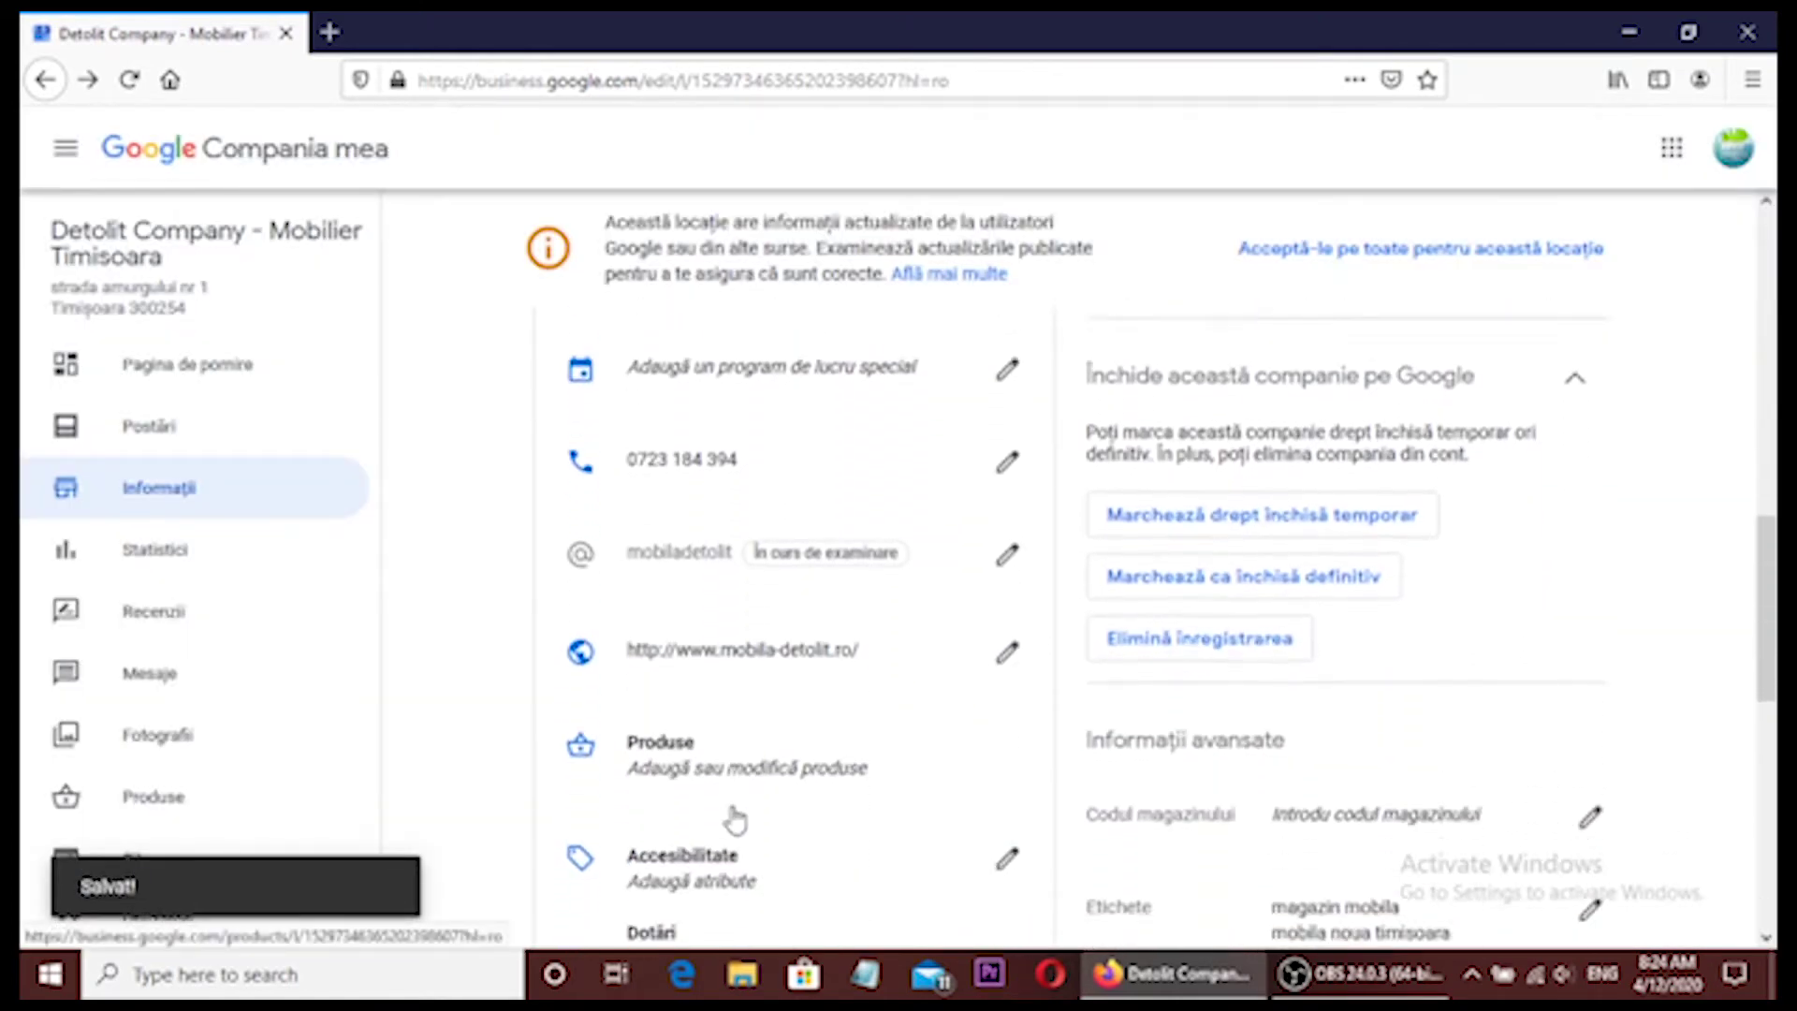
scroll(724, 749, "down", 2)
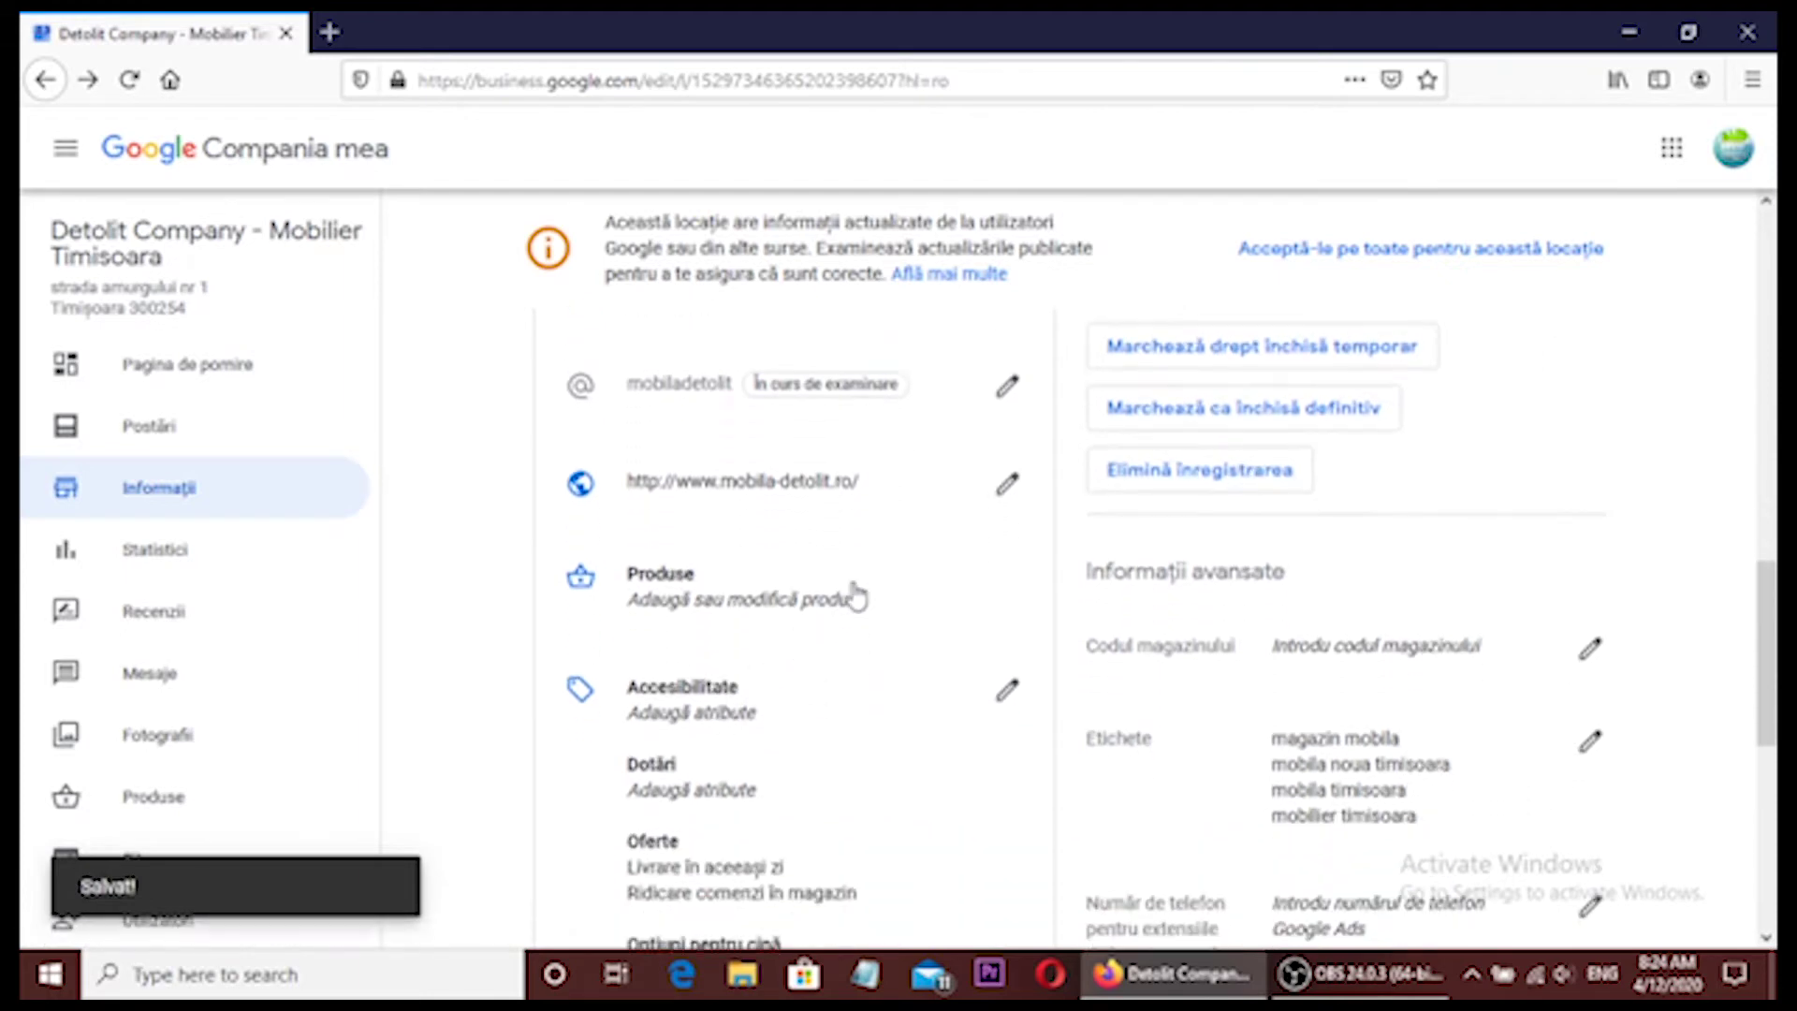
left_click(851, 592)
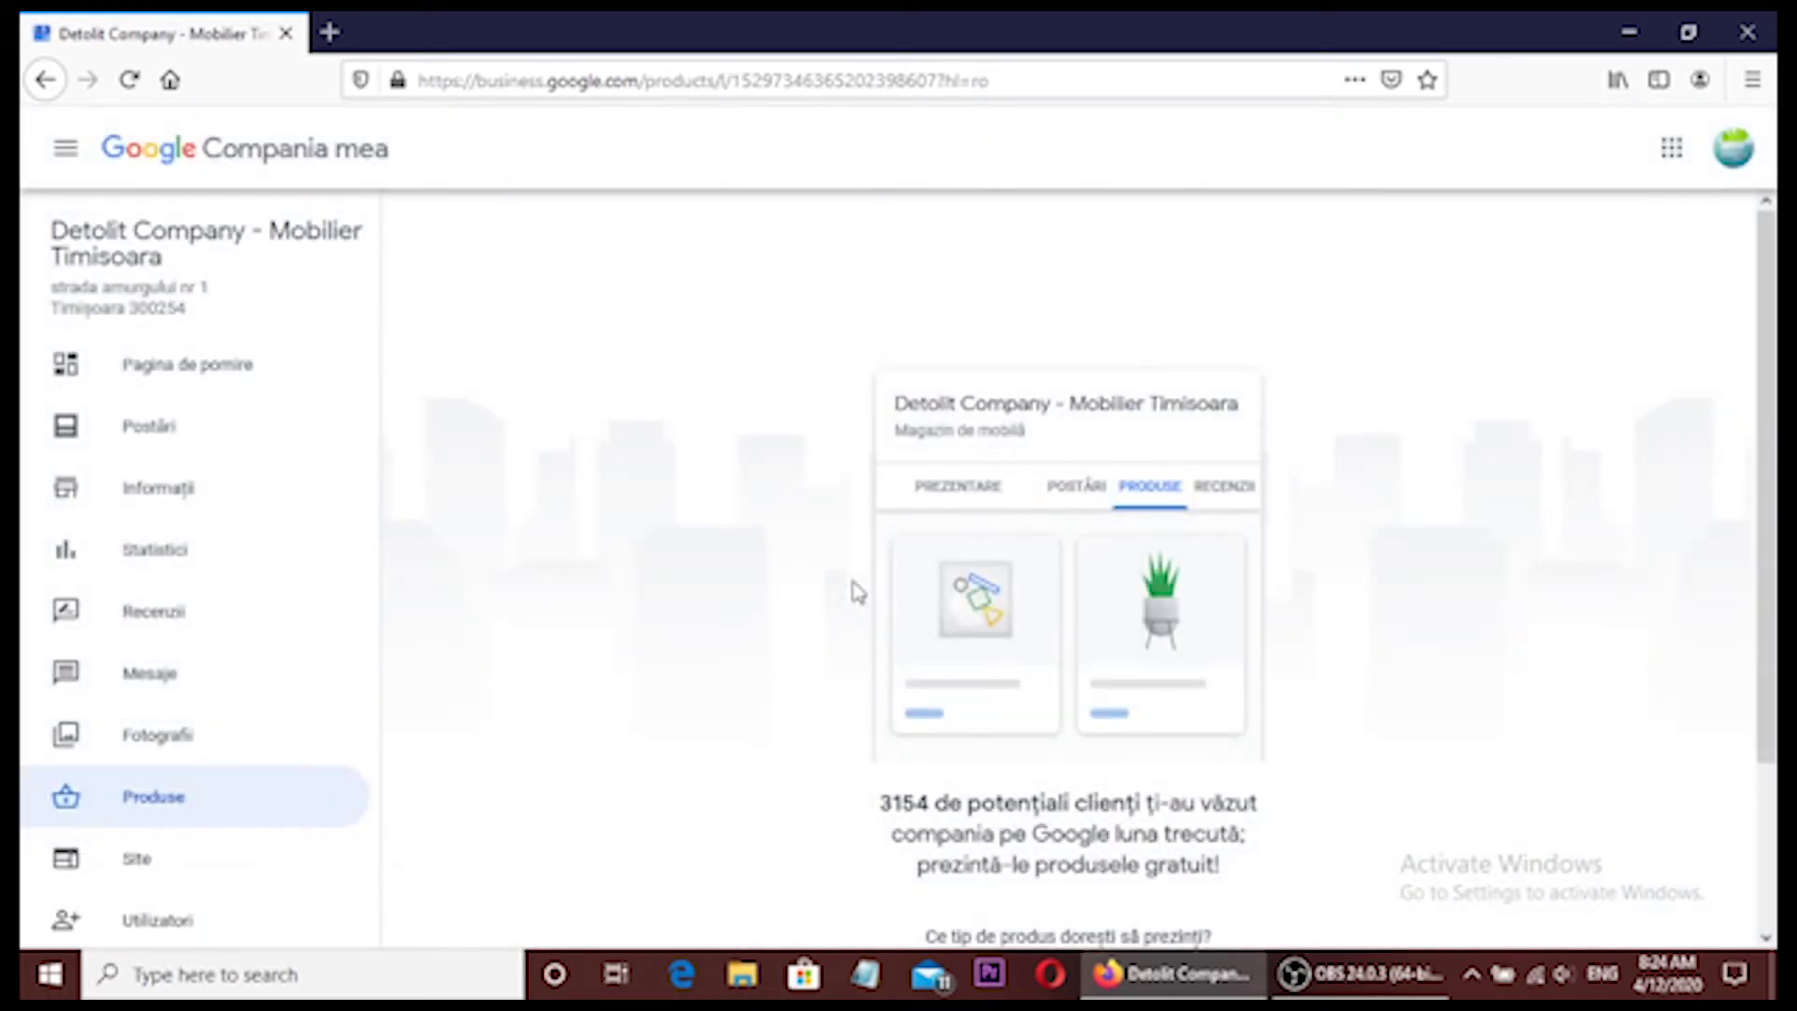
scroll(855, 589, "down", 2)
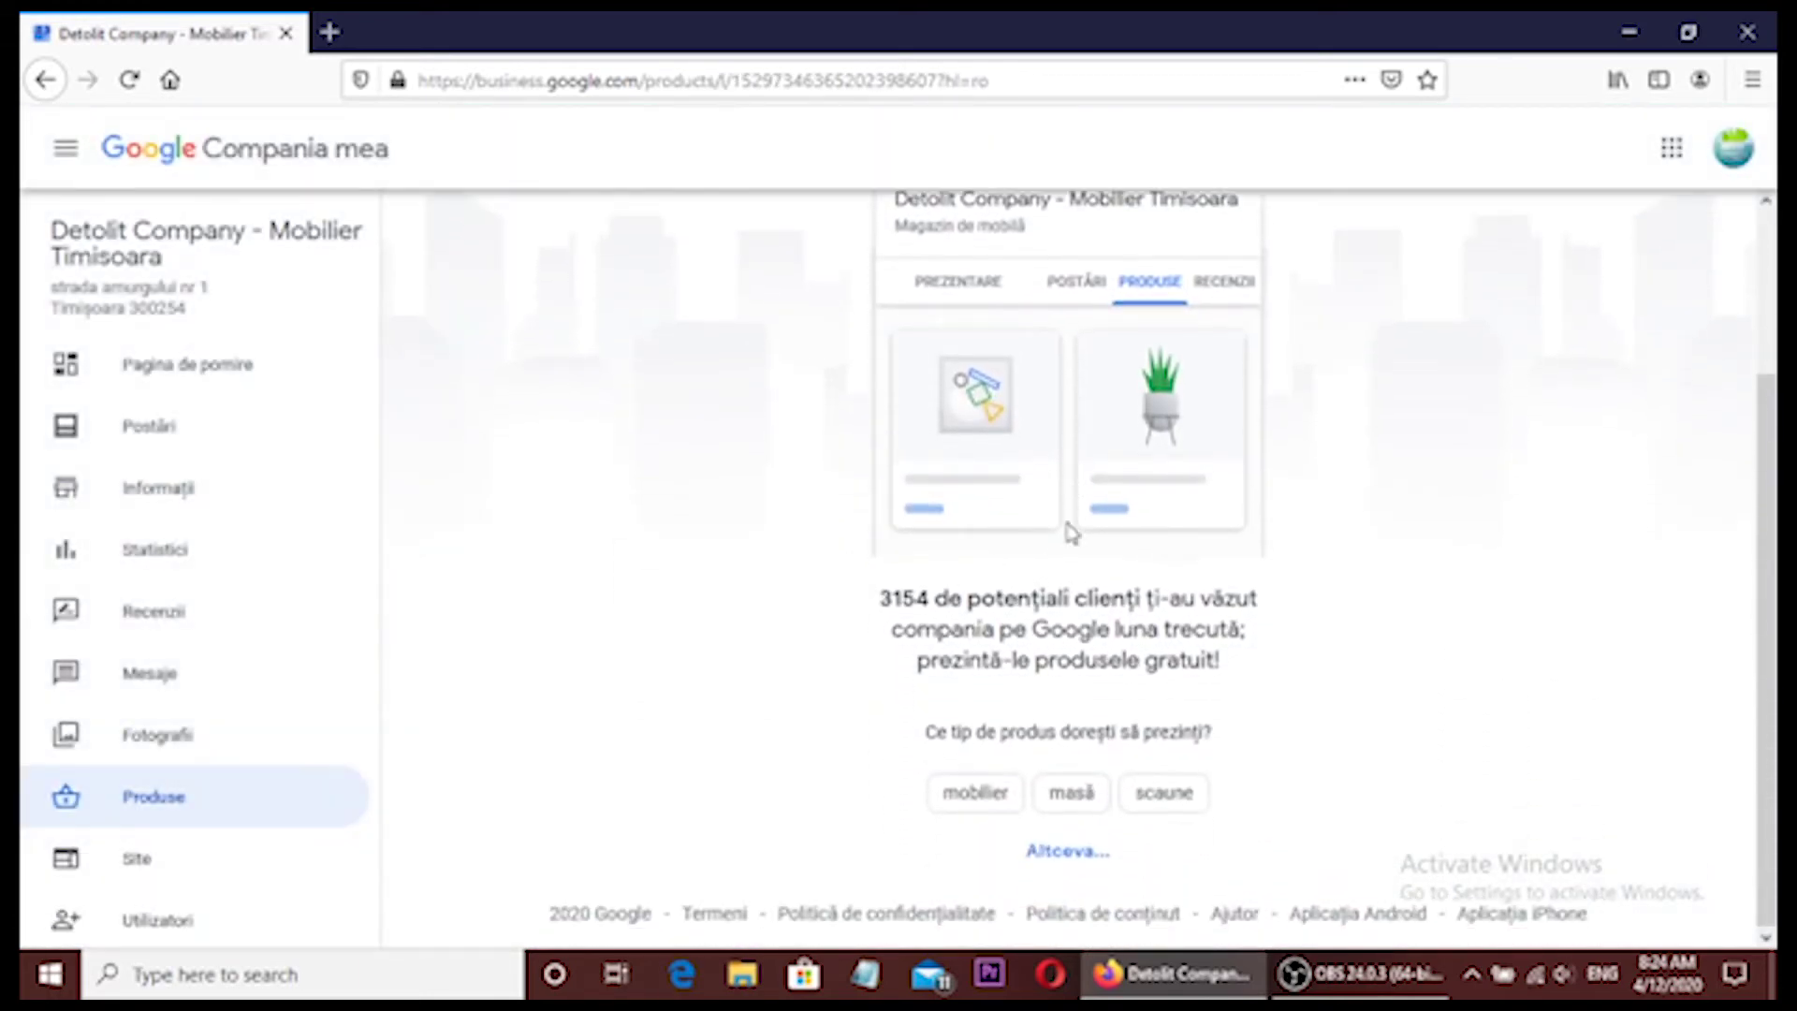
scroll(1065, 829, "up", 1)
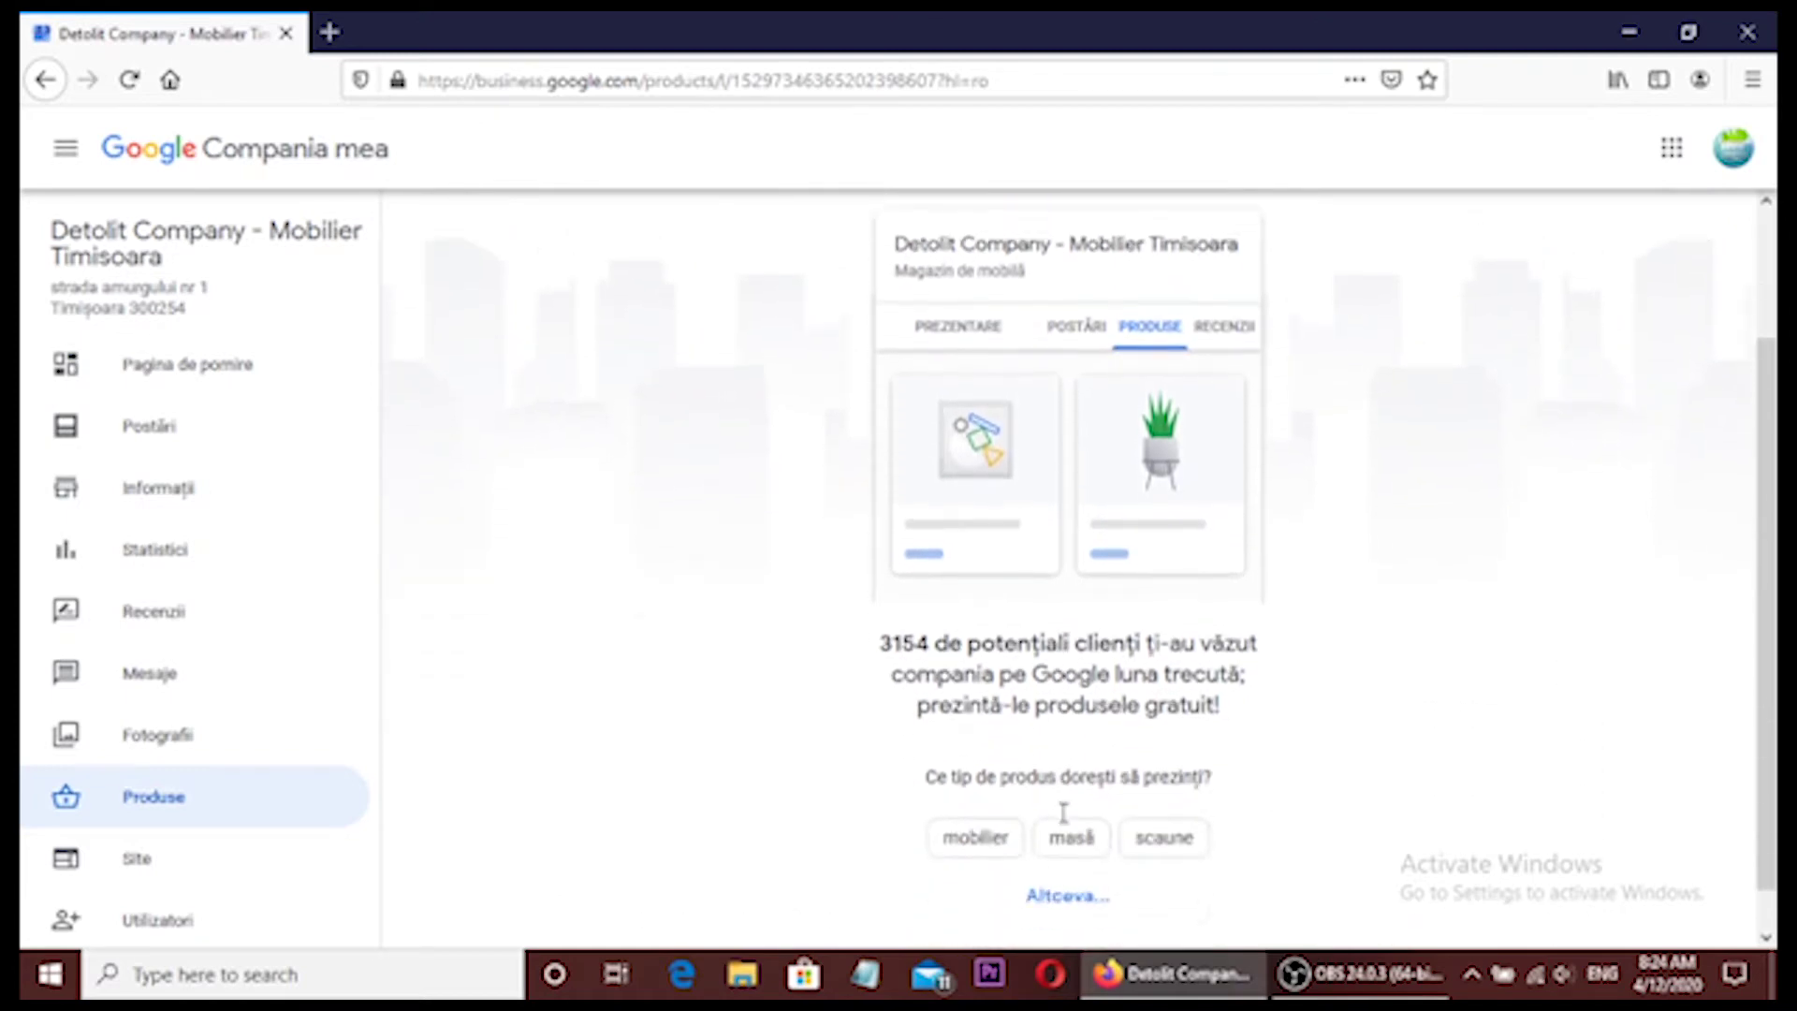
scroll(1063, 810, "down", 1)
left_click(975, 806)
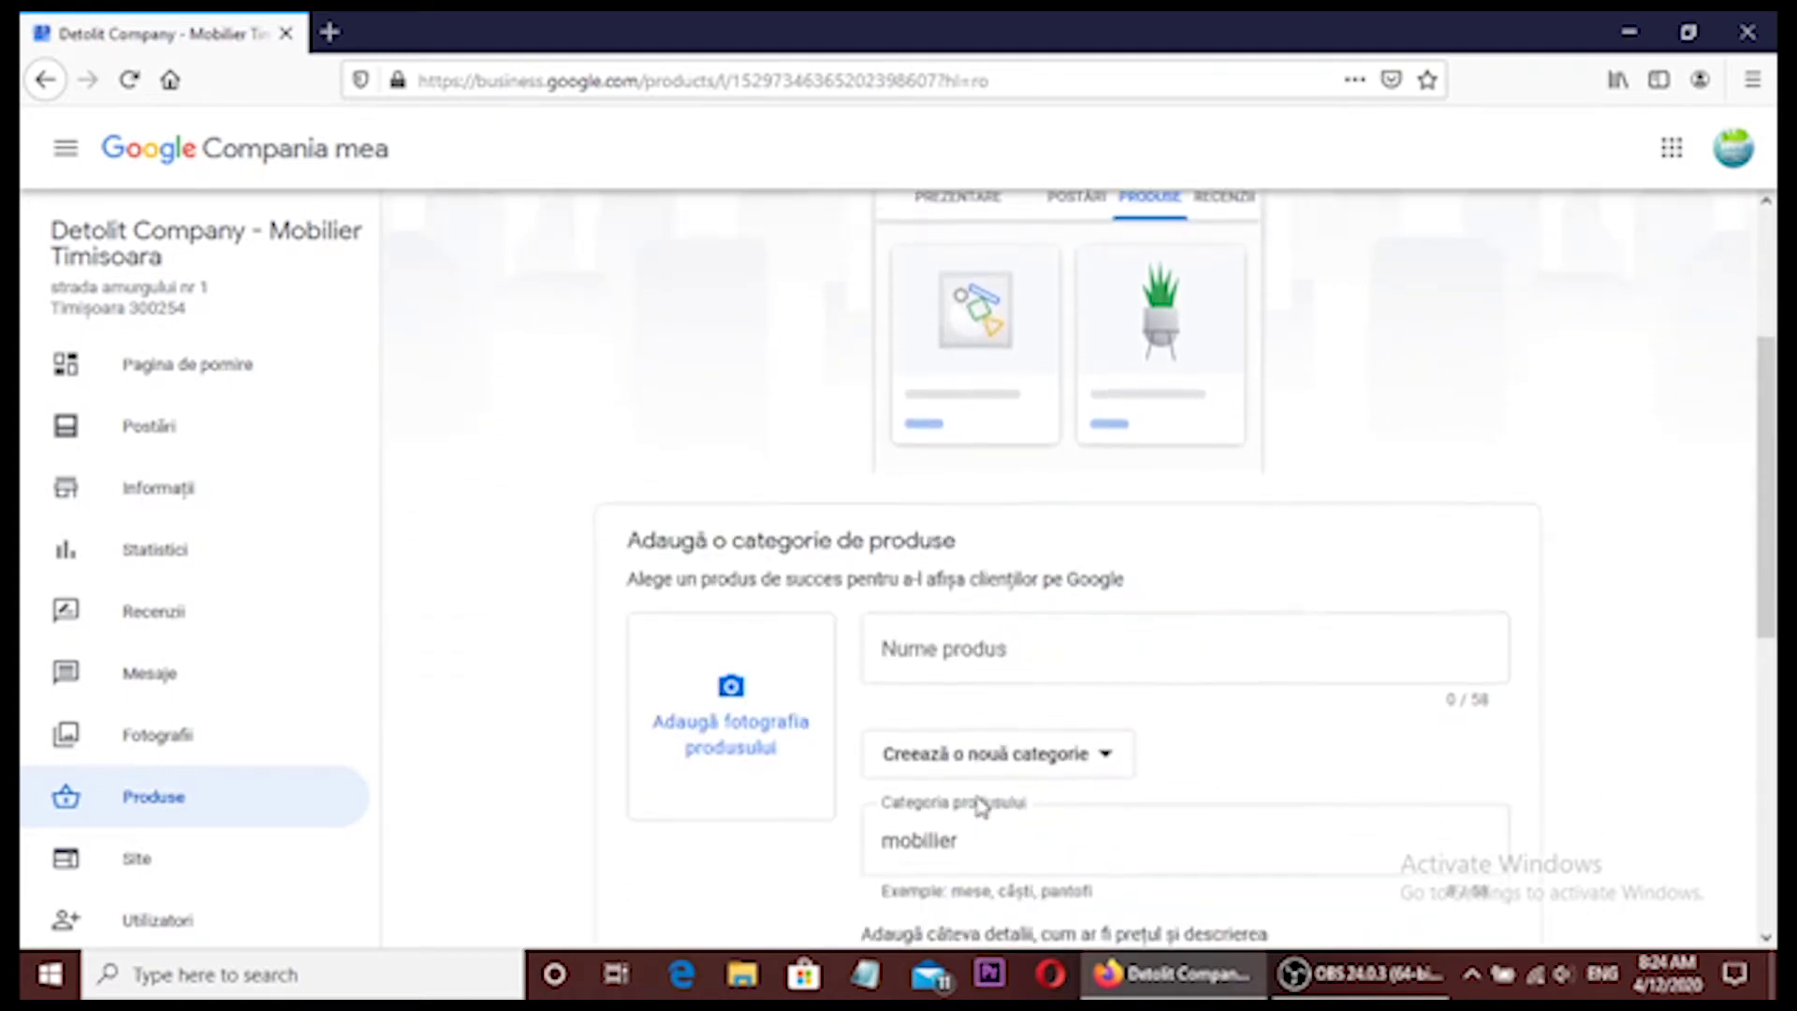
- Start adding a product photo from the computer and browse to Local Disk (D:)
left_click(690, 534)
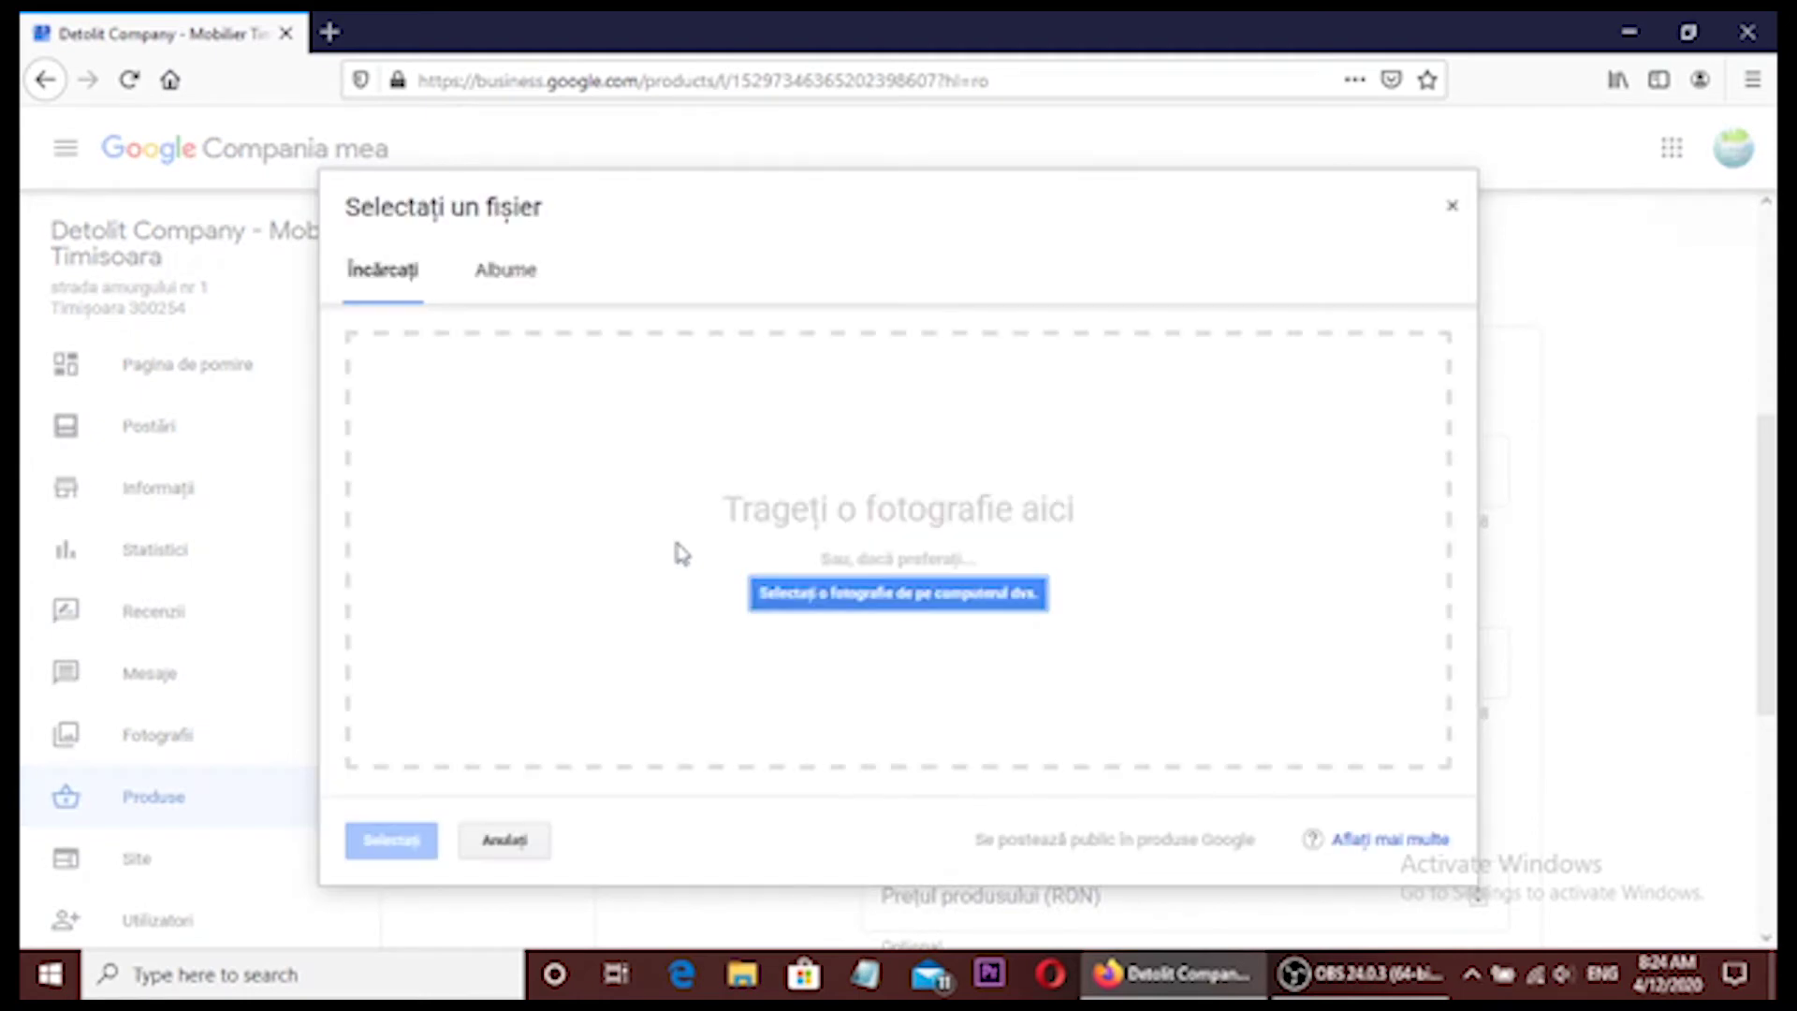
left_click(855, 613)
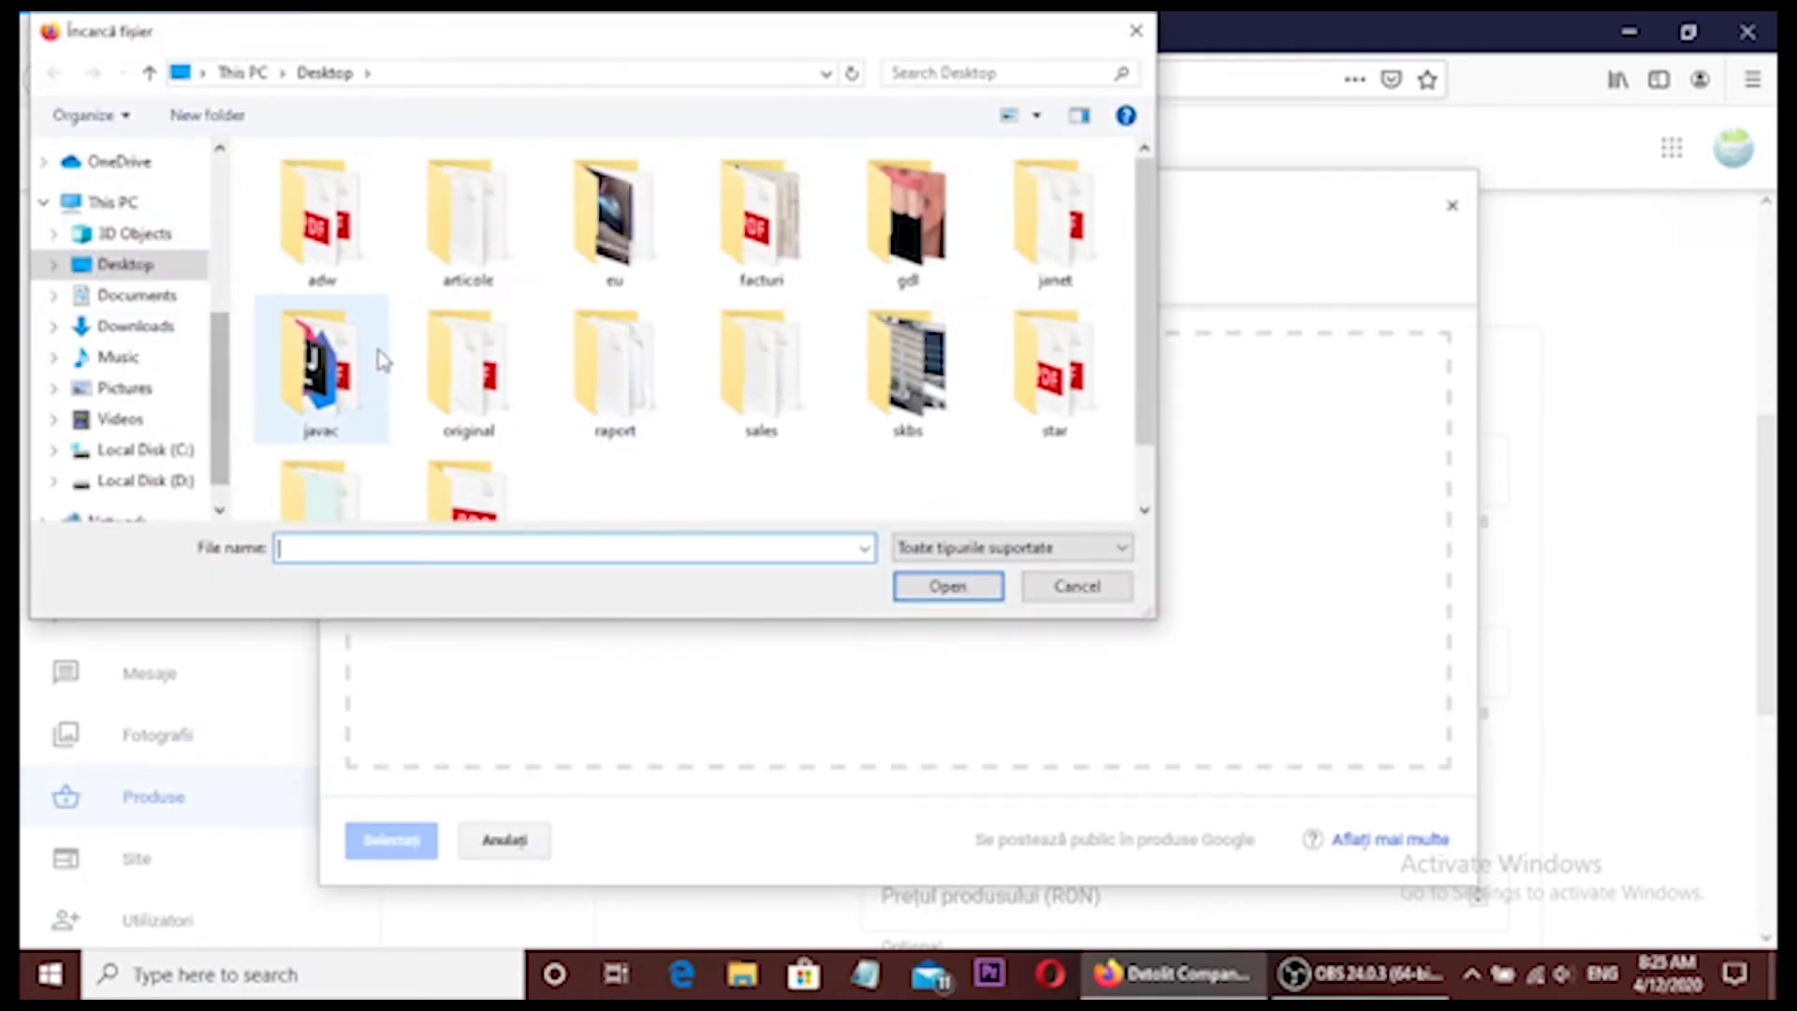
scroll(381, 362, "down", 1)
scroll(381, 361, "up", 1)
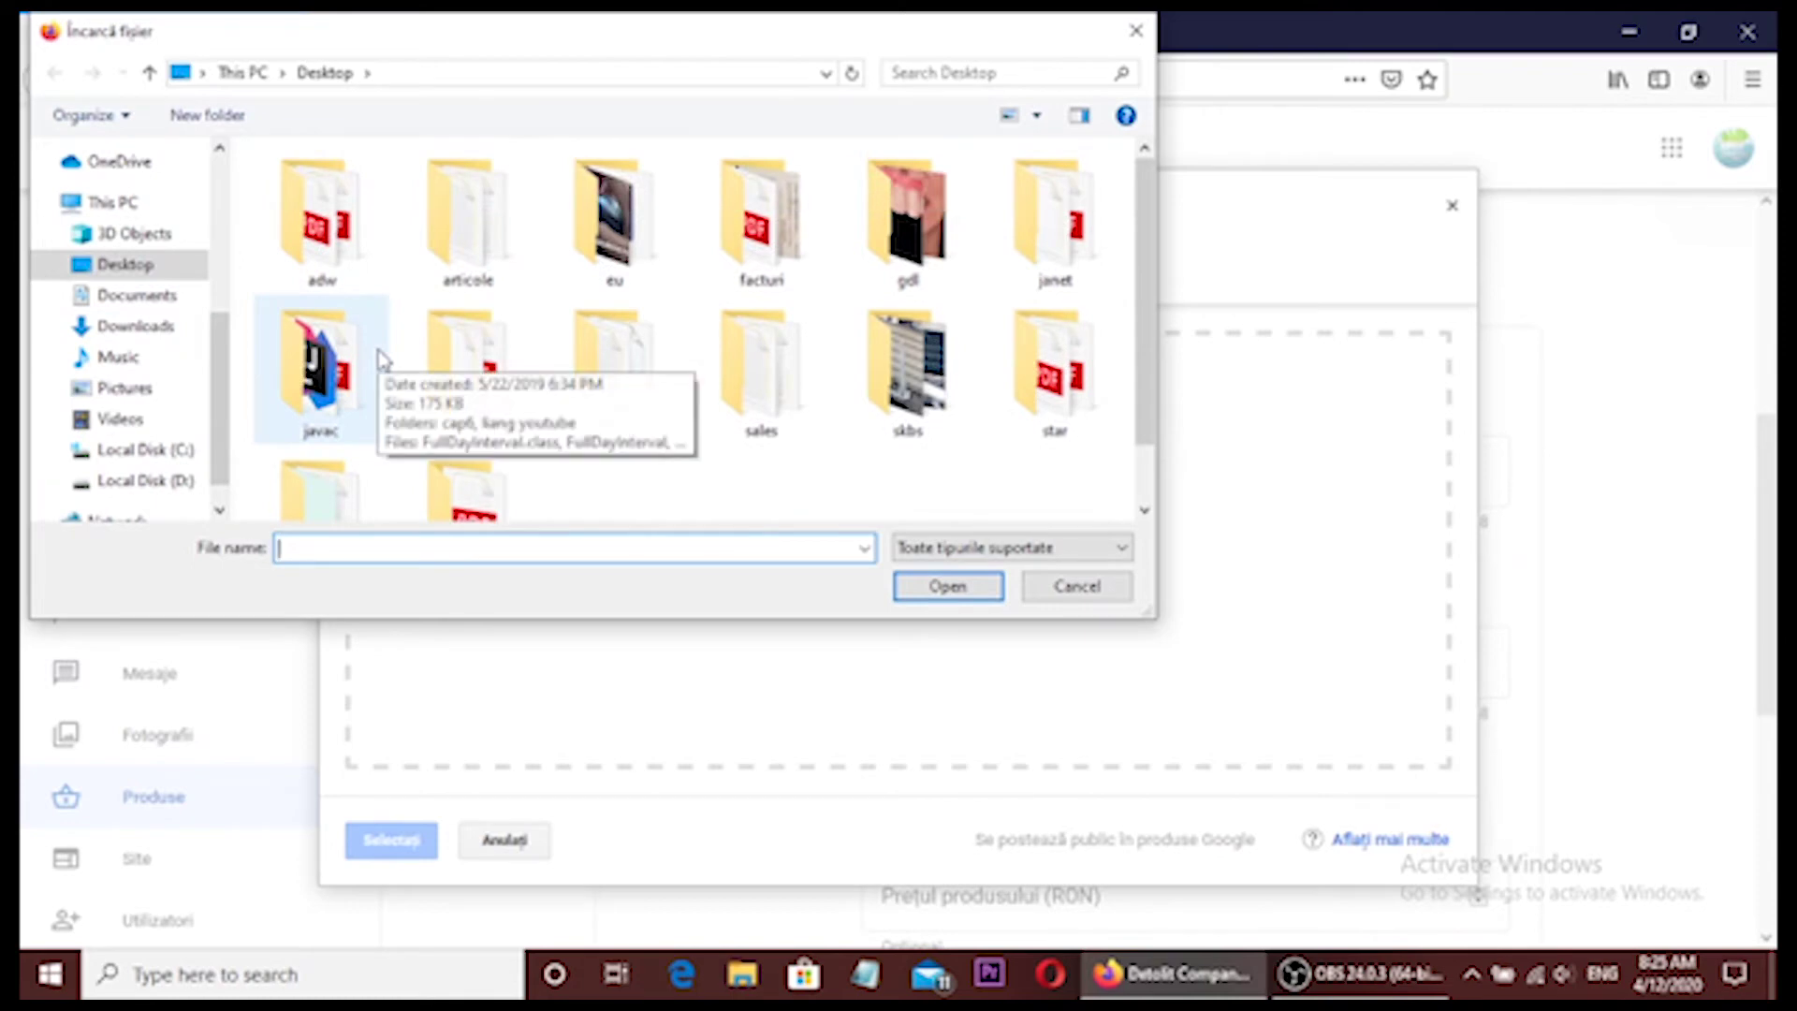
scroll(381, 362, "down", 1)
scroll(381, 362, "up", 1)
scroll(68, 328, "up", 2)
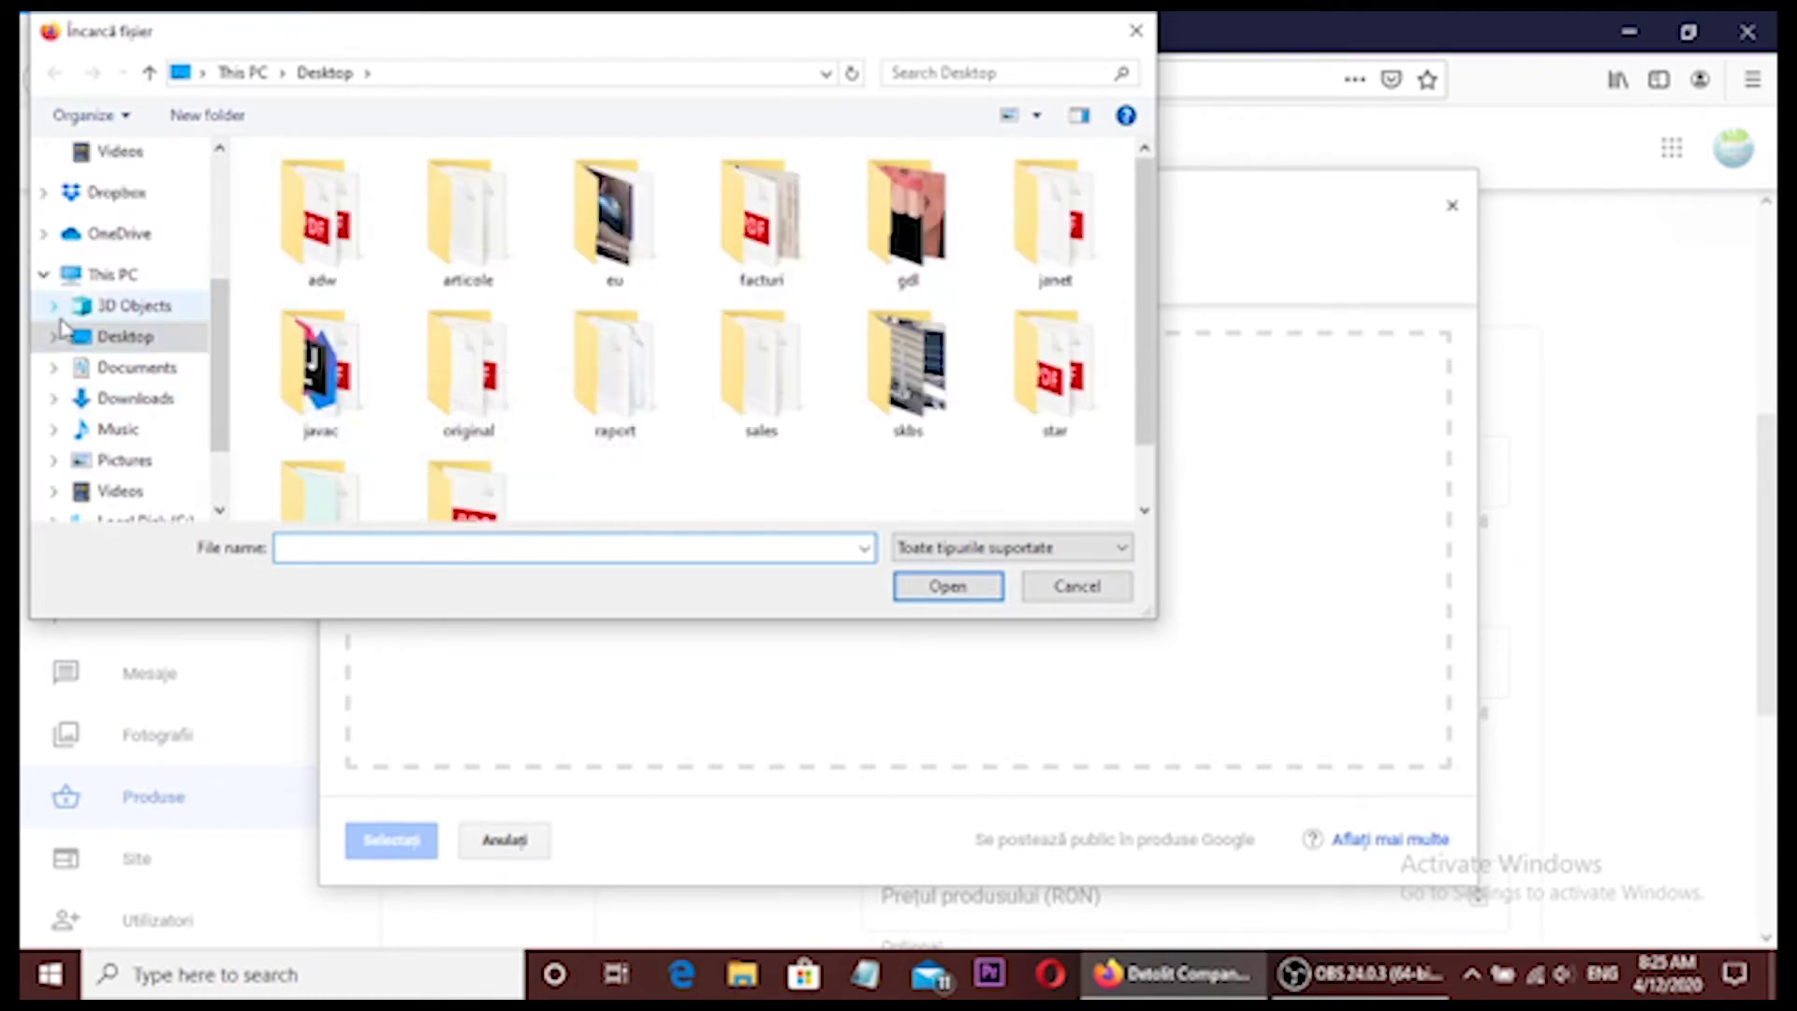
scroll(69, 328, "up", 1)
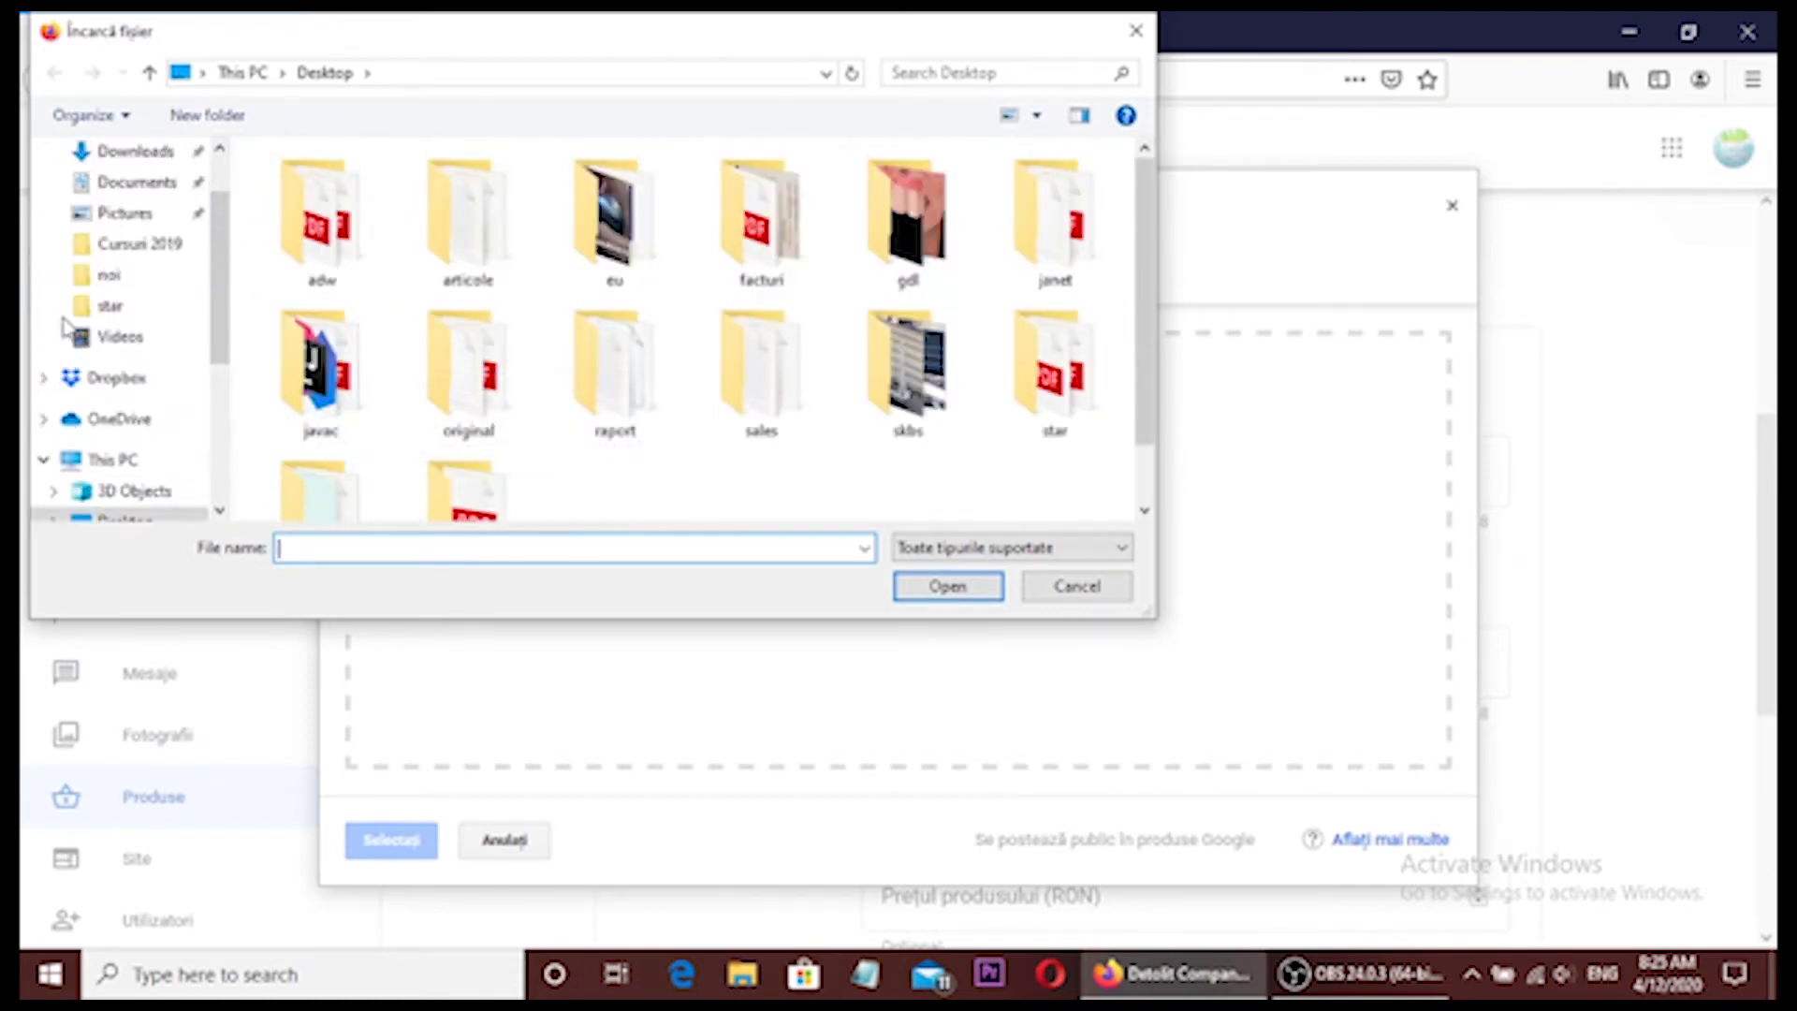
left_click(109, 279)
left_click(375, 77)
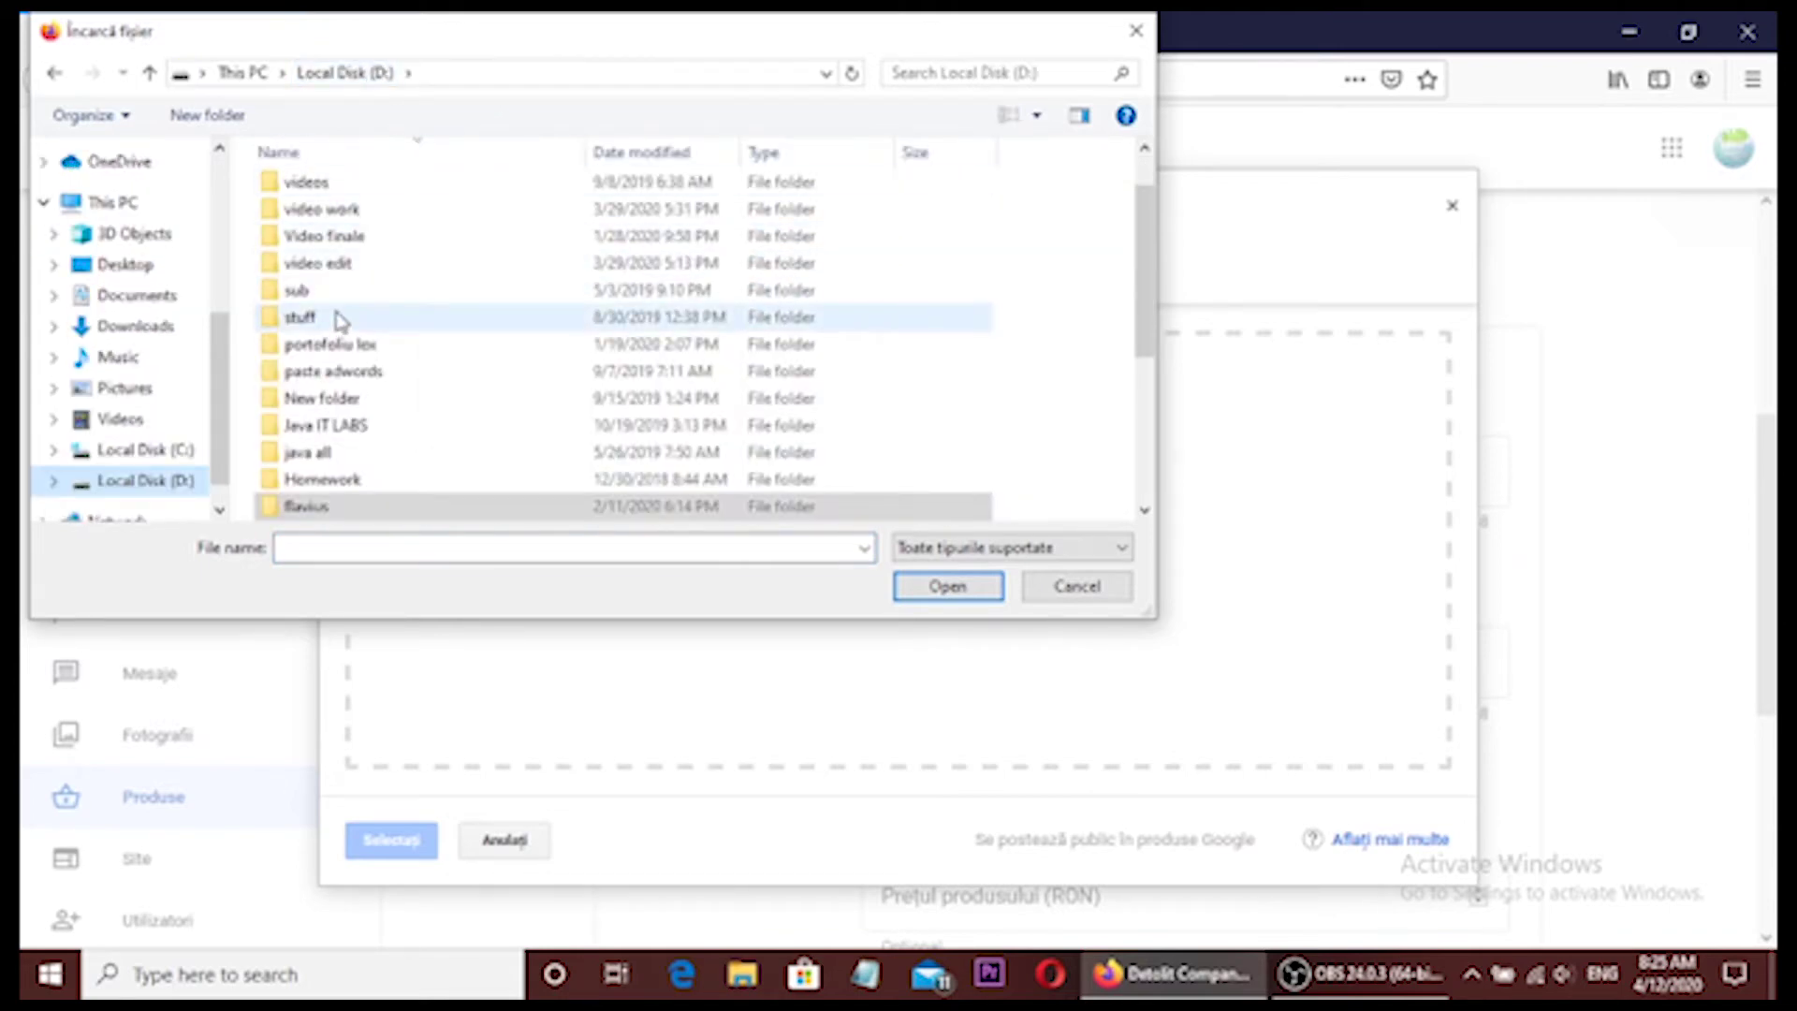
- Open the "detolit" folder inside the owner's named folder on Local Disk (D:)
scroll(339, 321, "up", 1)
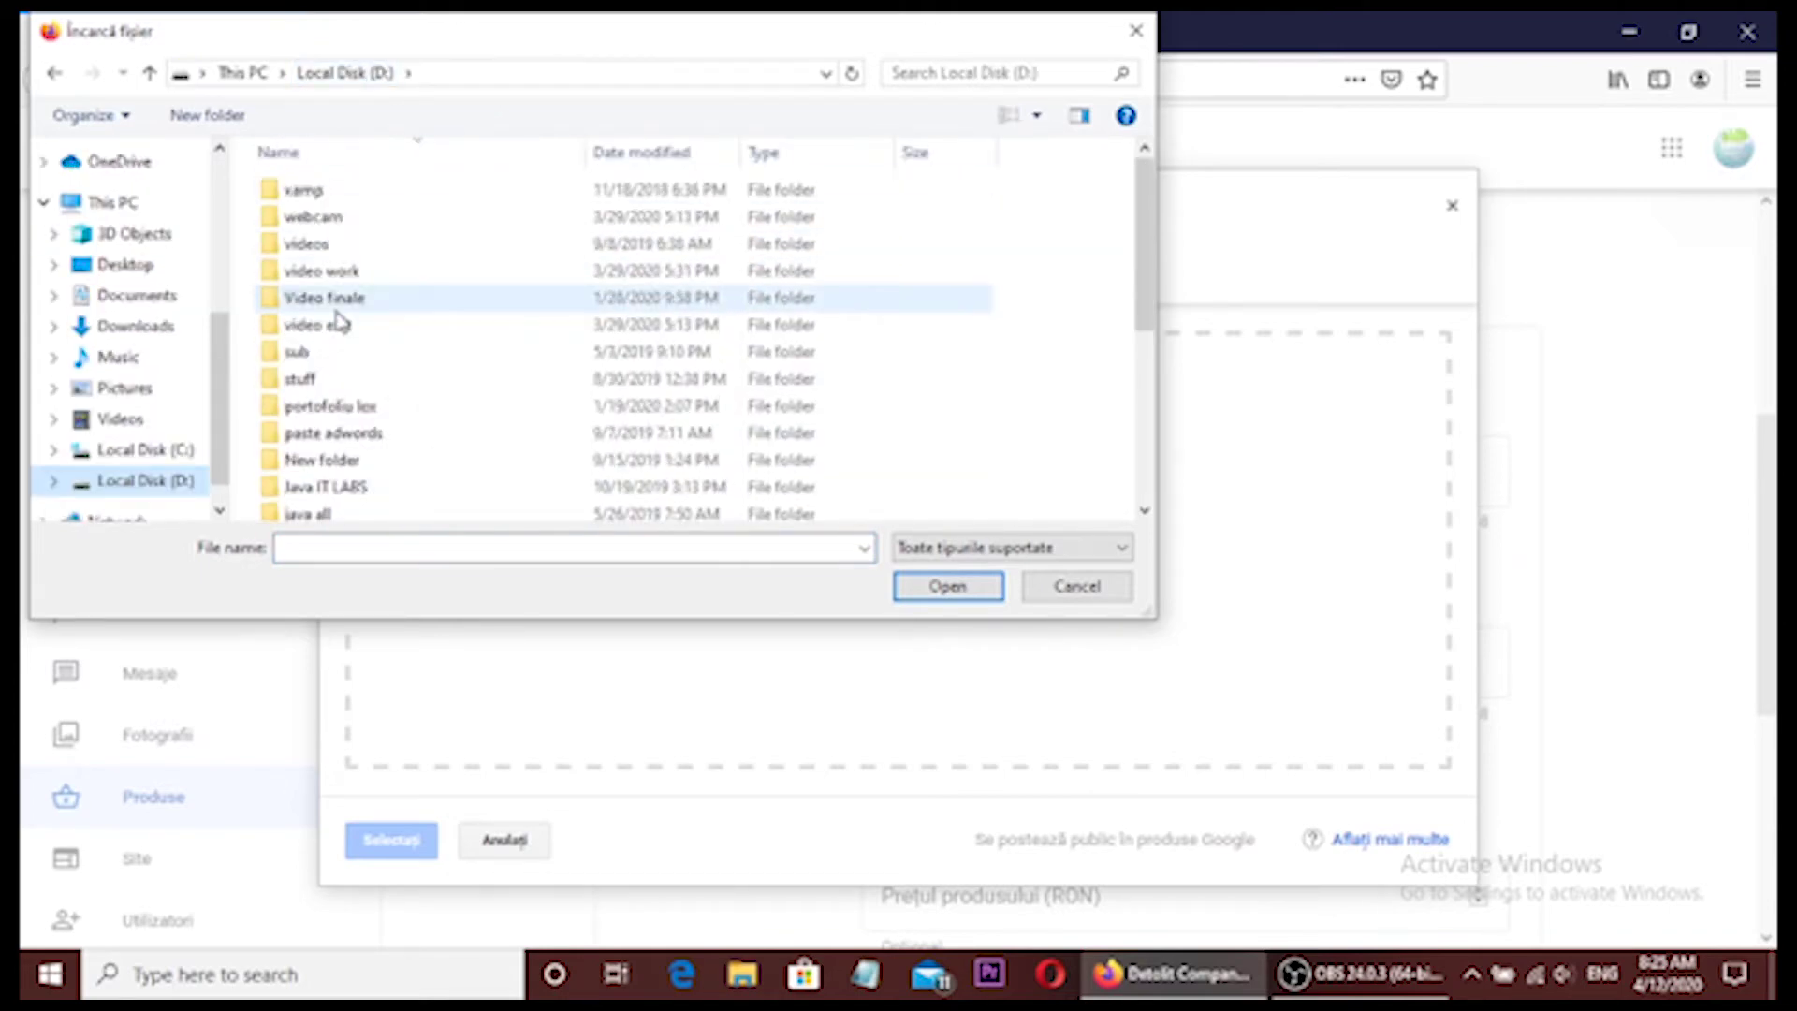
scroll(339, 320, "down", 2)
double_click(330, 427)
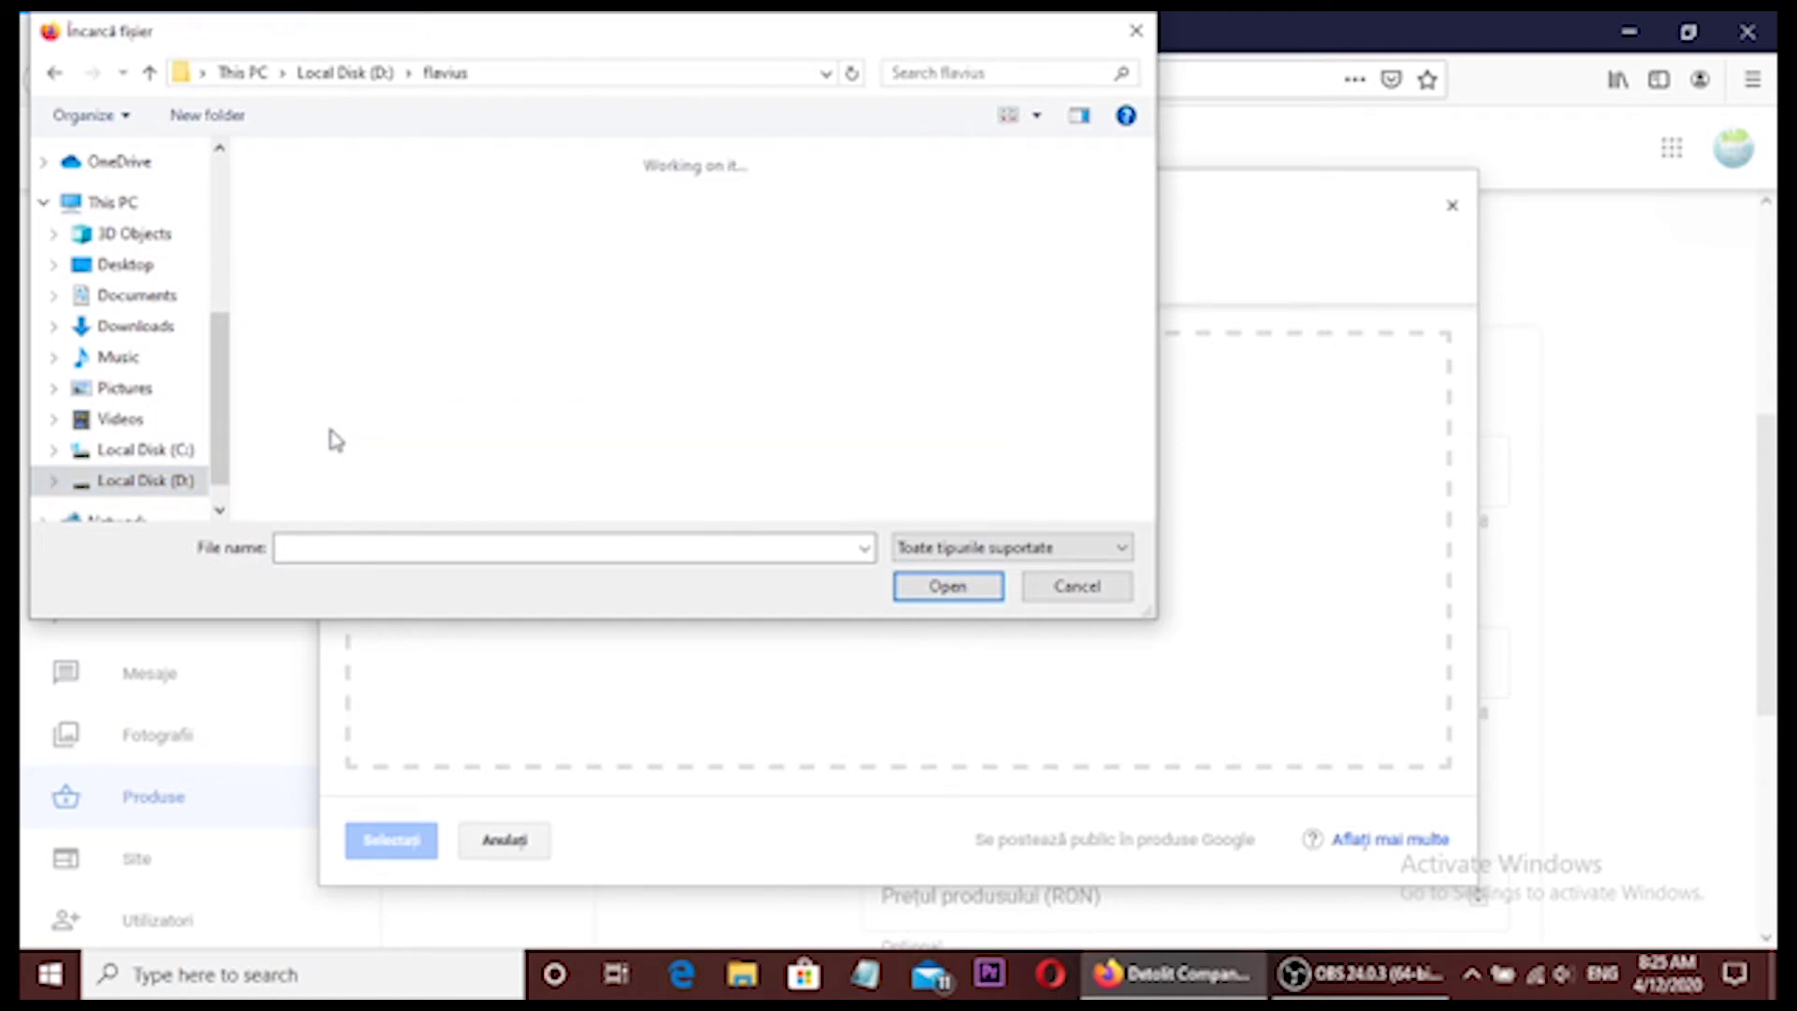
left_click(541, 371)
key("d")
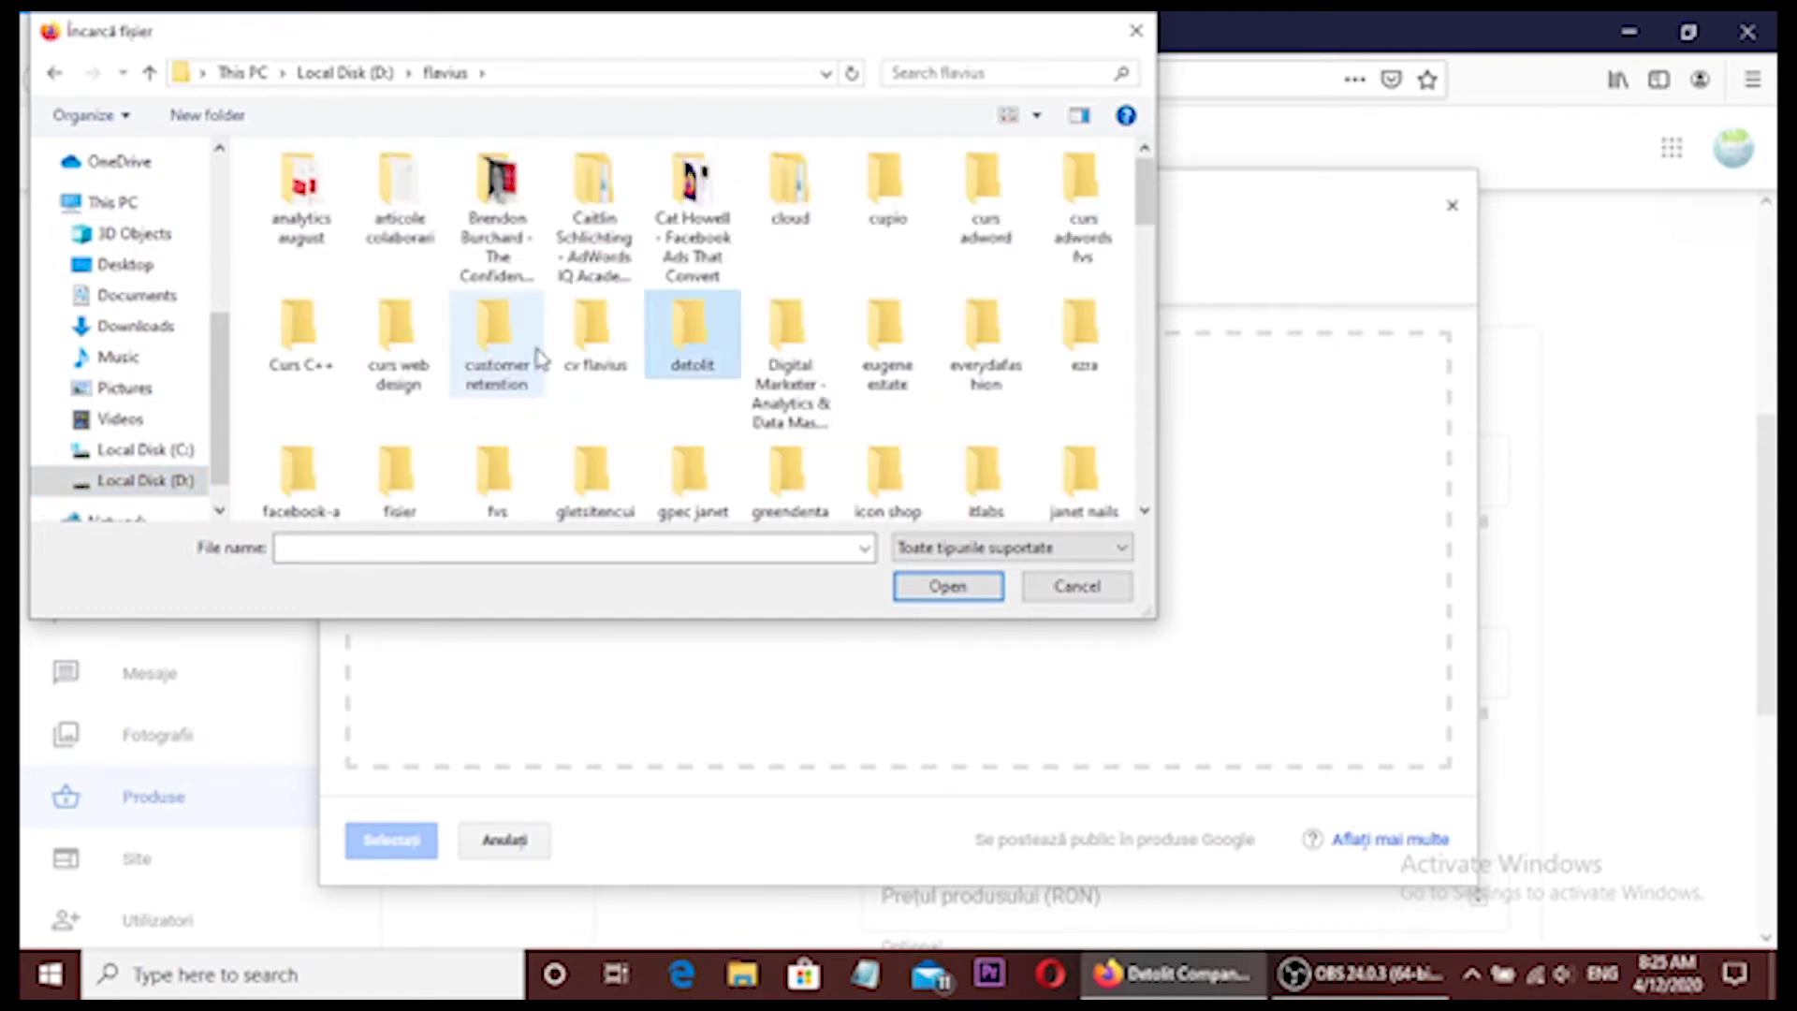
key("Return")
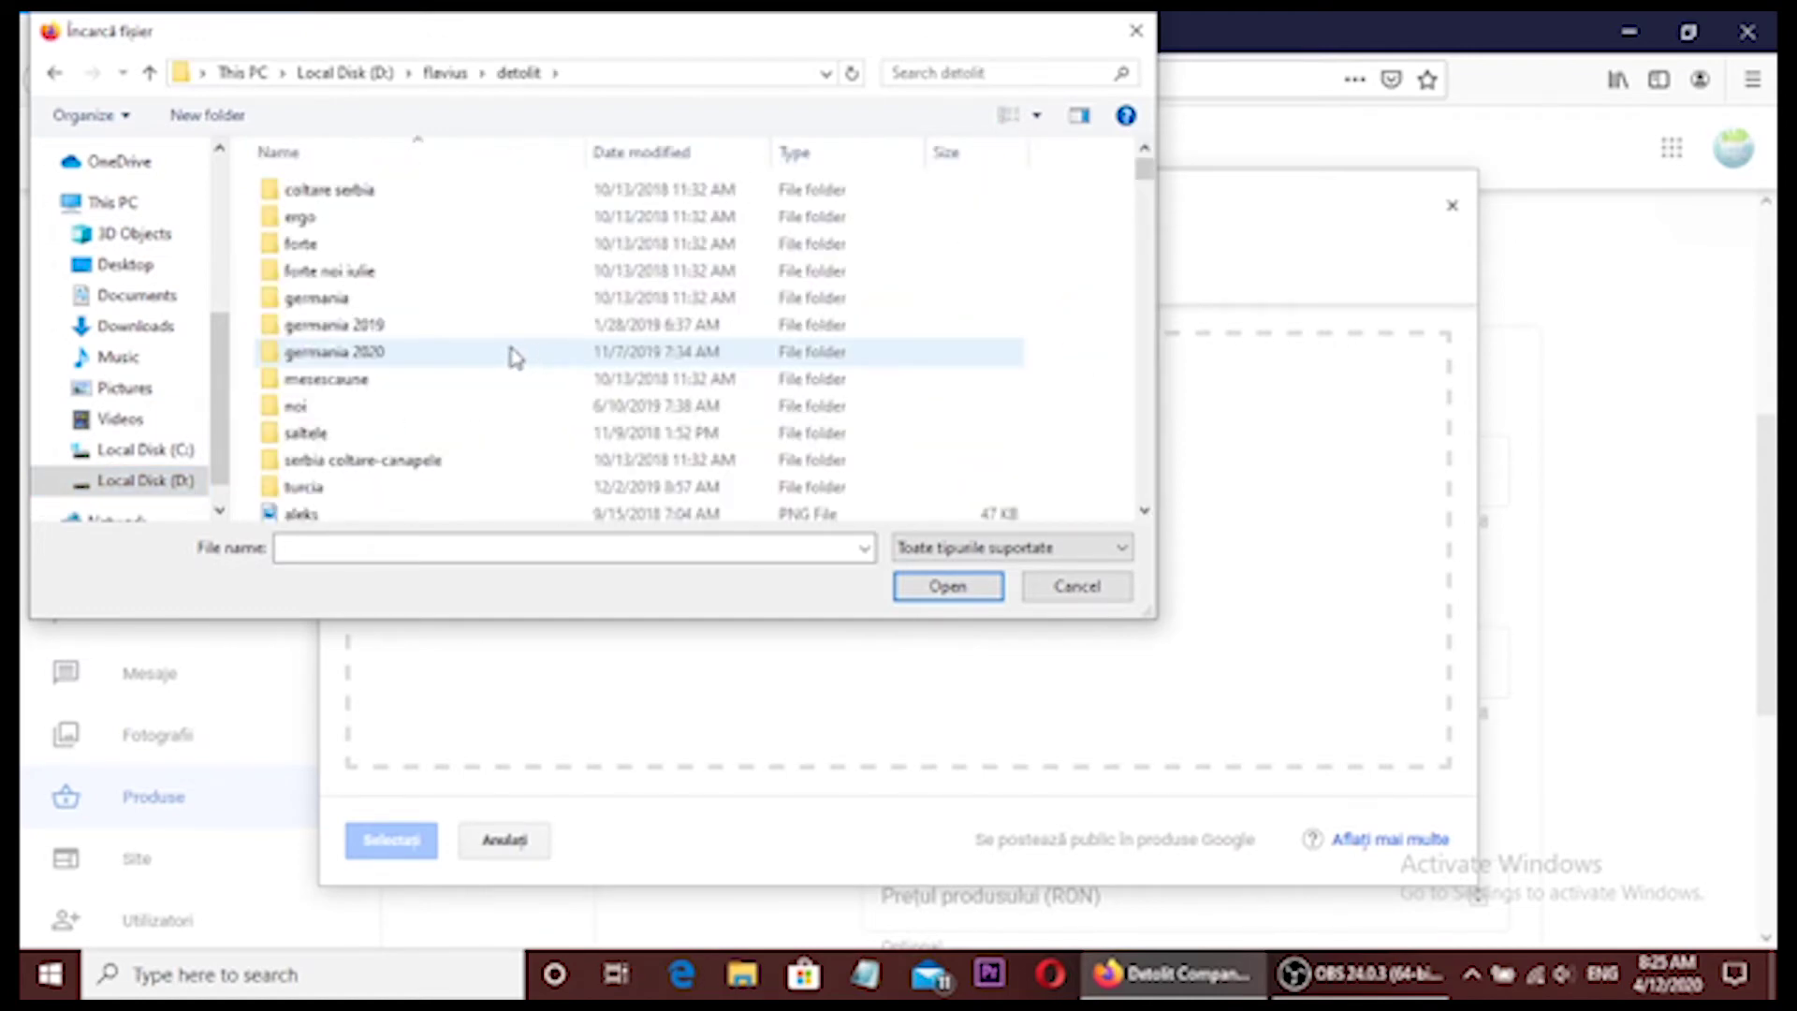
- Upload the image ATHEN_DSC0470 from the "germania 2020" folder as the product photo
double_click(513, 357)
left_click(506, 281)
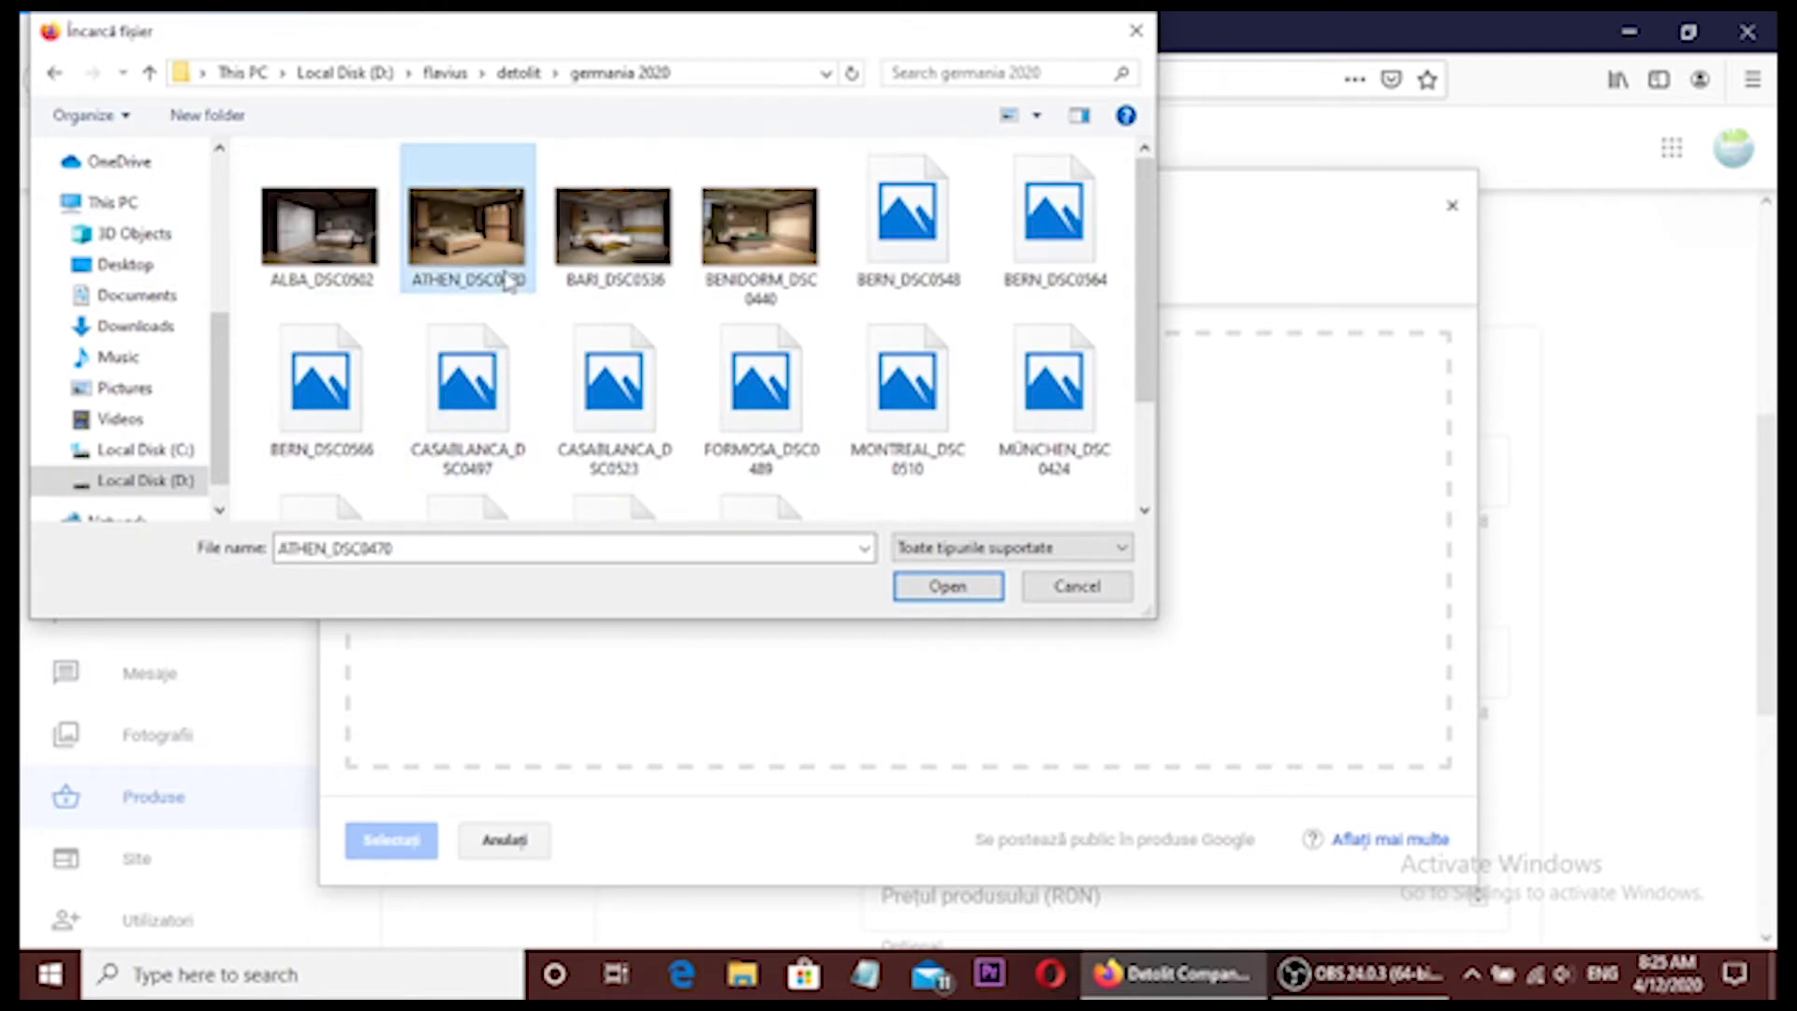
left_click(947, 587)
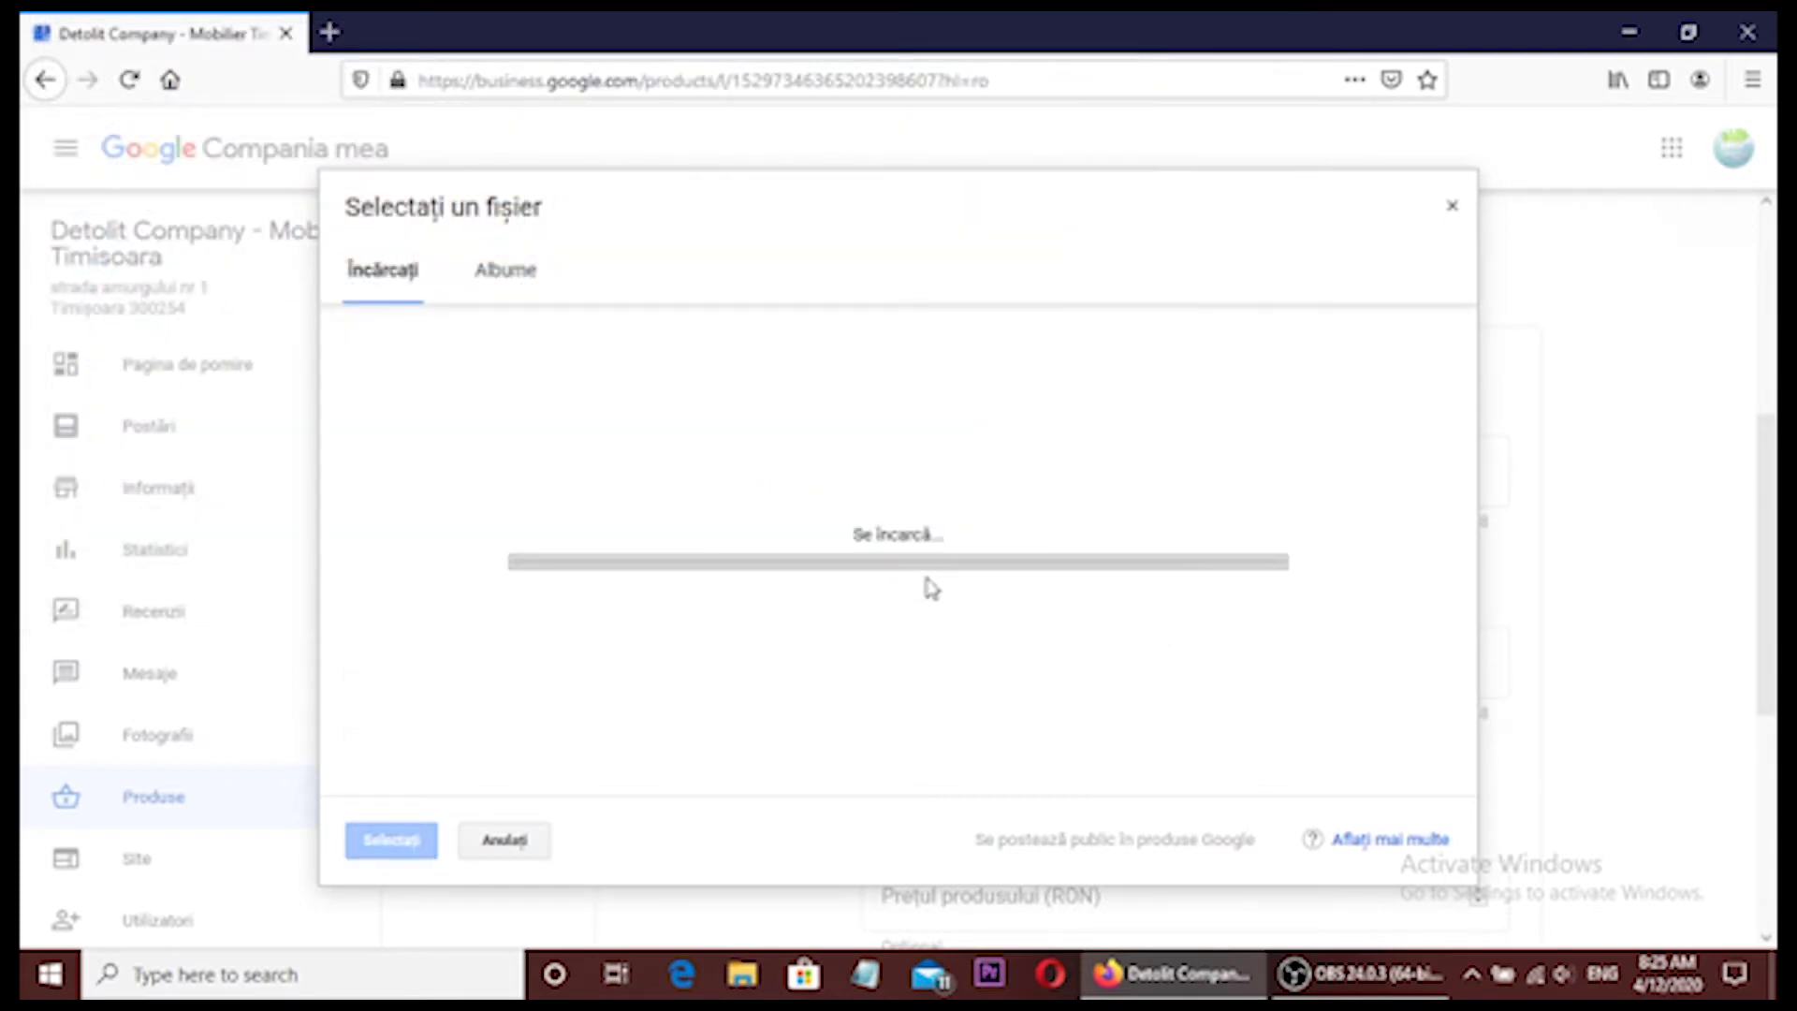
- Name the product "Mobilier din lemn pentru dormitor" and keep its category "mobilier"
left_click(987, 479)
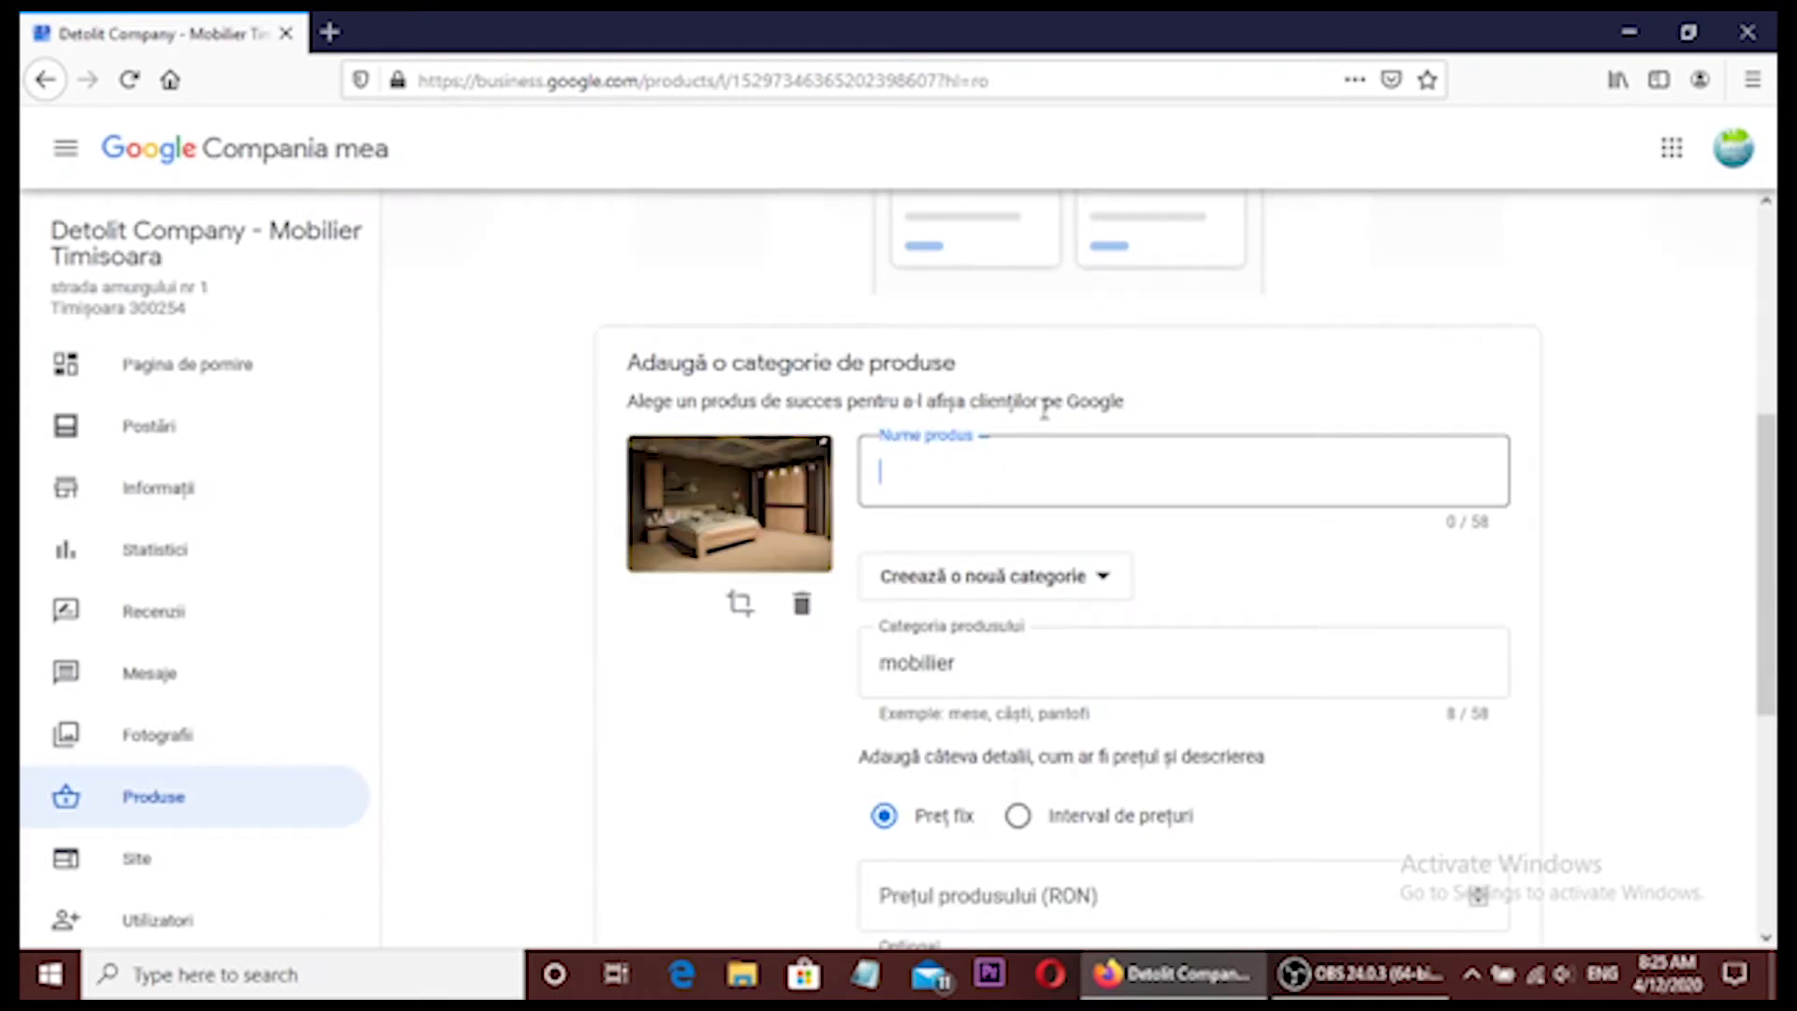
type("Mo")
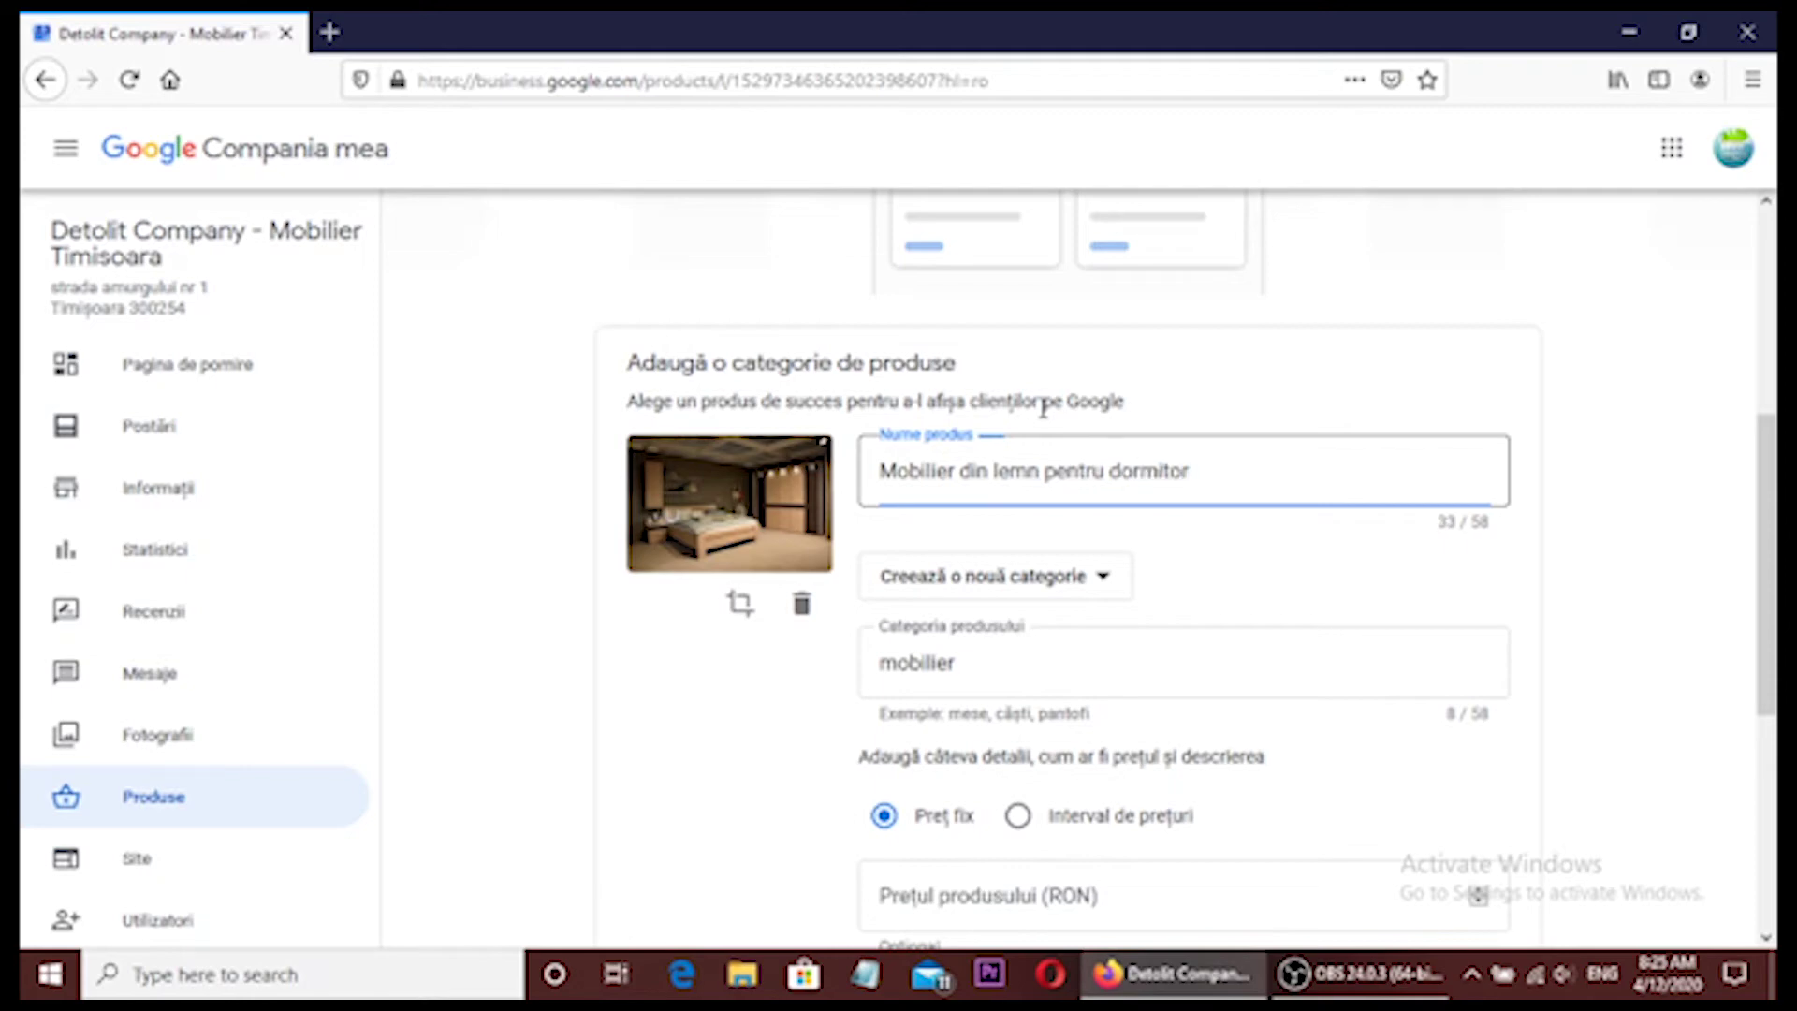
scroll(1037, 410, "down", 3)
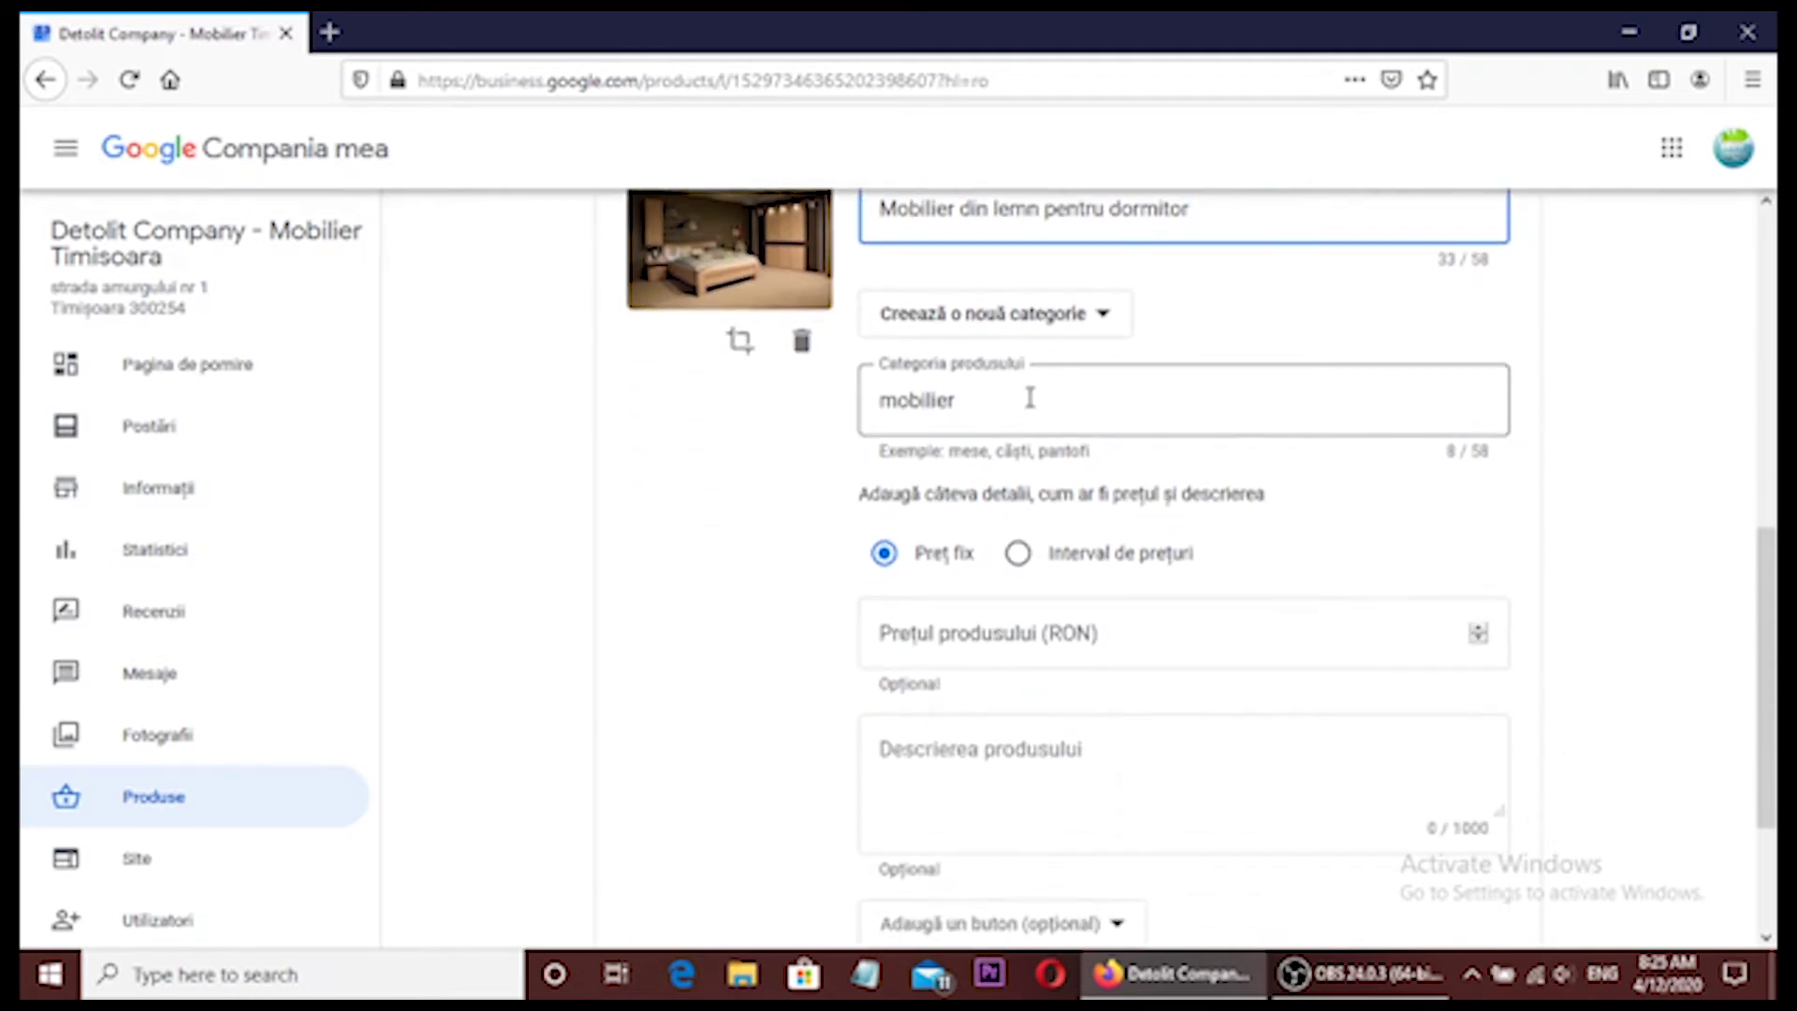
left_click(1018, 415)
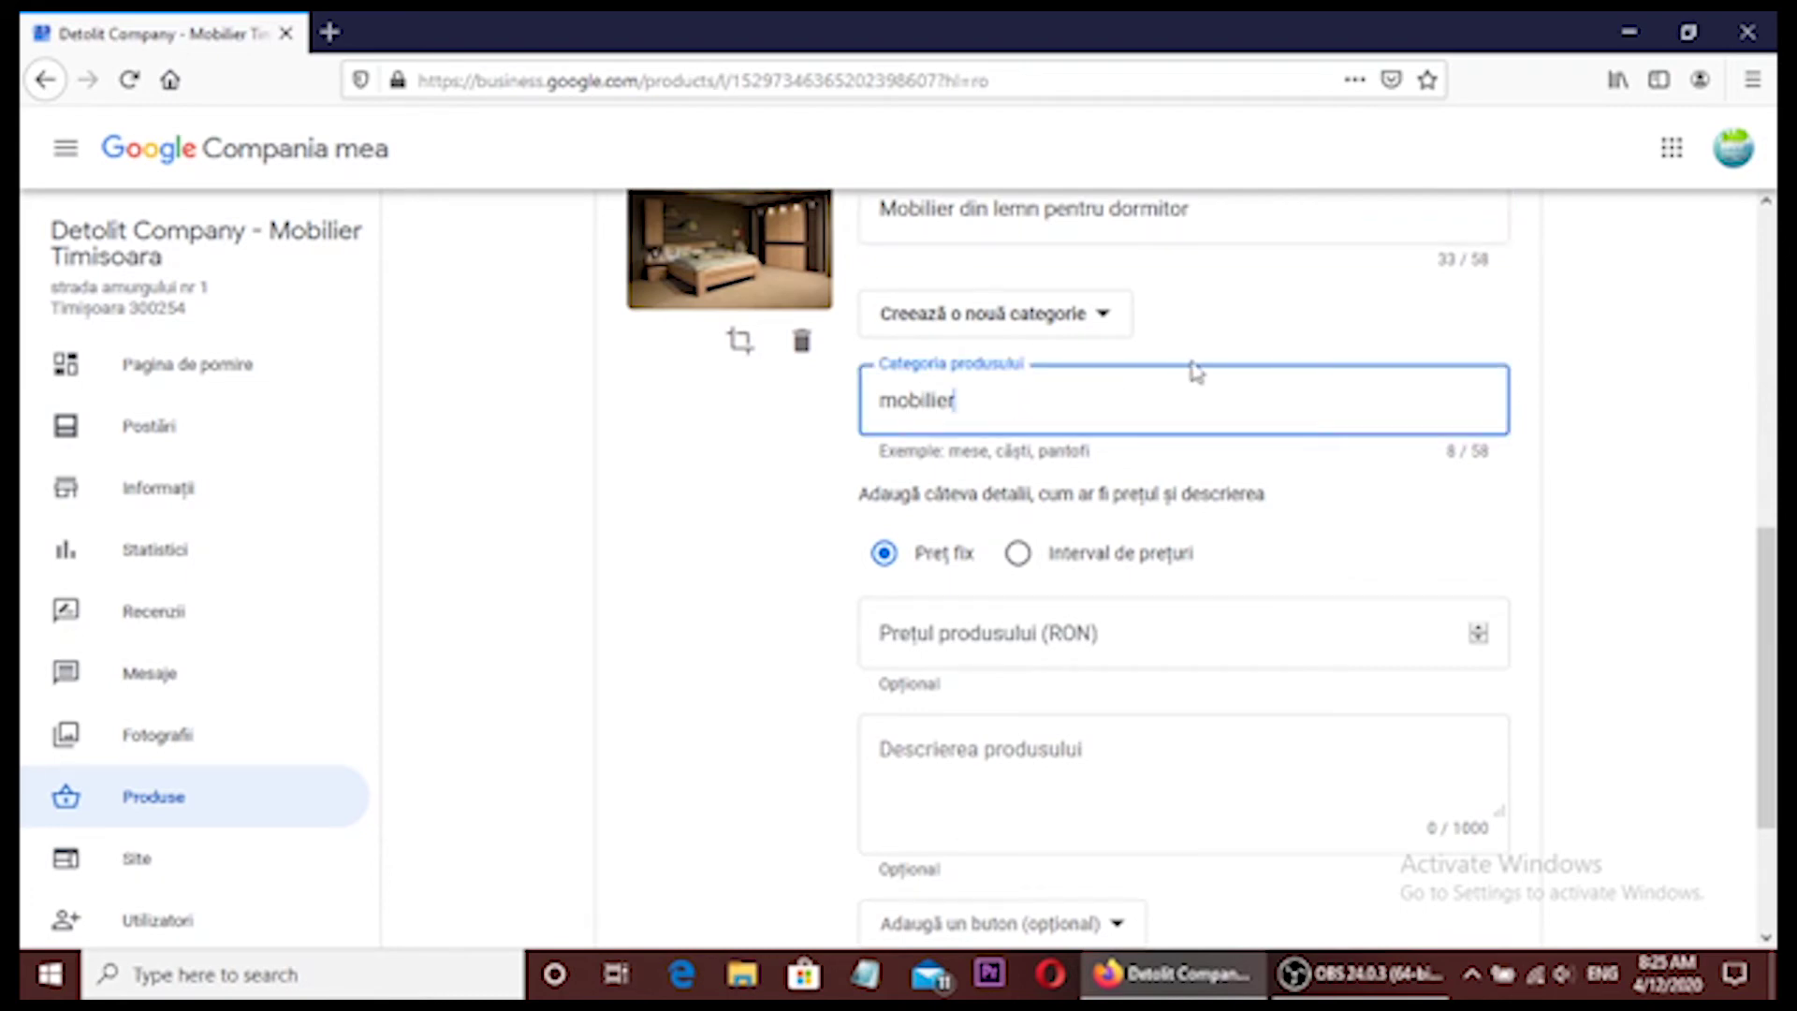
- Give the product a price range of 5000 to 9000 RON and the description "Mobilier din Germania pentru casa ta"
scroll(1064, 482, "down", 2)
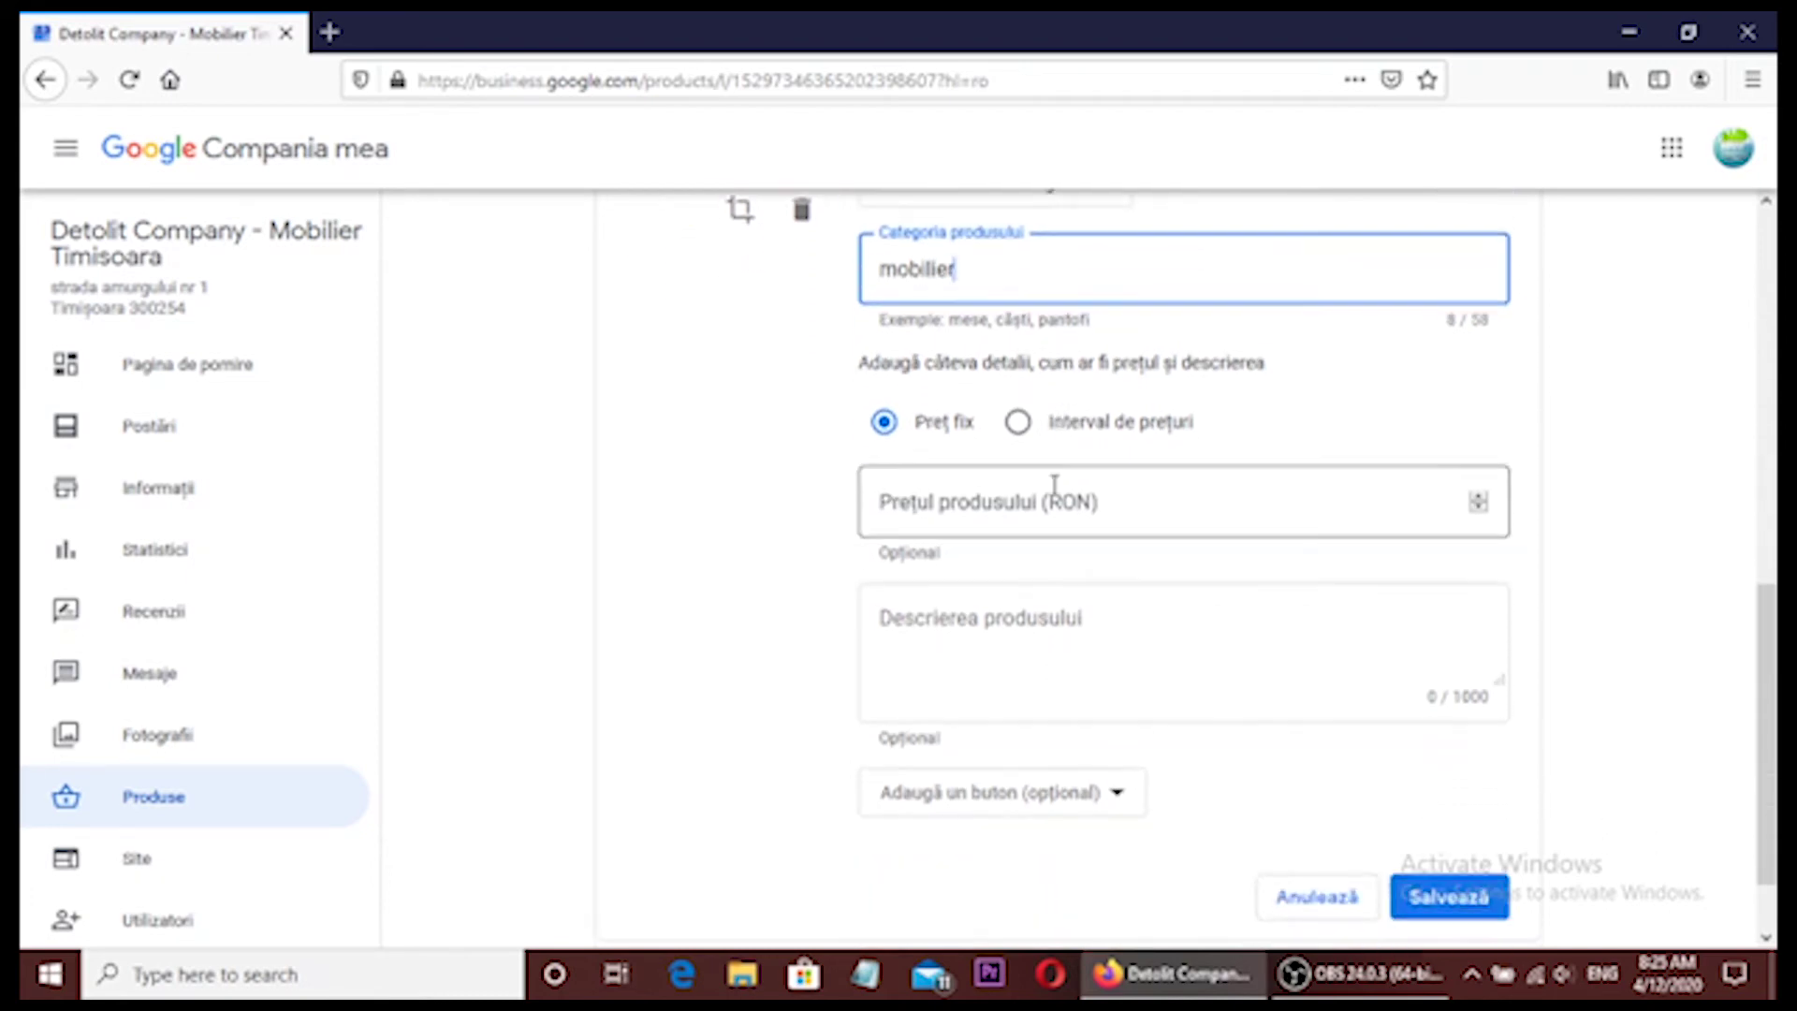
left_click(1018, 421)
left_click(1003, 502)
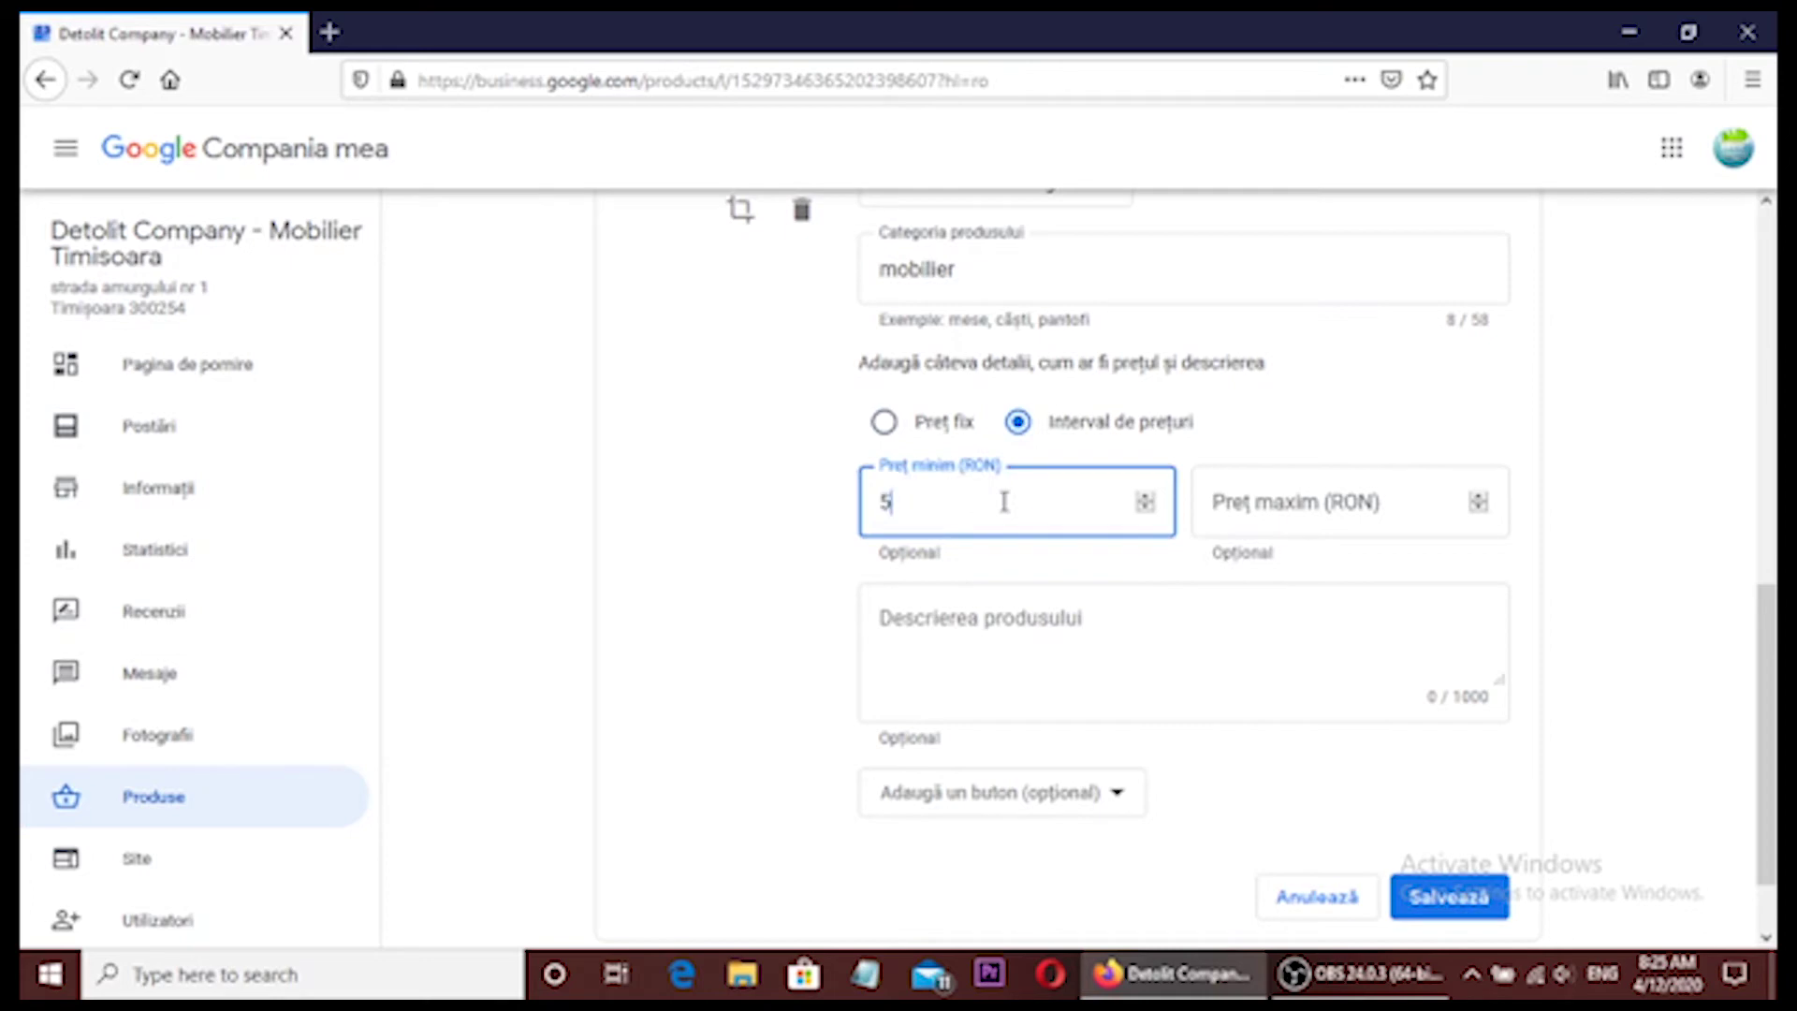
left_click(1304, 500)
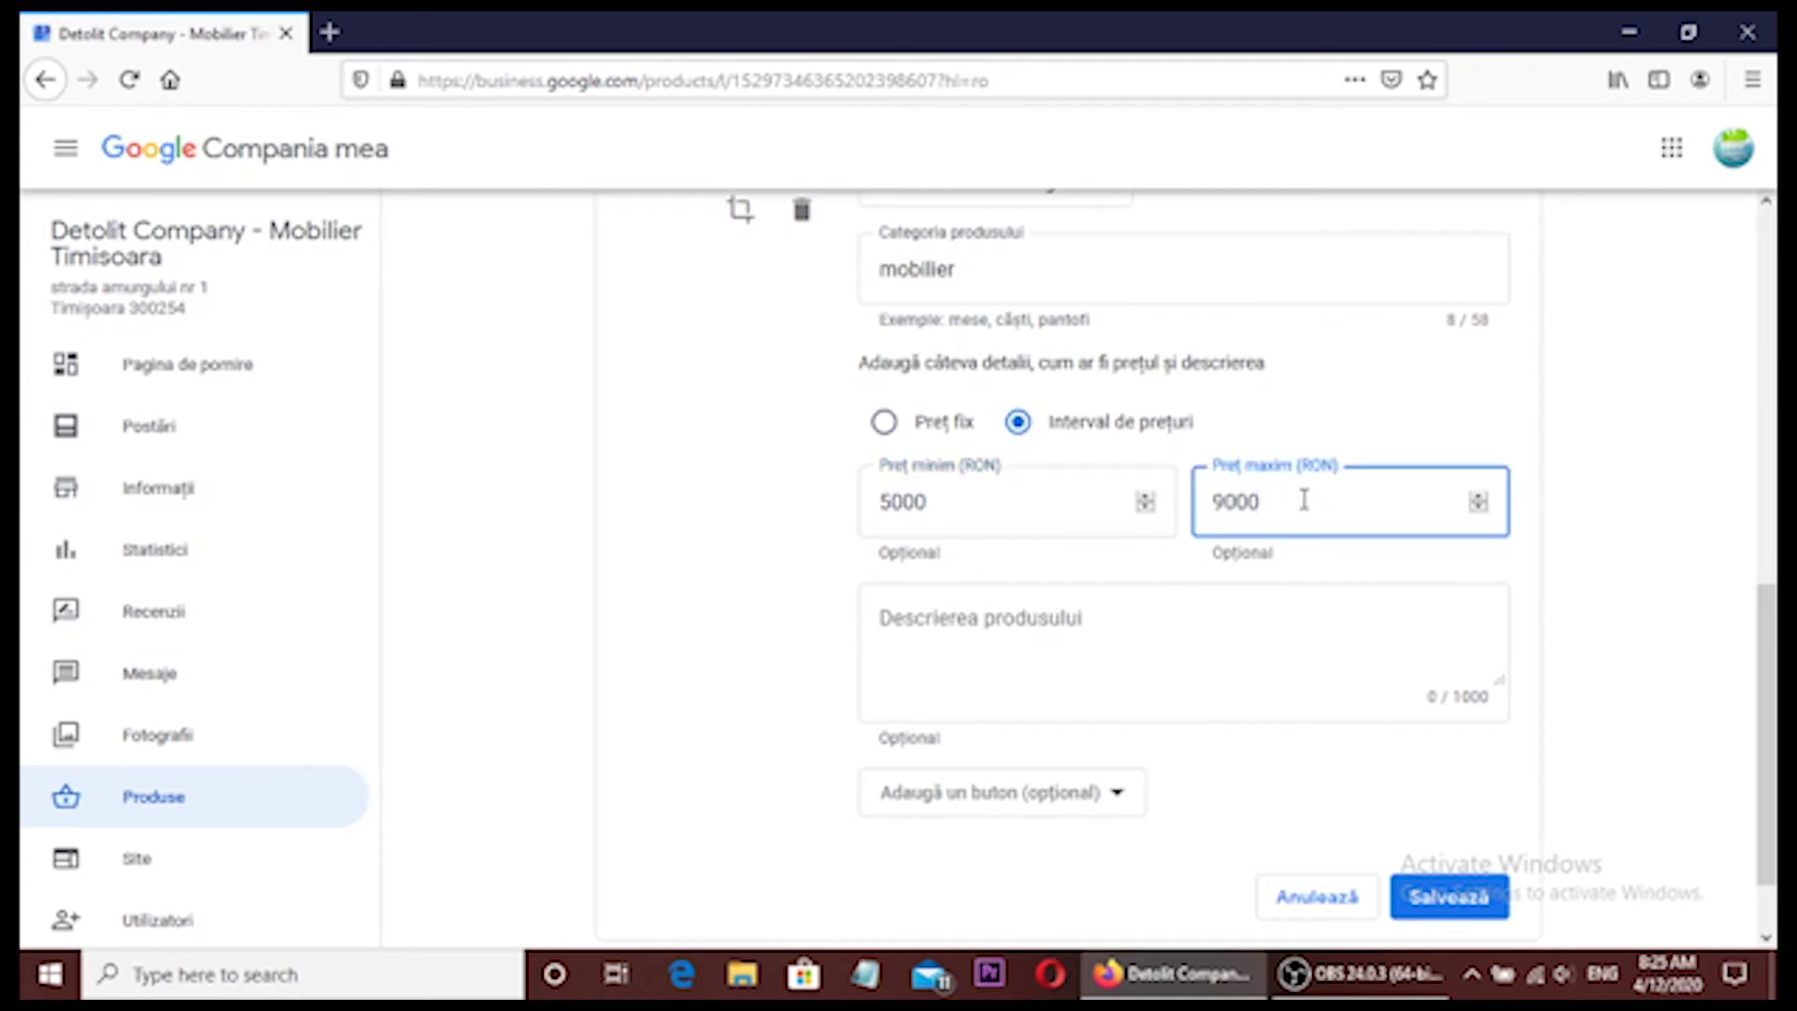
left_click(1179, 595)
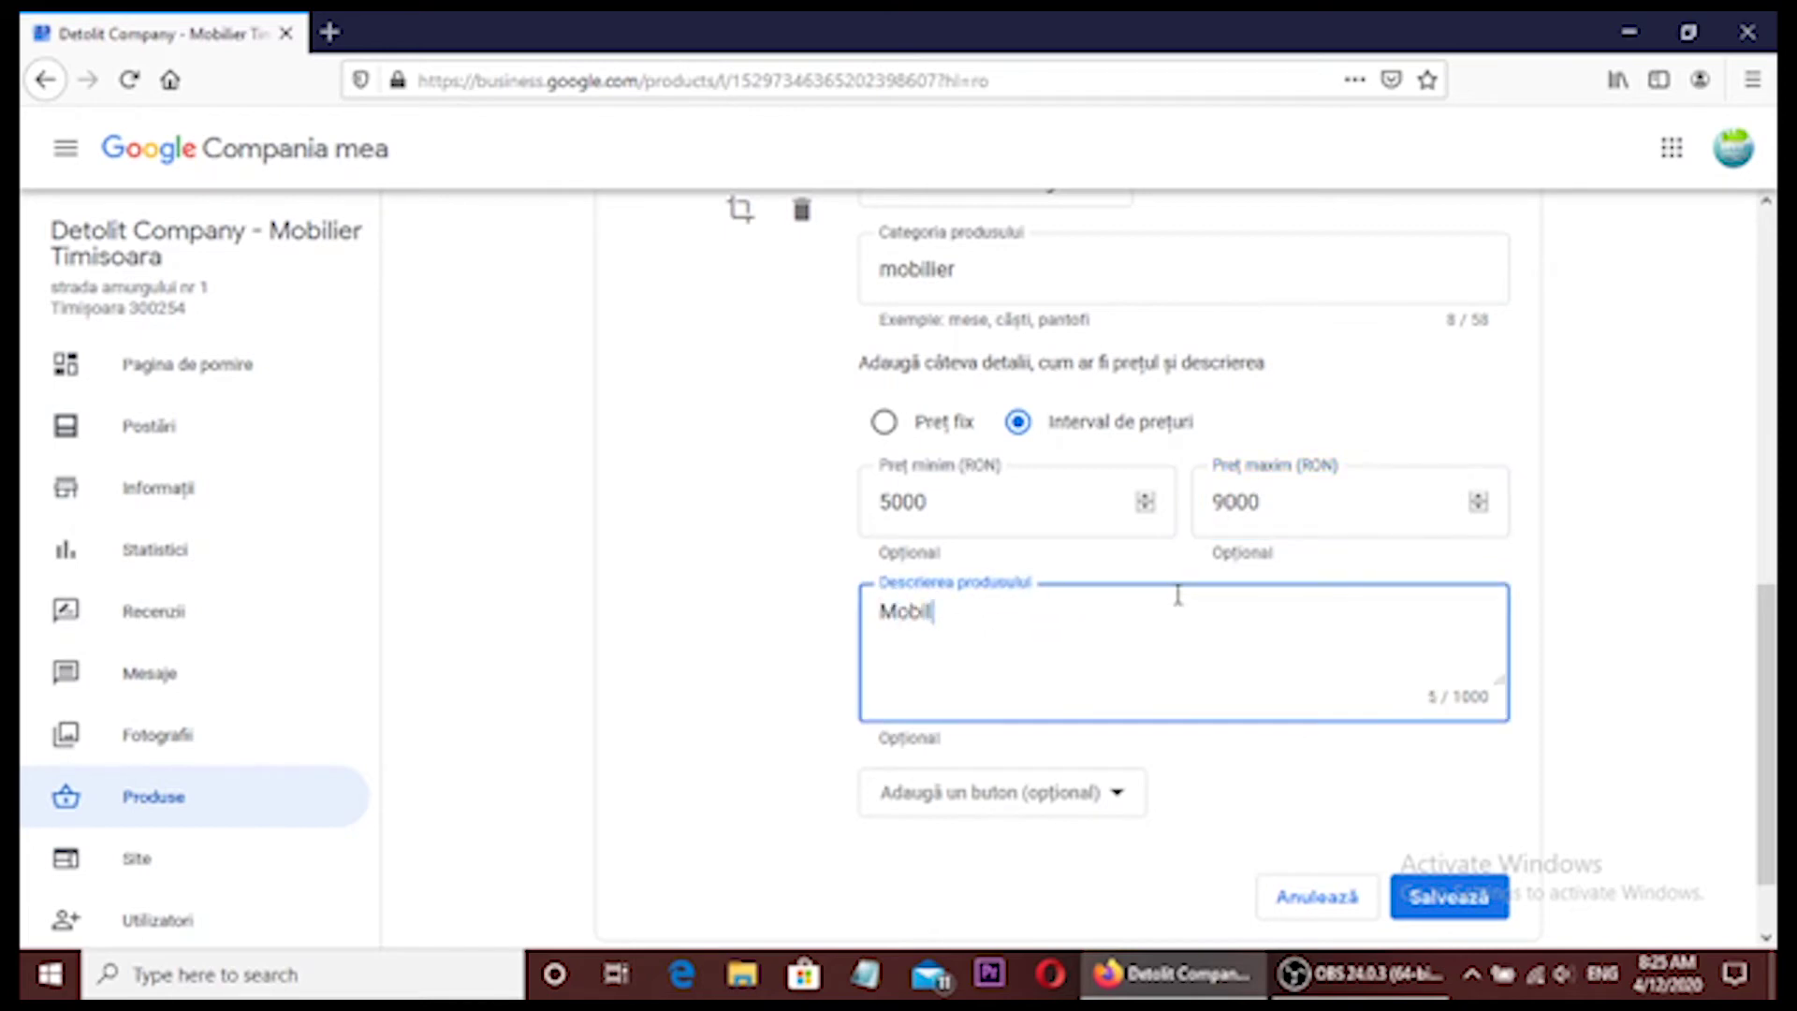
type("Mobilier din Germania pentru casa ta")
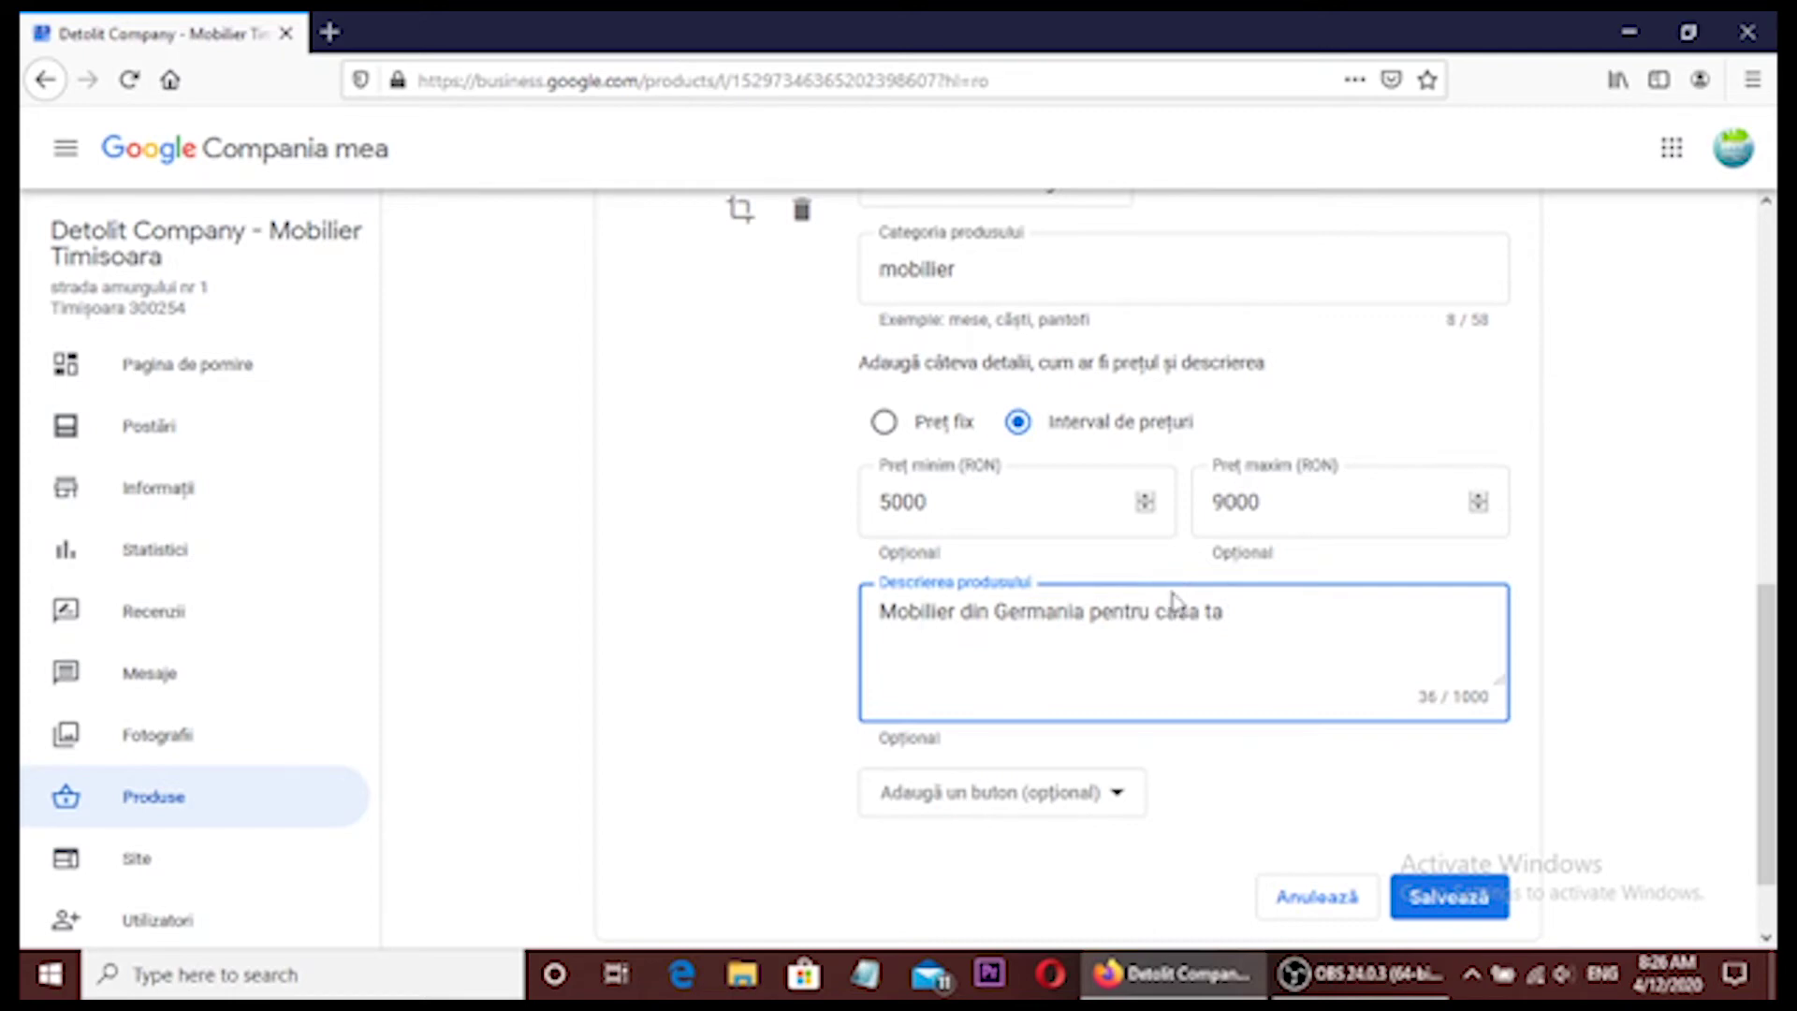
scroll(1123, 646, "down", 1)
left_click(1023, 693)
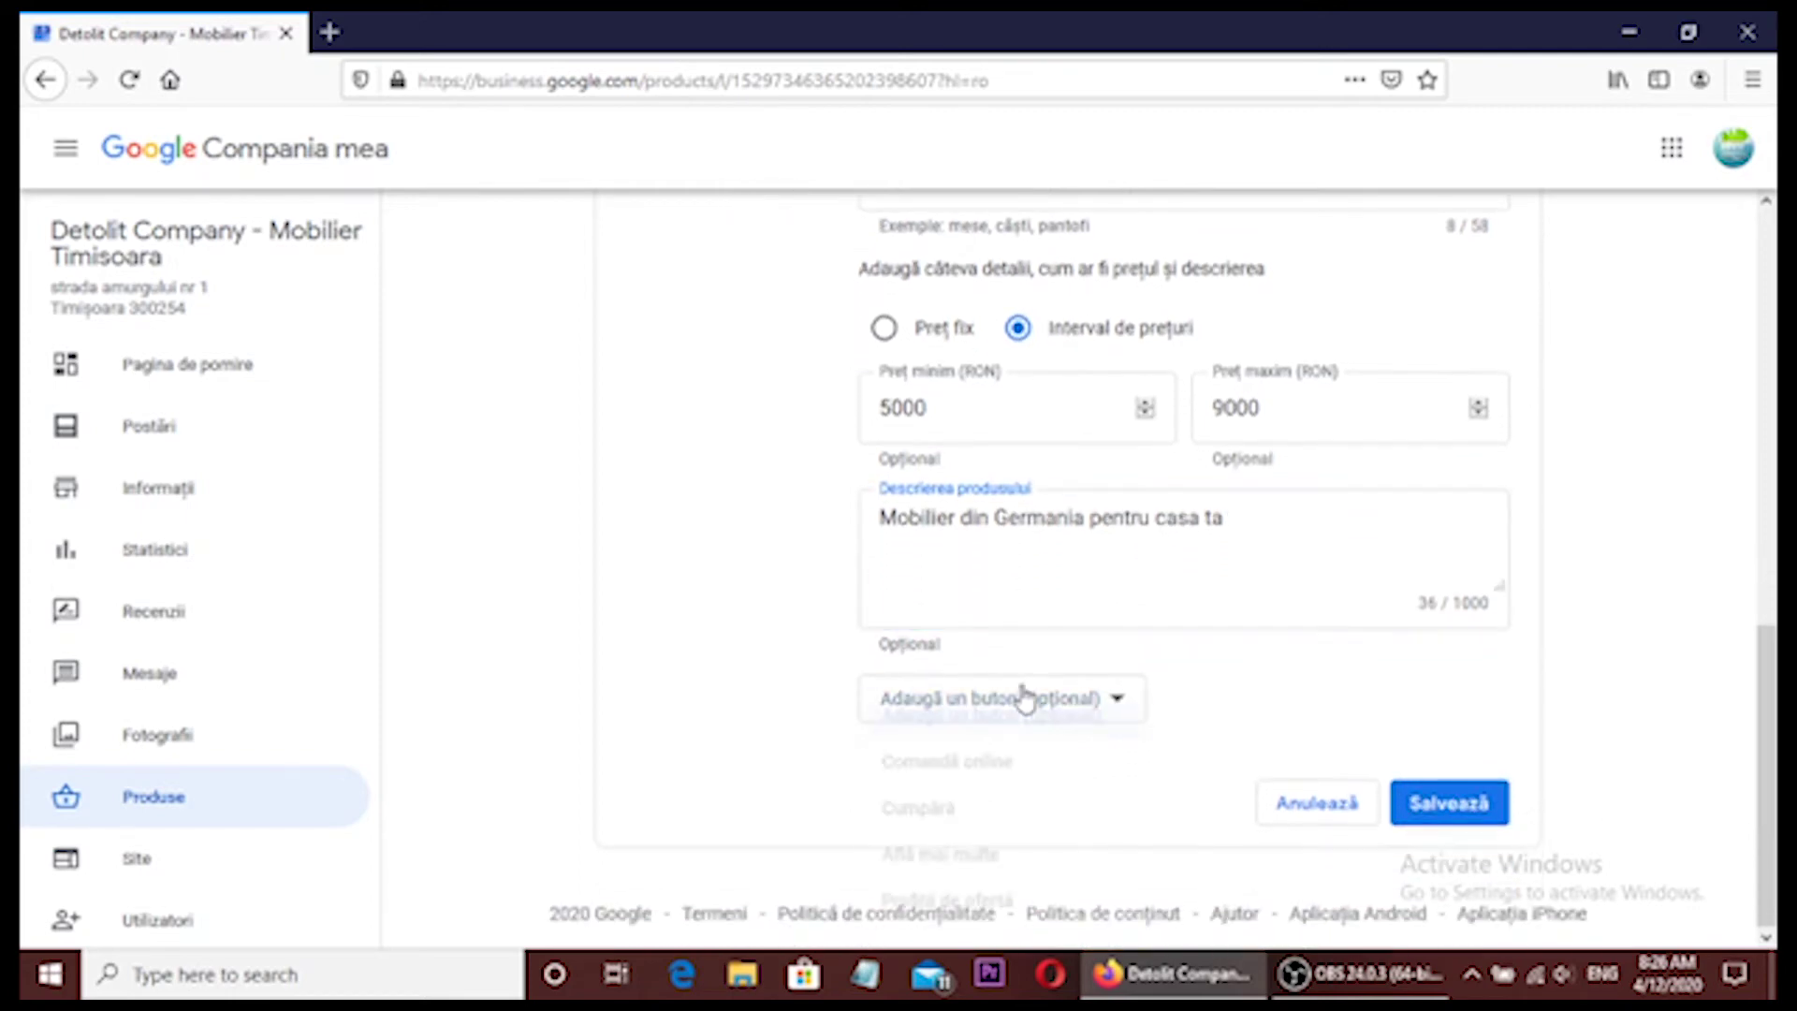
left_click(979, 763)
scroll(975, 755, "down", 1)
left_click(973, 684)
type("w")
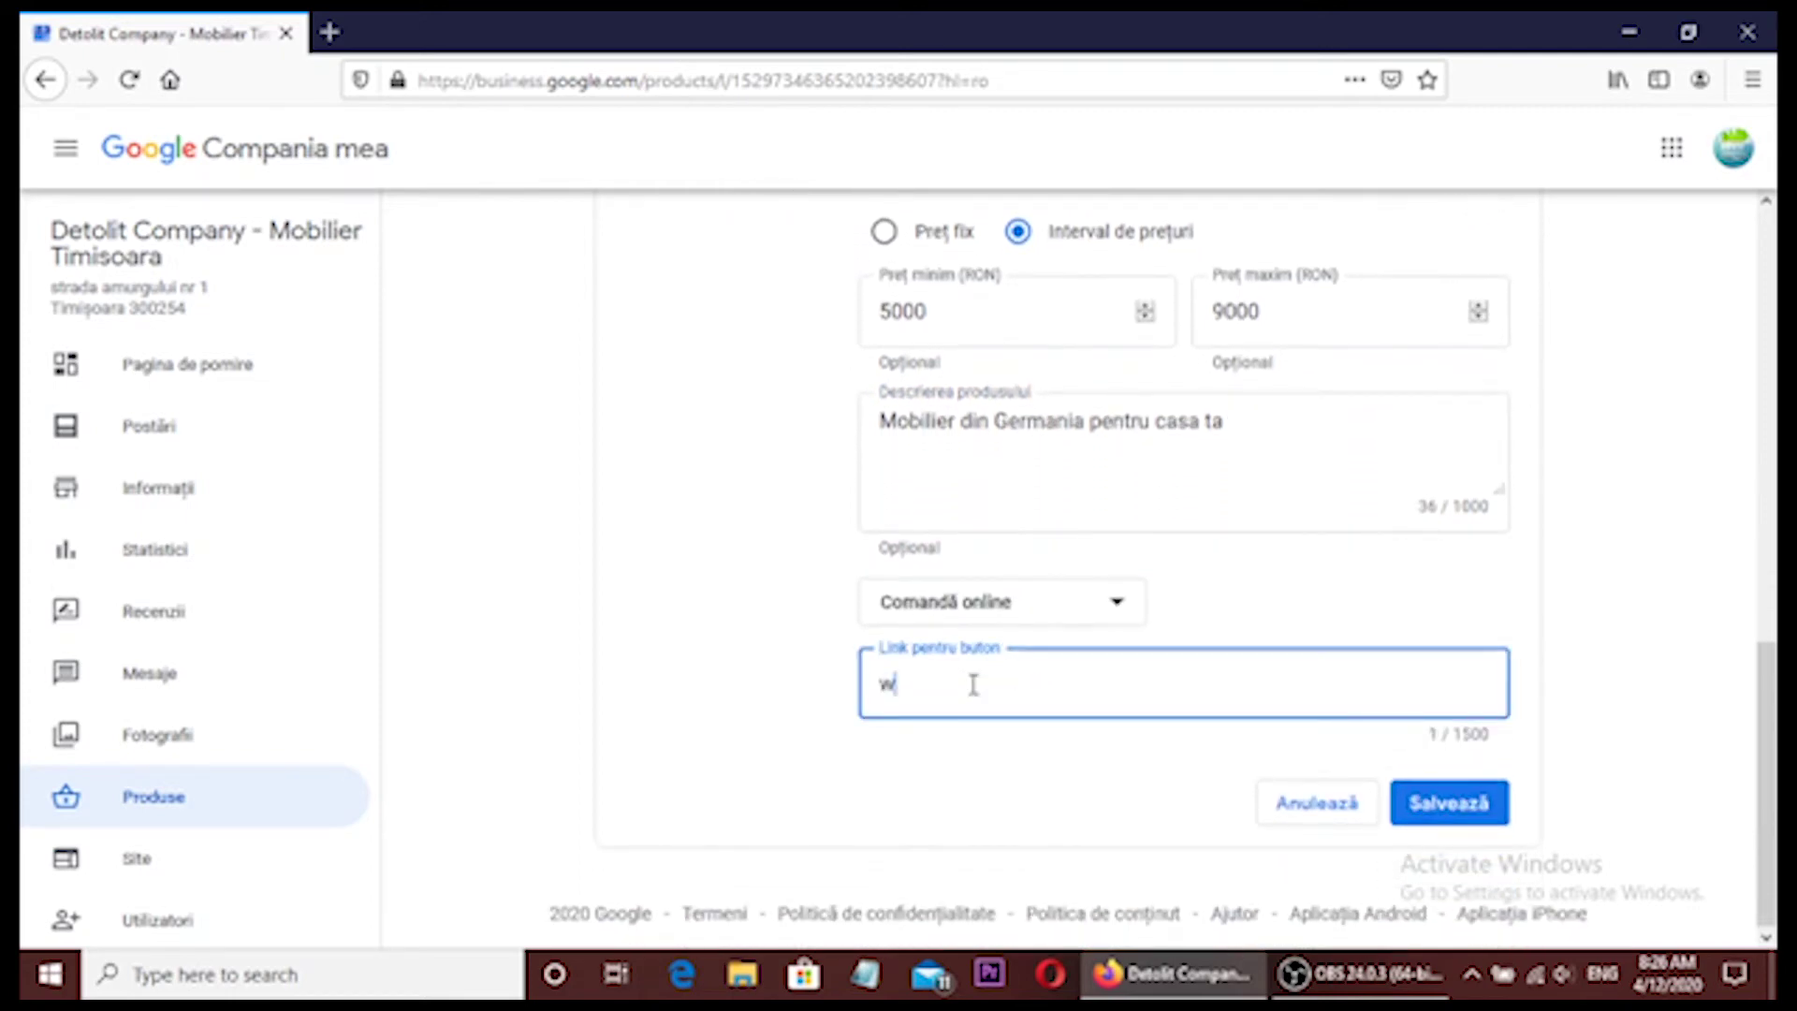
type("ww.mobila-detolit.ro")
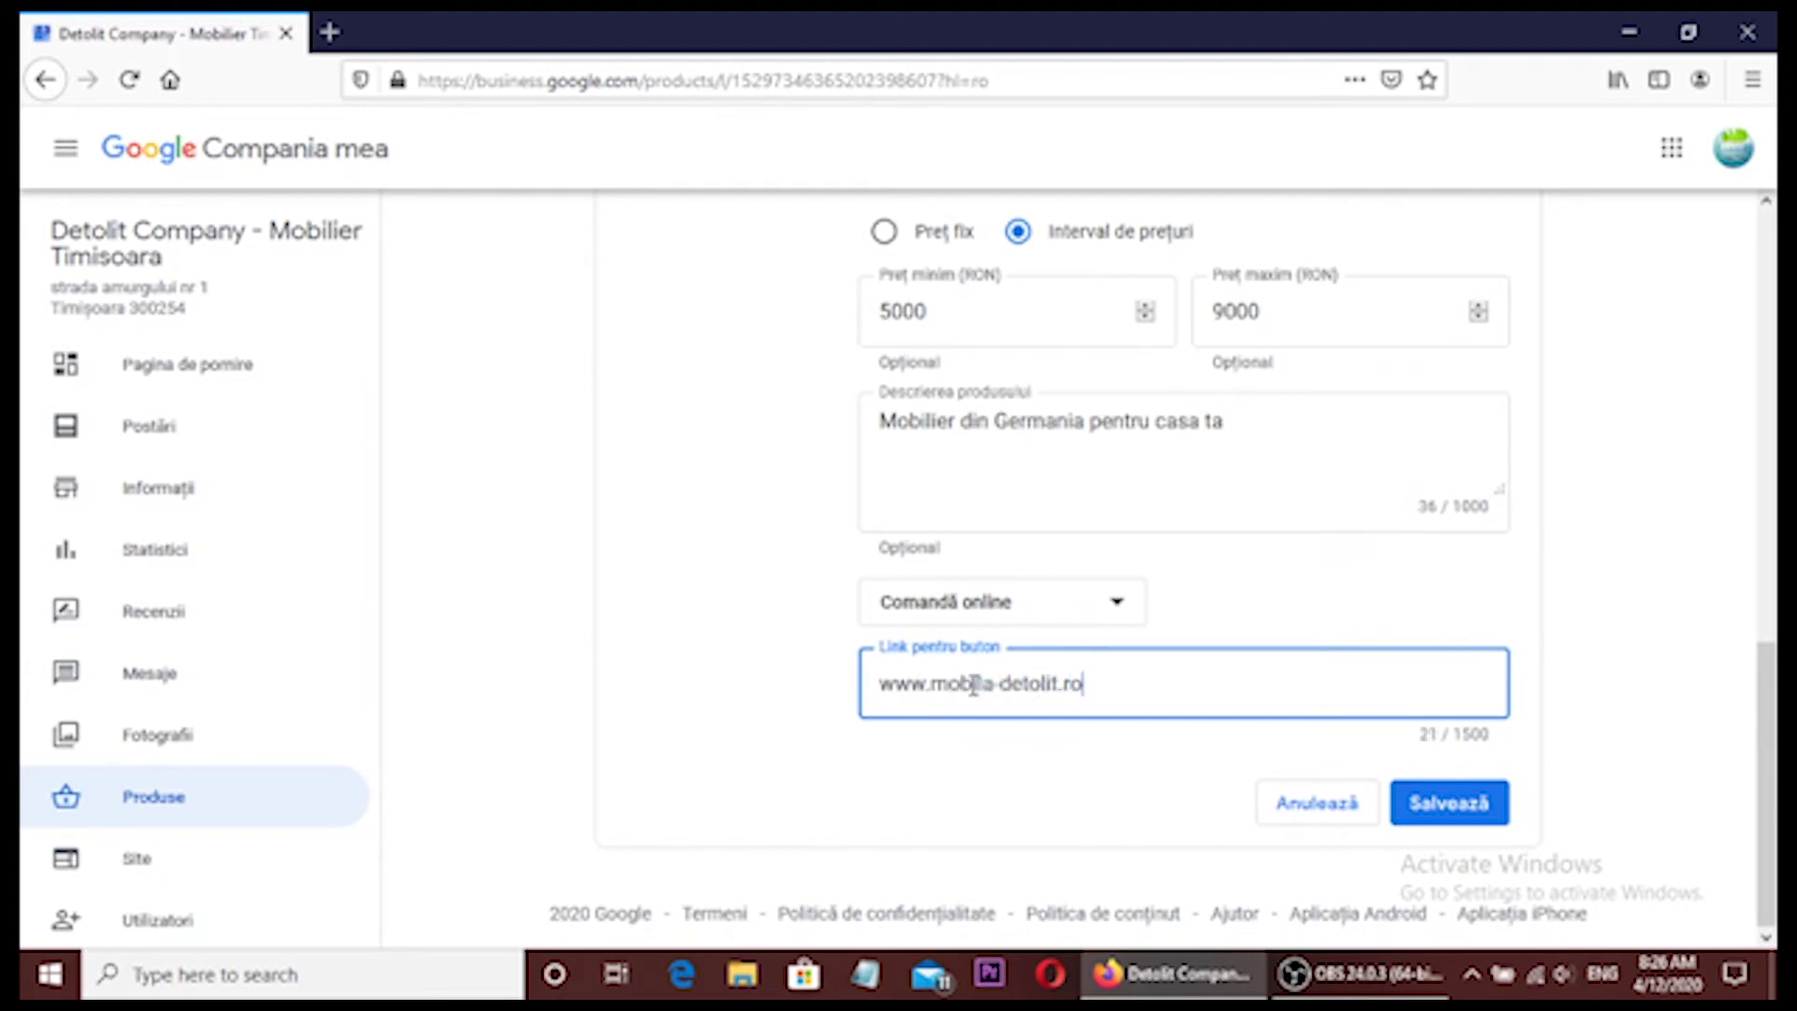
left_click(1449, 805)
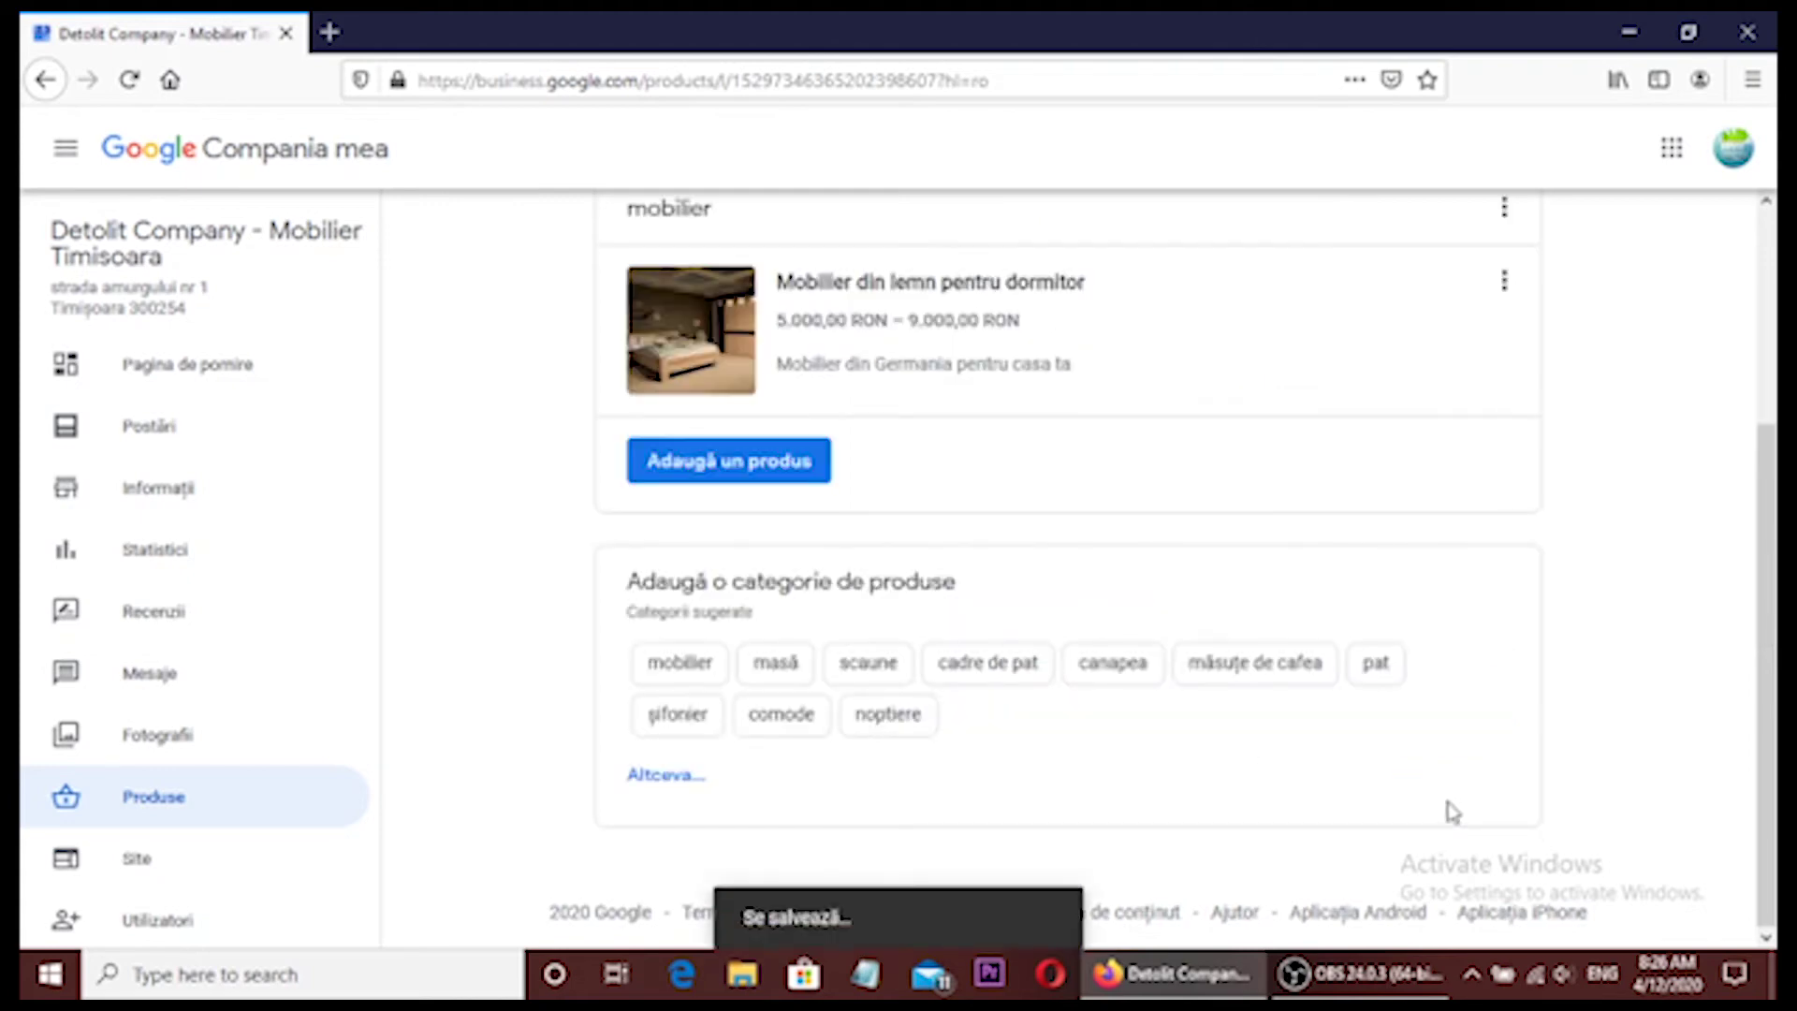
- Return to the company's information page, view the business on Google Maps and close the map
left_click(234, 487)
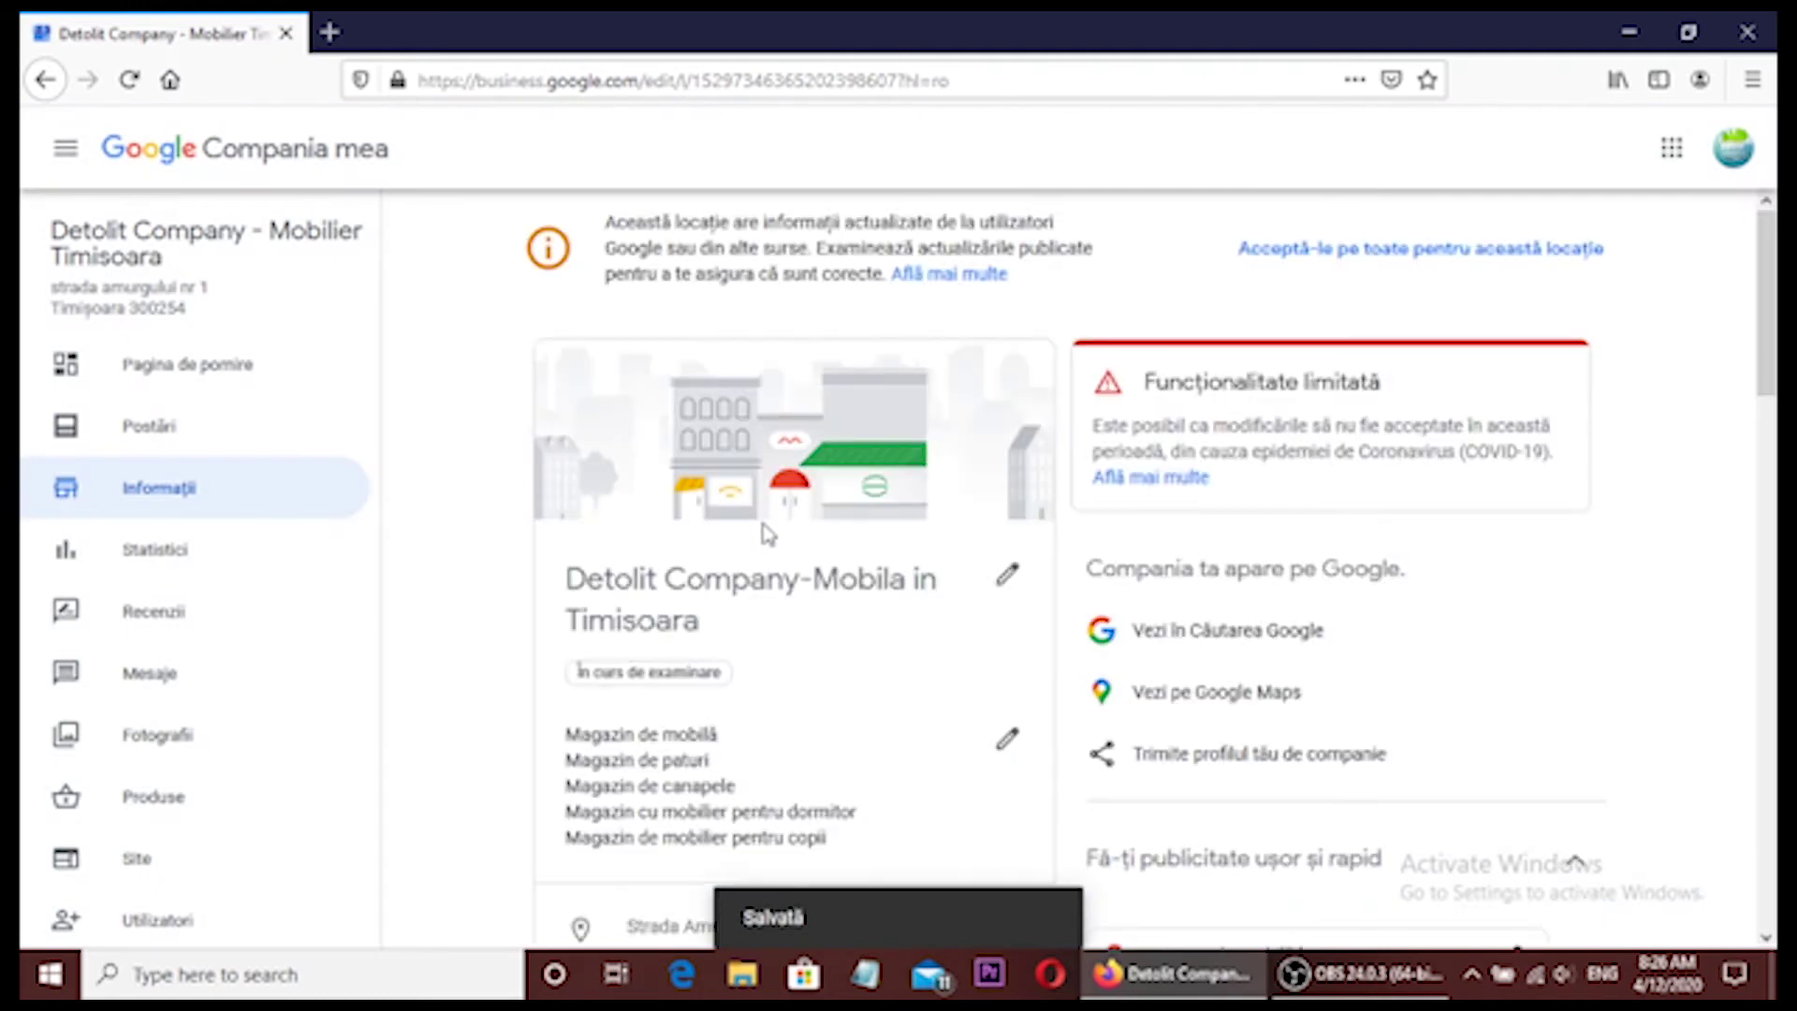
scroll(1259, 545, "down", 4)
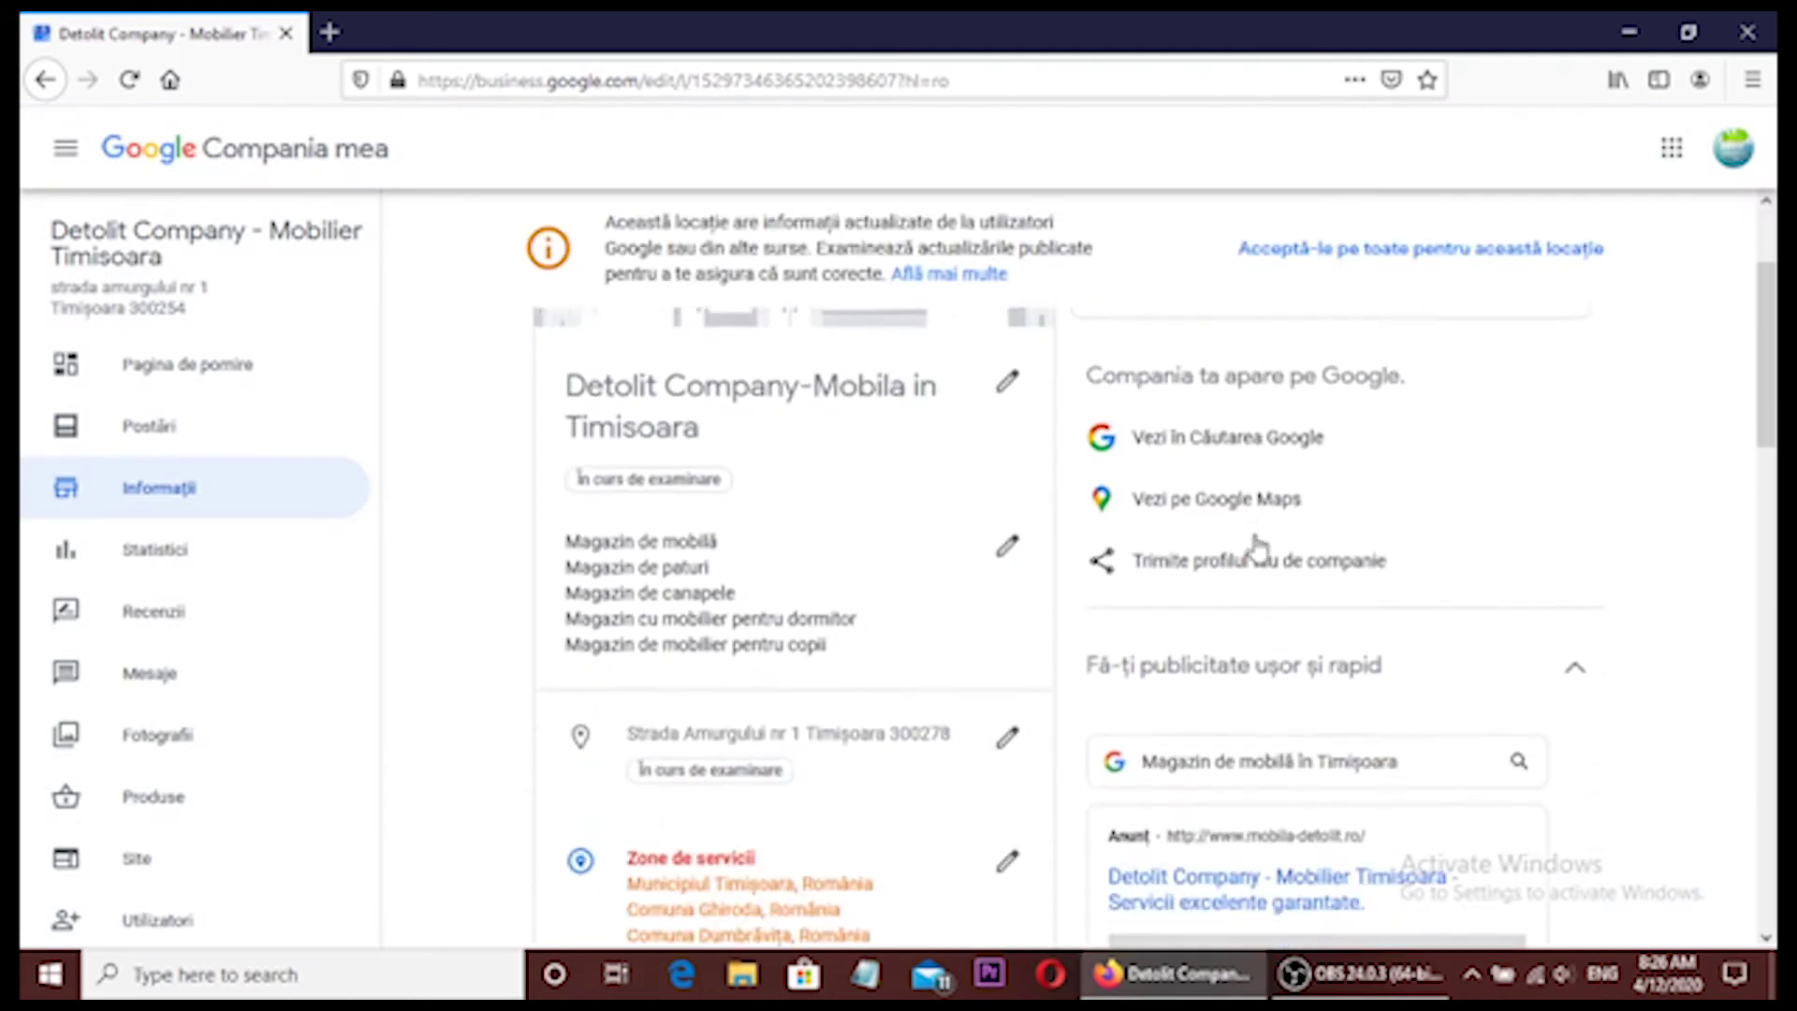
scroll(1257, 545, "up", 3)
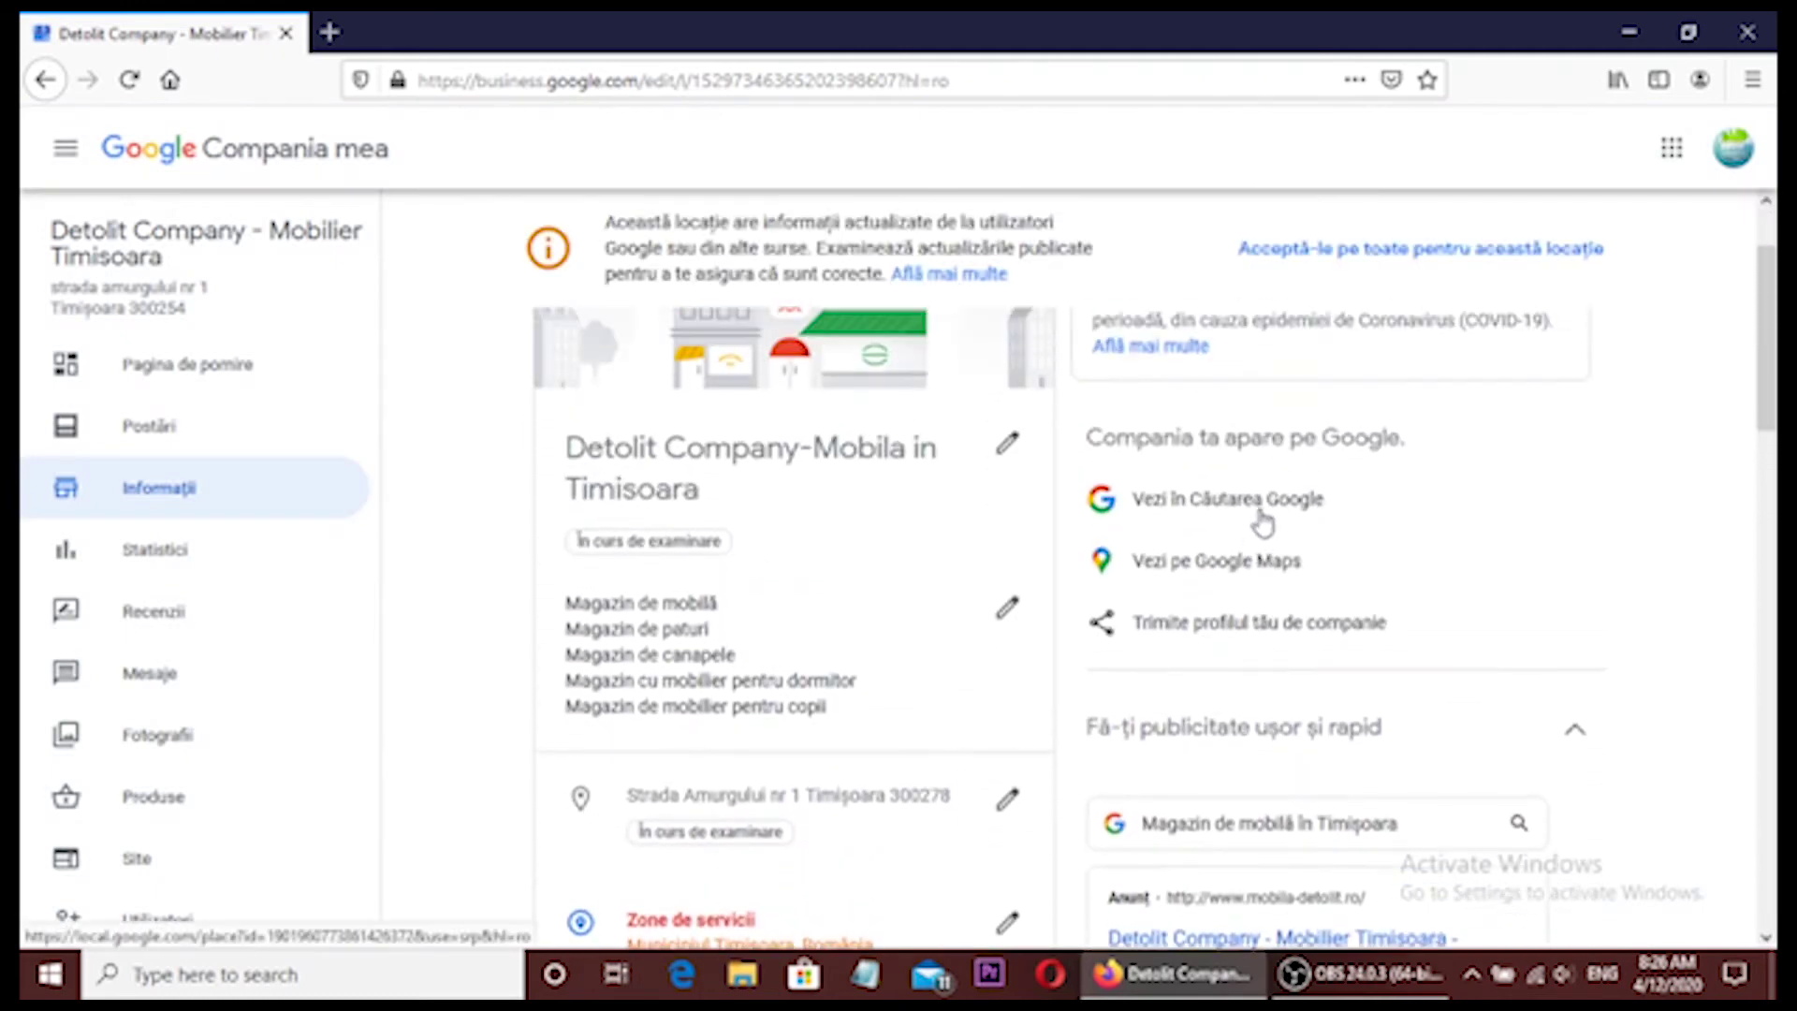
left_click(1245, 565)
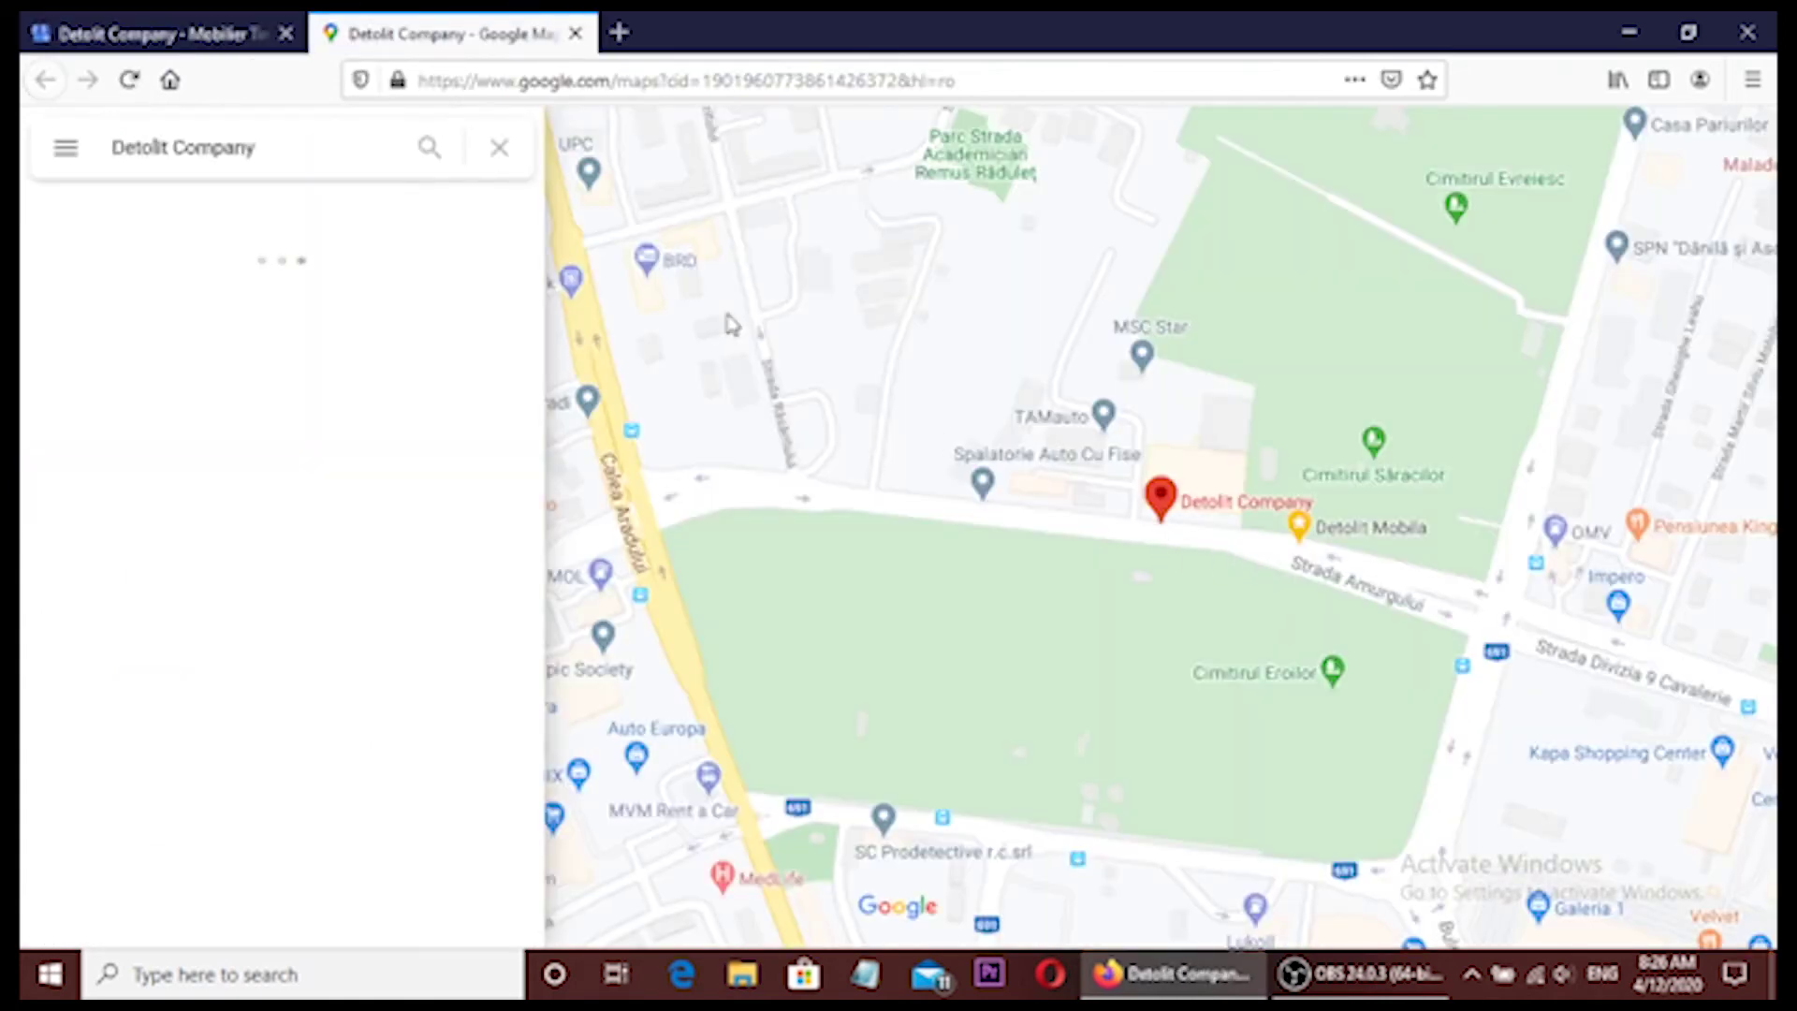
left_click(576, 33)
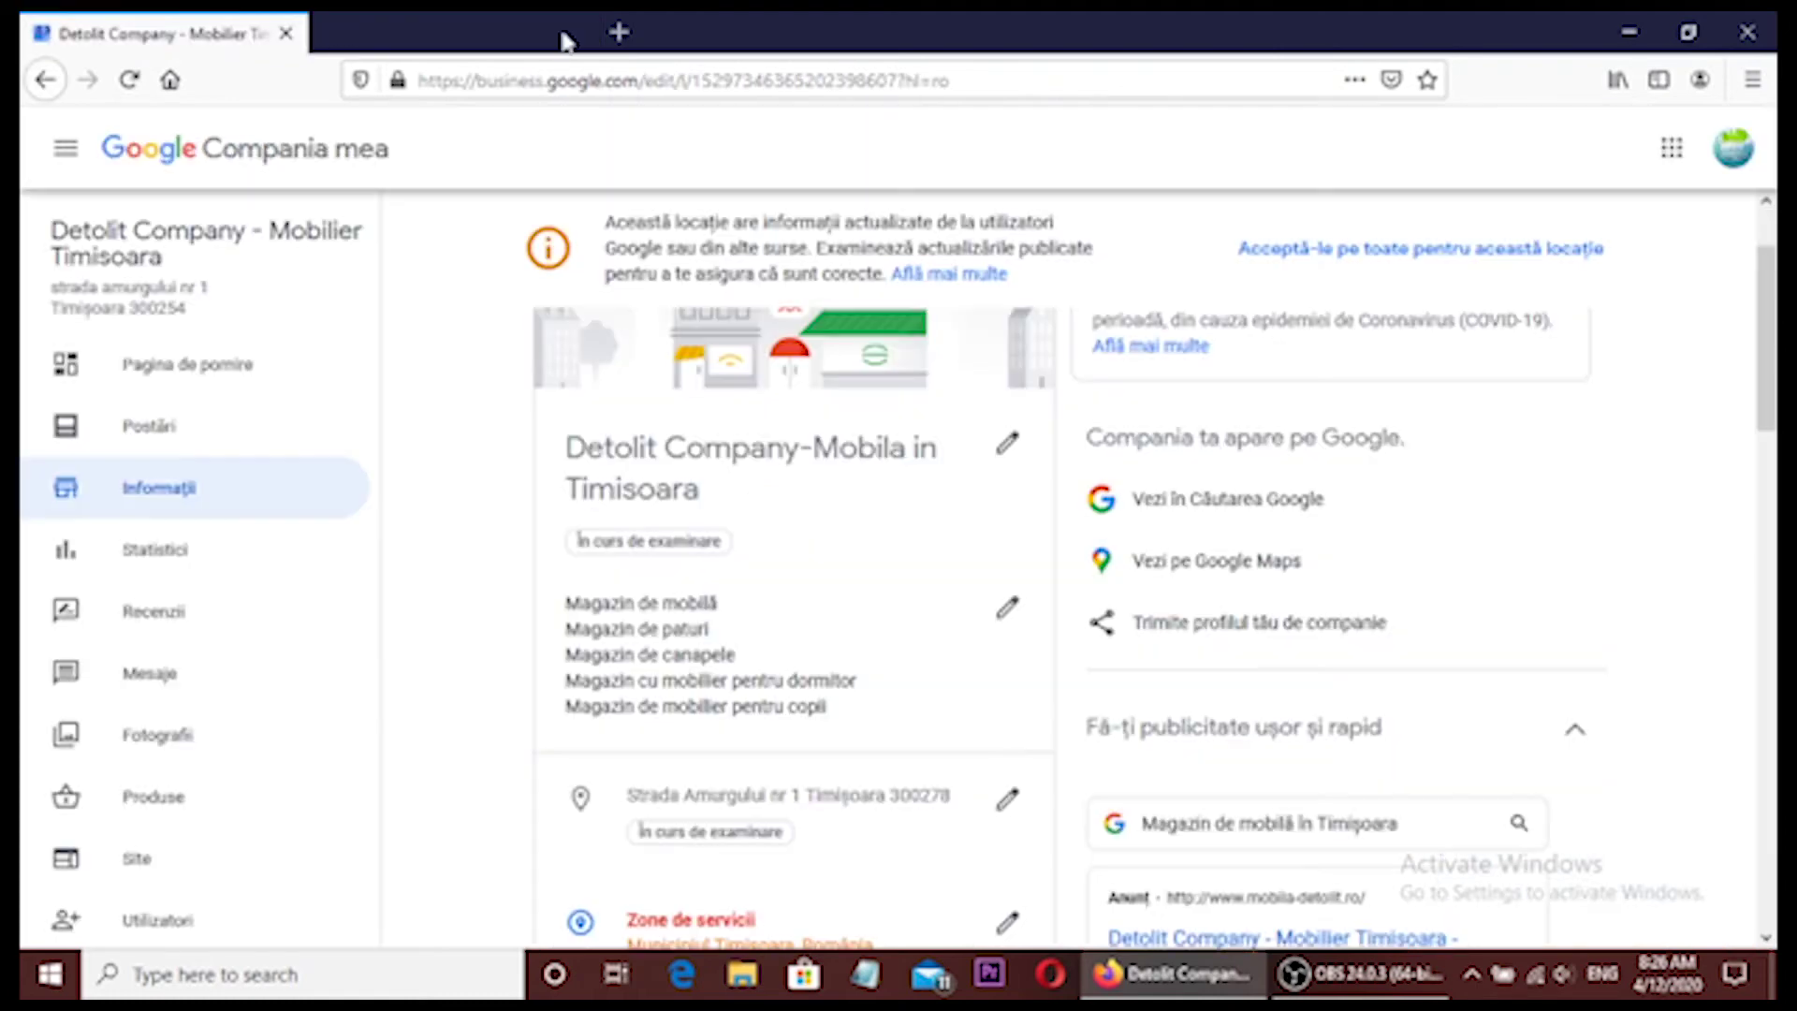
- View the company in Google Search, examine its business listing and close the results
left_click(1191, 483)
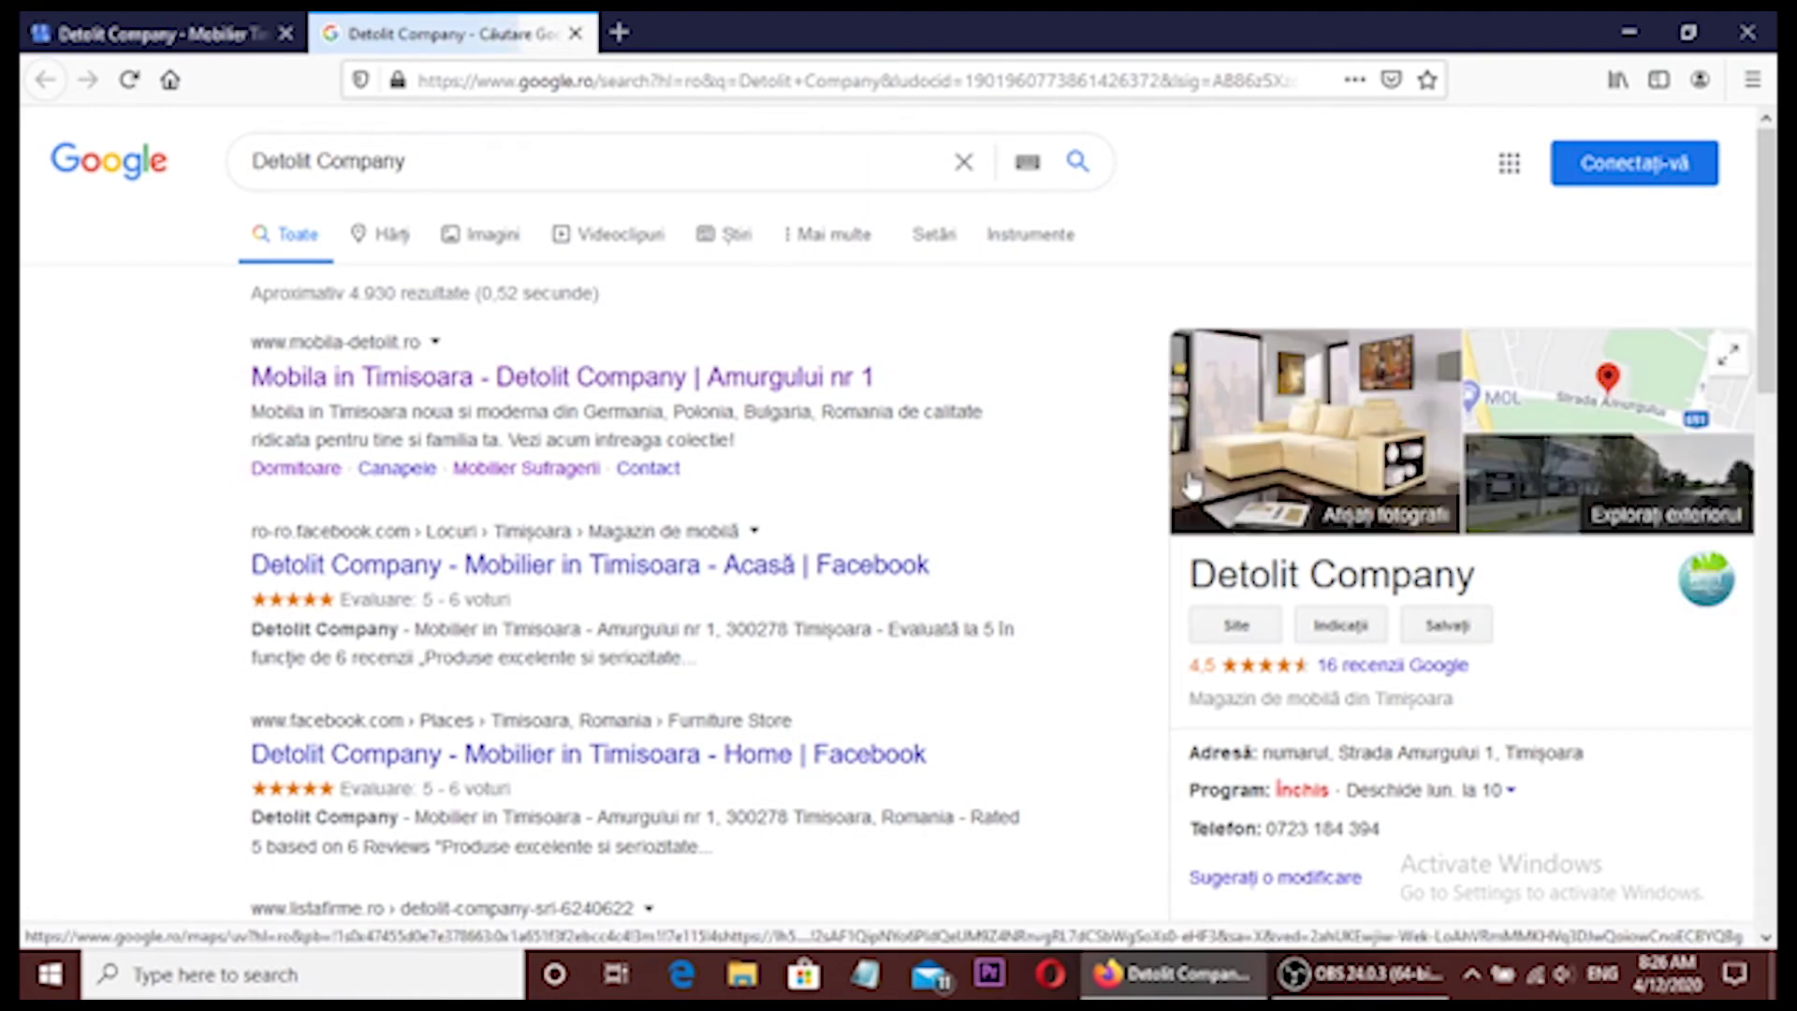
scroll(1191, 482, "down", 2)
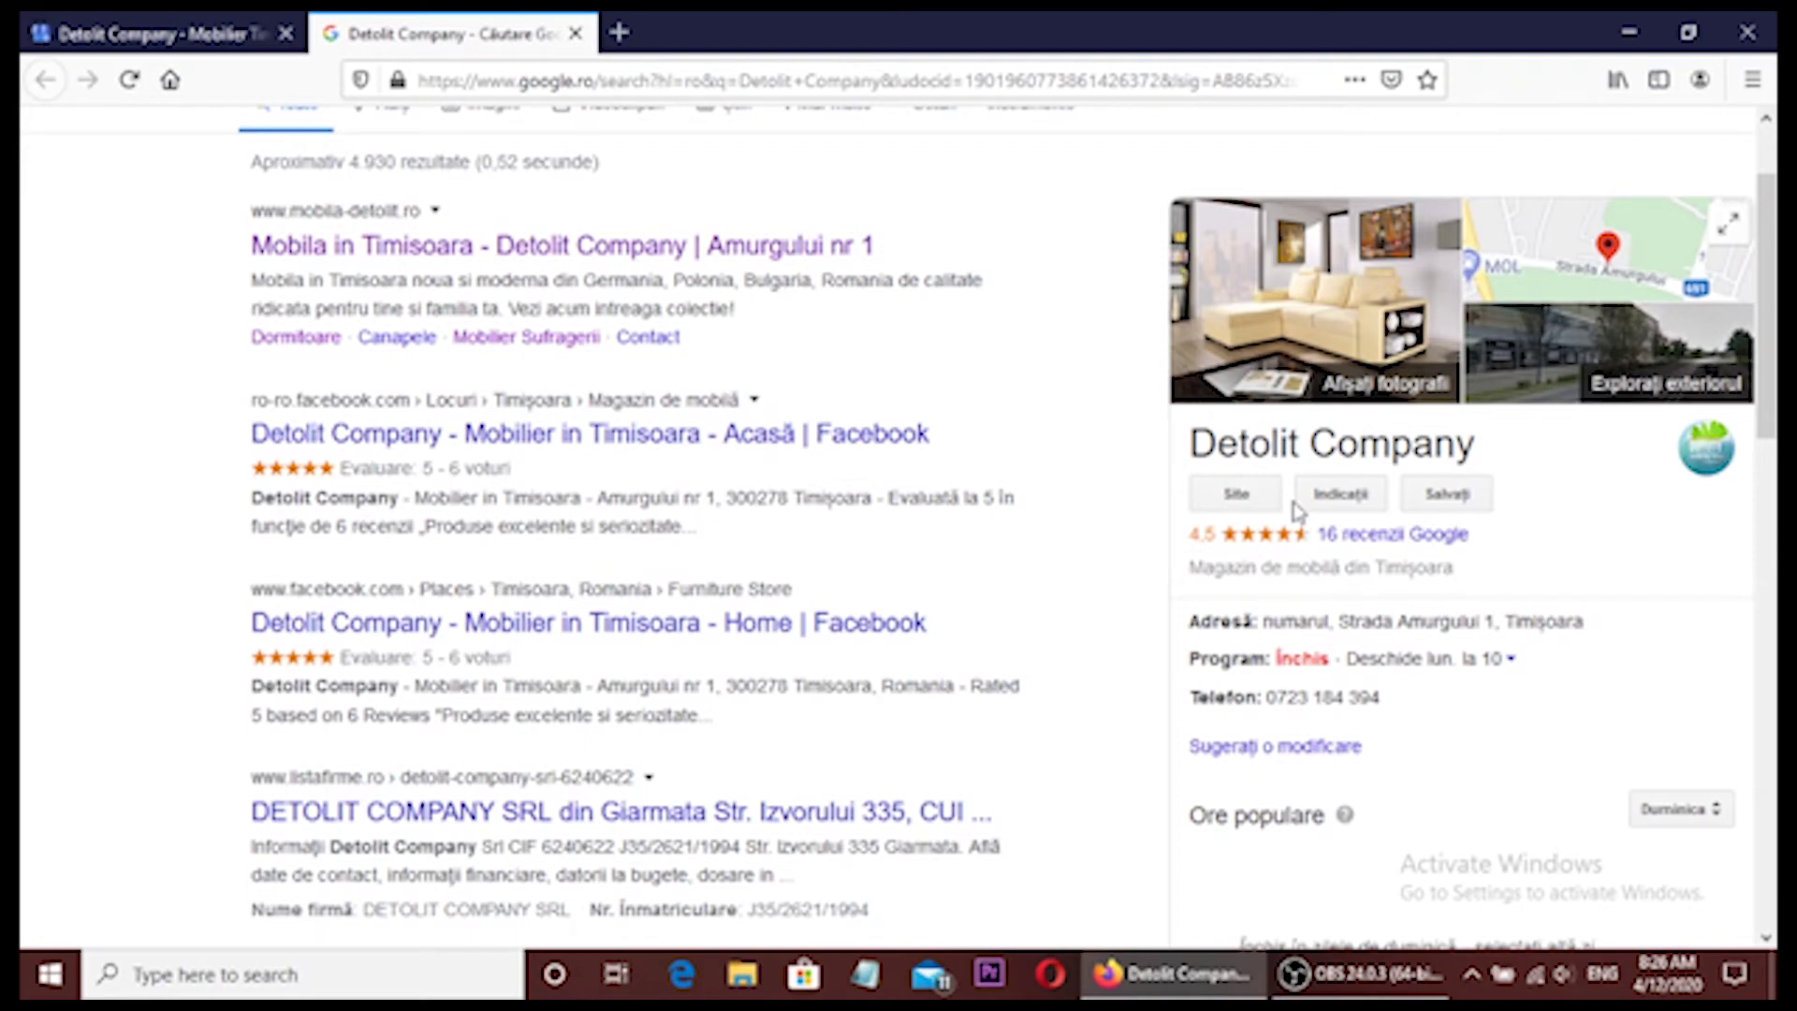
scroll(1296, 510, "down", 2)
scroll(1259, 651, "down", 10)
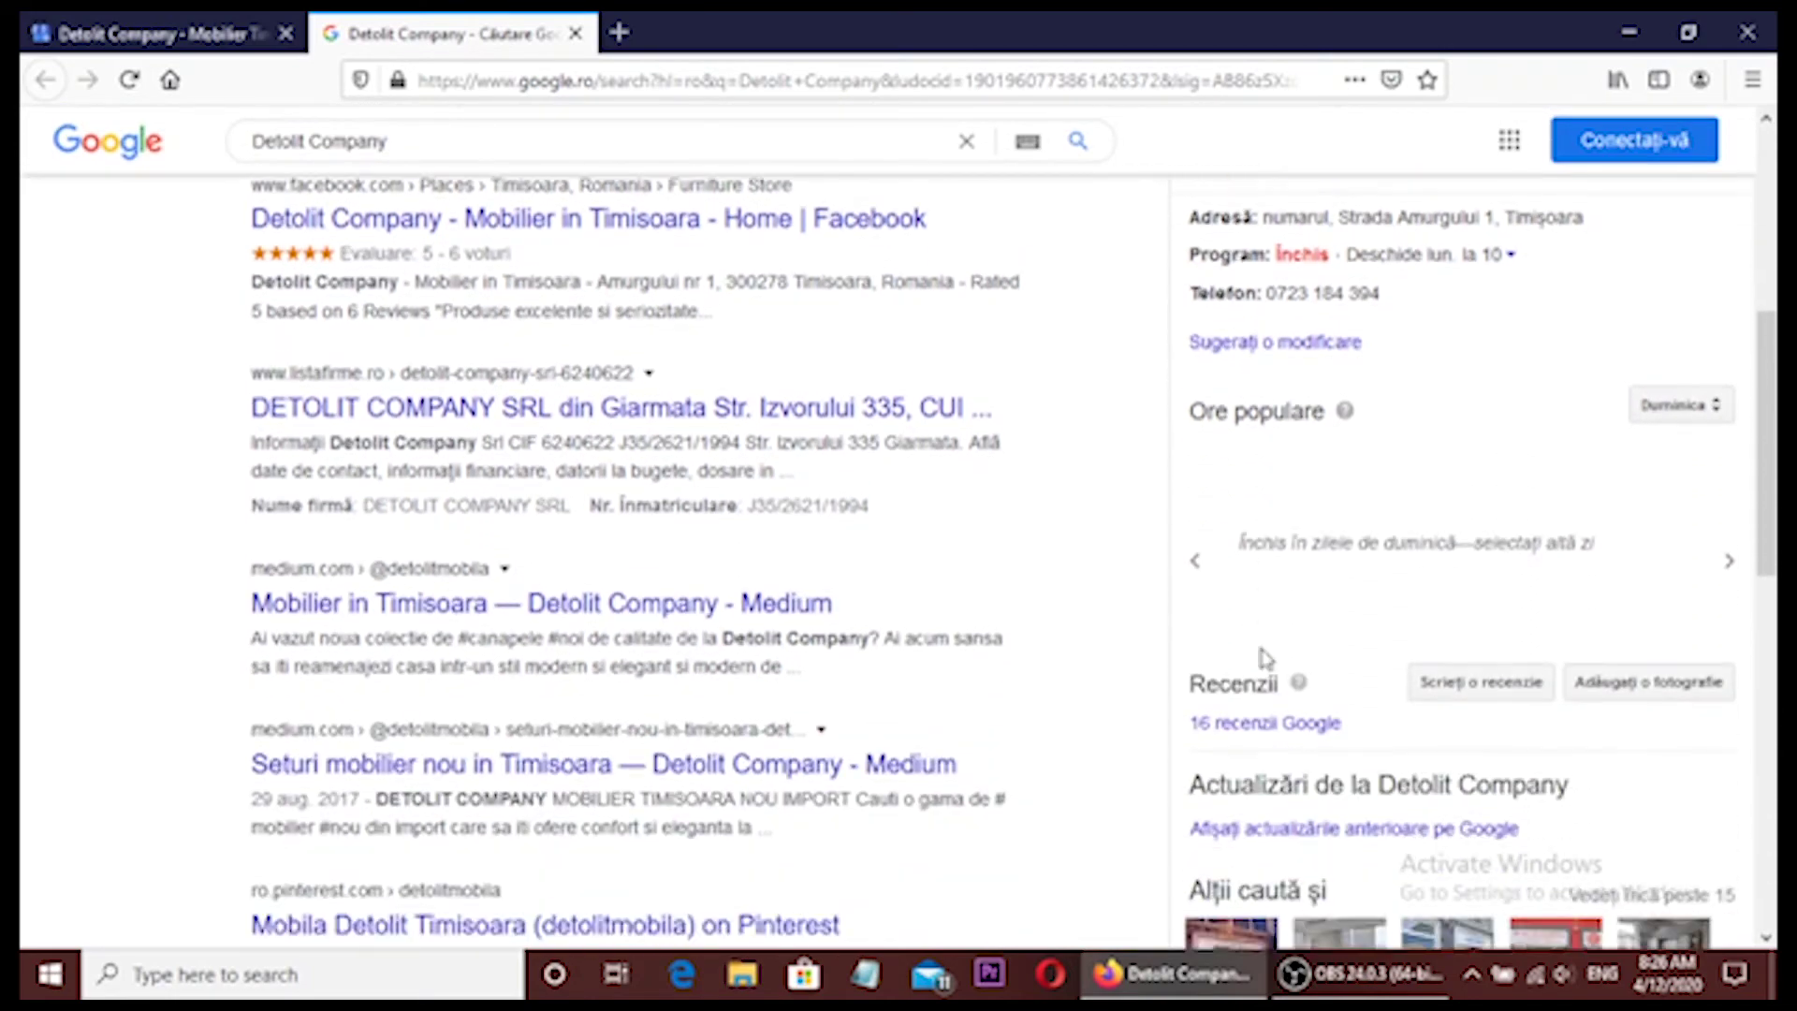
scroll(1264, 652, "up", 14)
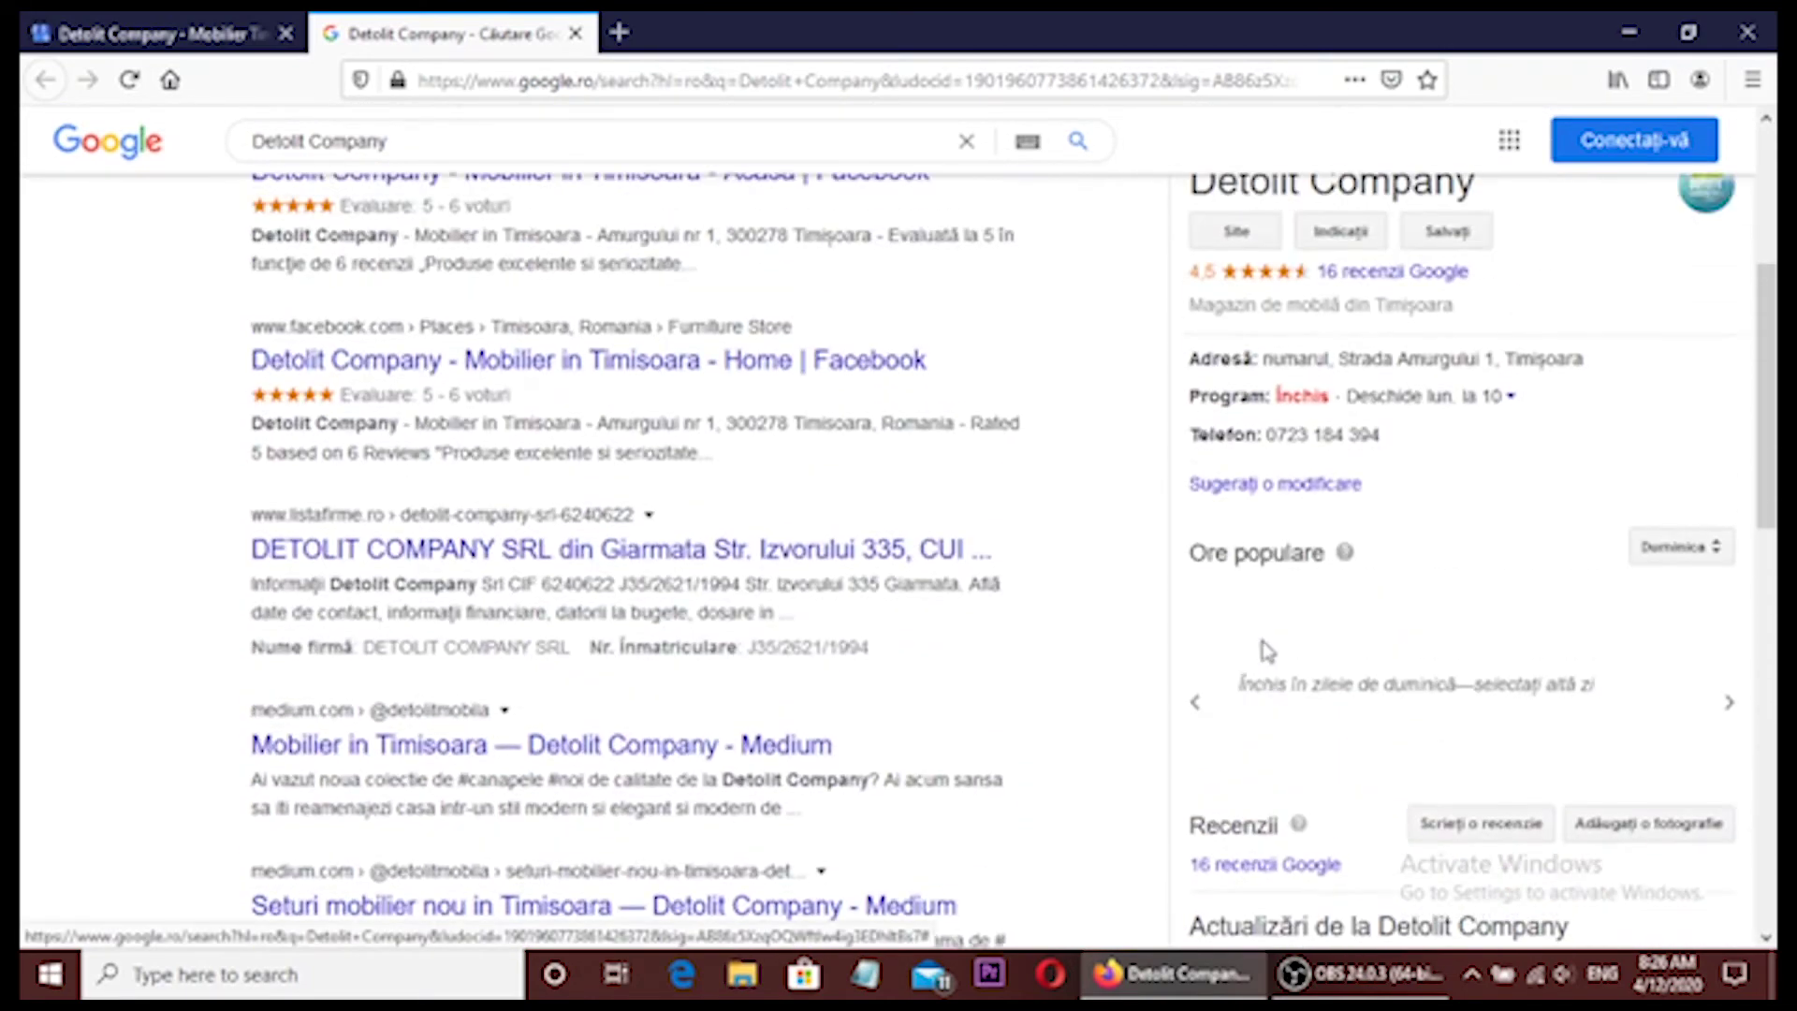
left_click(577, 35)
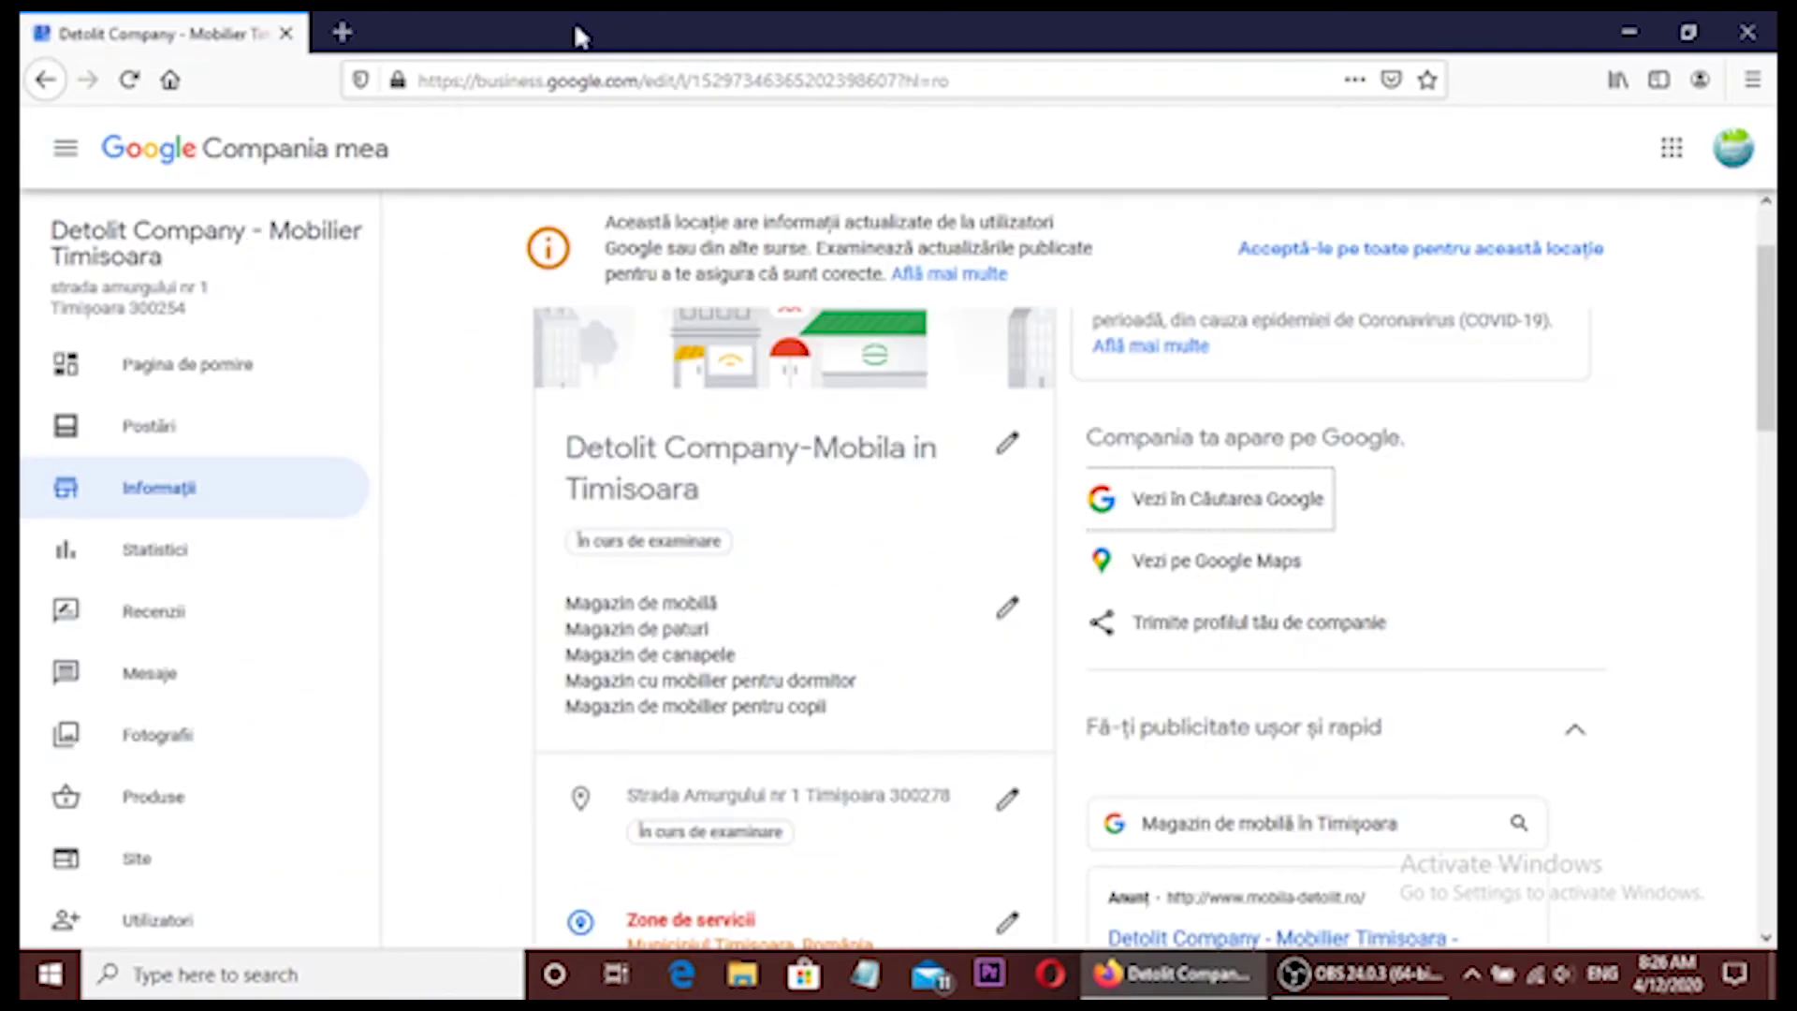
- Open the company's photo section, dismiss the posting tip and browse the photos posted by the owner
scroll(734, 509, "down", 3)
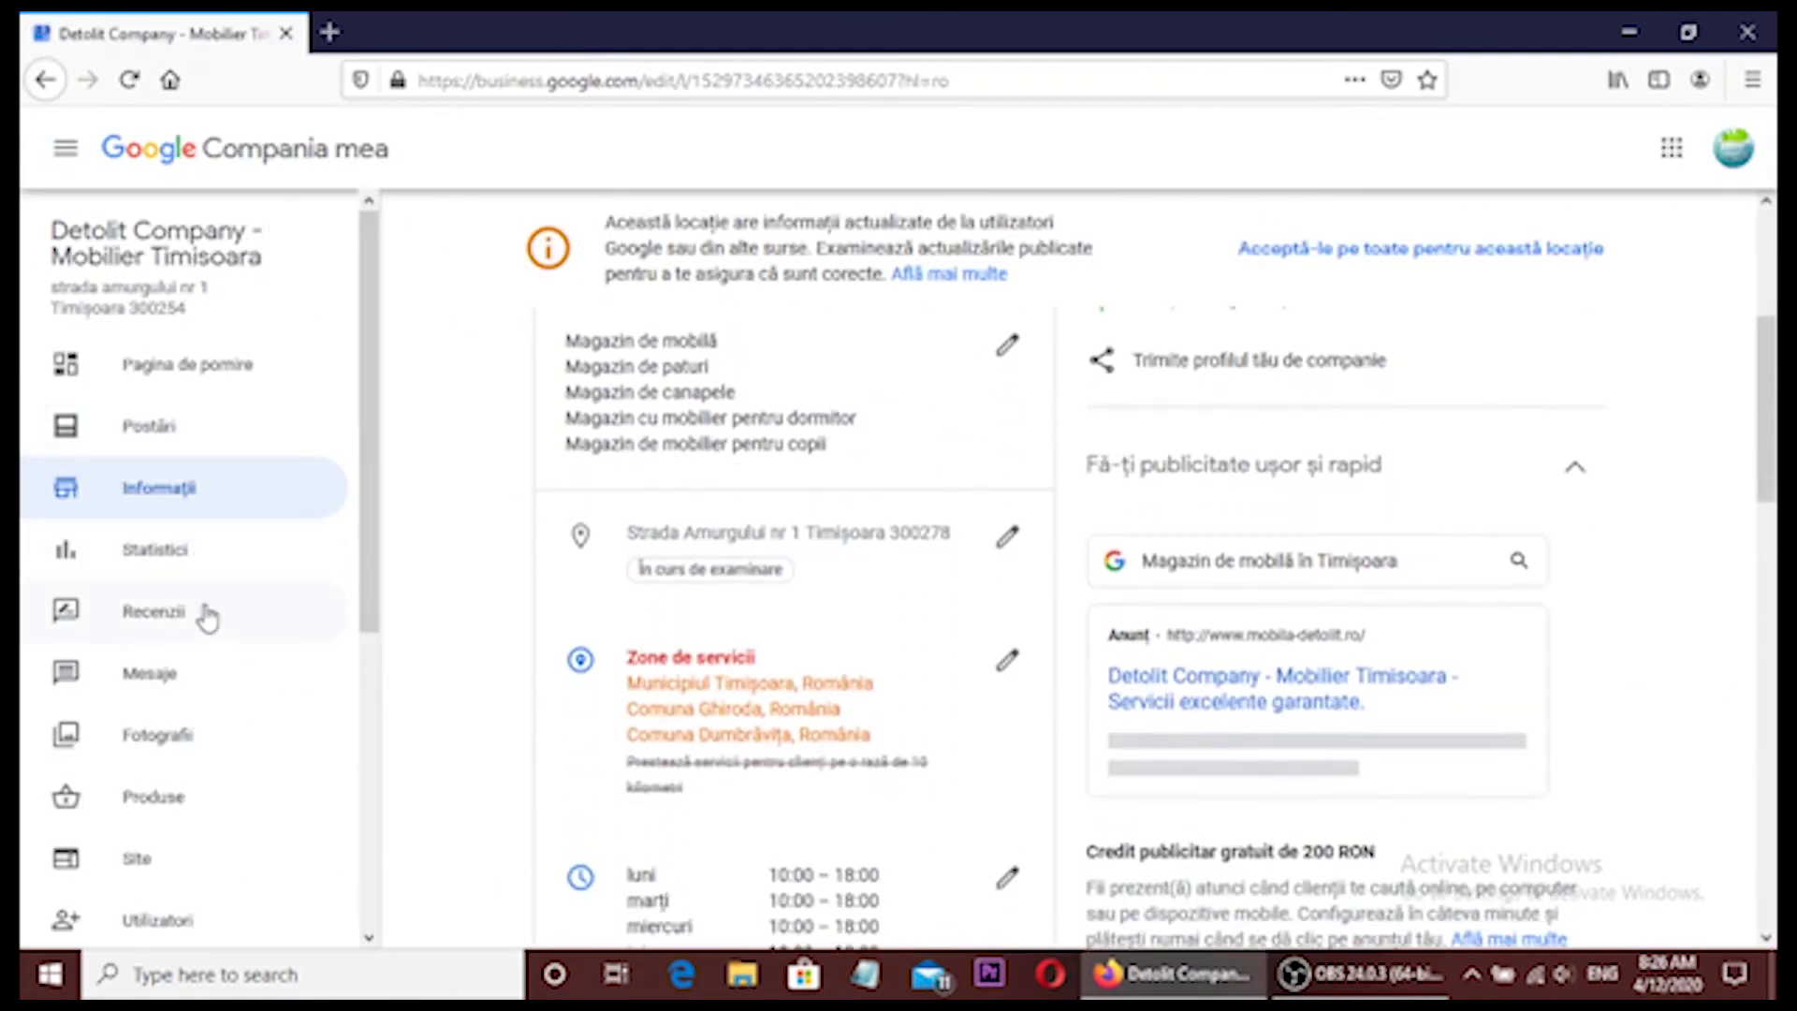
left_click(208, 737)
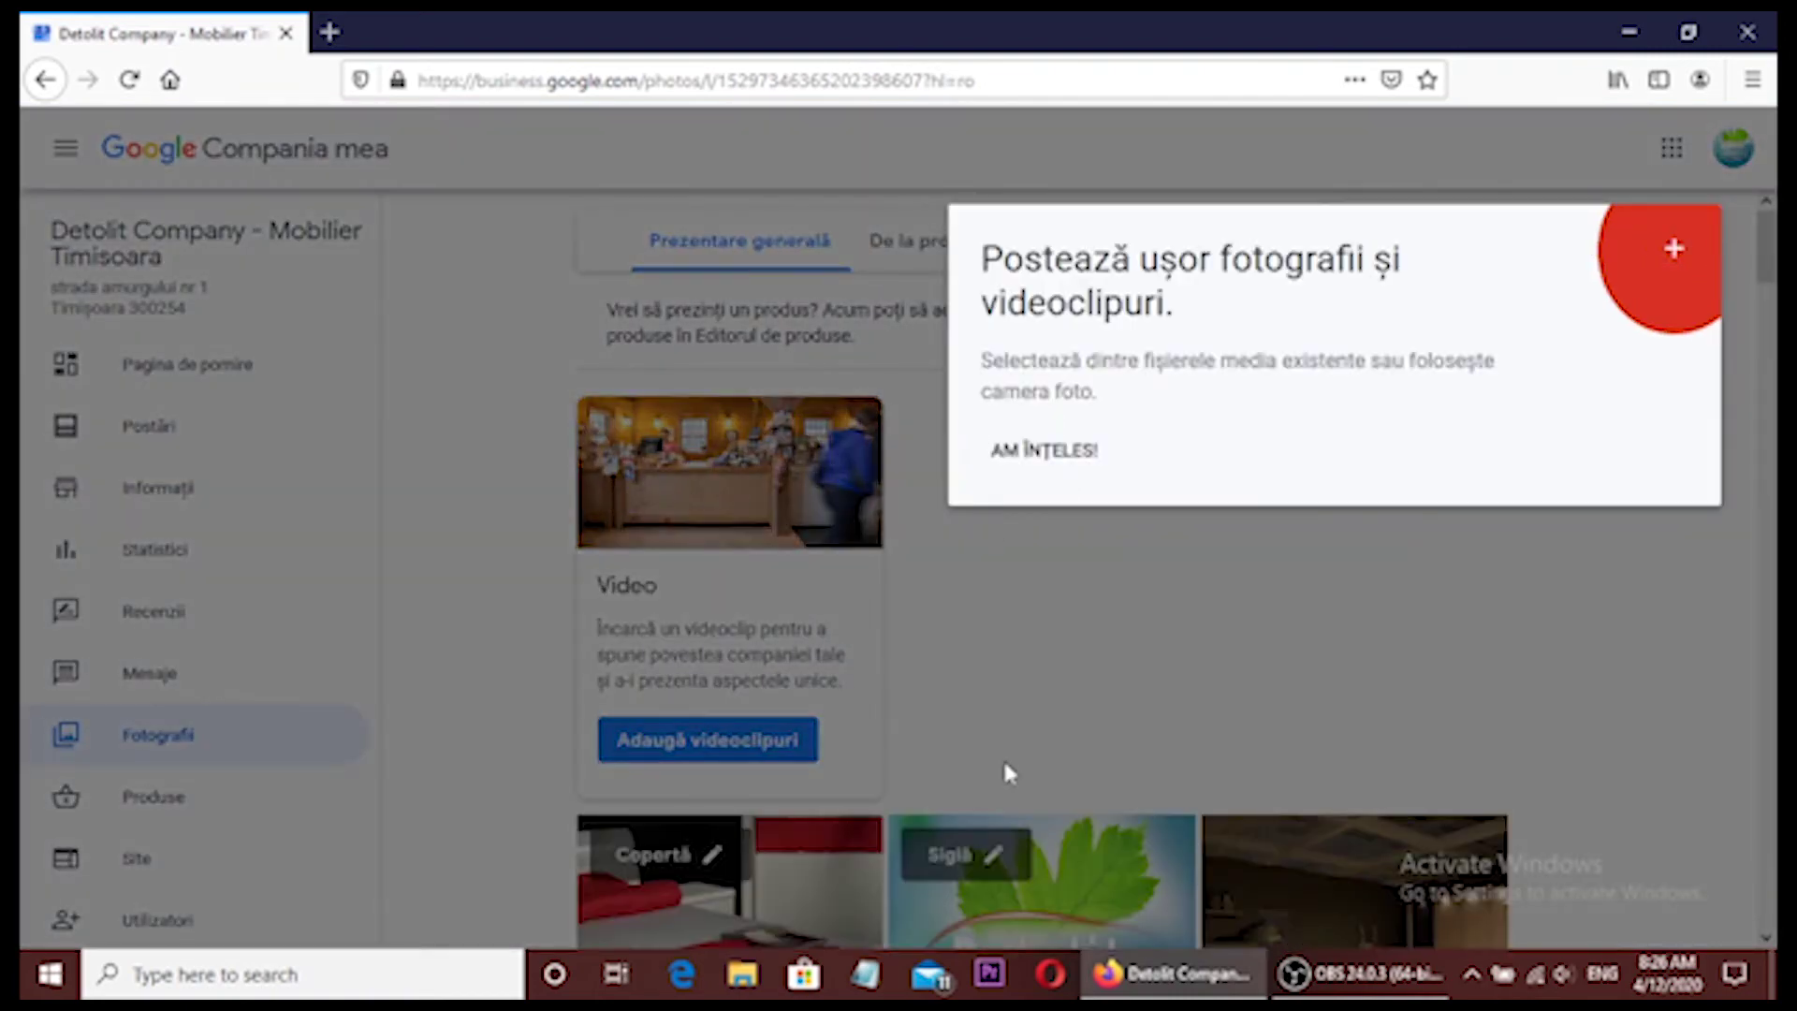
left_click(1005, 765)
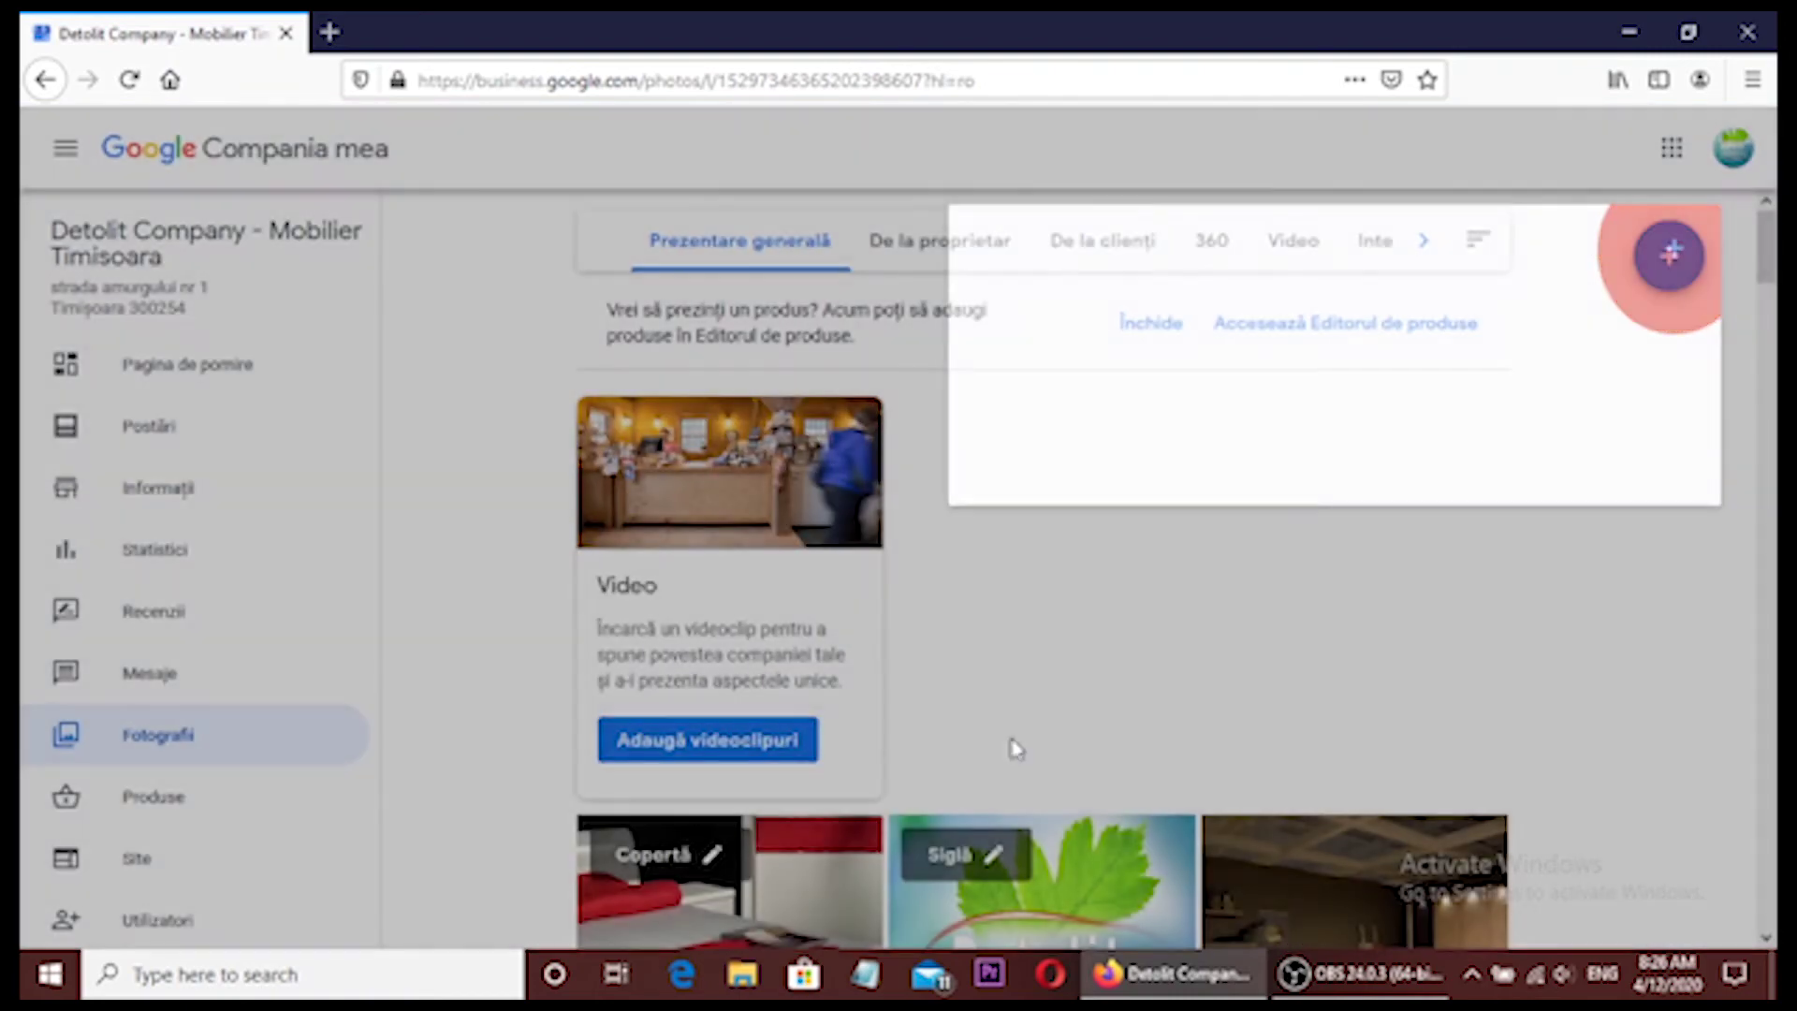
left_click(956, 257)
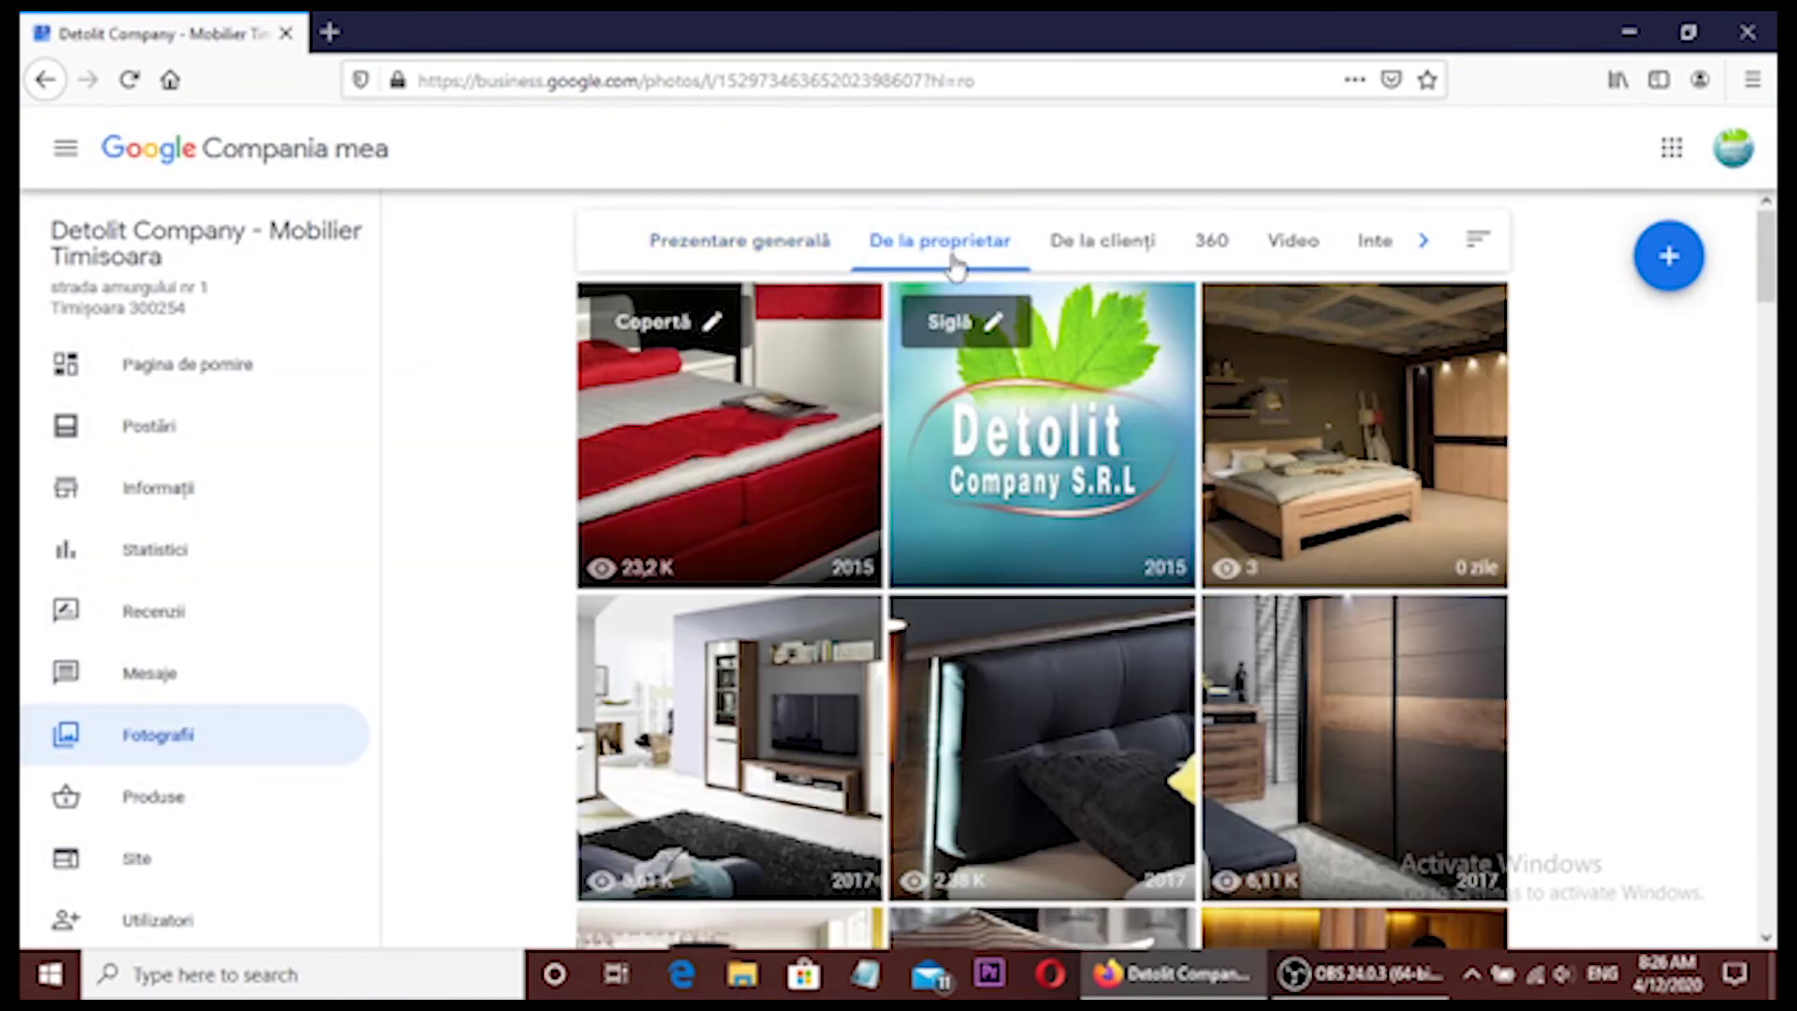
scroll(952, 389, "down", 5)
scroll(964, 385, "down", 2)
scroll(964, 386, "down", 2)
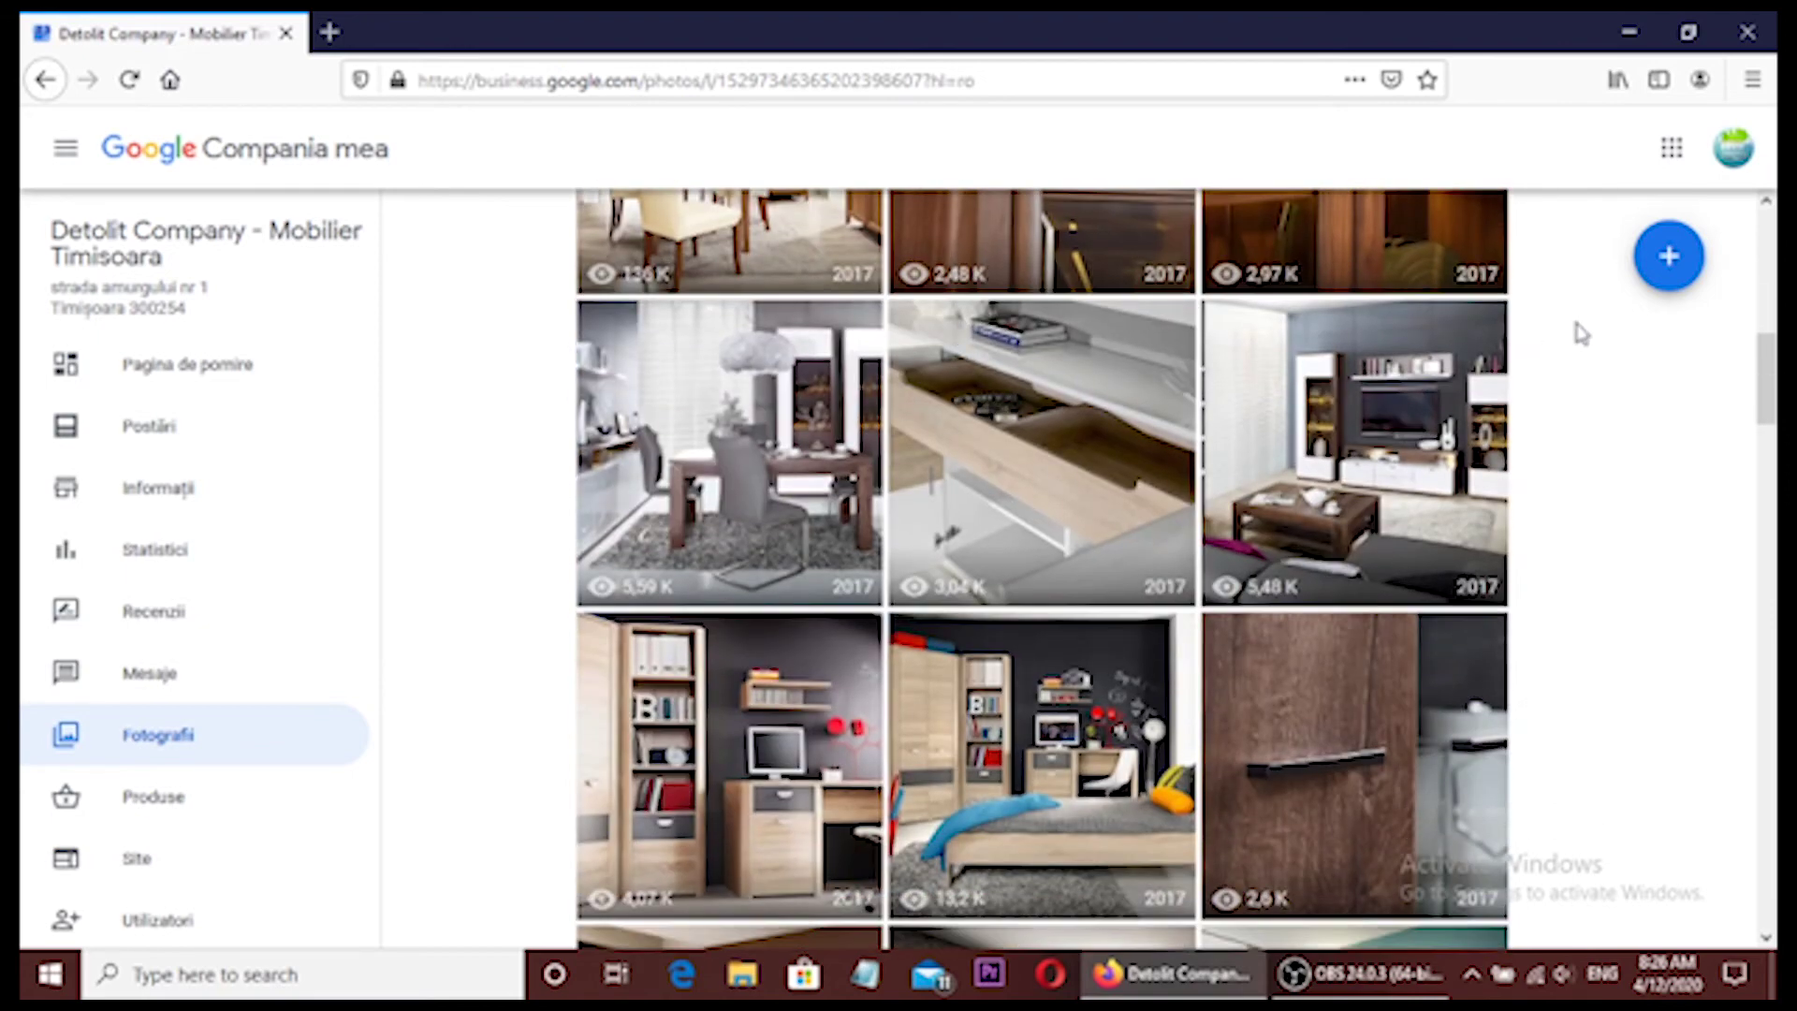
- Upload the selected bedroom furniture photos from the computer to the company's gallery and look through the gallery
left_click(1647, 269)
left_click(867, 562)
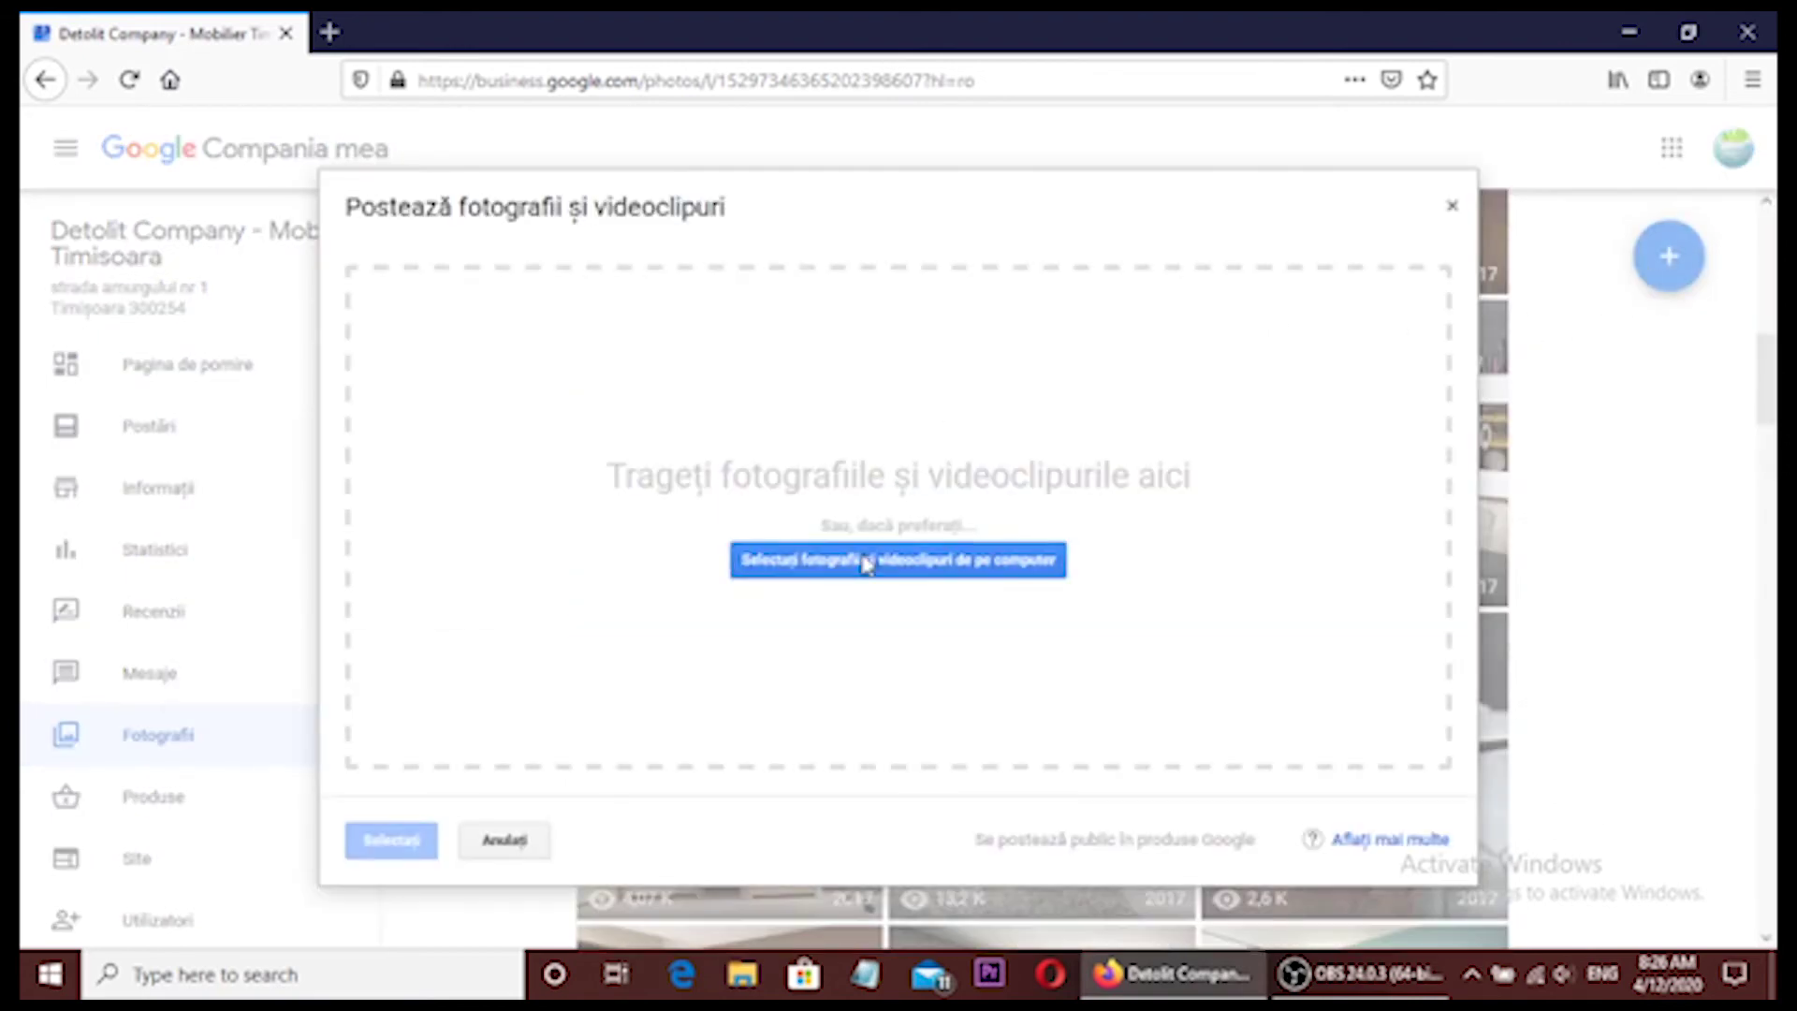
left_click_drag(1127, 248, 272, 473)
left_click(950, 587)
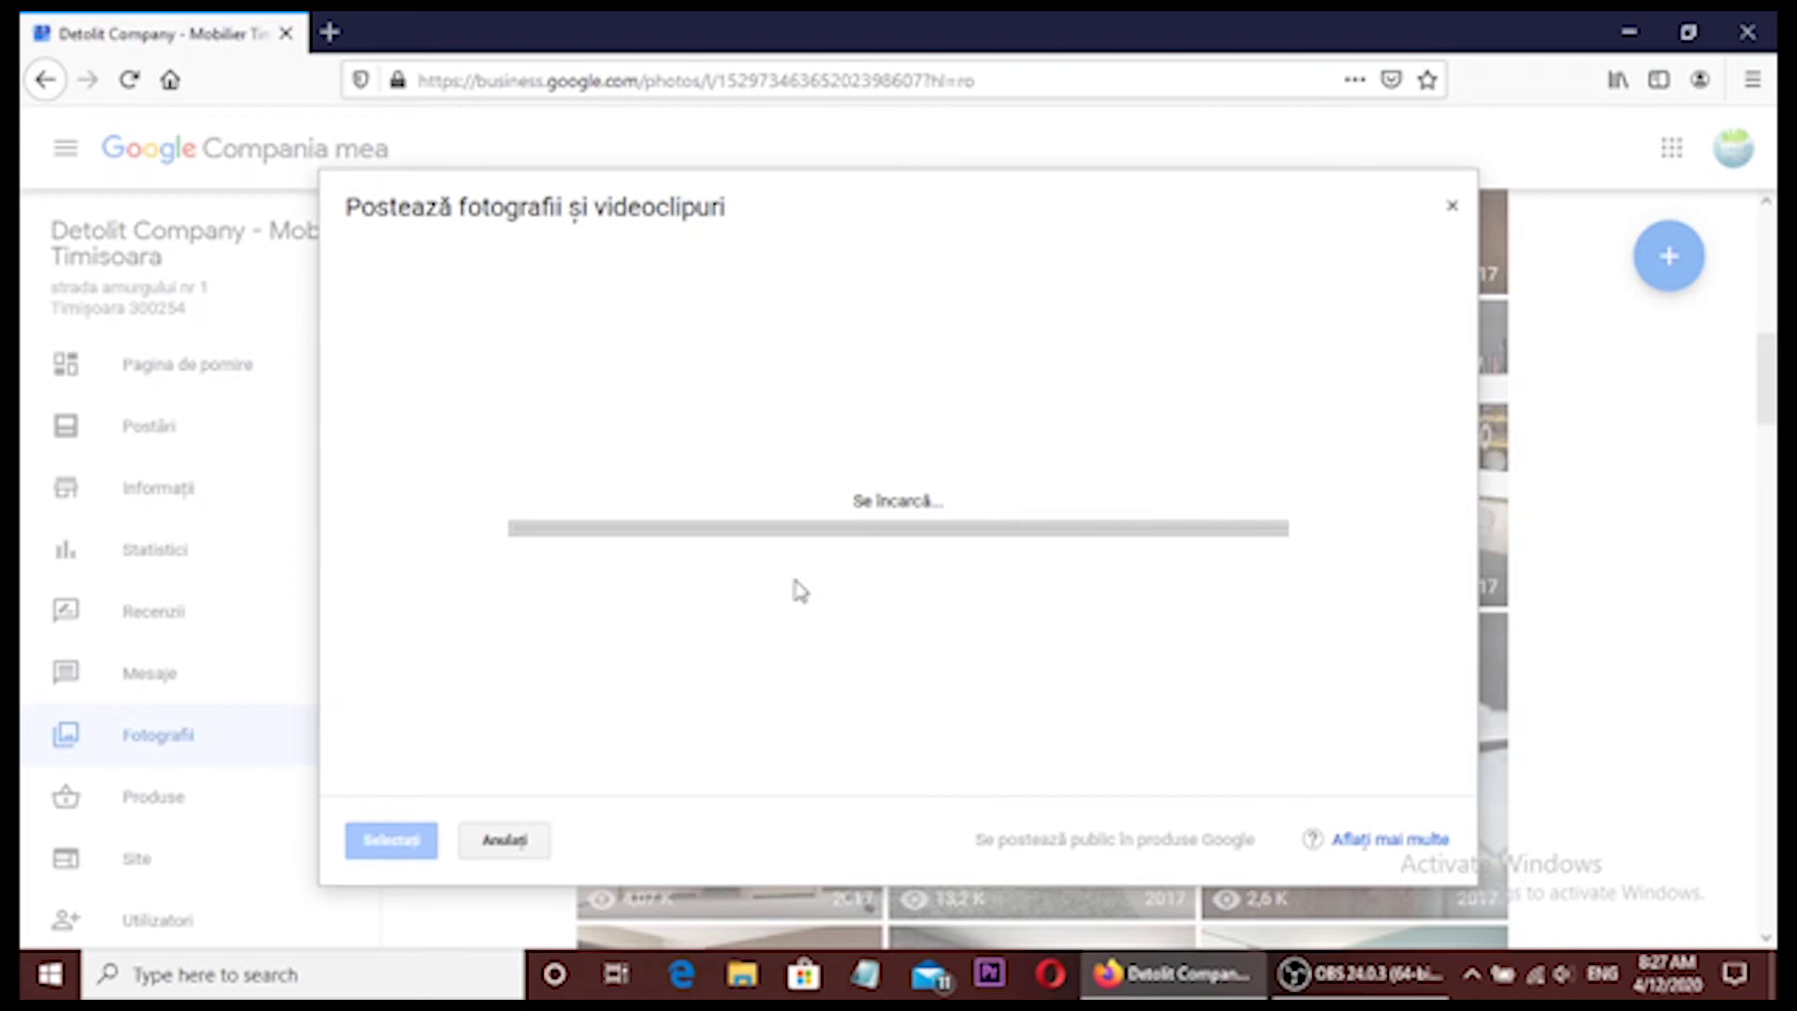
scroll(798, 591, "down", 2)
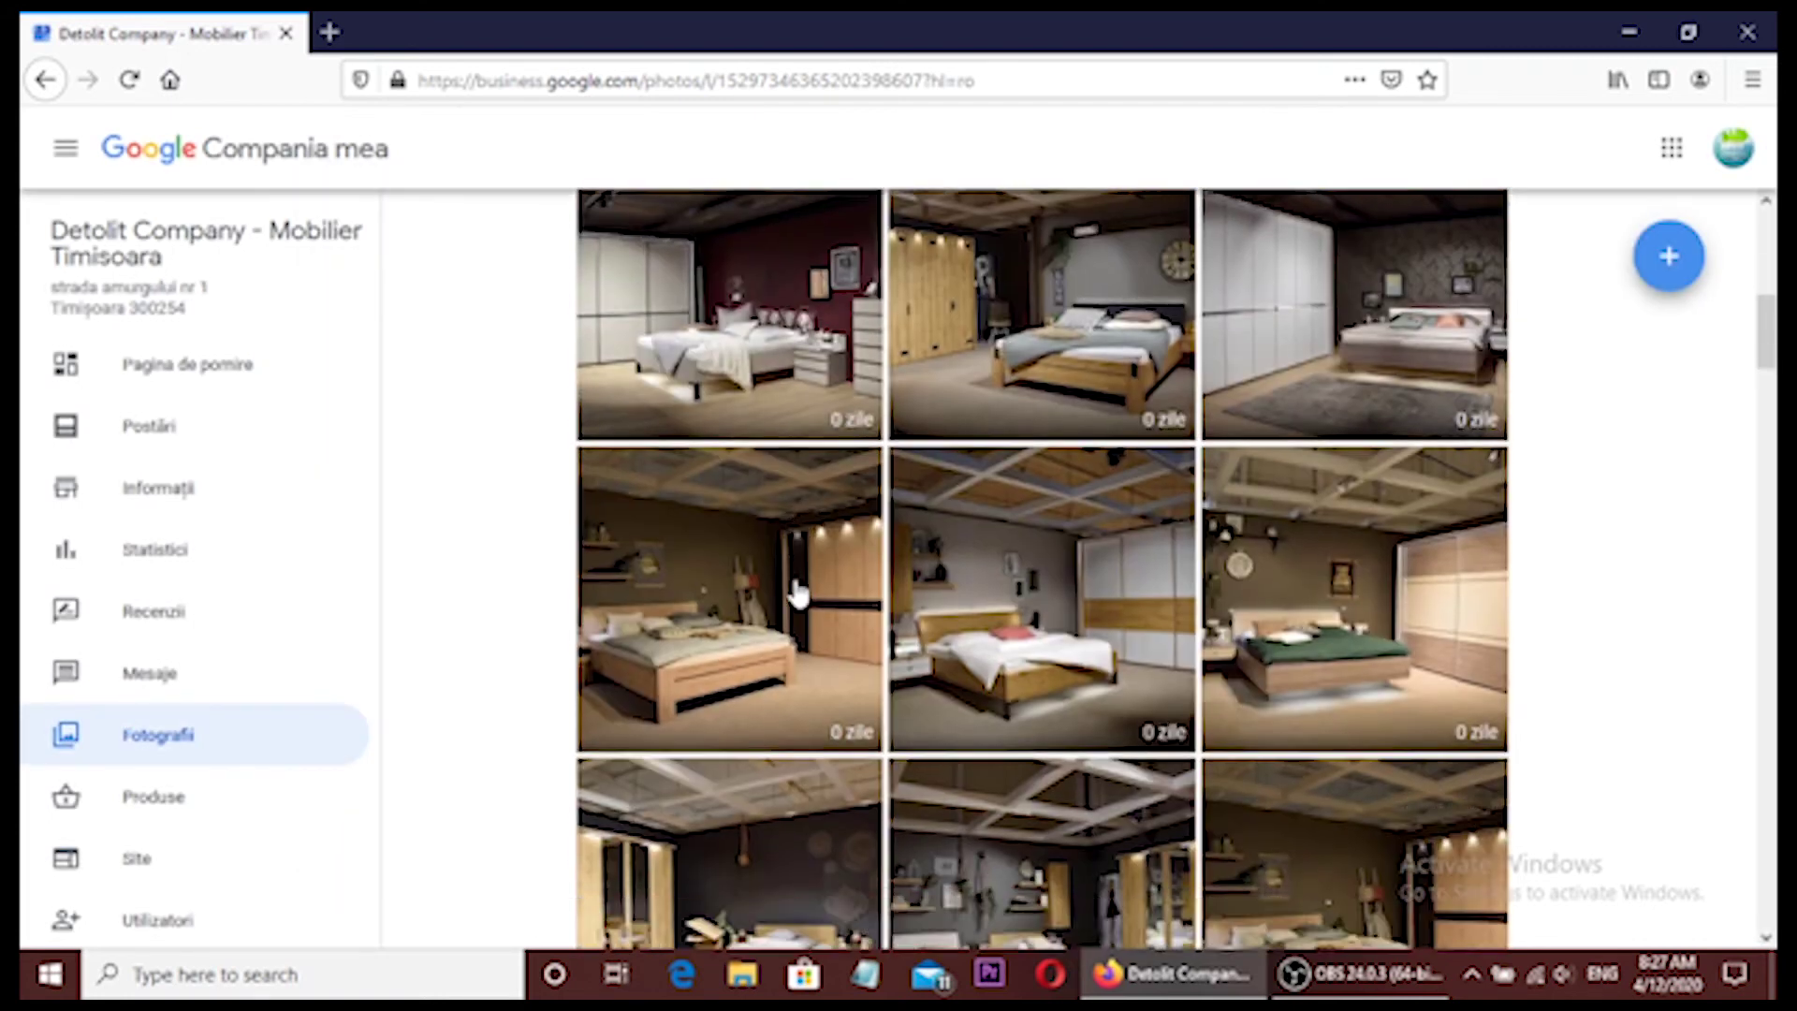
scroll(798, 592, "down", 12)
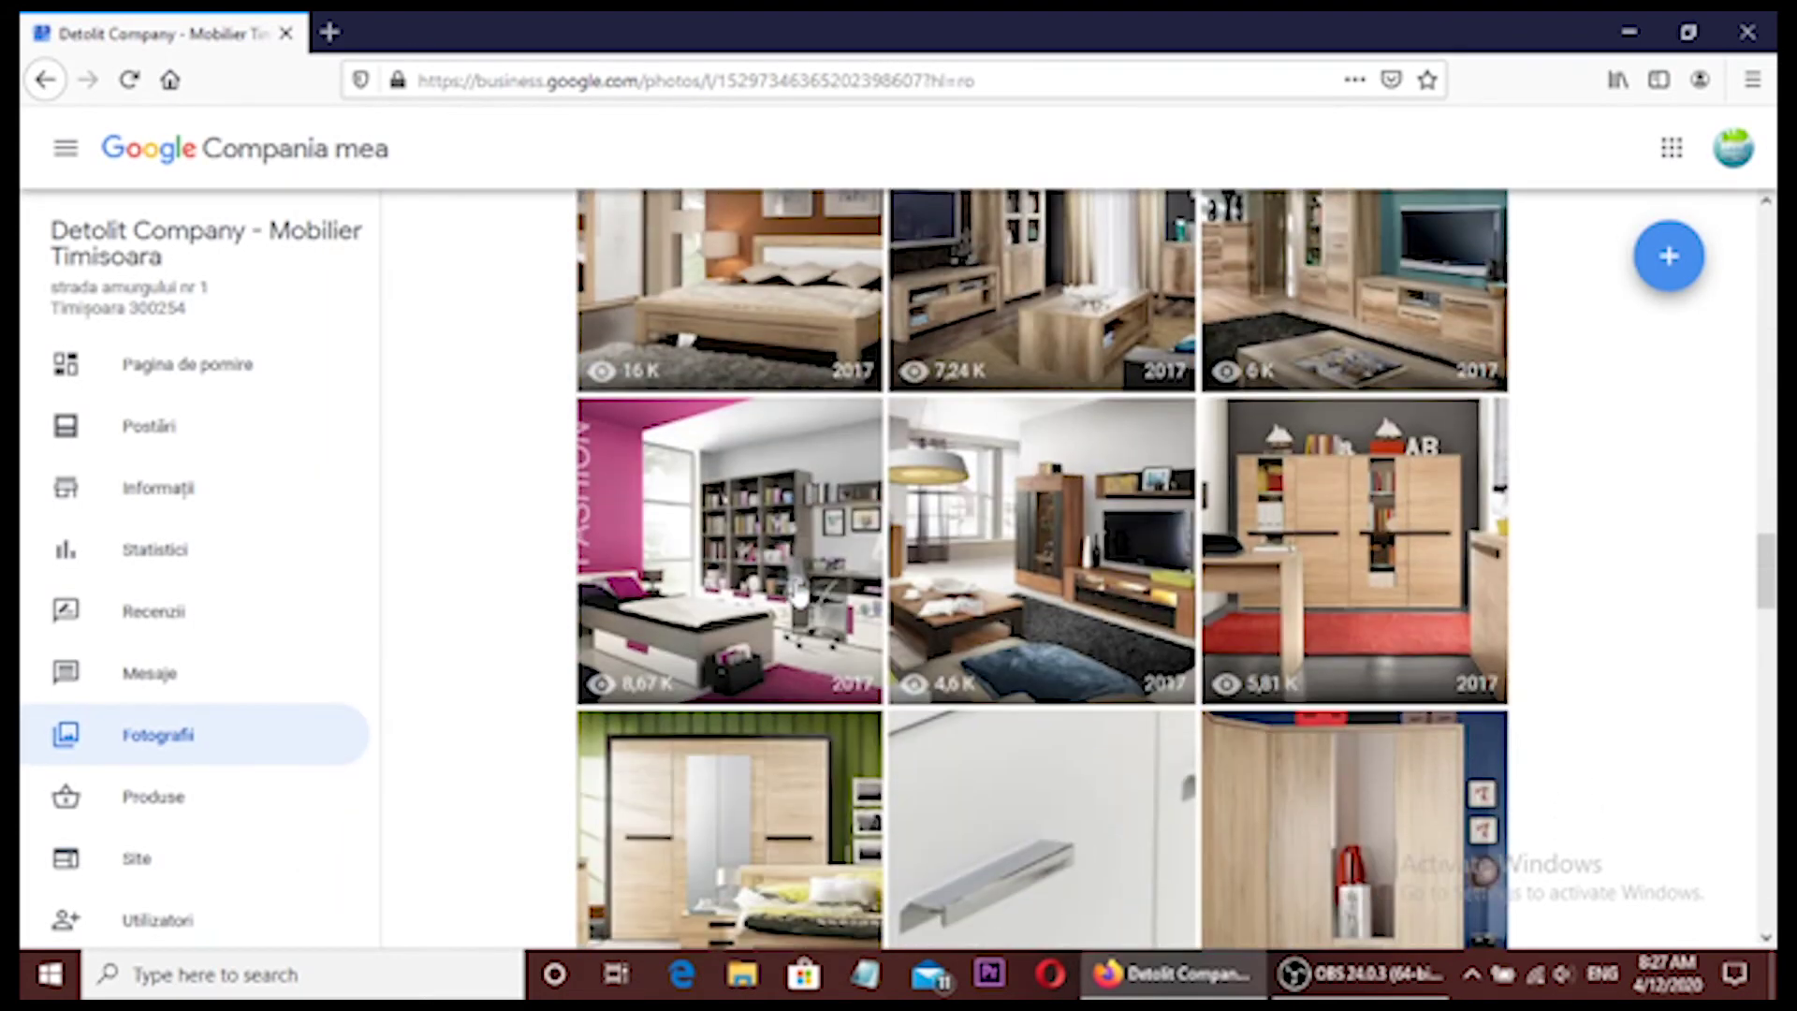
scroll(799, 592, "down", 10)
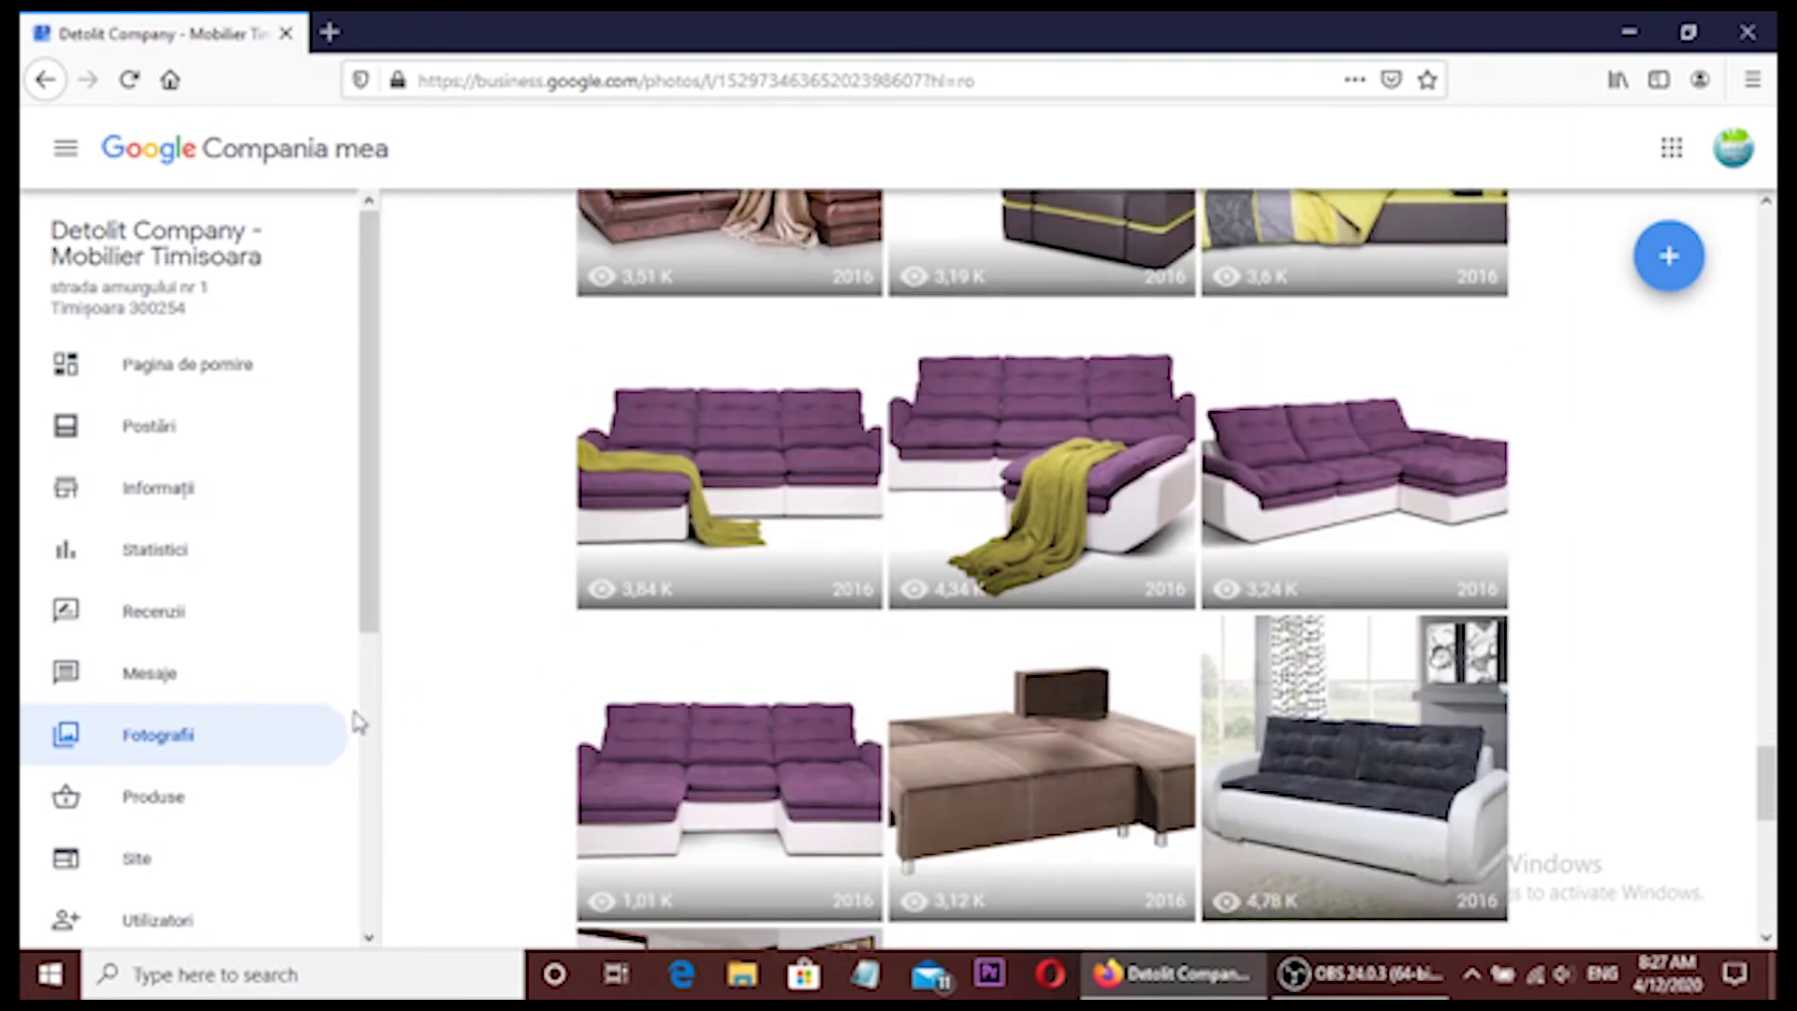
- Go to the company's product list, view the business on Google and examine its search listing
scroll(218, 796, "down", 2)
scroll(220, 682, "down", 1)
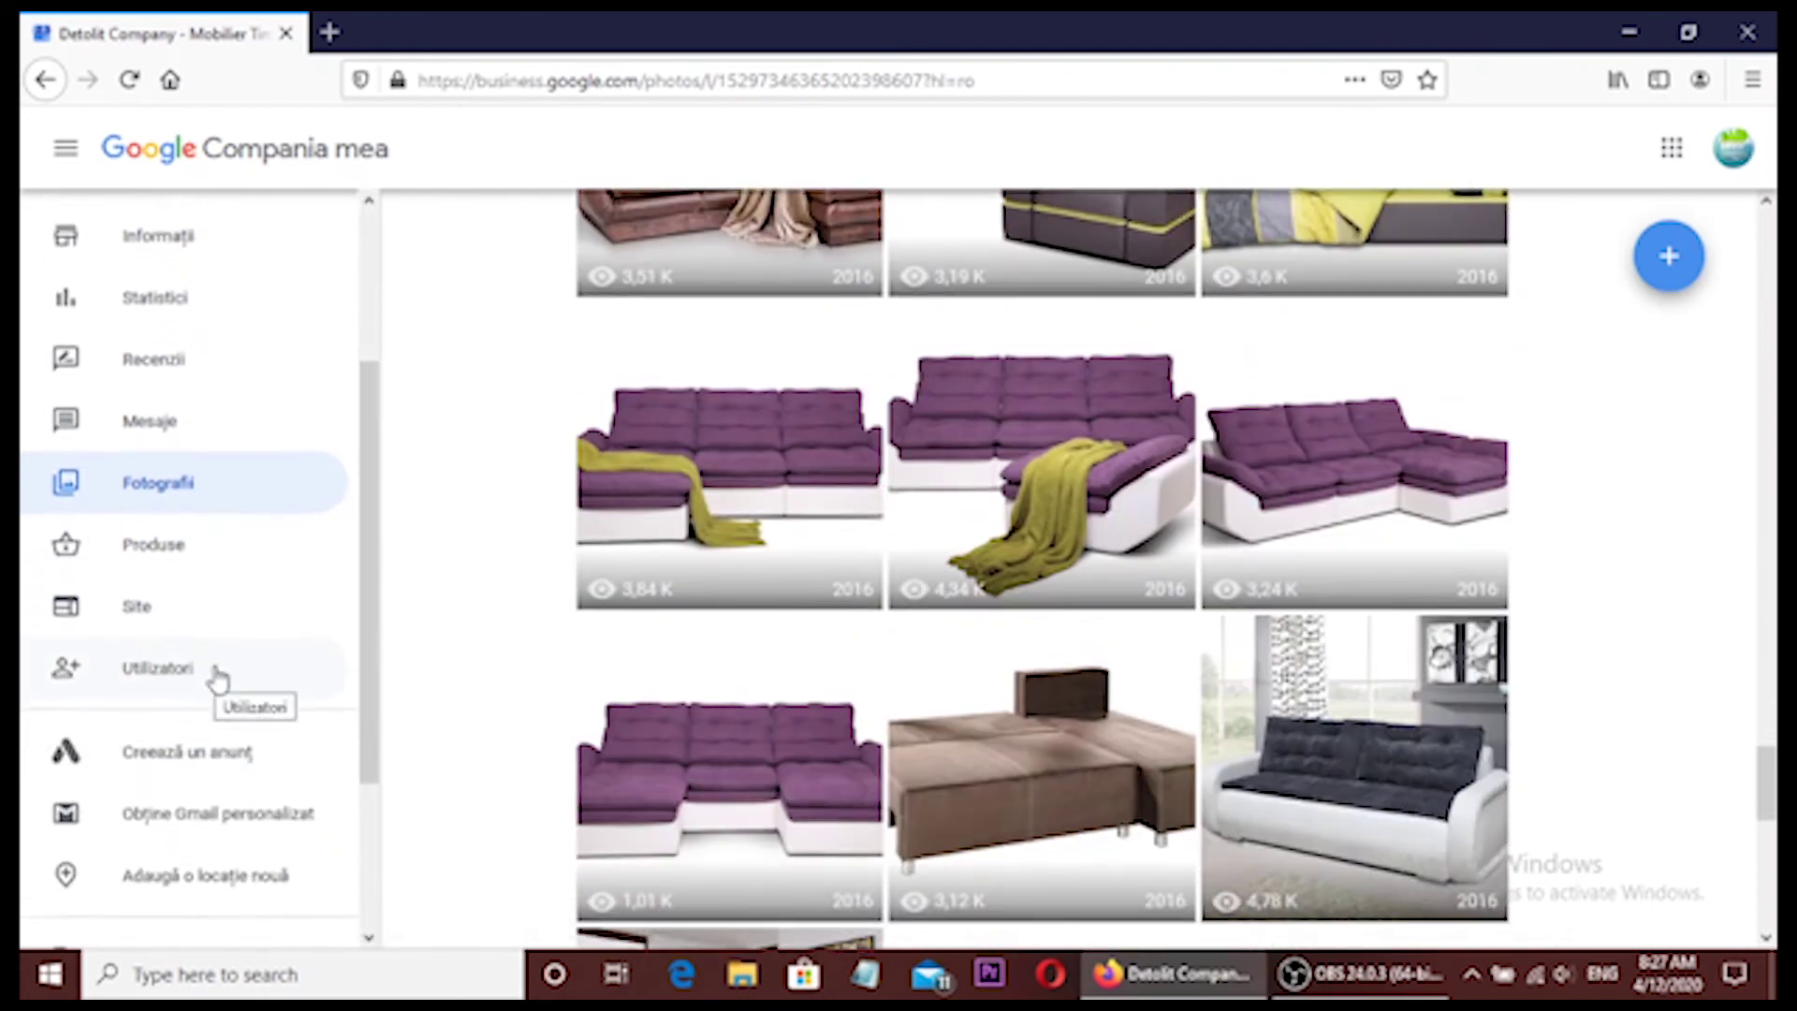
scroll(229, 622, "up", 2)
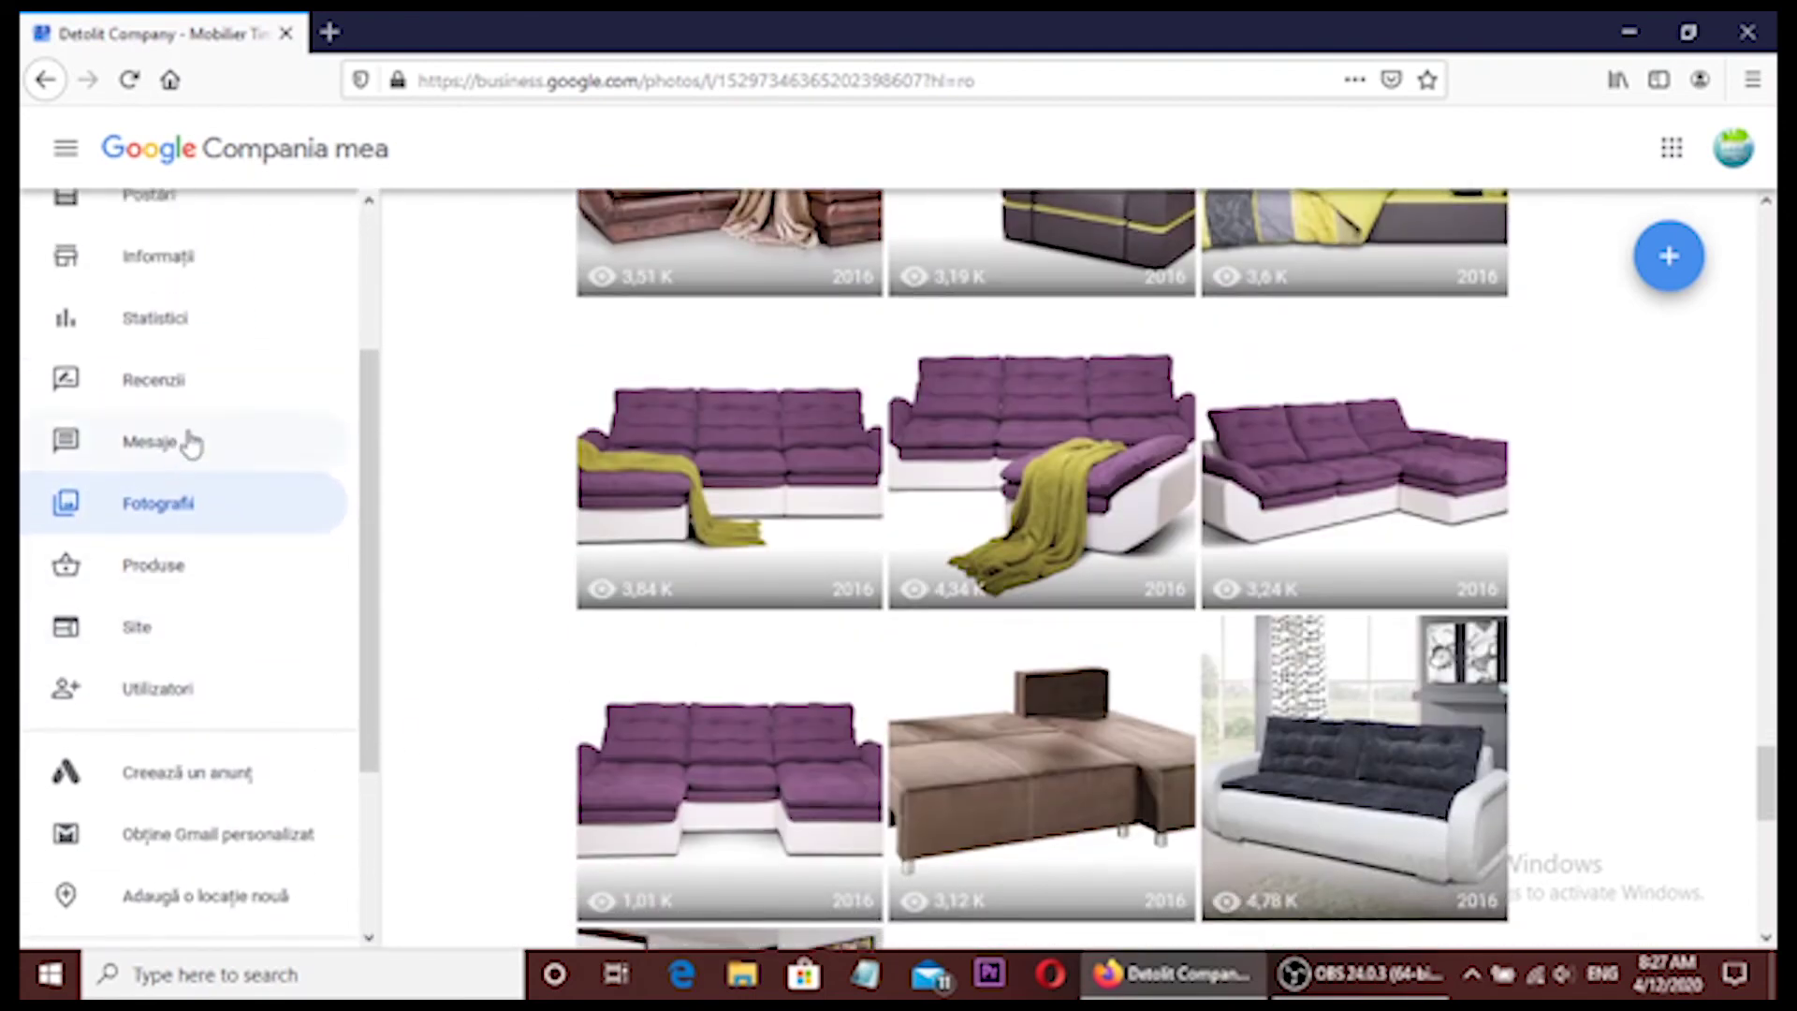
left_click(175, 567)
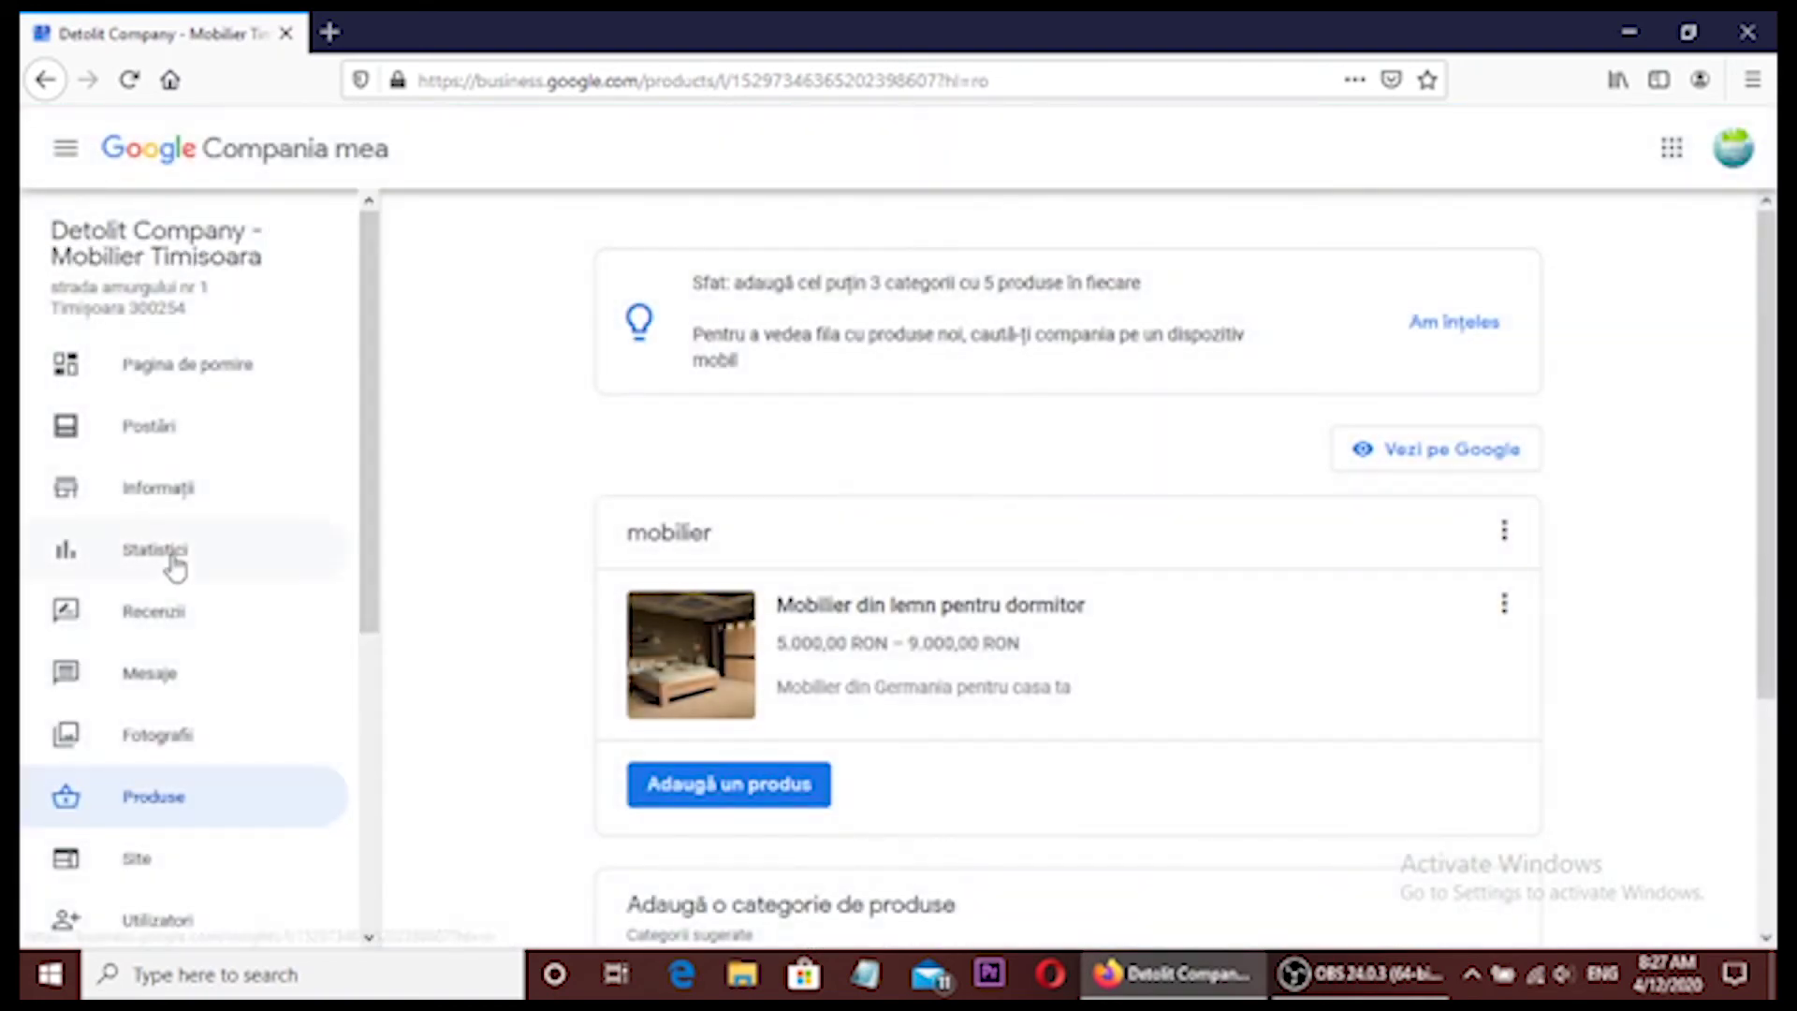
scroll(959, 570, "down", 3)
scroll(958, 570, "up", 3)
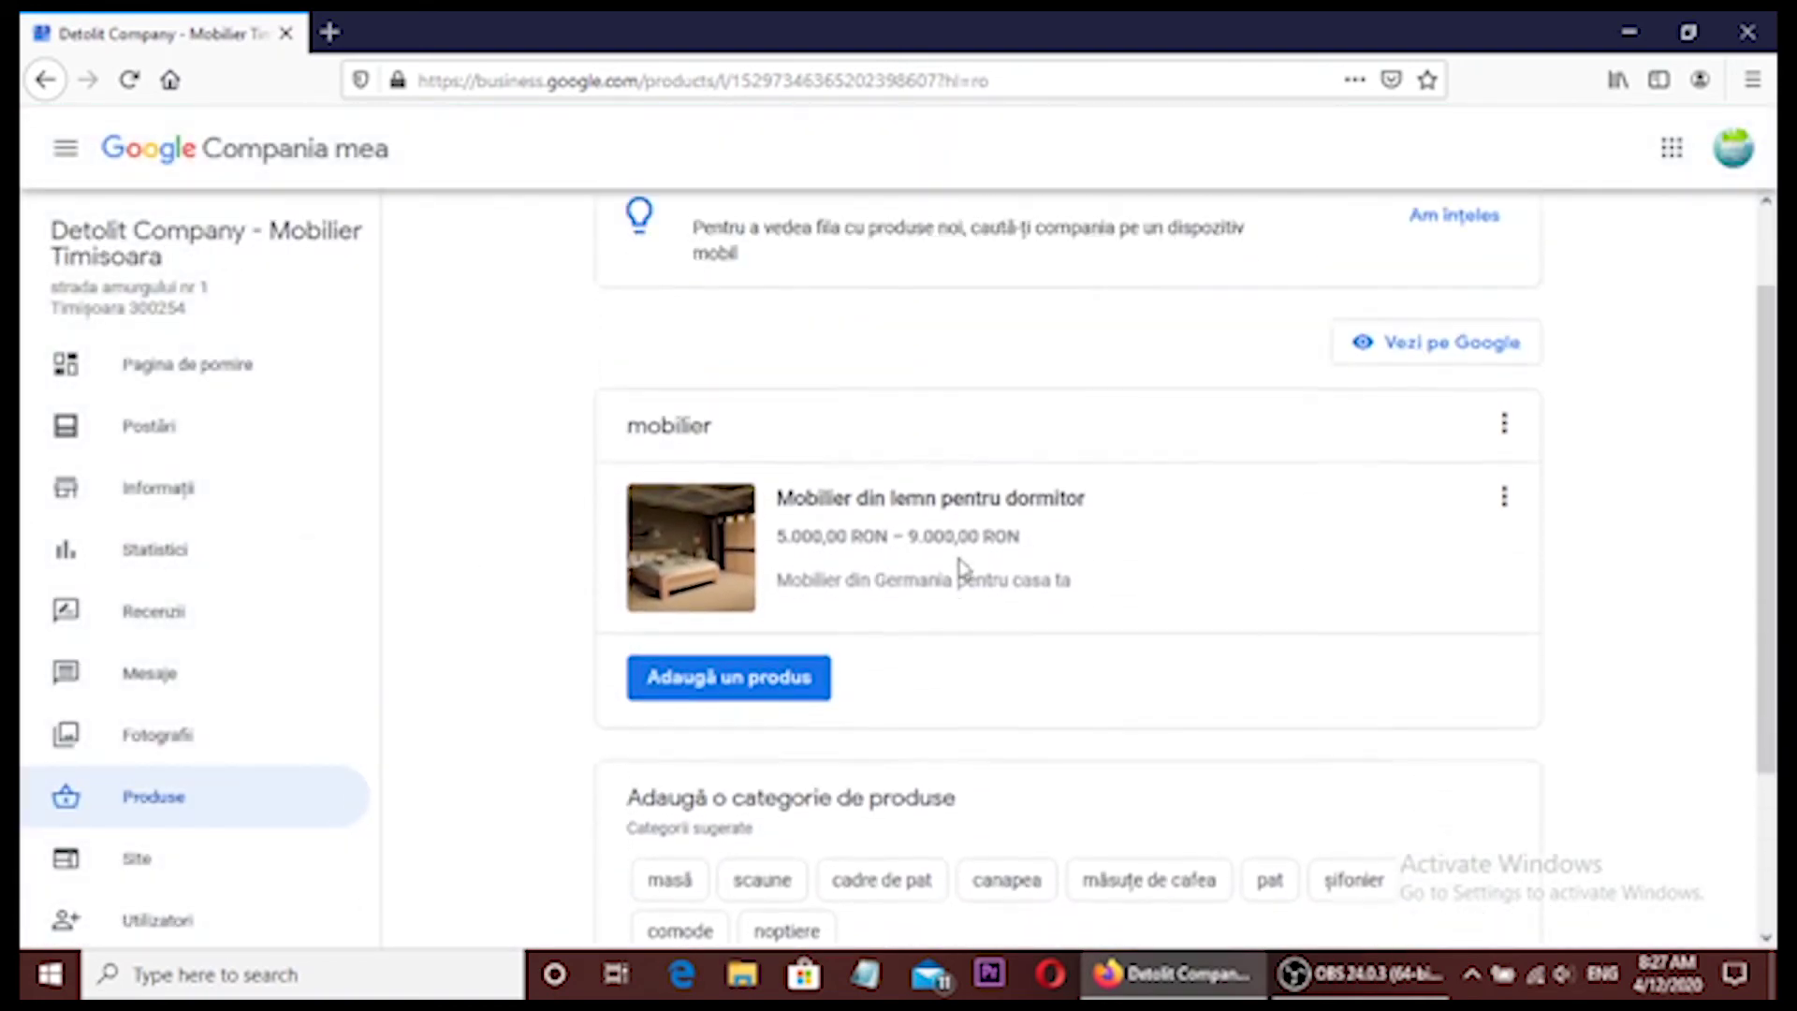
left_click(1411, 460)
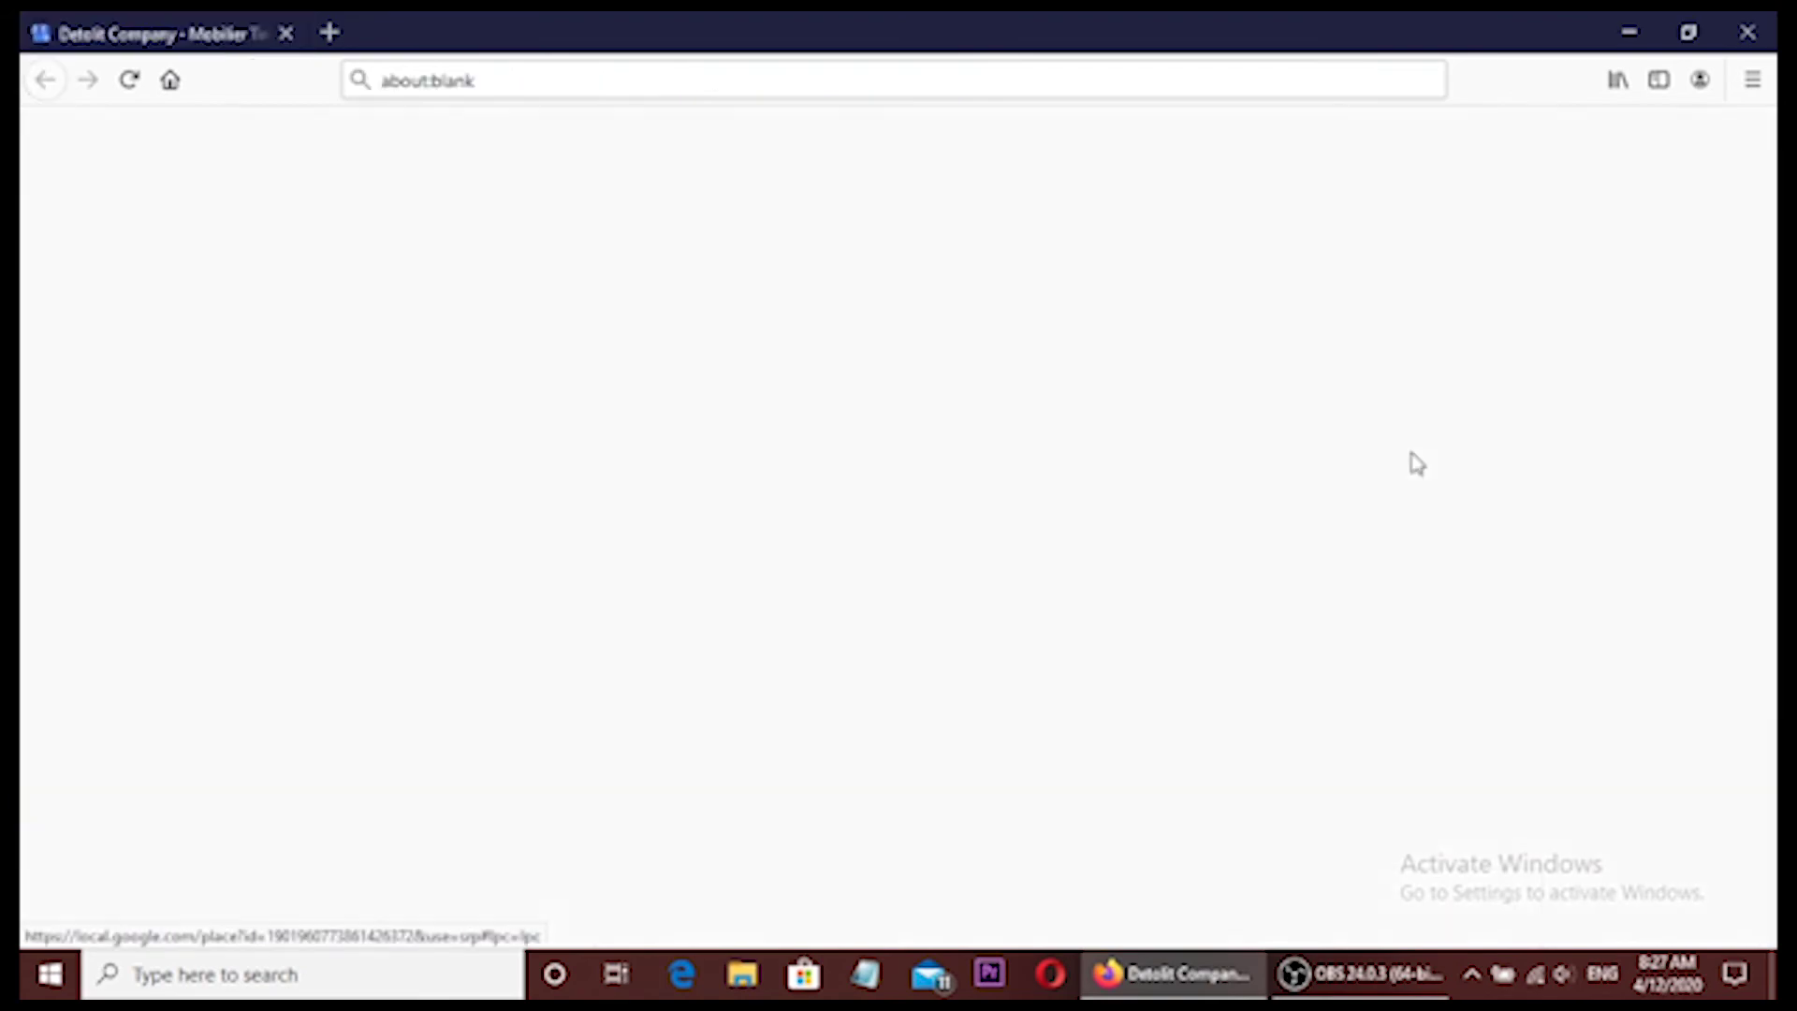
scroll(1416, 463, "down", 7)
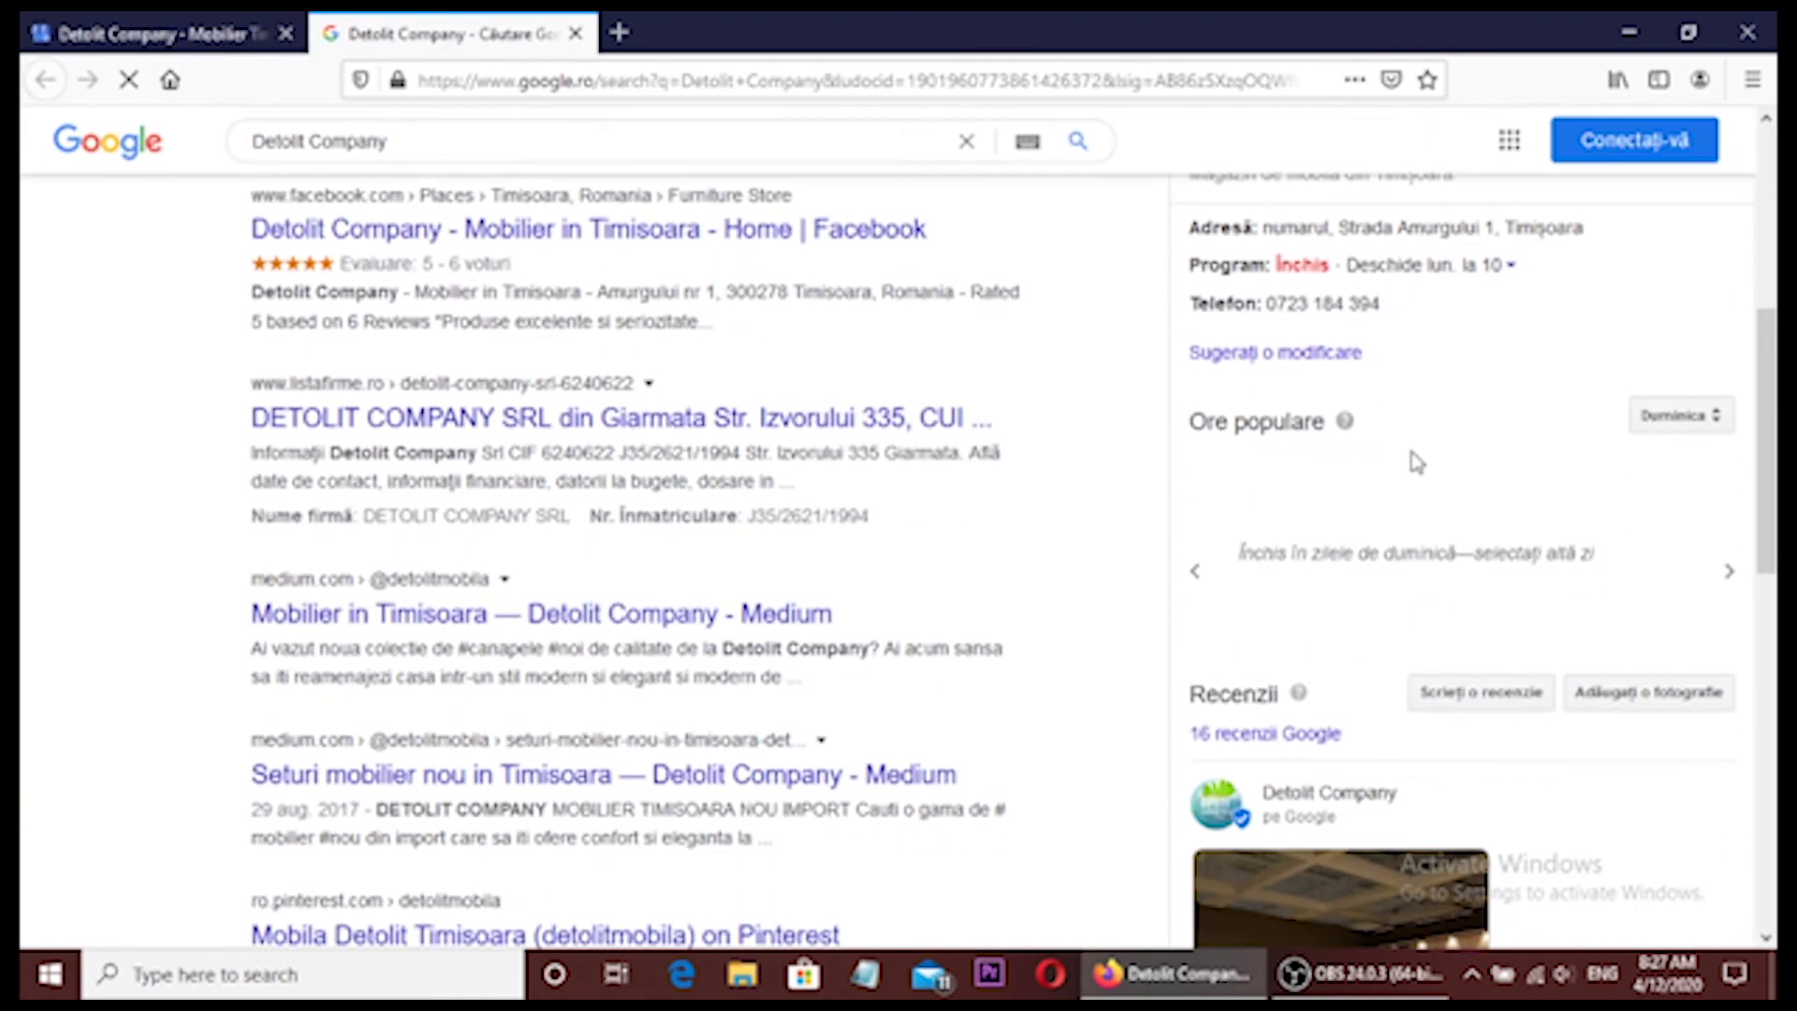
scroll(1416, 463, "down", 3)
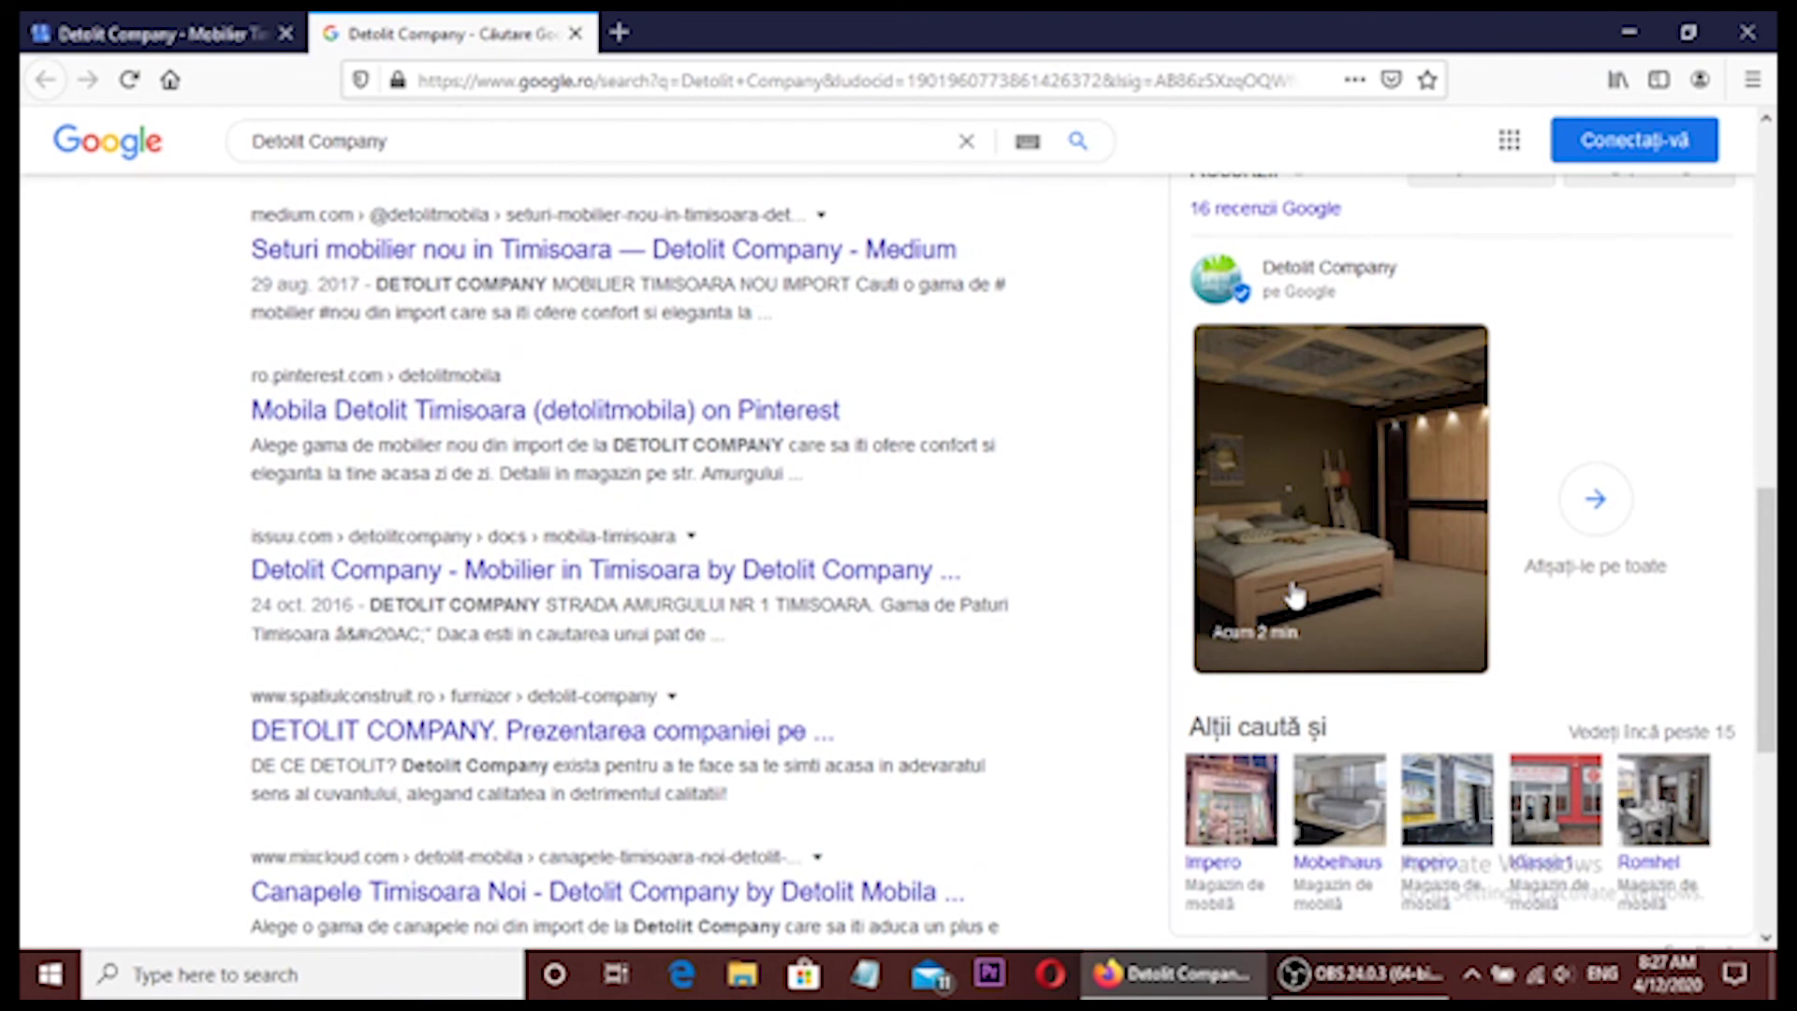
- Return to the product list, start a new product in the "mobilier" category and upload the photo BERN_DSC0548 for it
left_click(141, 34)
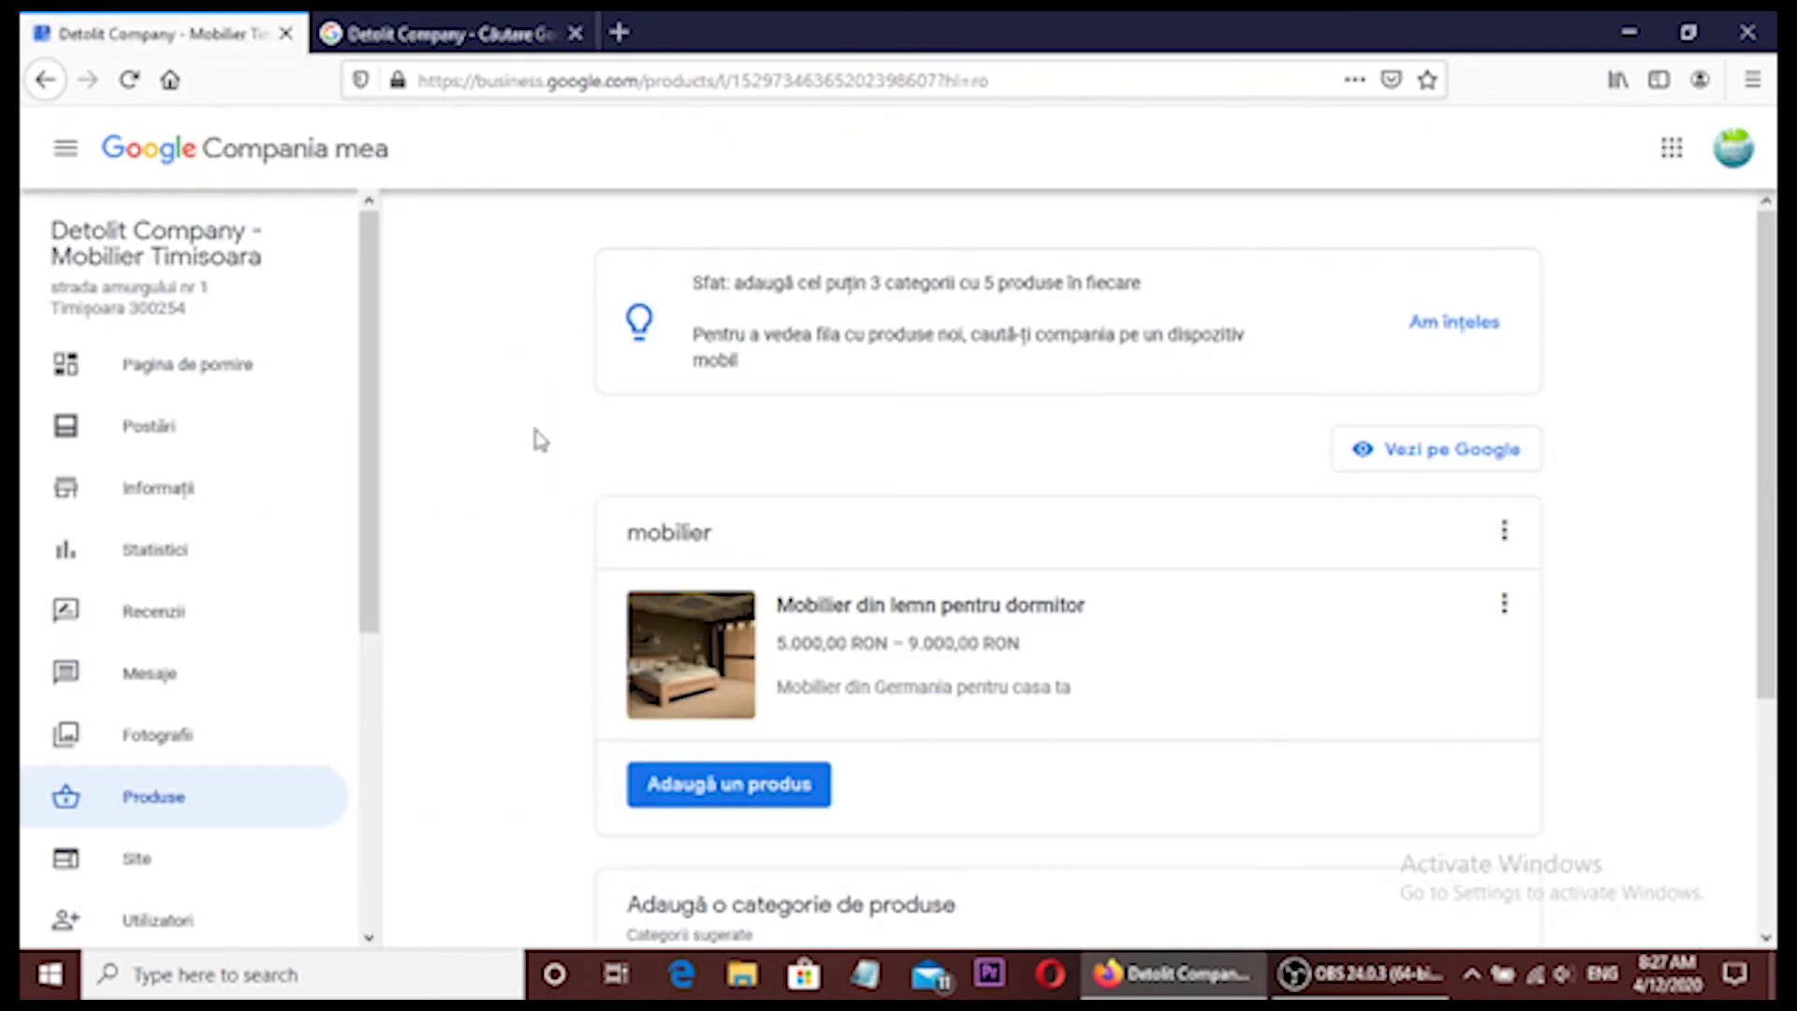
scroll(541, 440, "down", 3)
left_click(745, 471)
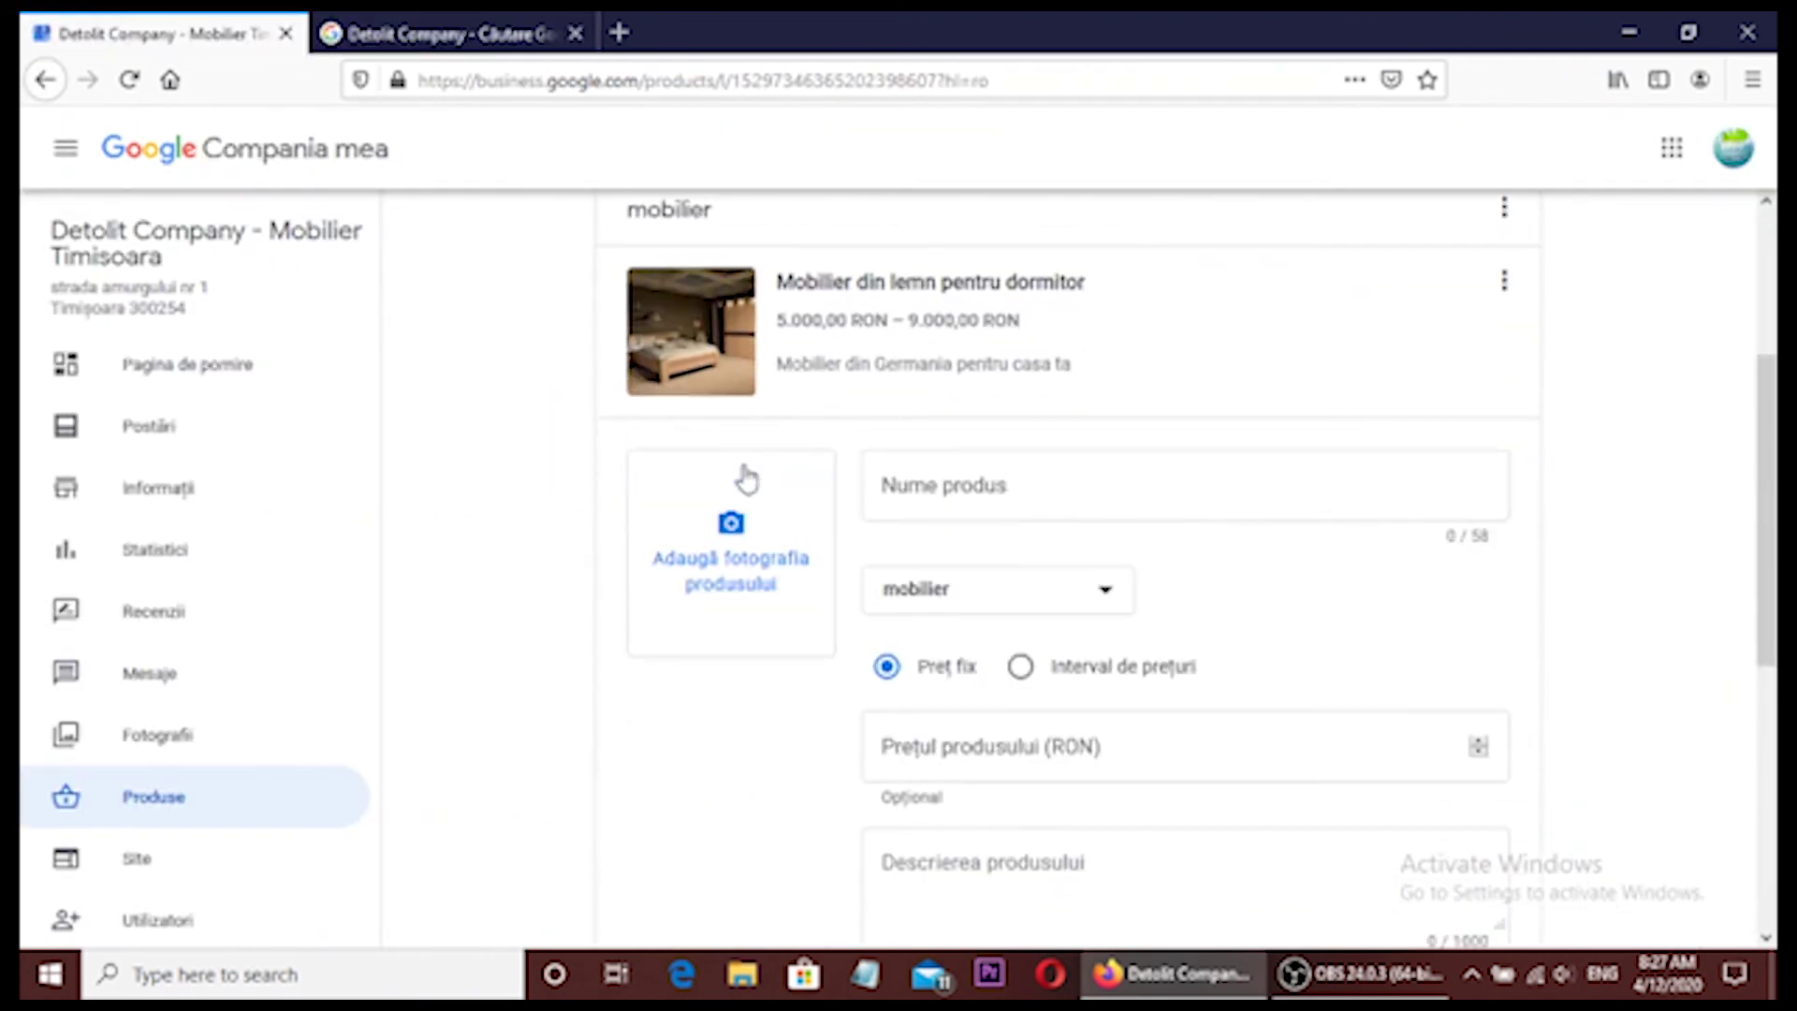
left_click(728, 526)
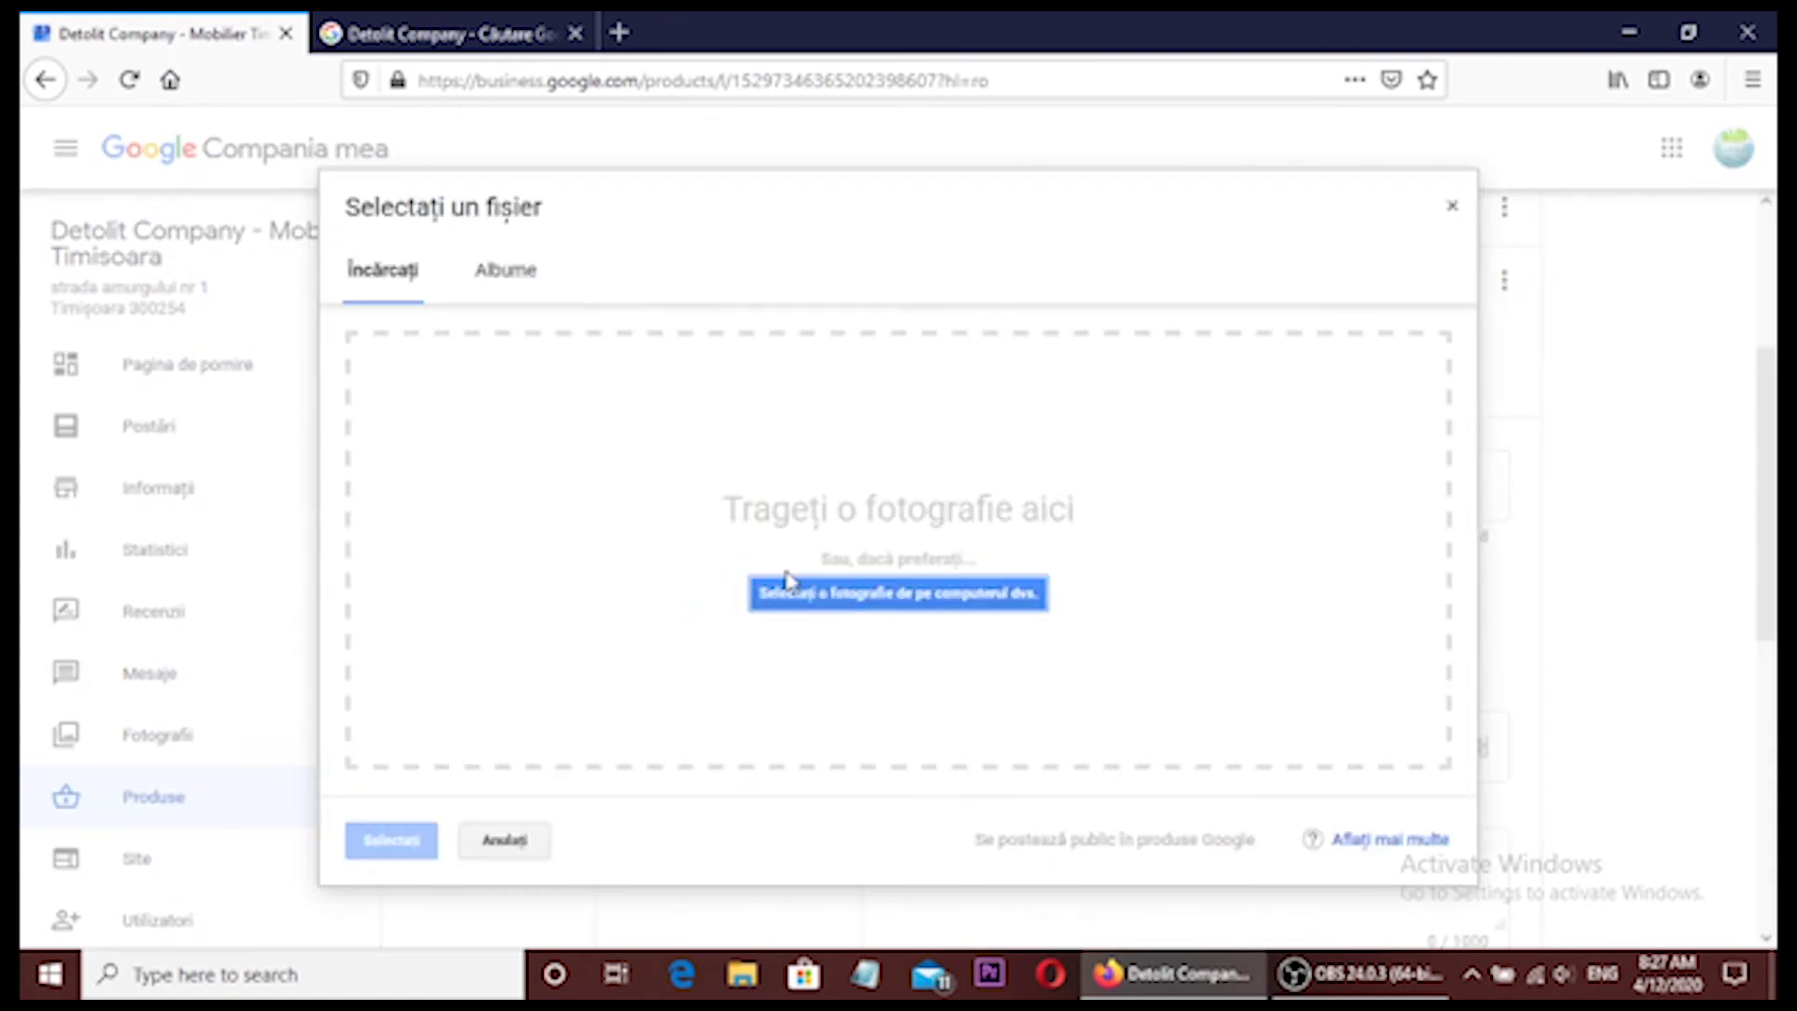
left_click(786, 582)
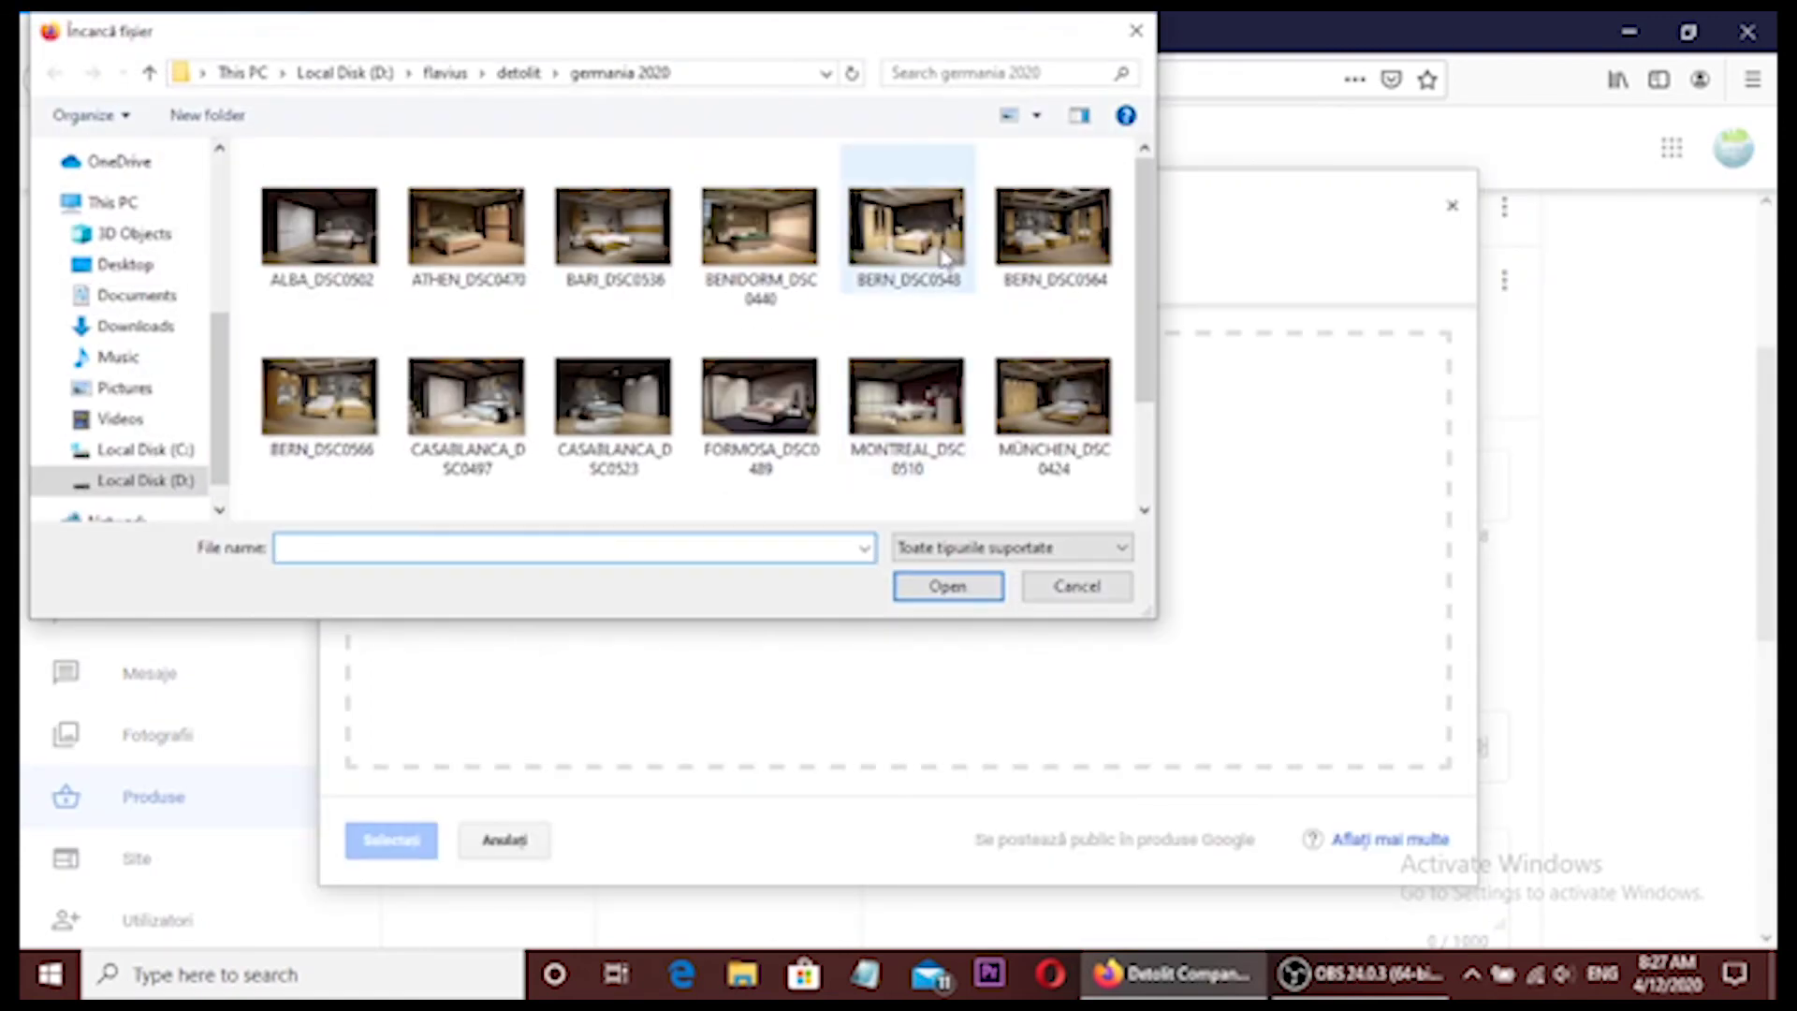
double_click(945, 258)
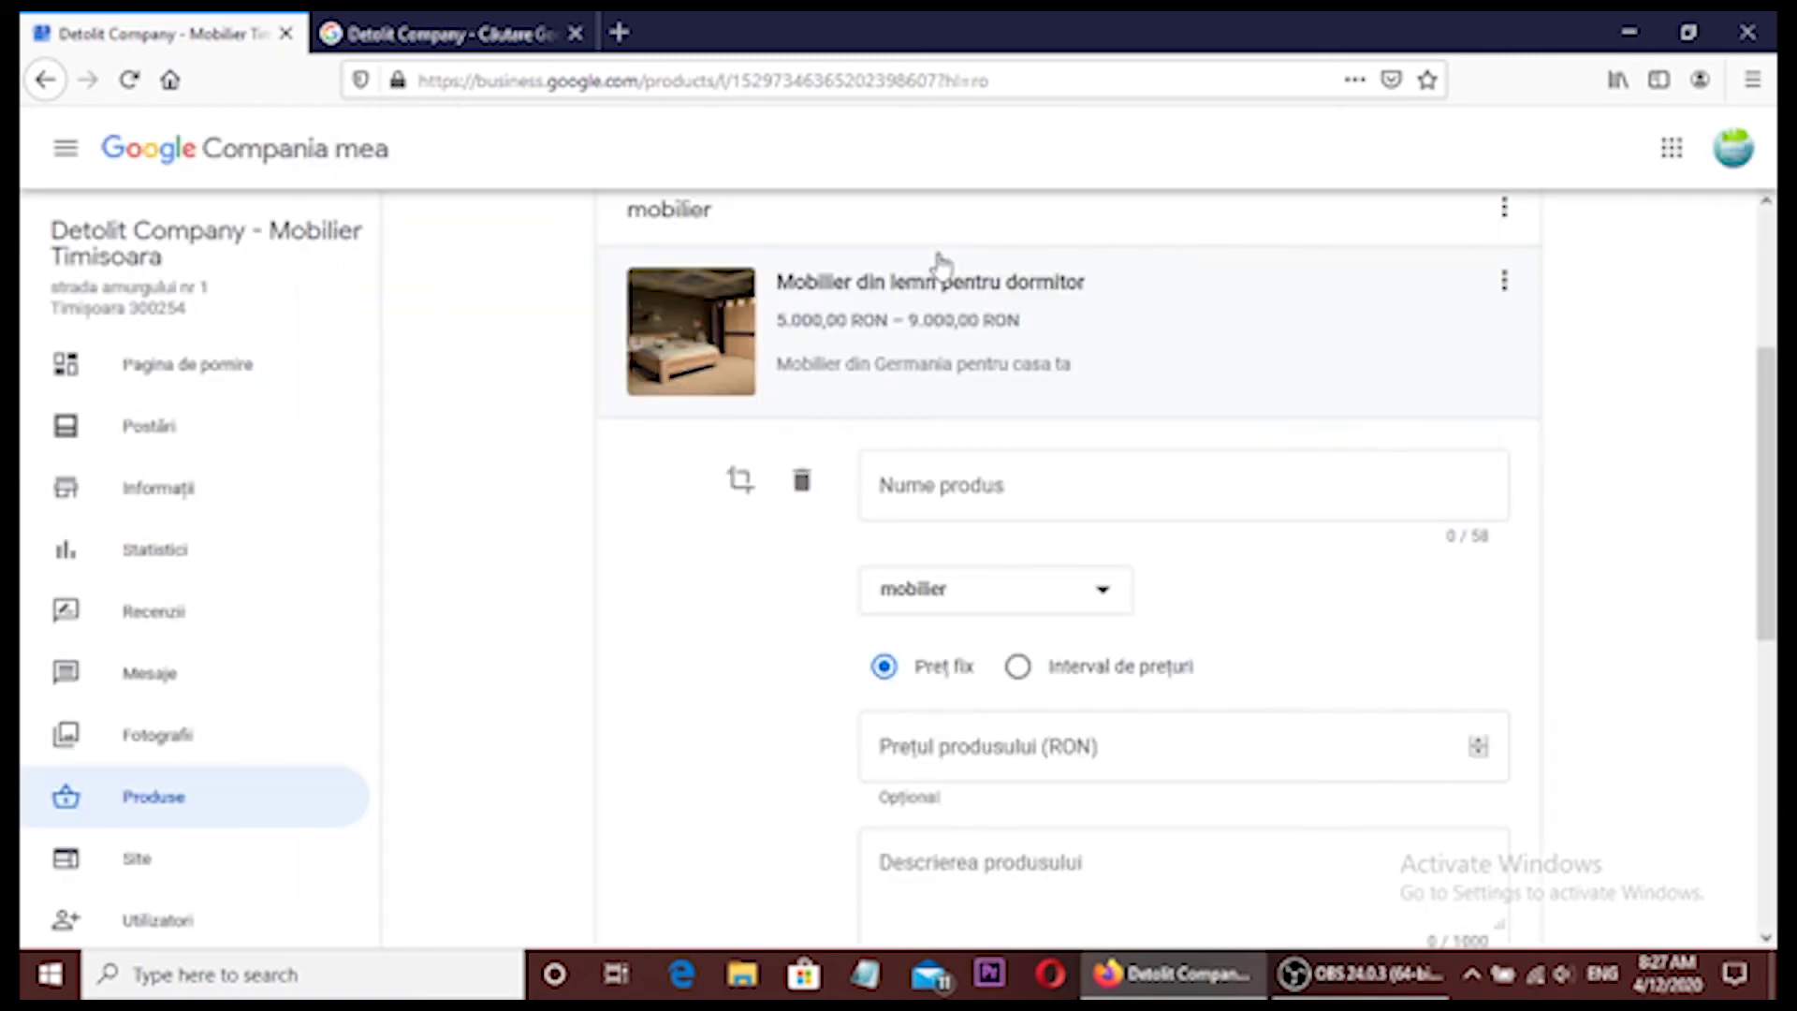
- Name the product "Mobilier dormitor Bern" and give it a price range of 5000 to 9000 RON
left_click(1013, 461)
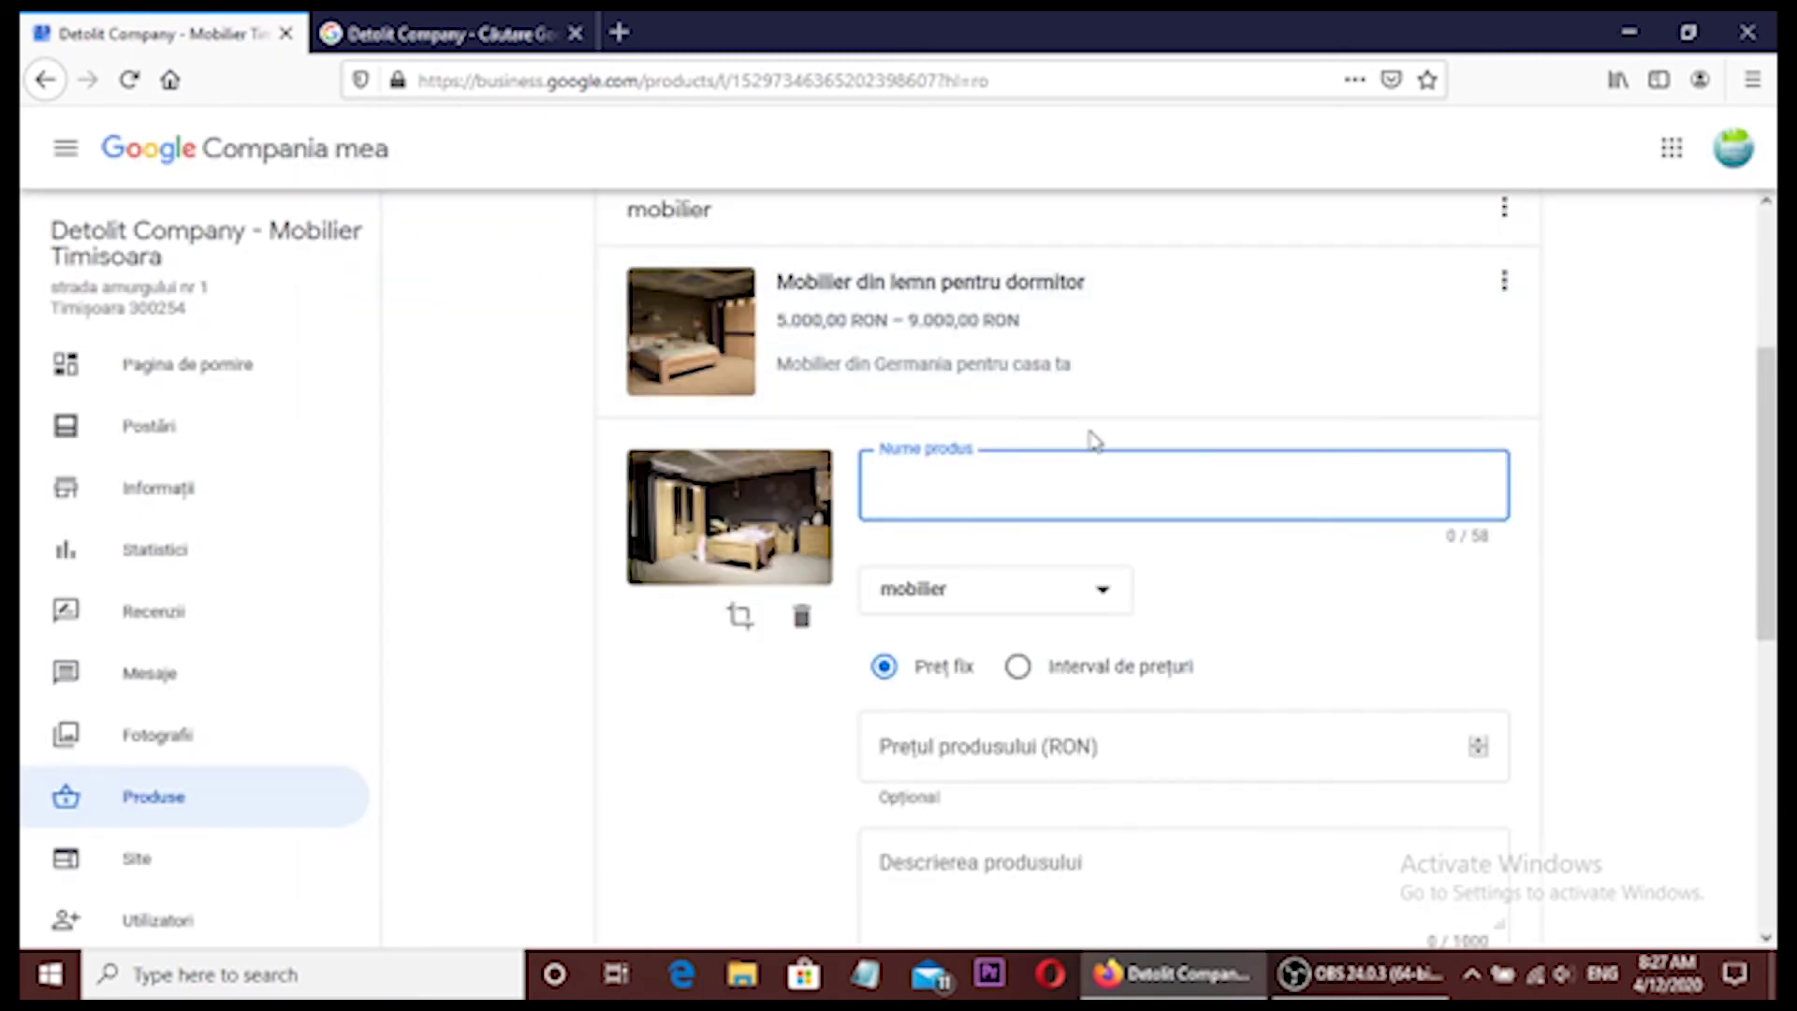
type("Mobilier dormi")
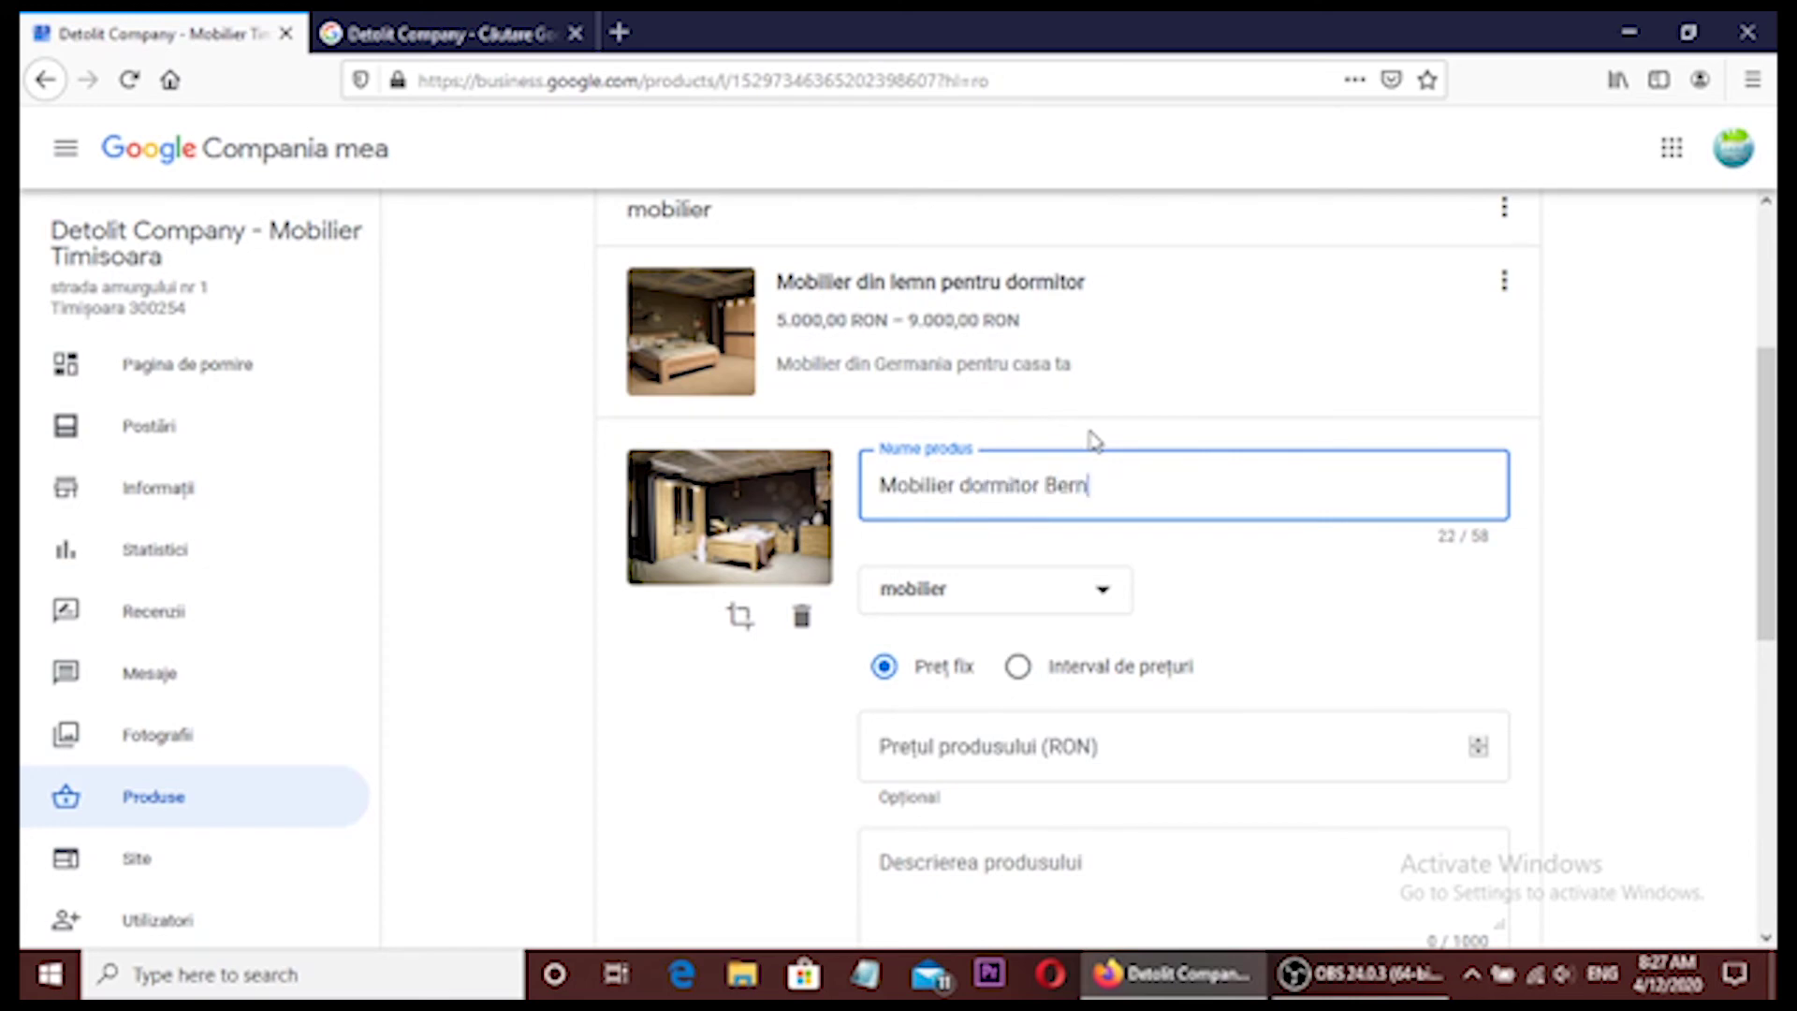
type("tor Bern")
left_click(1023, 665)
left_click(1004, 744)
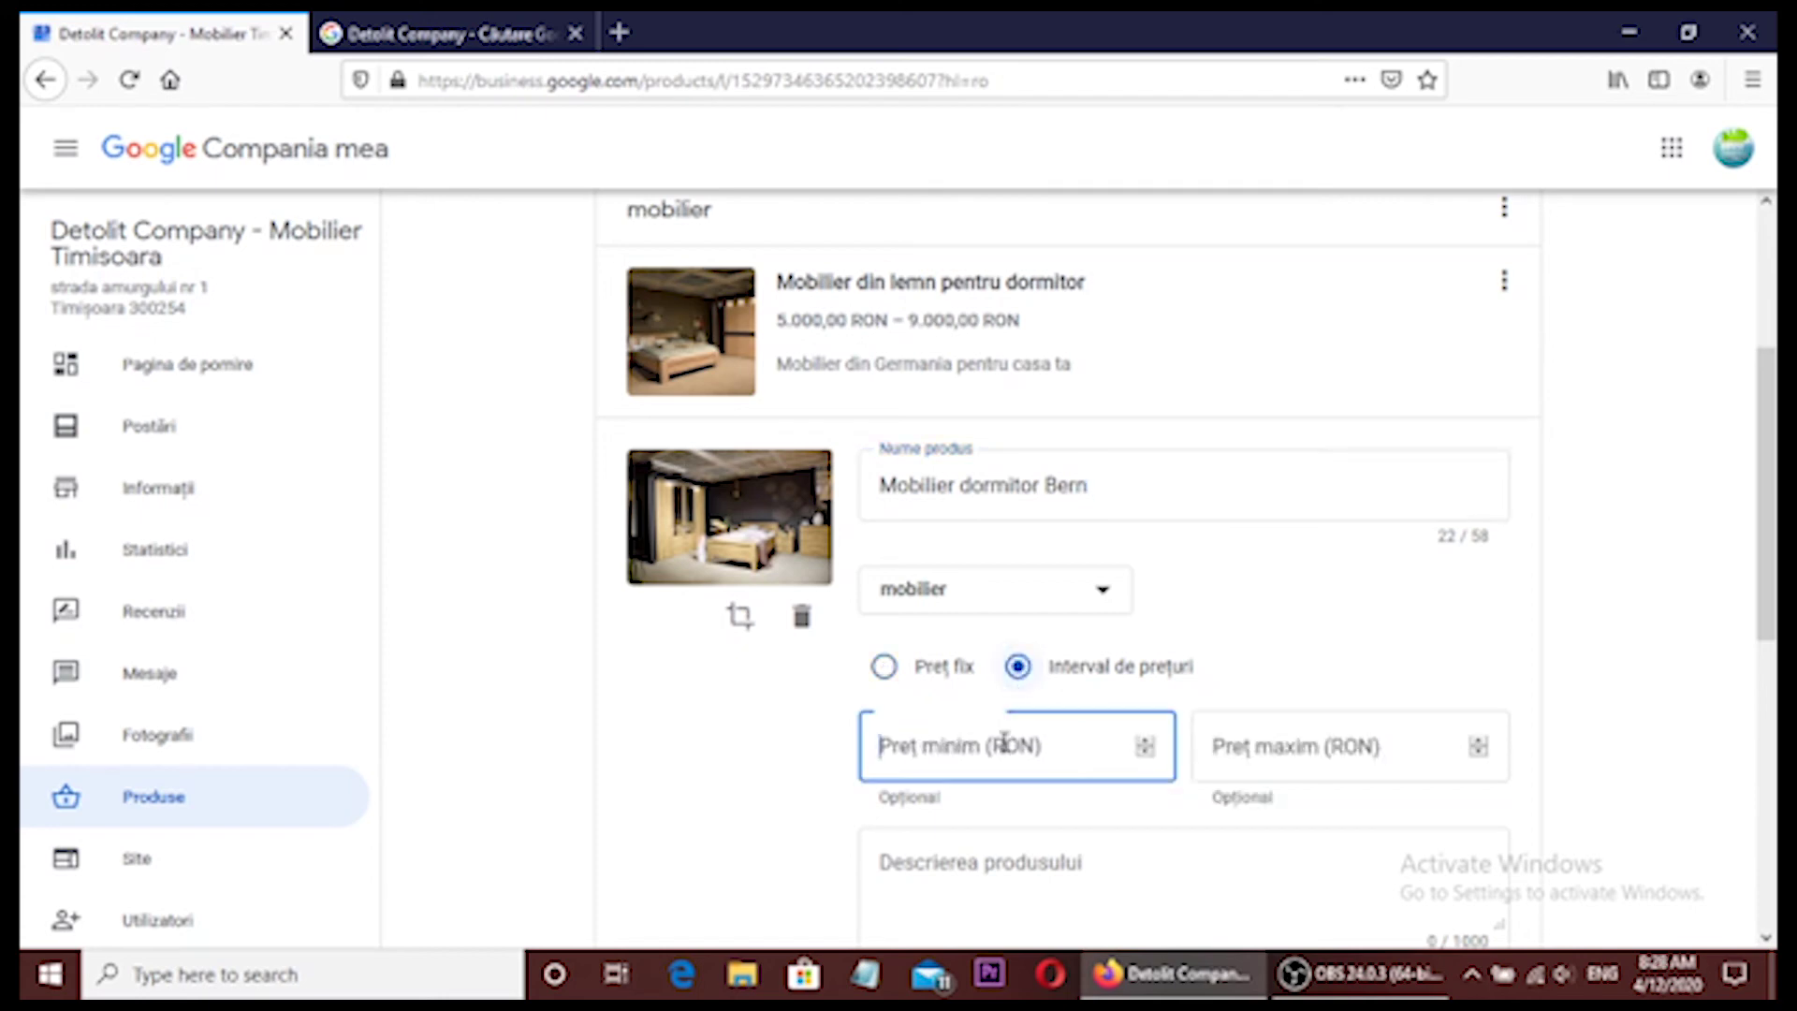
type("5000")
key("Tab")
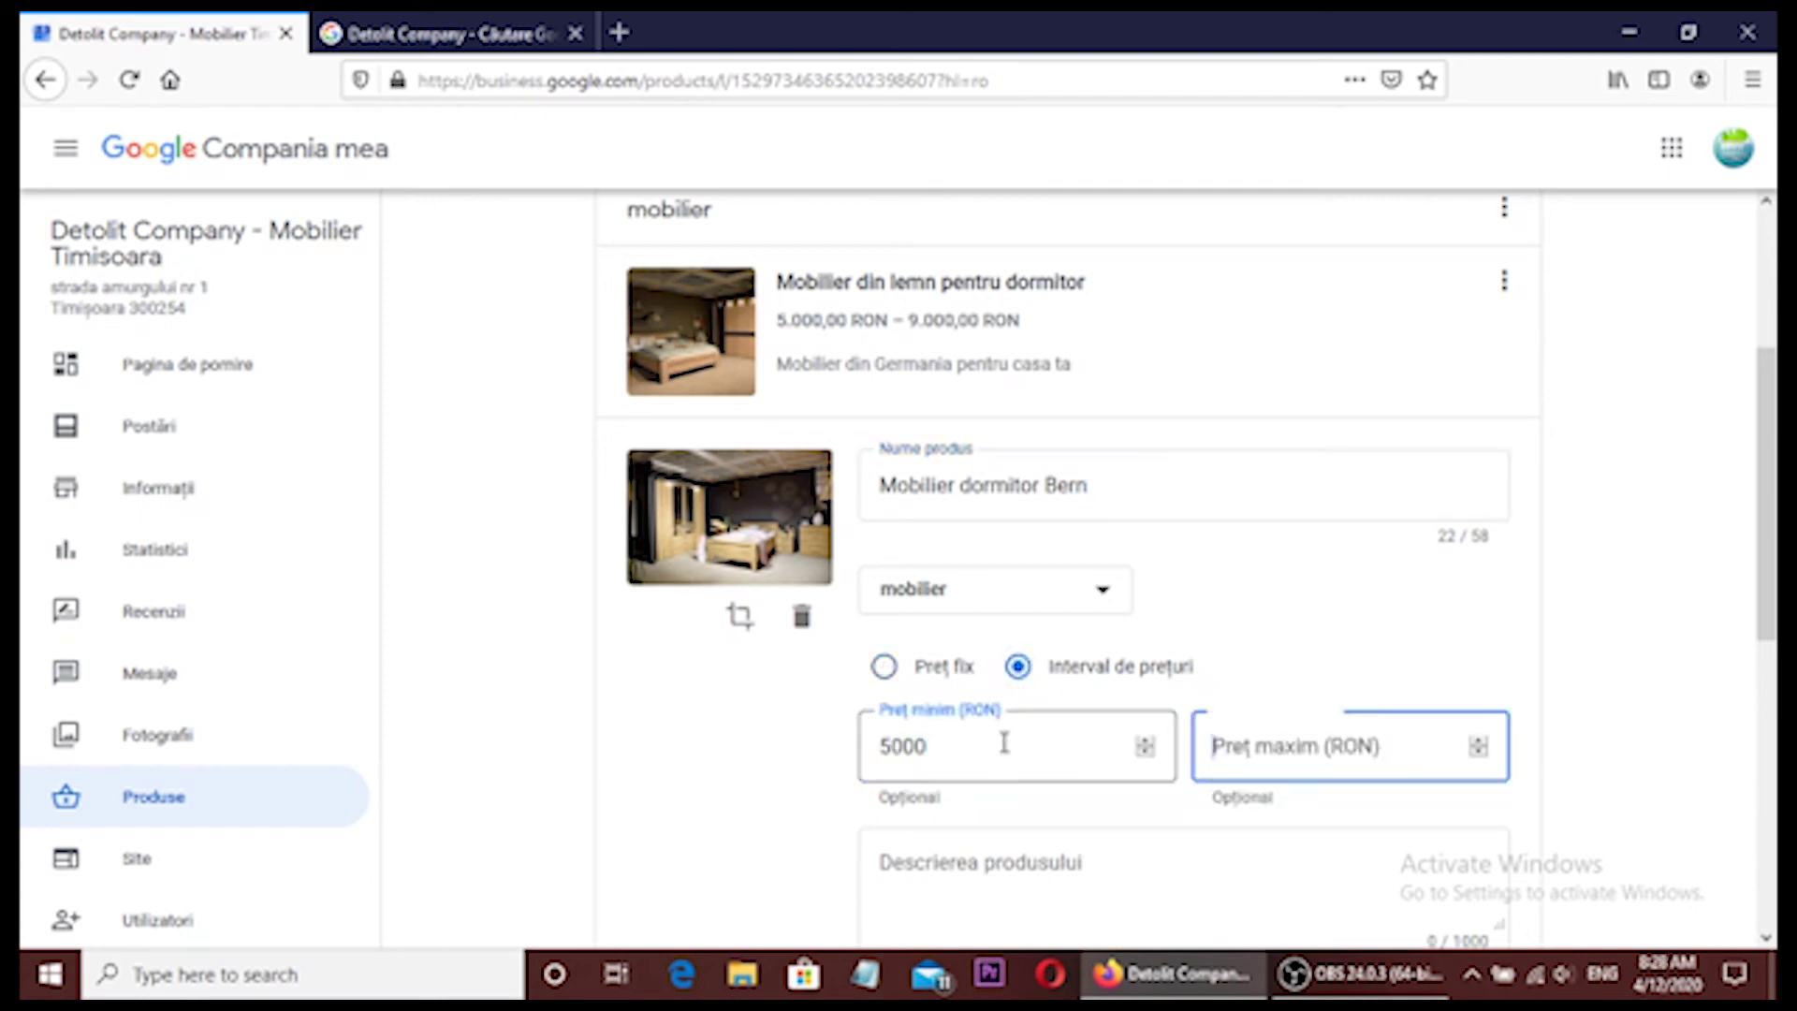
type("9000")
- Enter the product description "Mobilier de Dormitor Bern din Germania din lemn de calitate ridicata."
scroll(1004, 744, "down", 4)
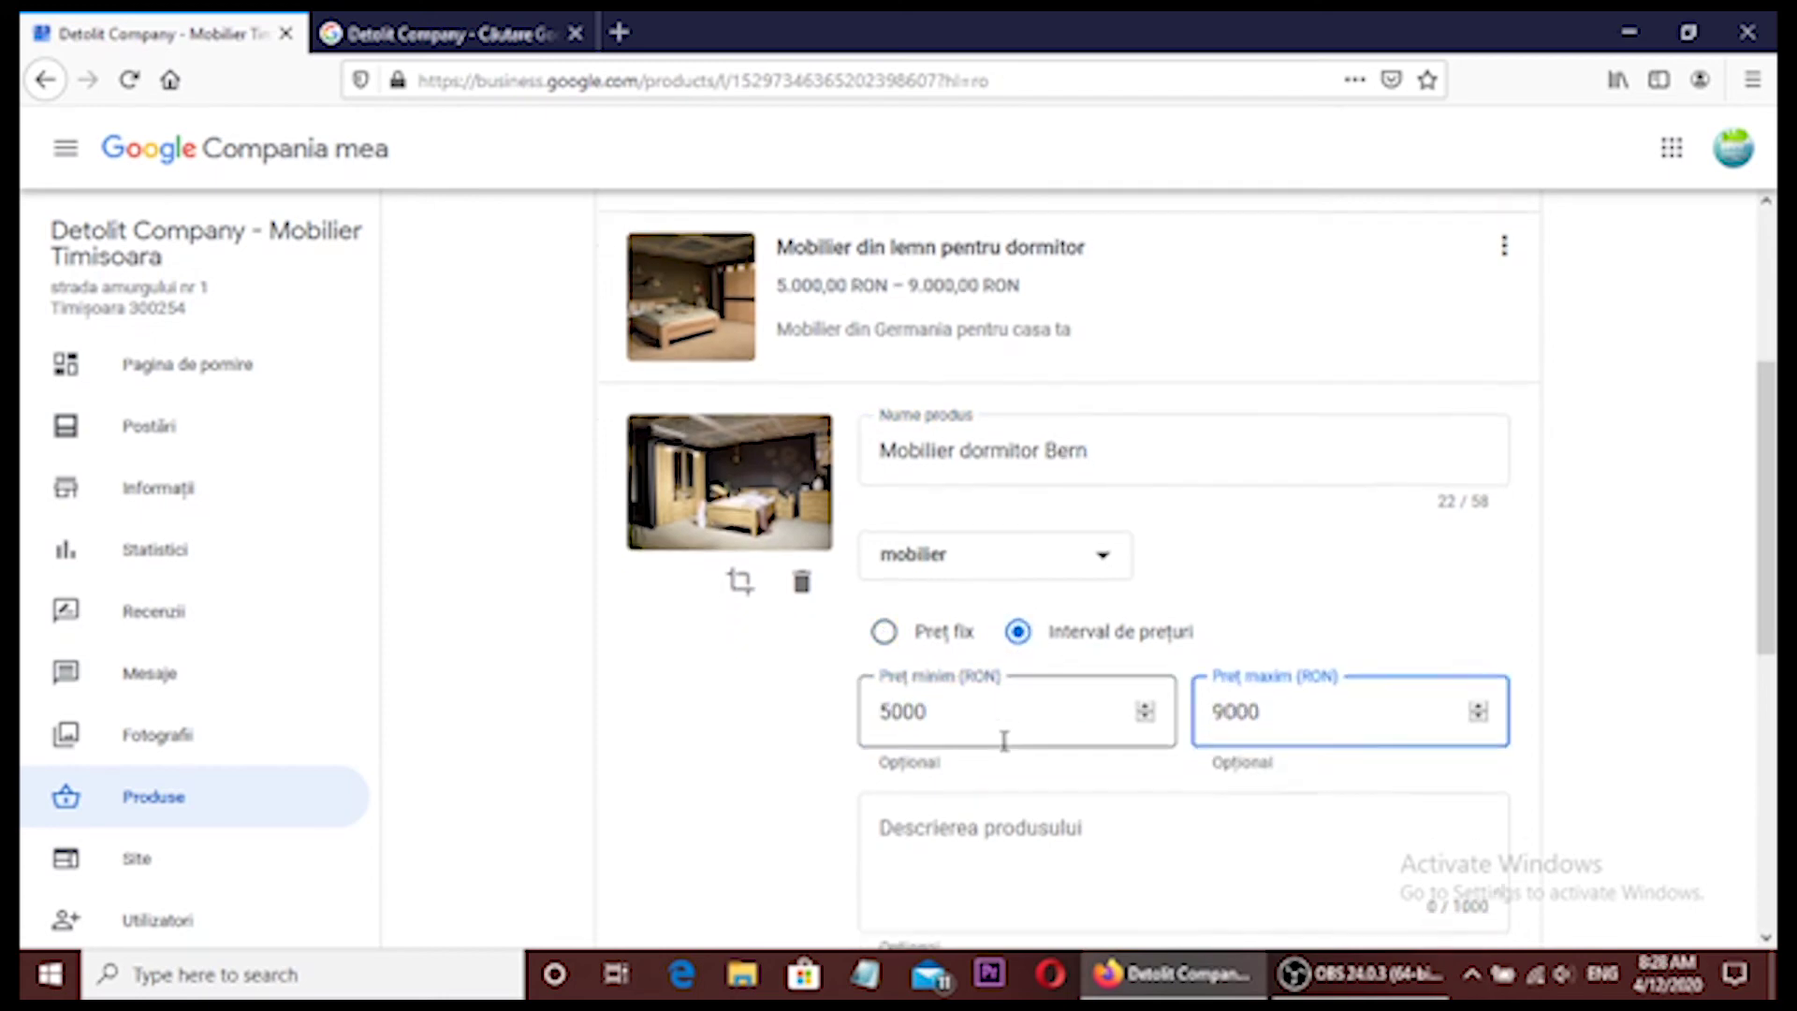
left_click(1031, 480)
type("M")
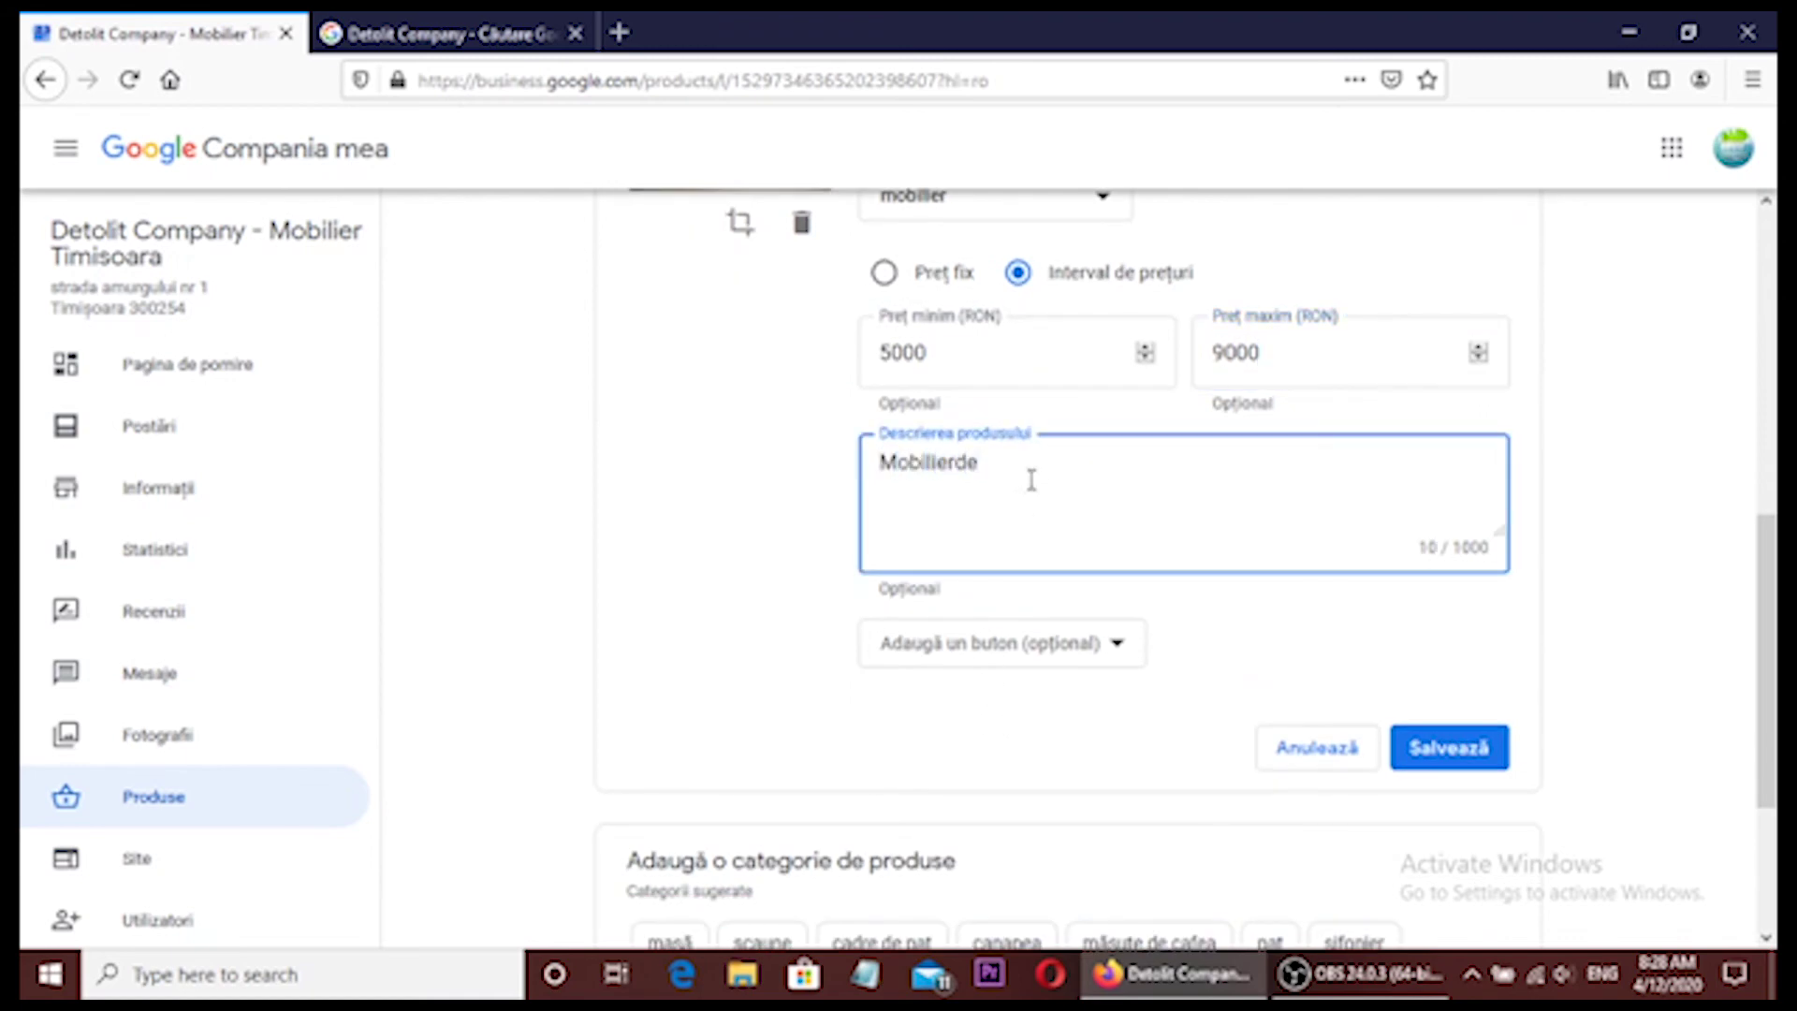
type("obilier de Dormitor Bern din G")
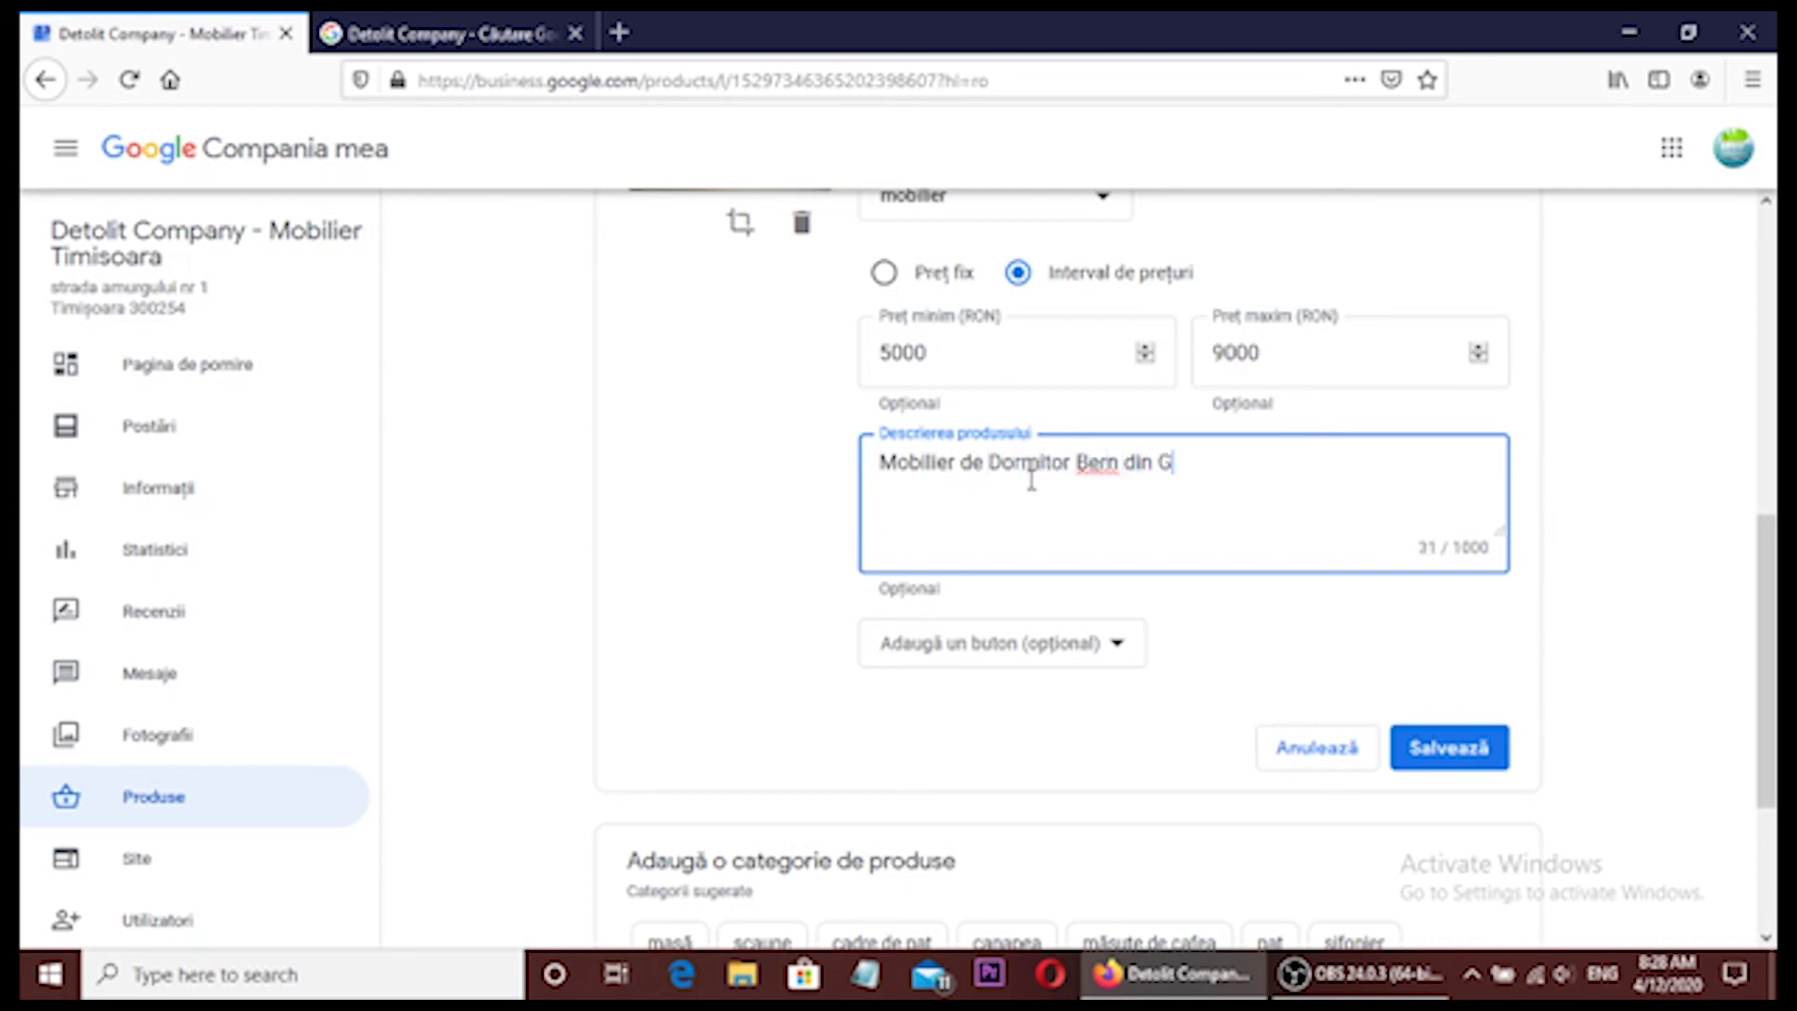
type("ermania din")
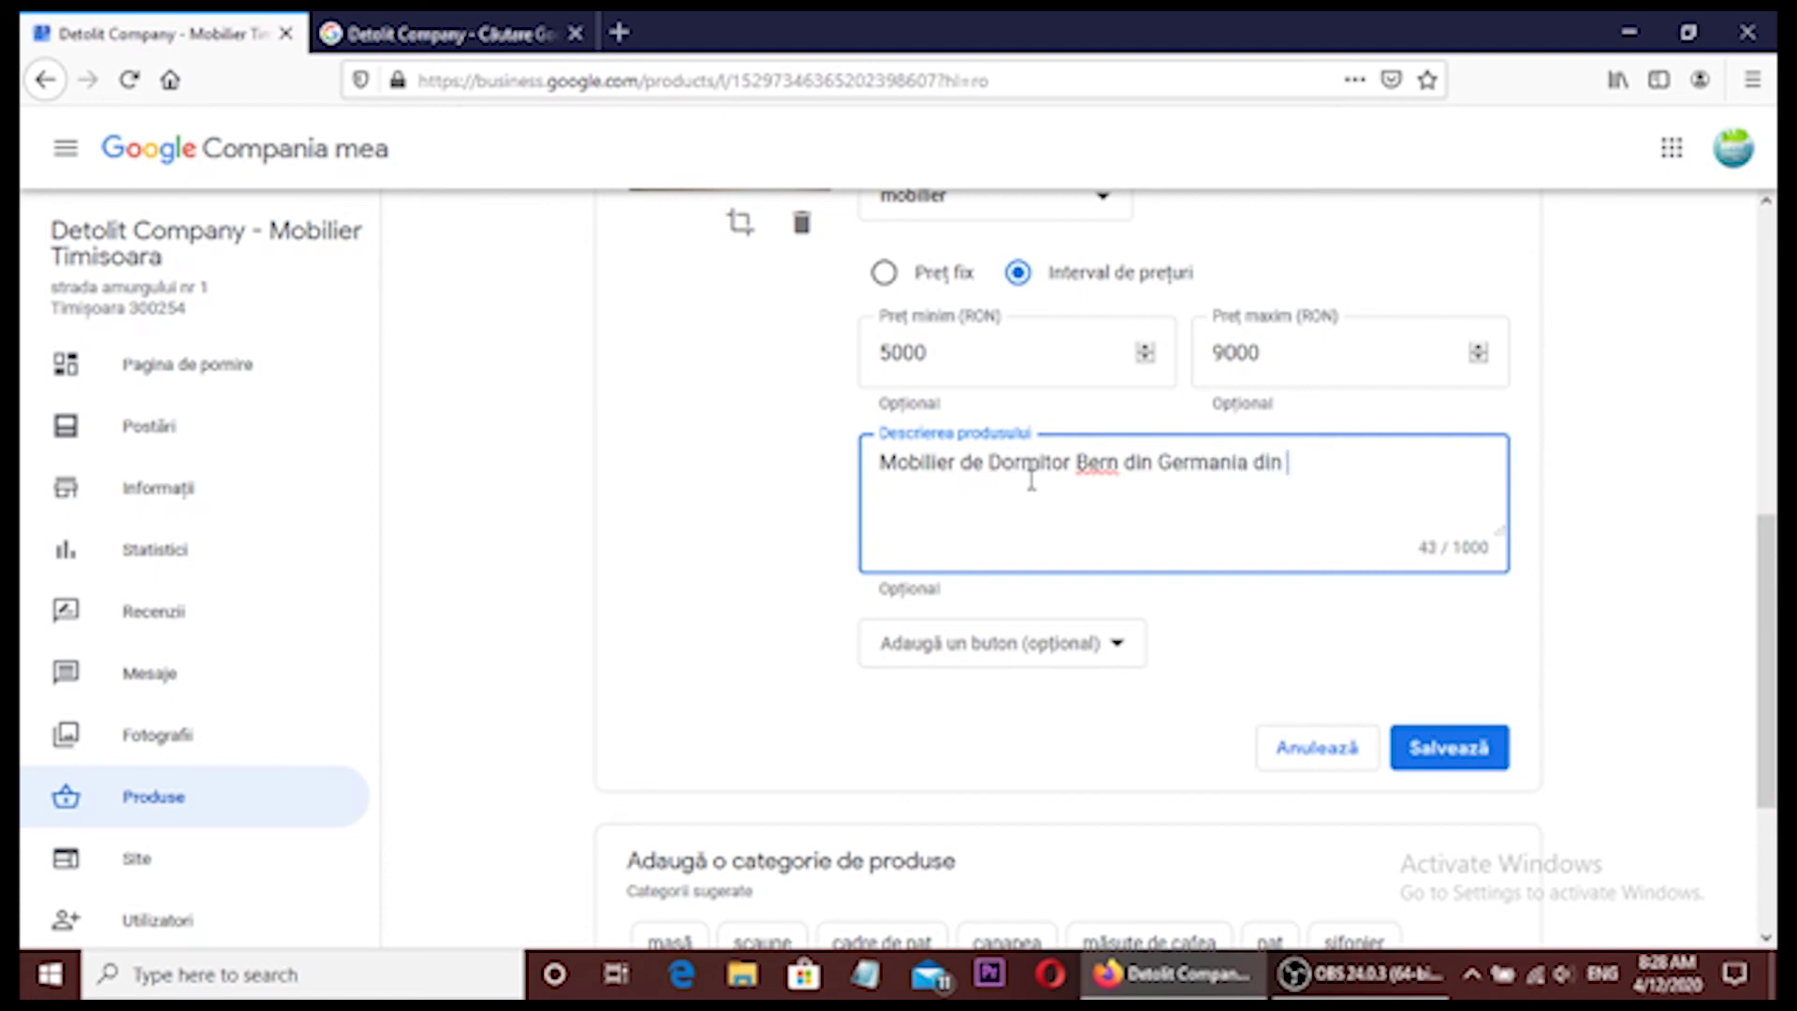
type(" lemn de calitat")
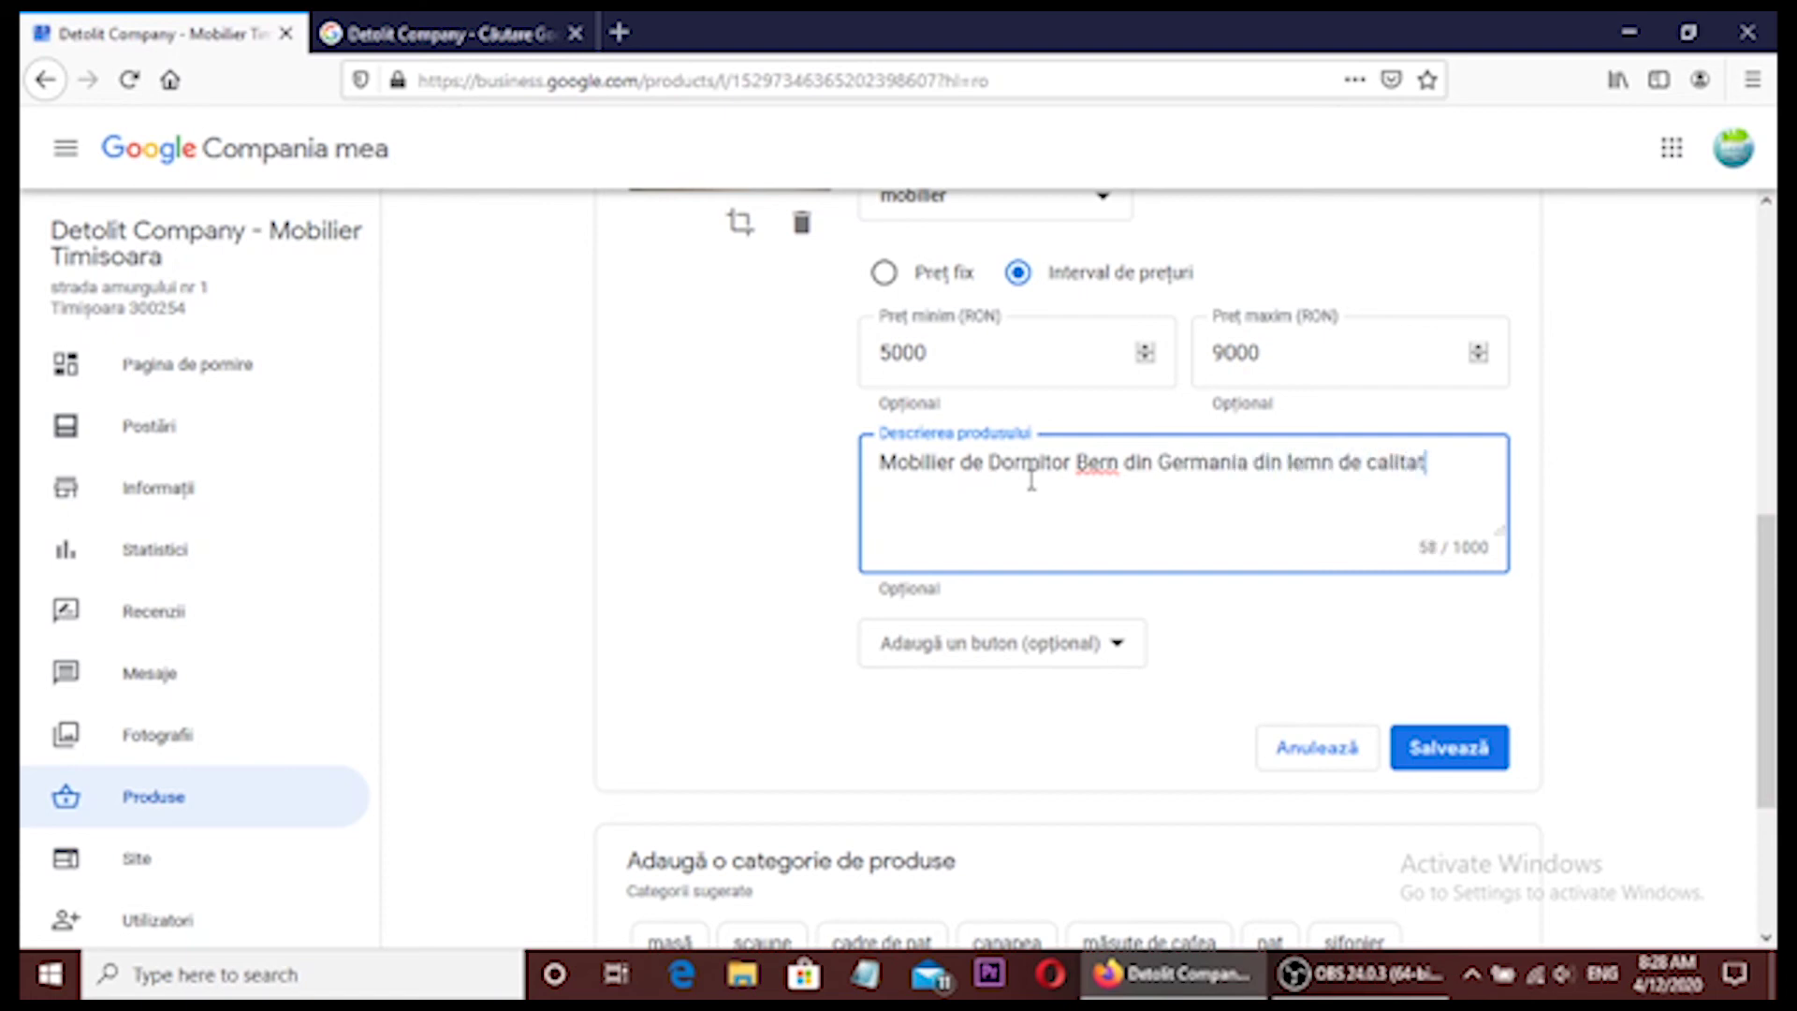
type("e ridicata.")
left_click(1045, 643)
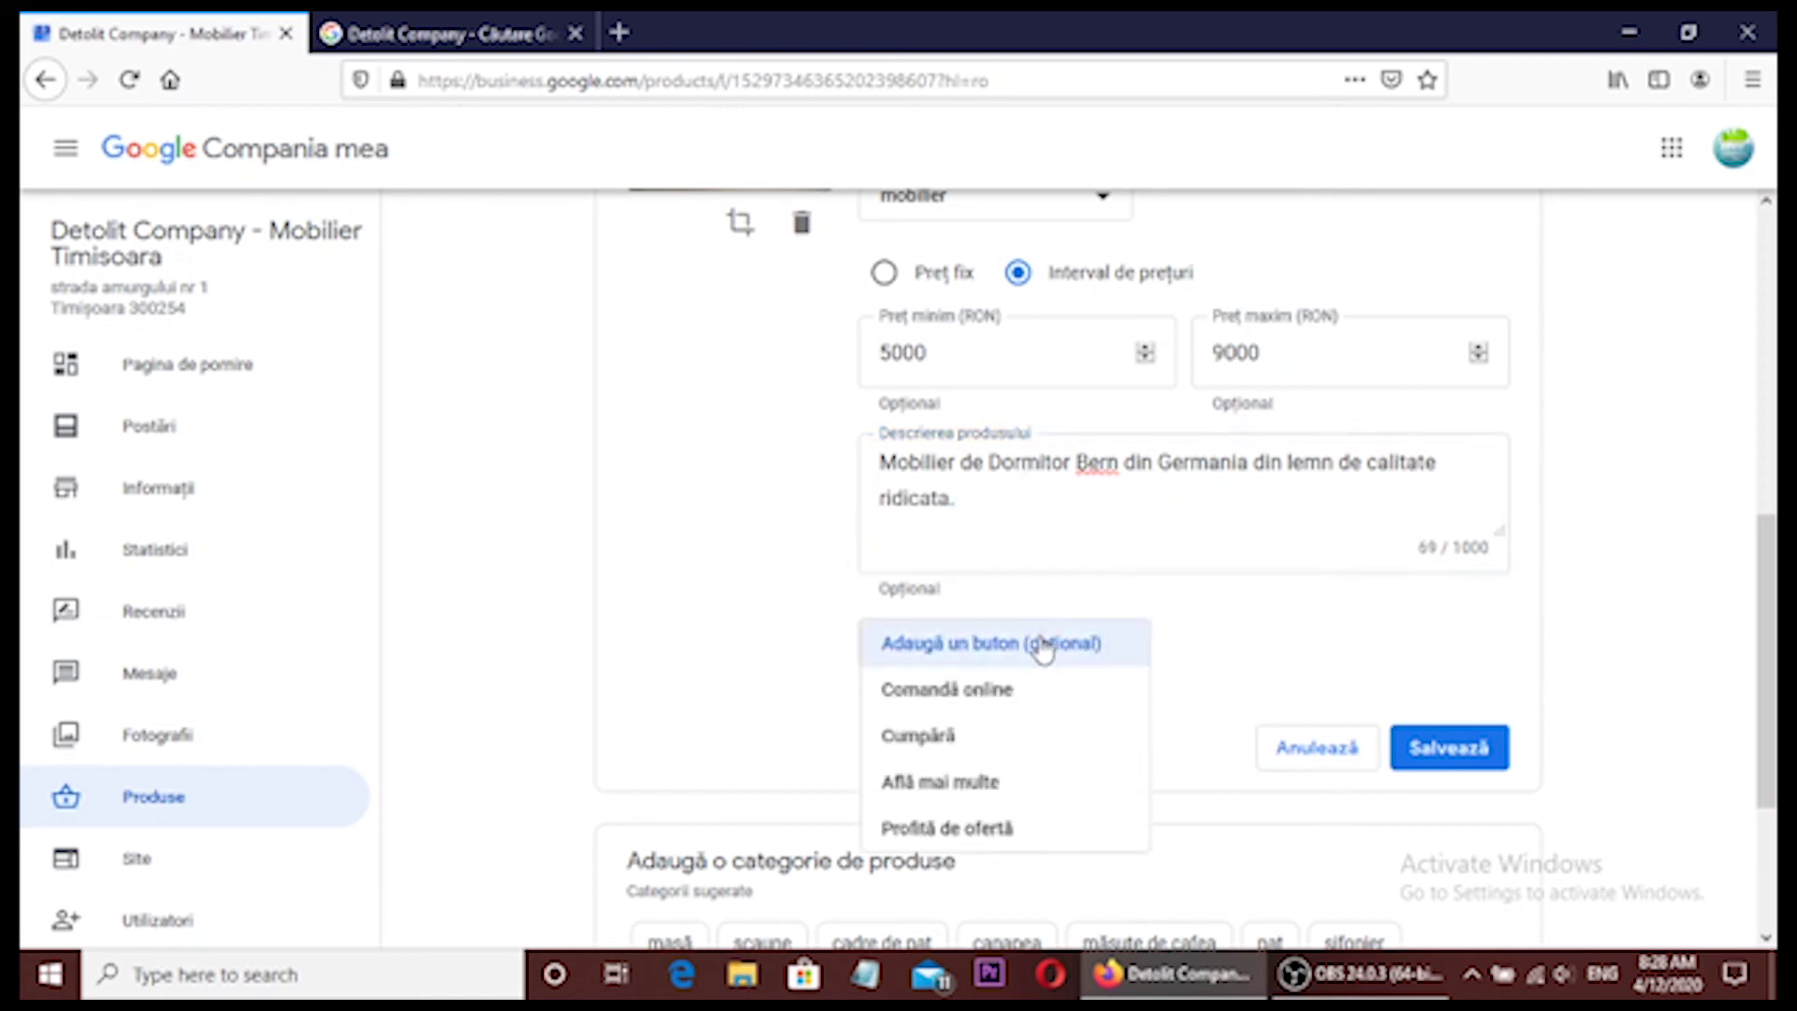
left_click(972, 736)
left_click(994, 709)
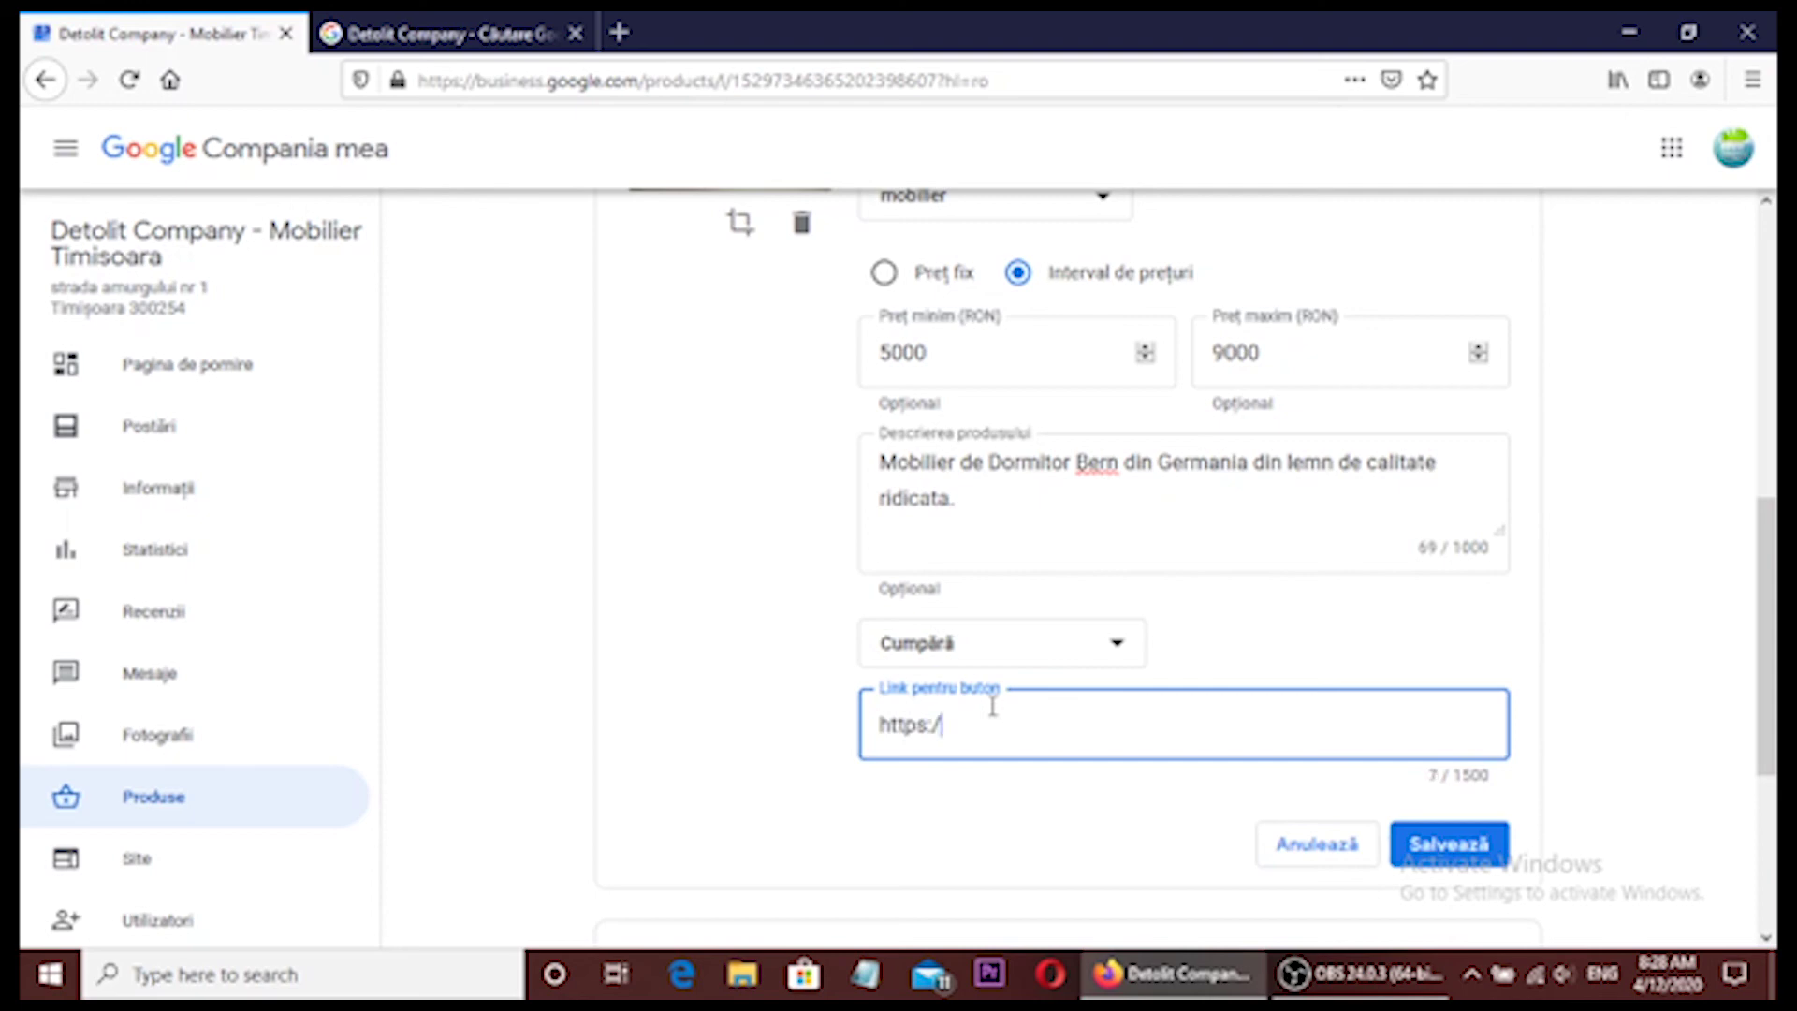
type("https://mobila-detolit.ro")
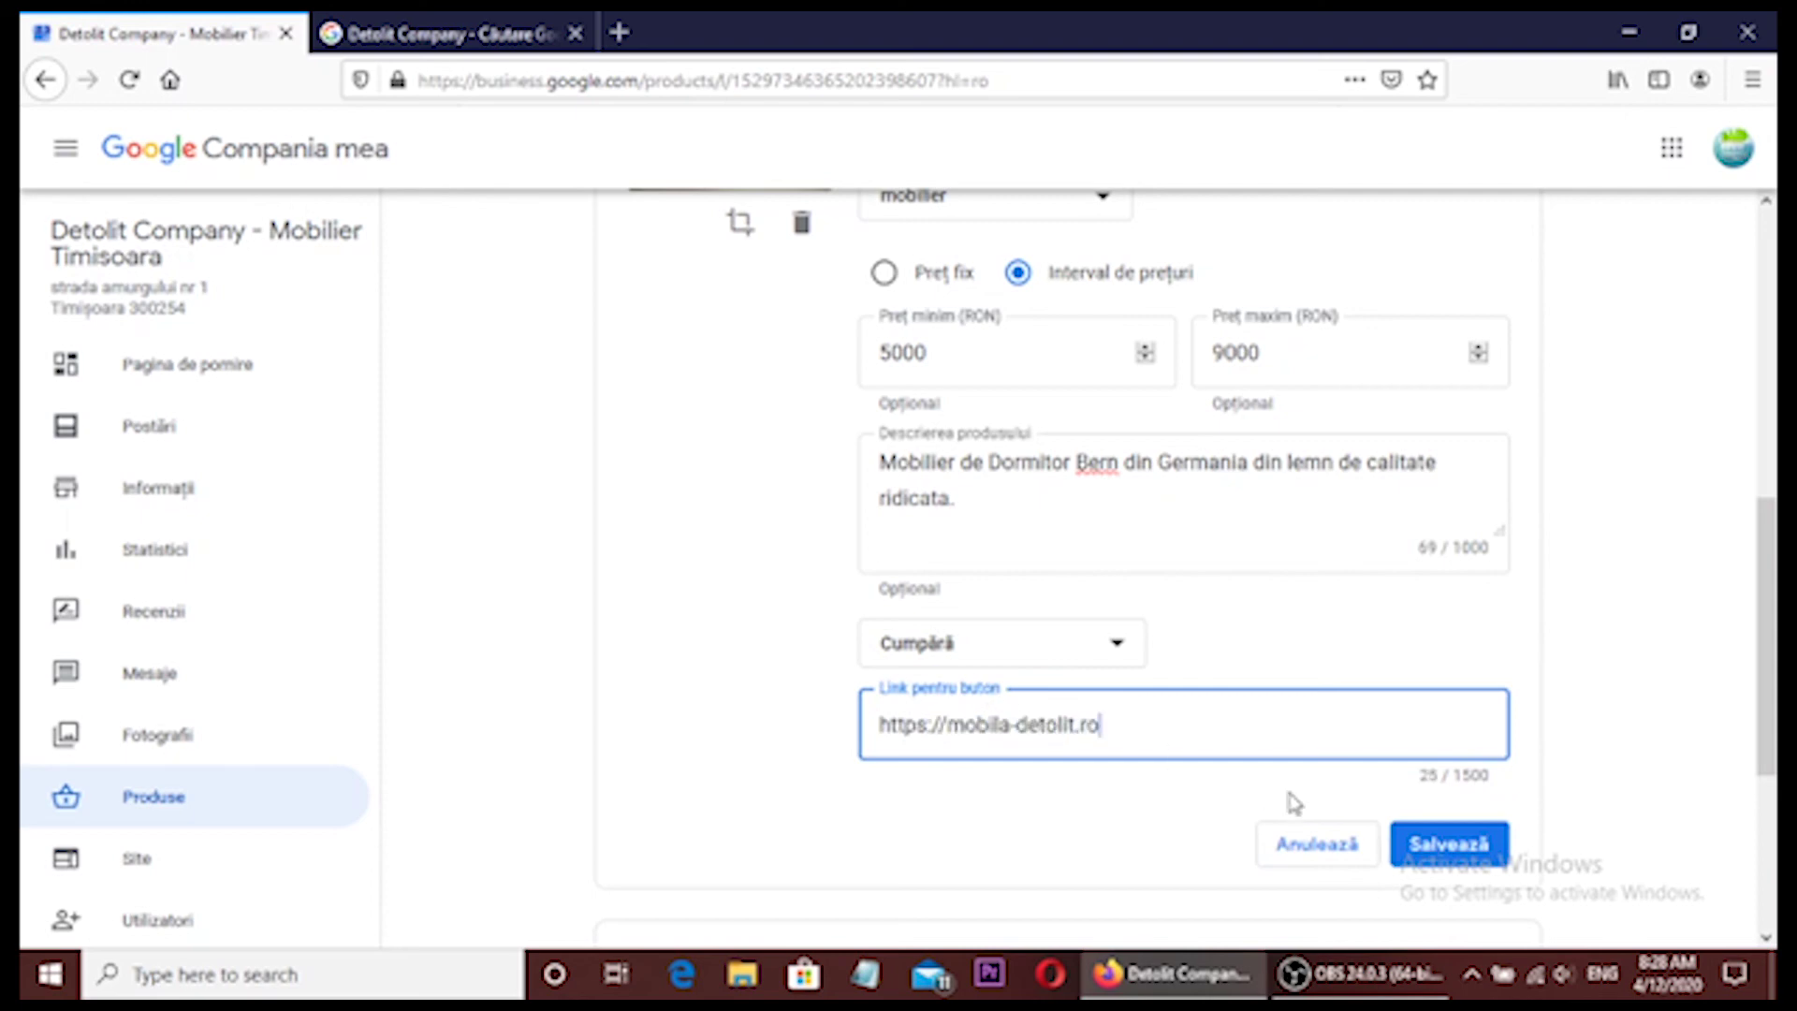
left_click(1457, 846)
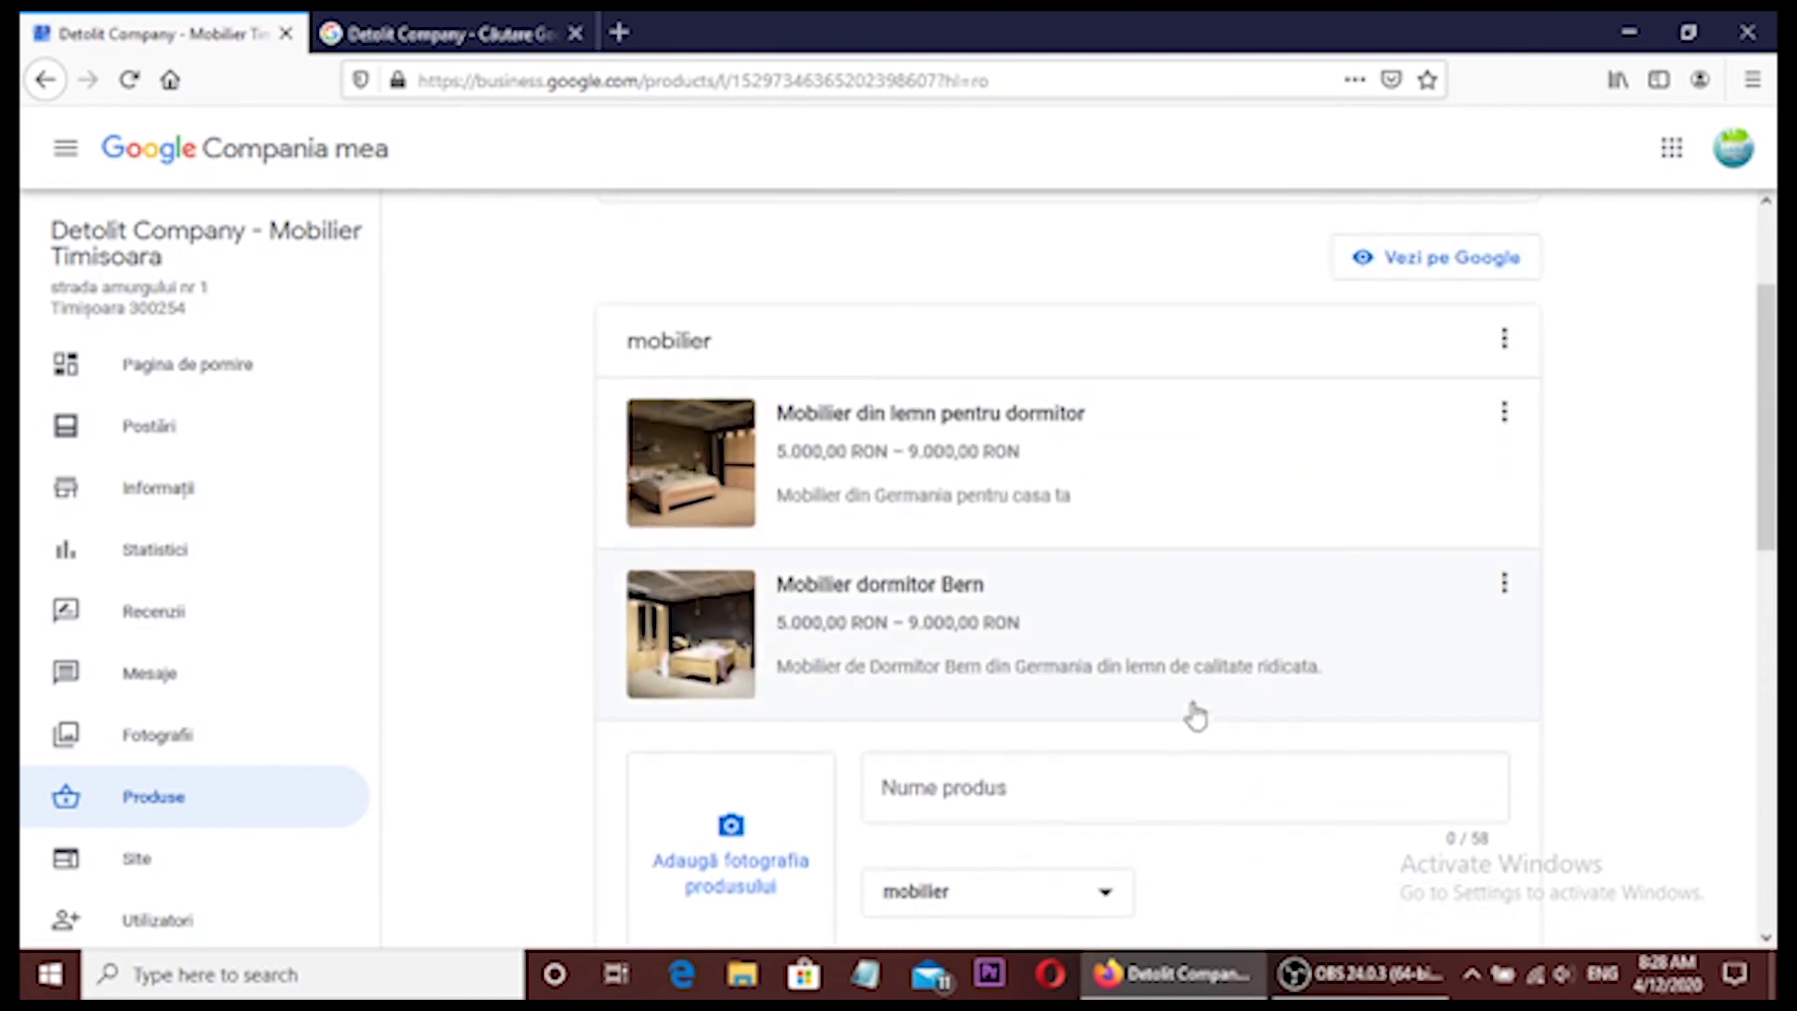
- Go to the business profile's home page and decline the 200 RON advertising credit offer
scroll(803, 608, "up", 2)
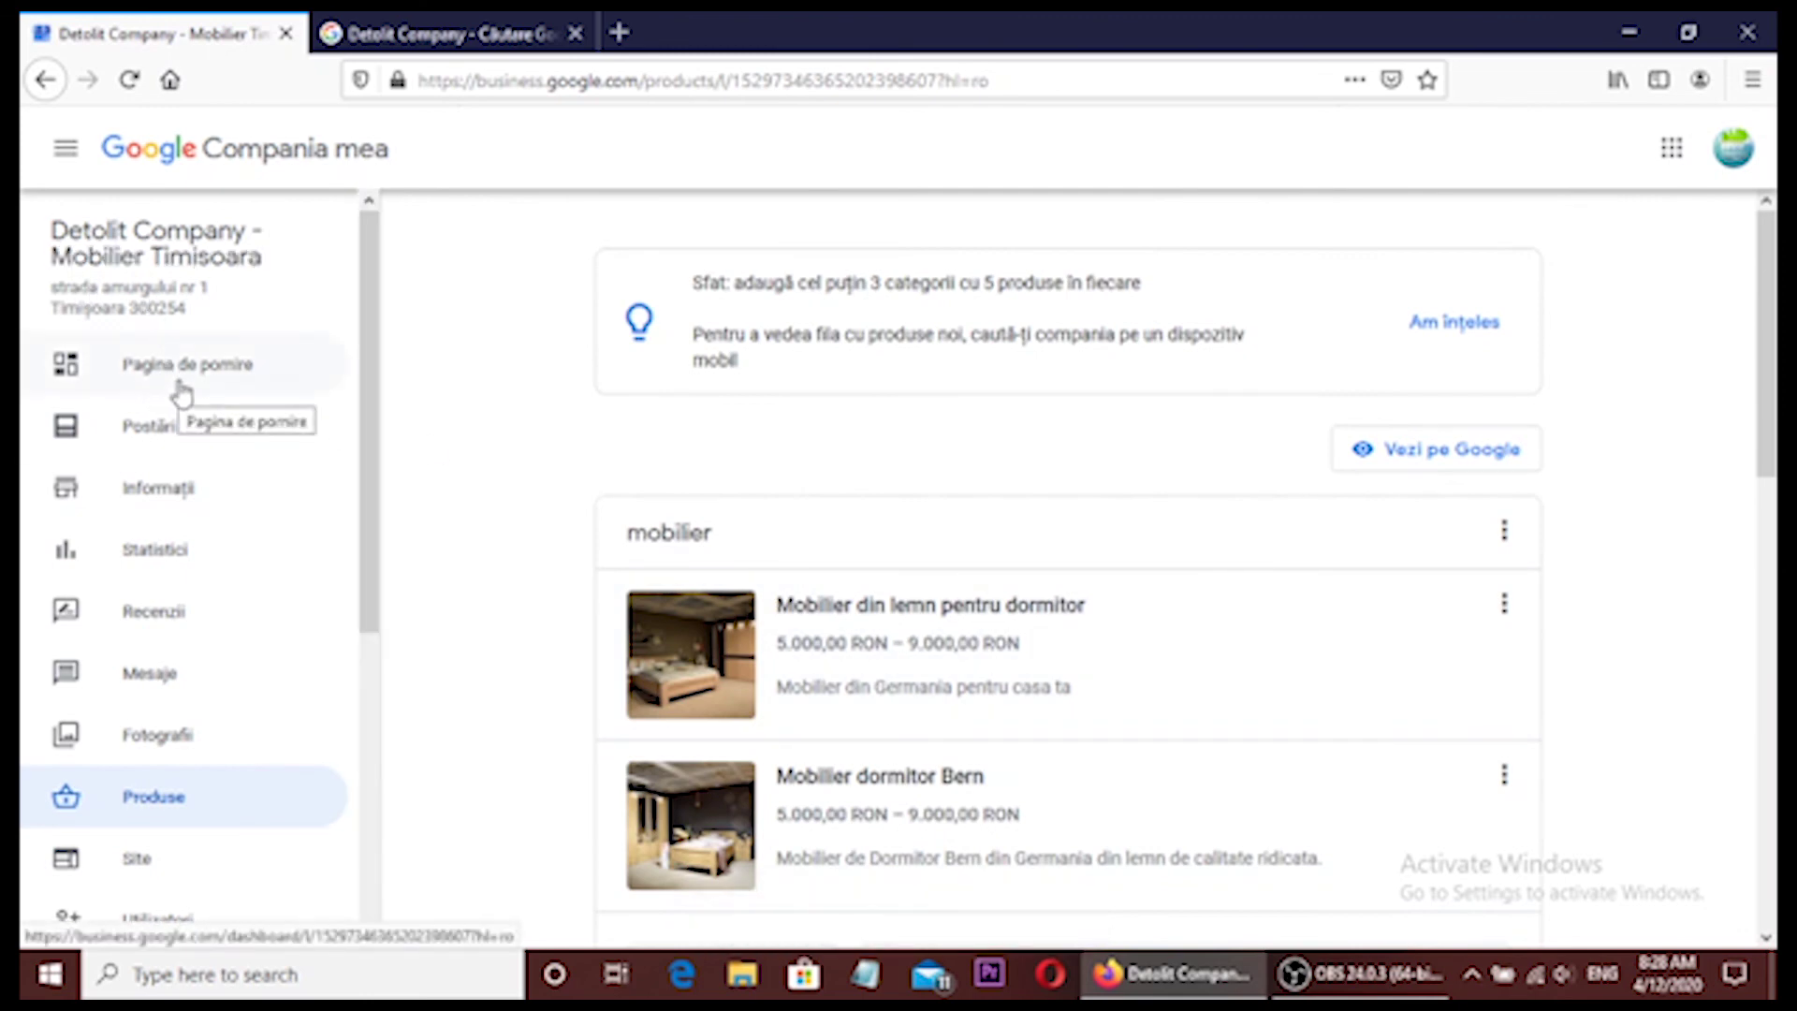
left_click(180, 387)
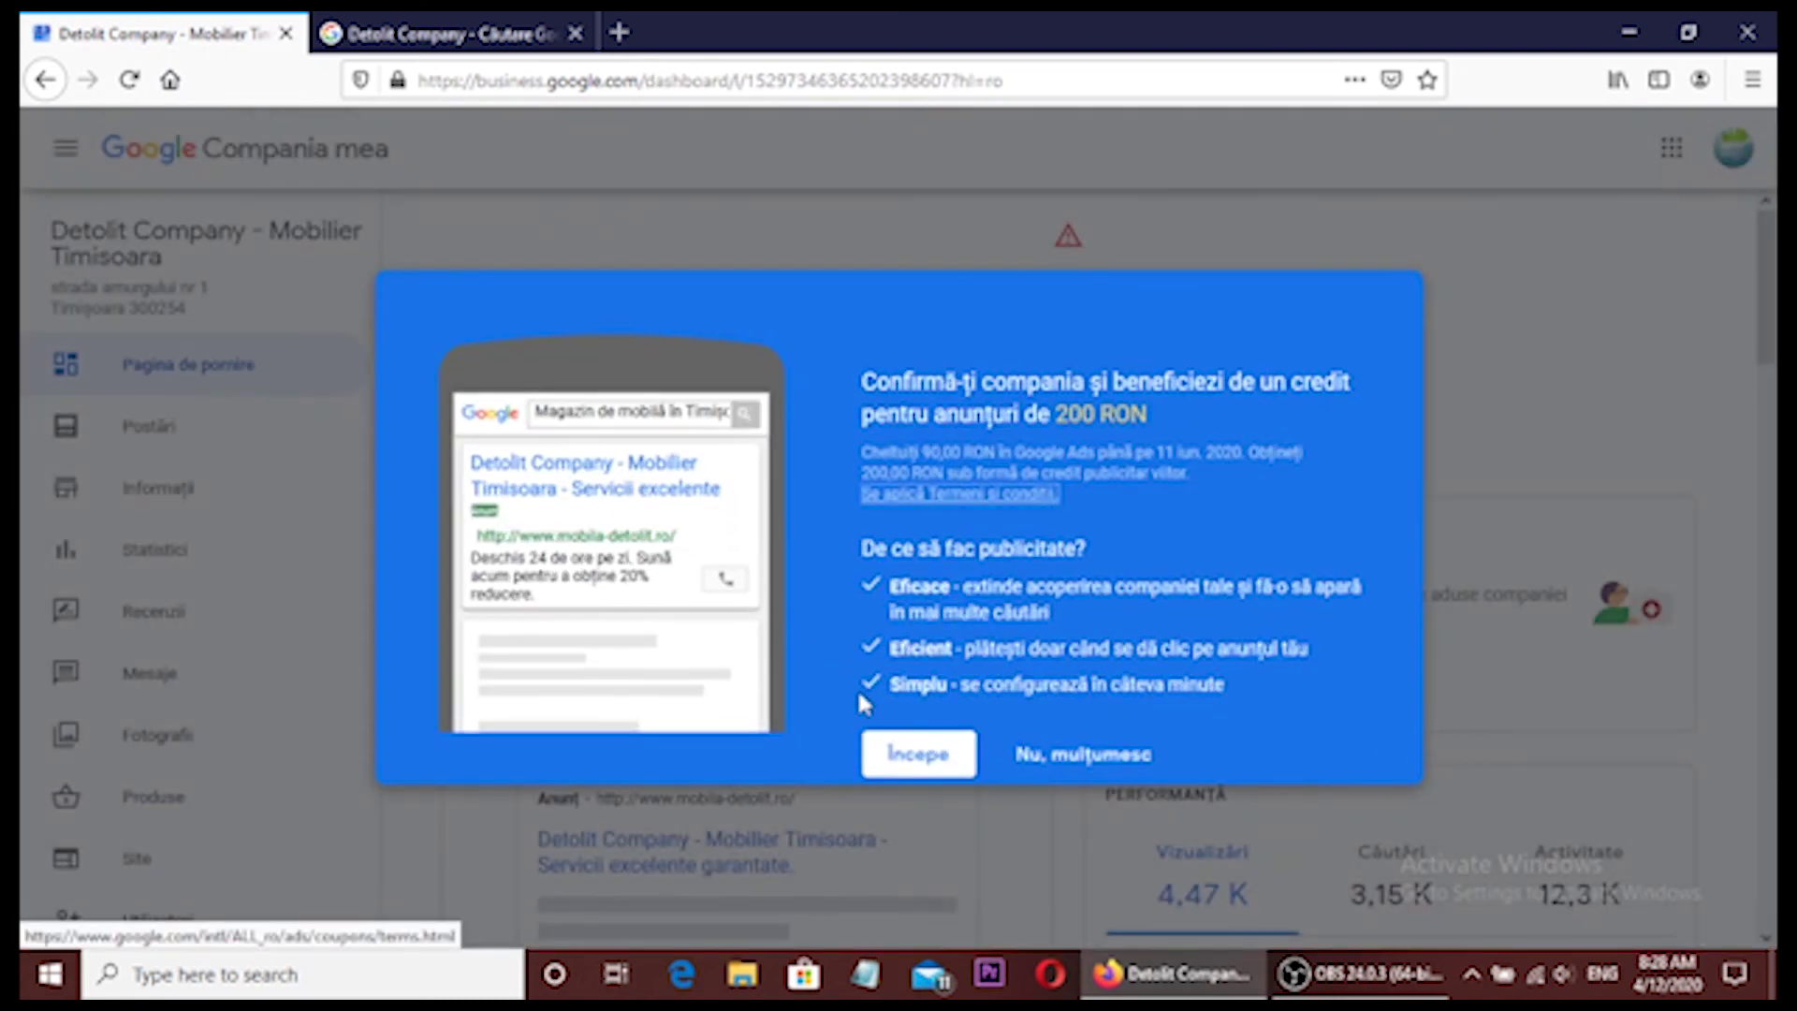
left_click(1052, 753)
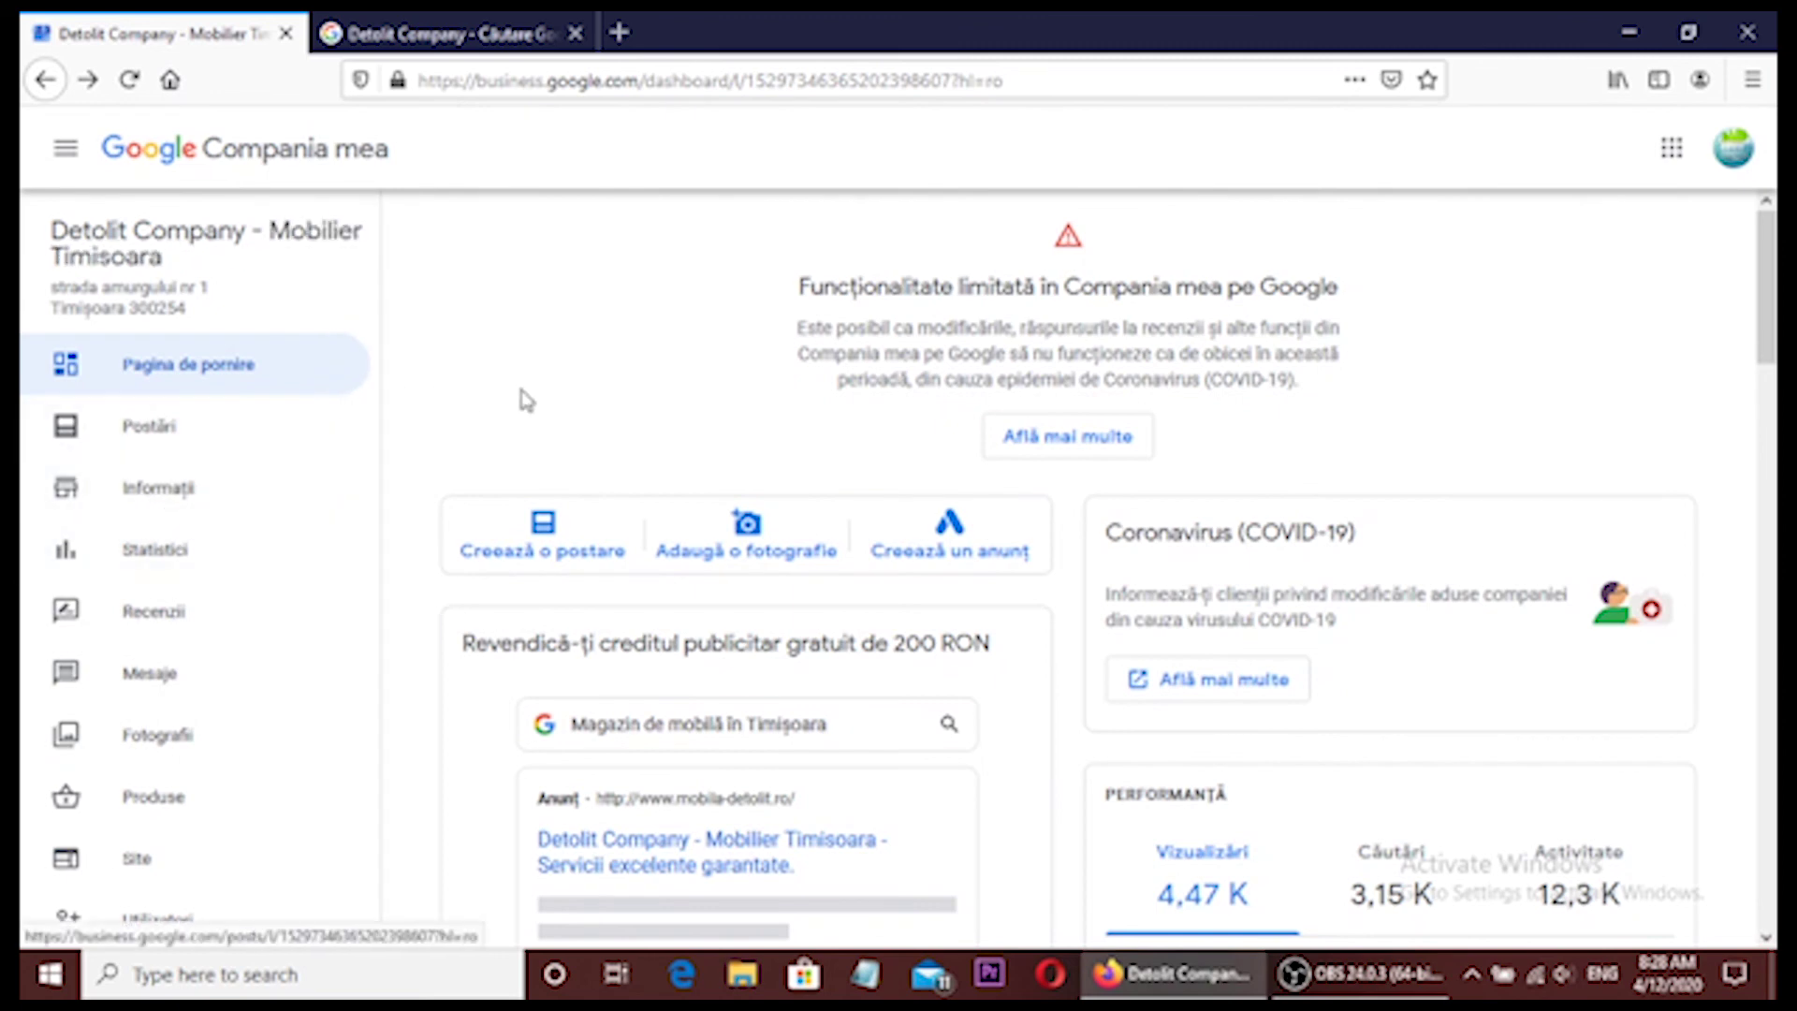
- Open the business's posts page, dismiss the introduction to offer posts, and look through the previously published posts
left_click(159, 434)
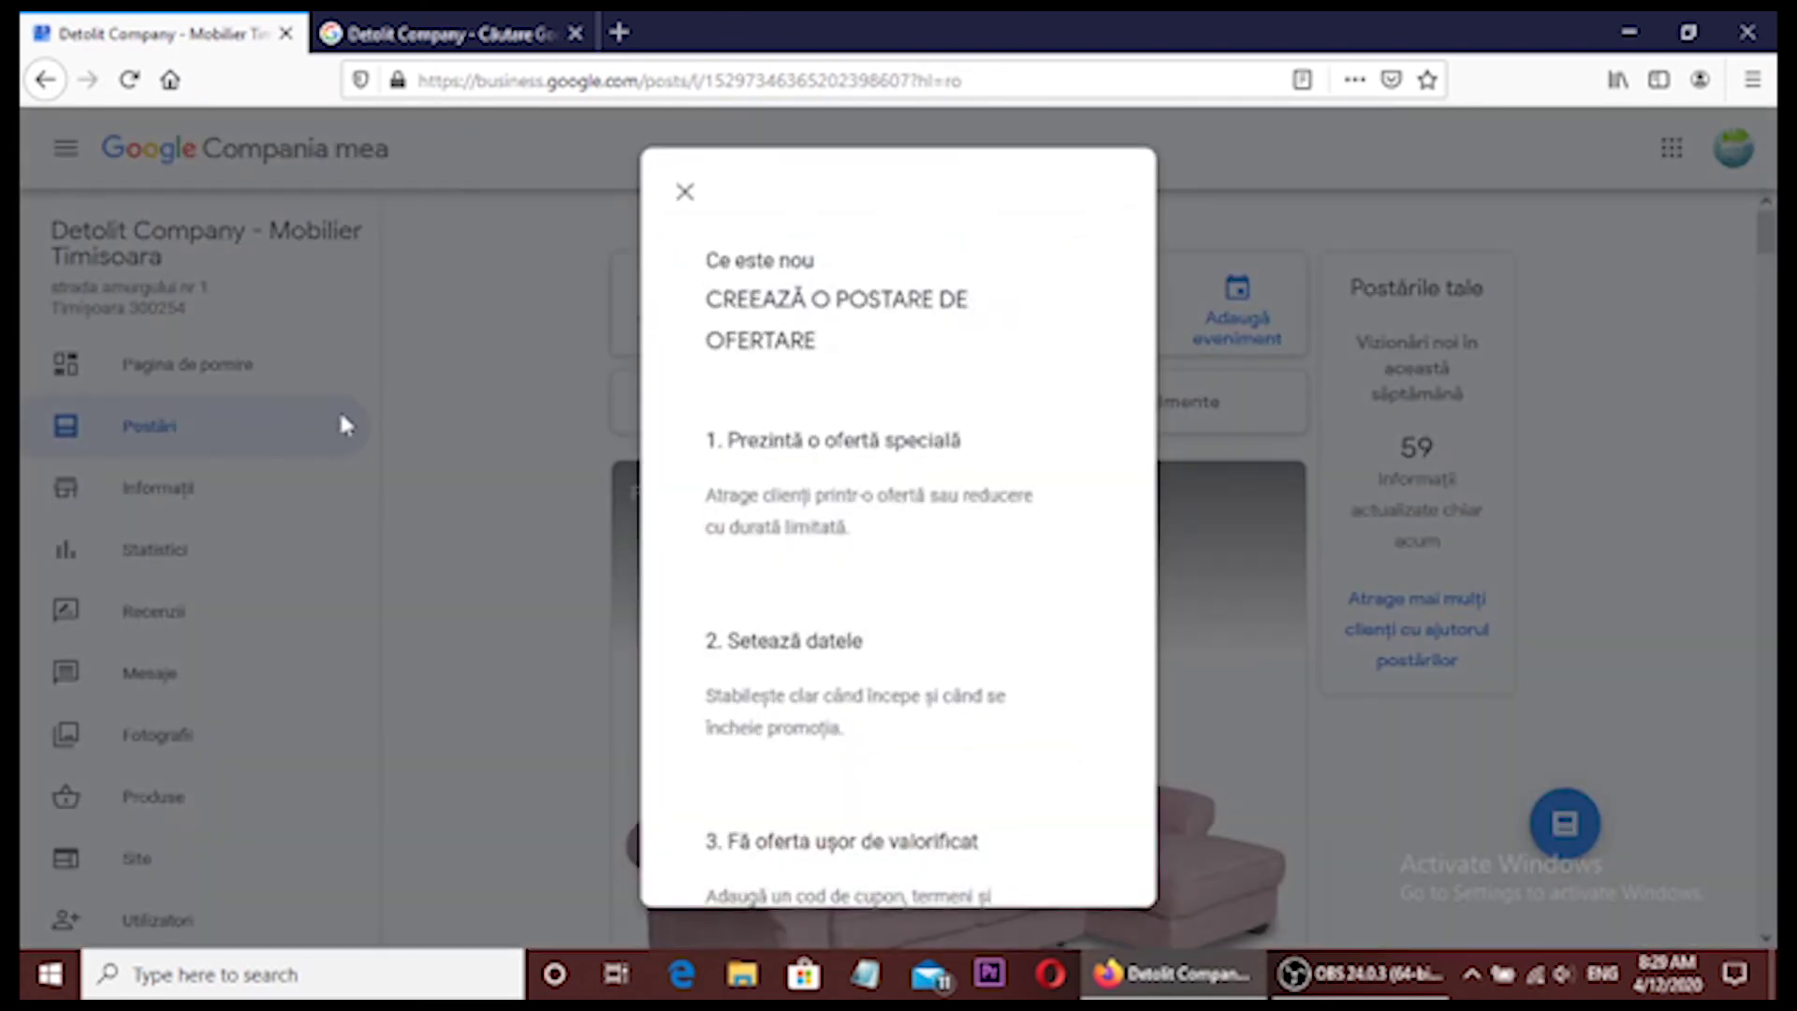
left_click(684, 192)
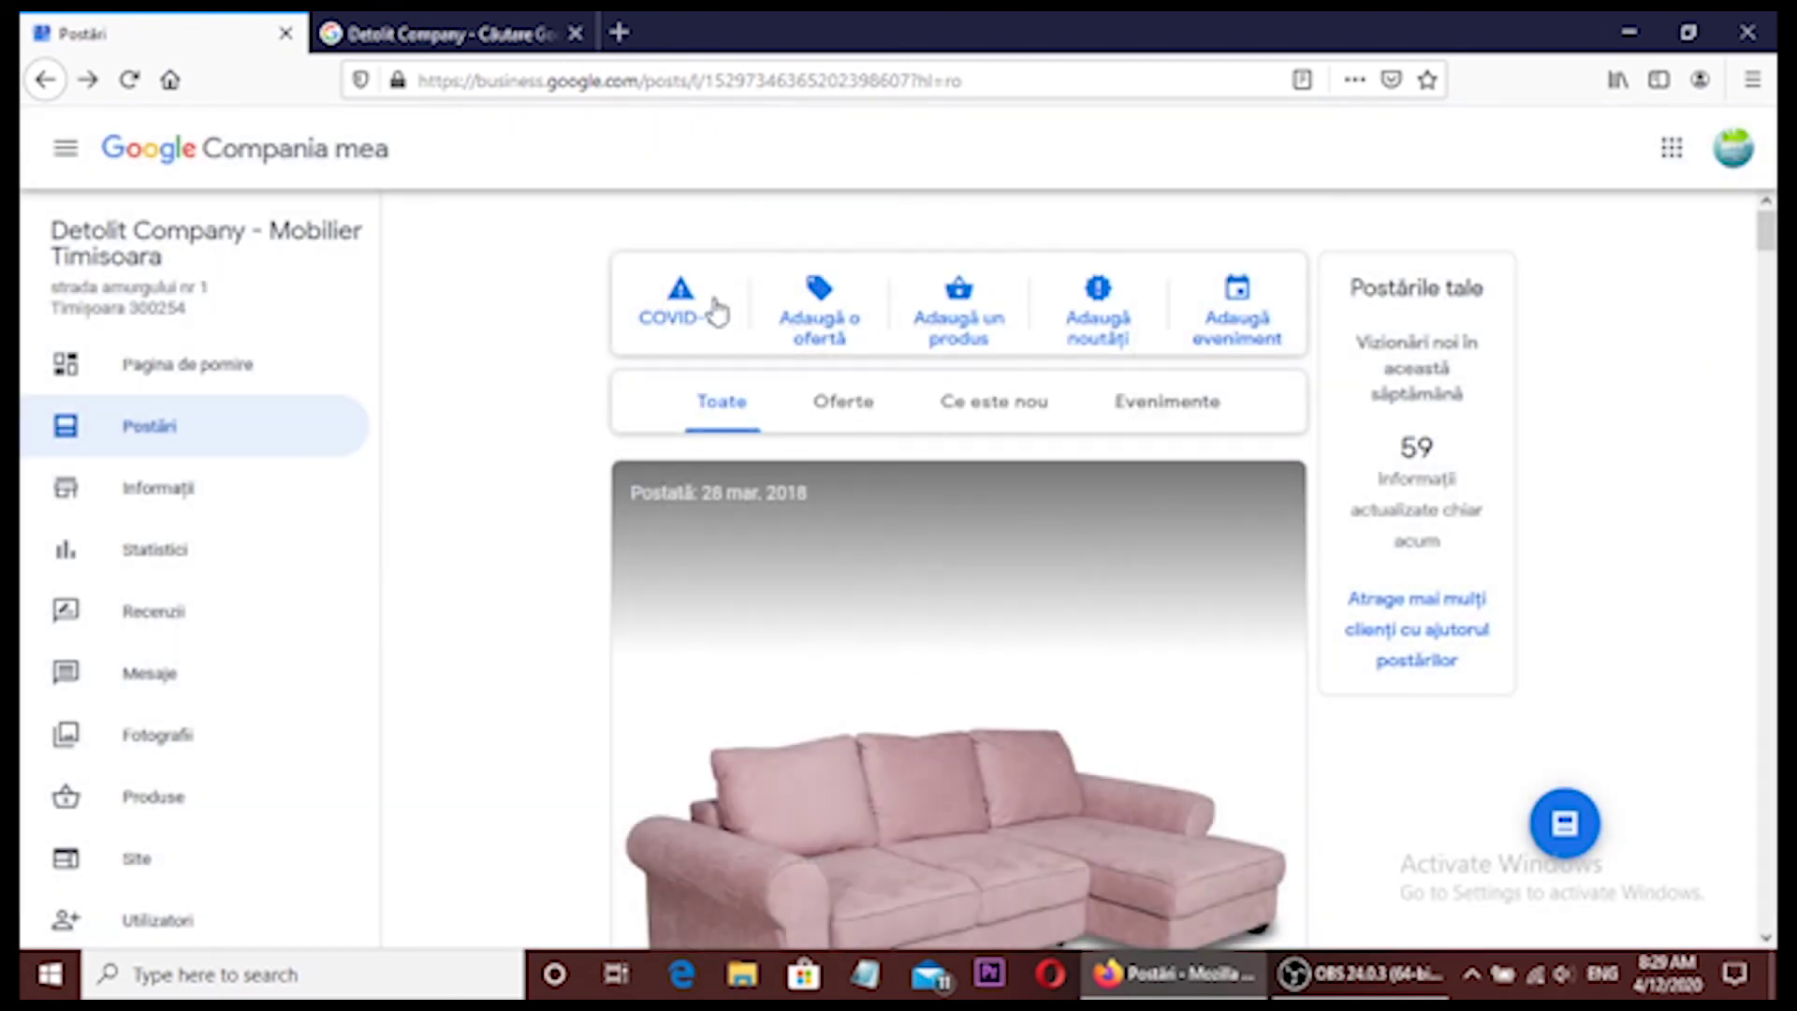
scroll(774, 461, "down", 5)
scroll(774, 462, "down", 8)
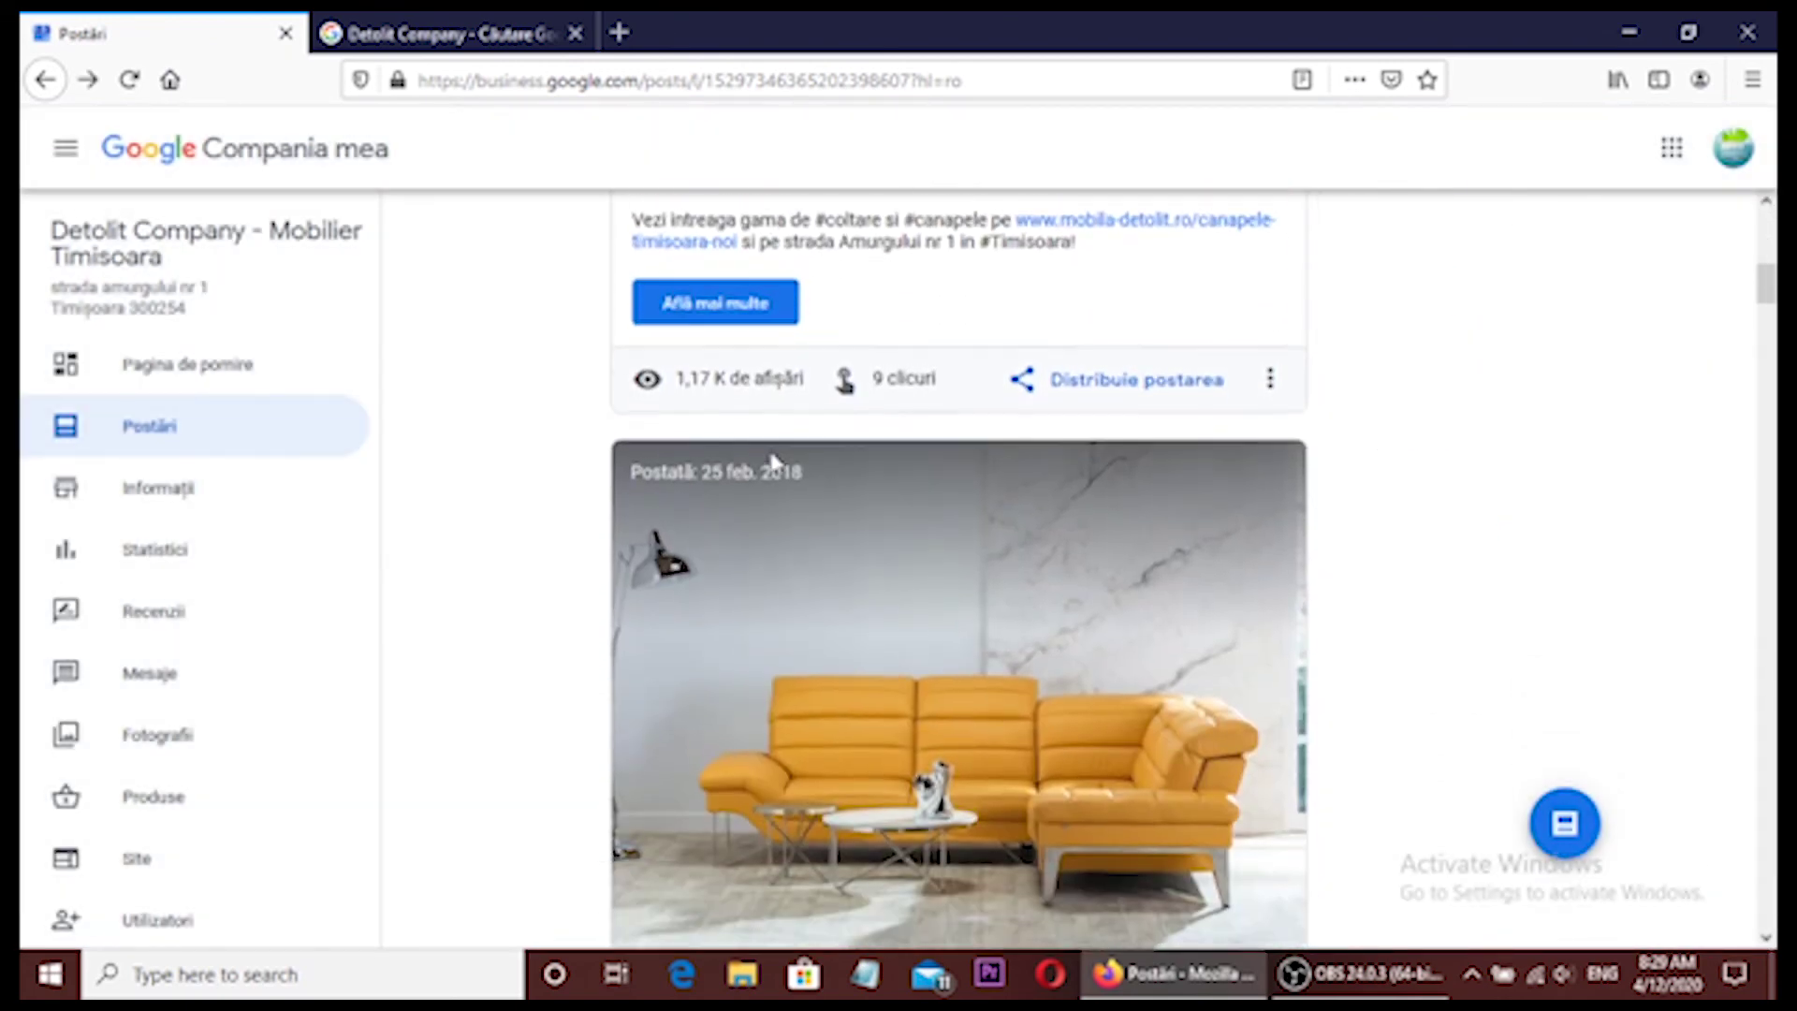
scroll(774, 462, "up", 8)
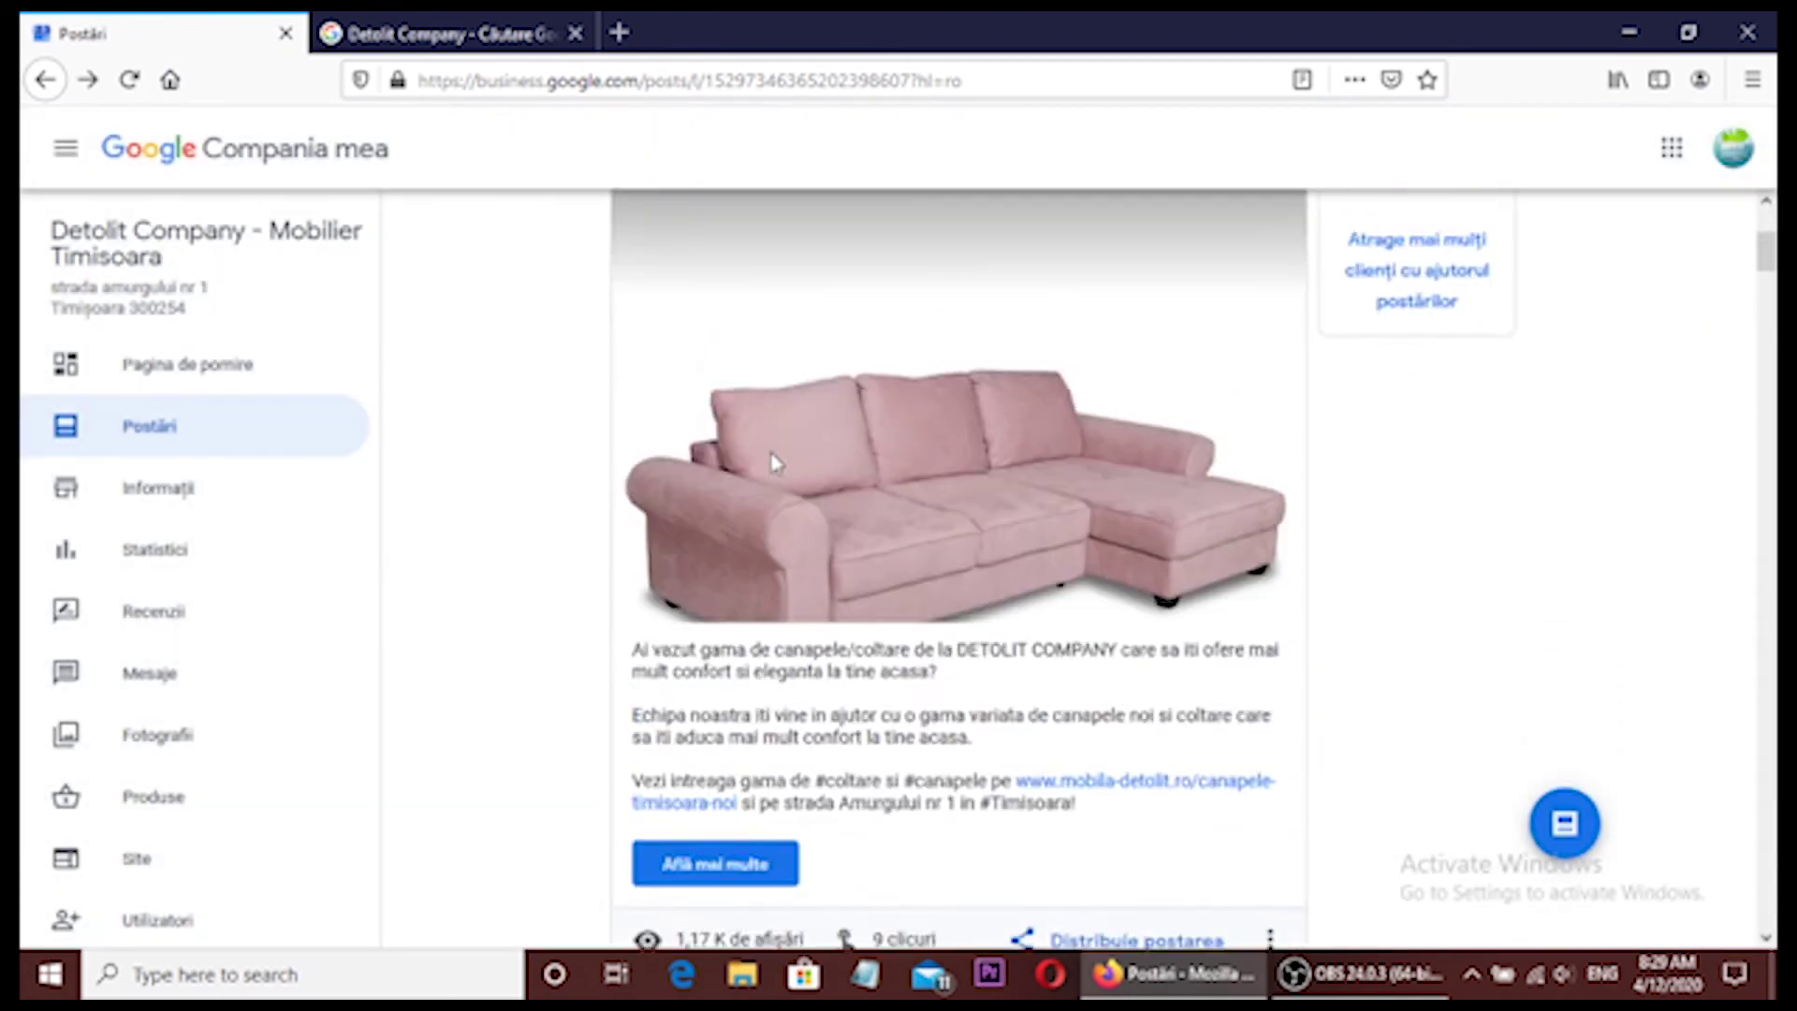
scroll(774, 461, "up", 2)
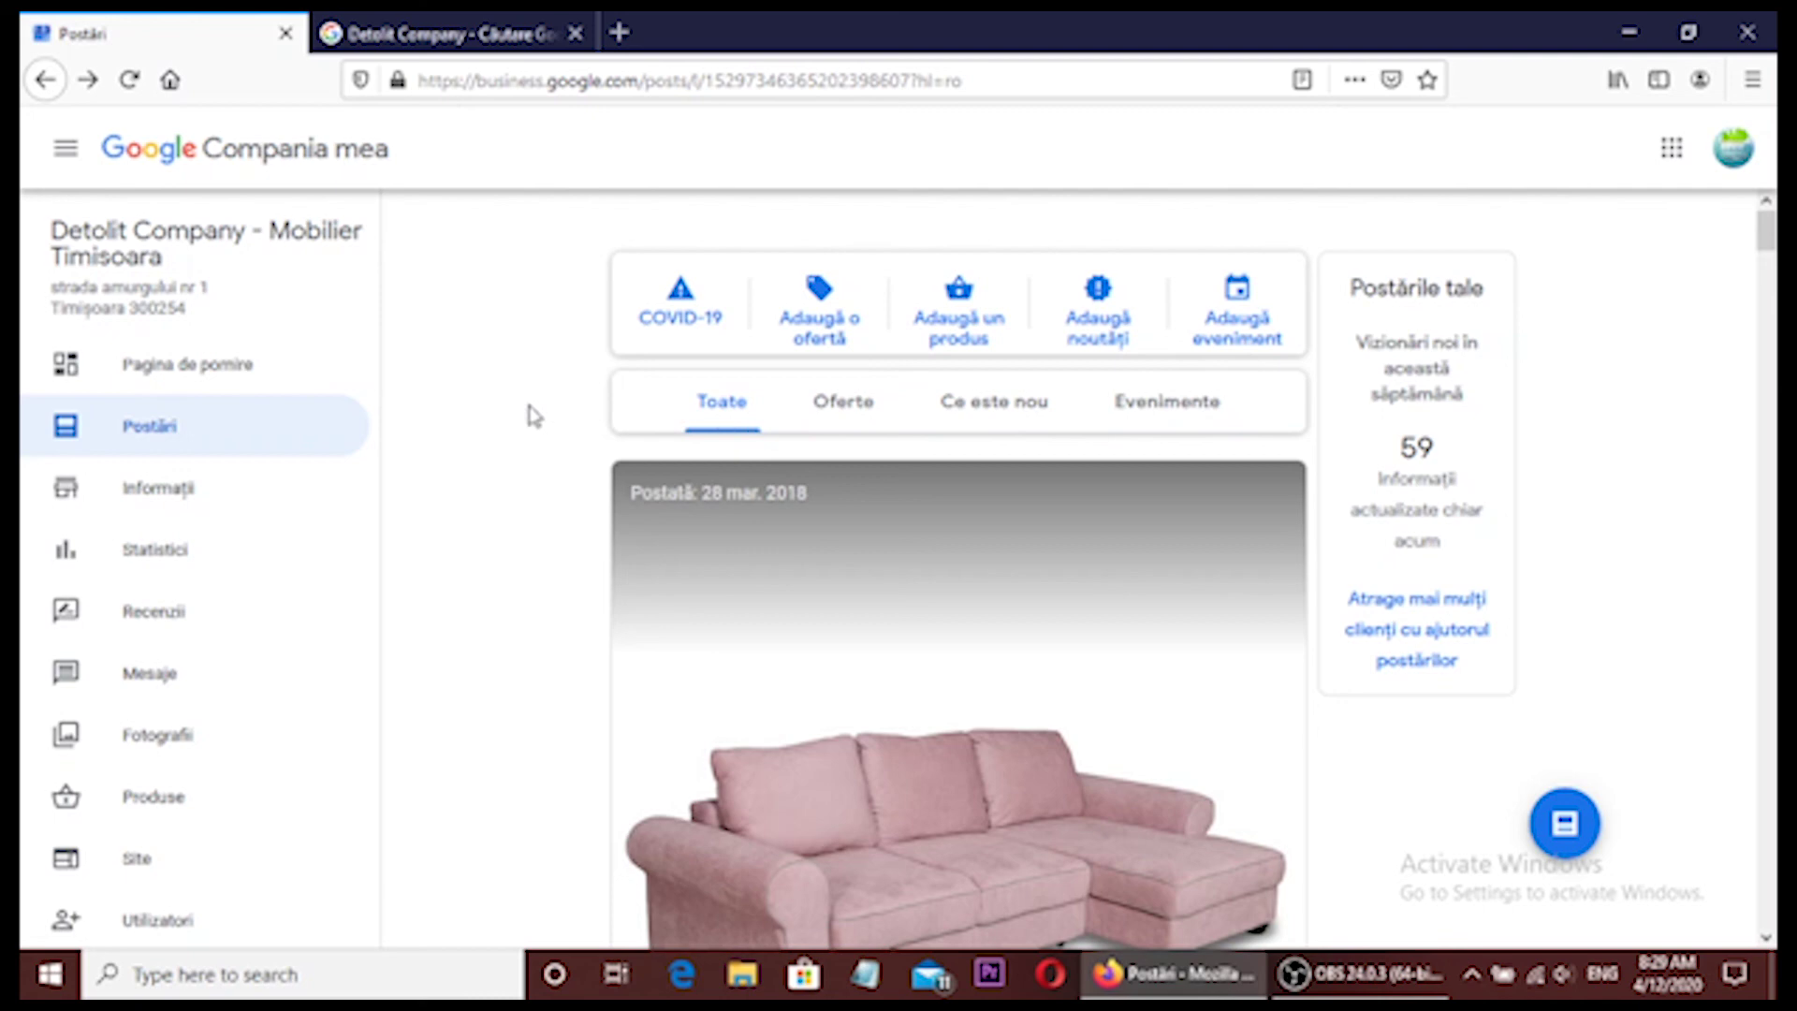
key("ctrl+d")
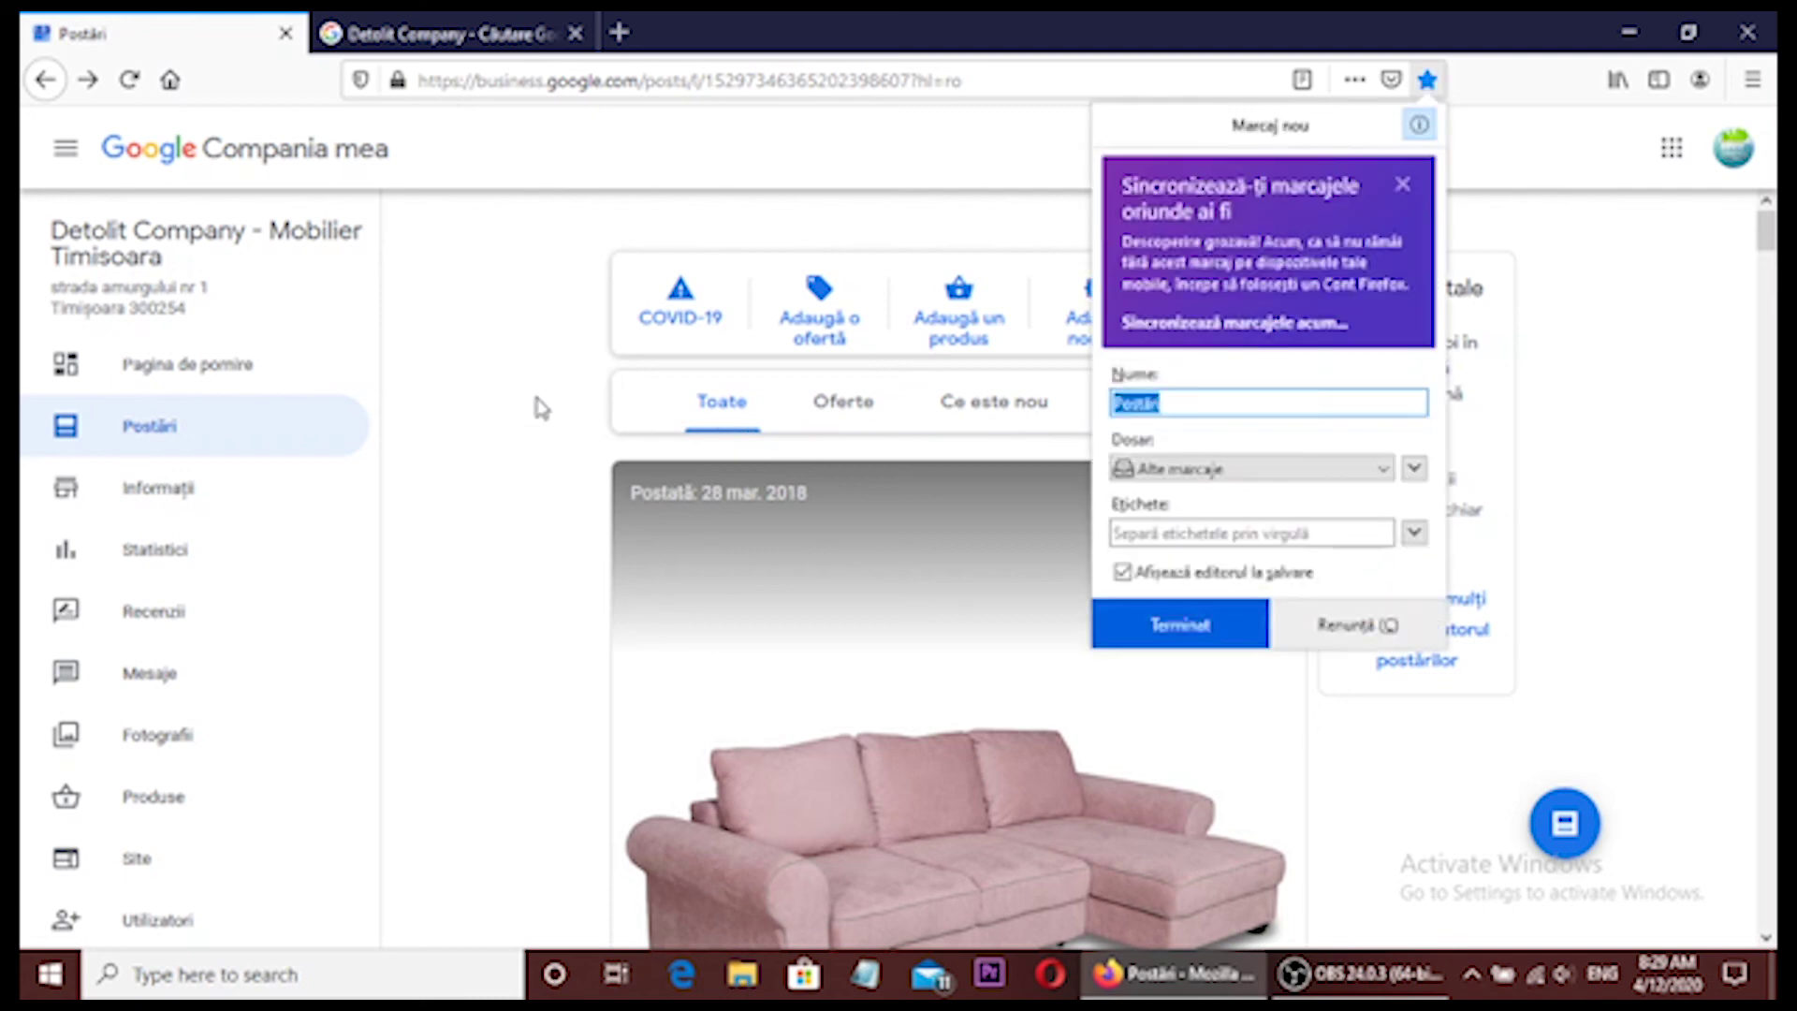
left_click(1390, 618)
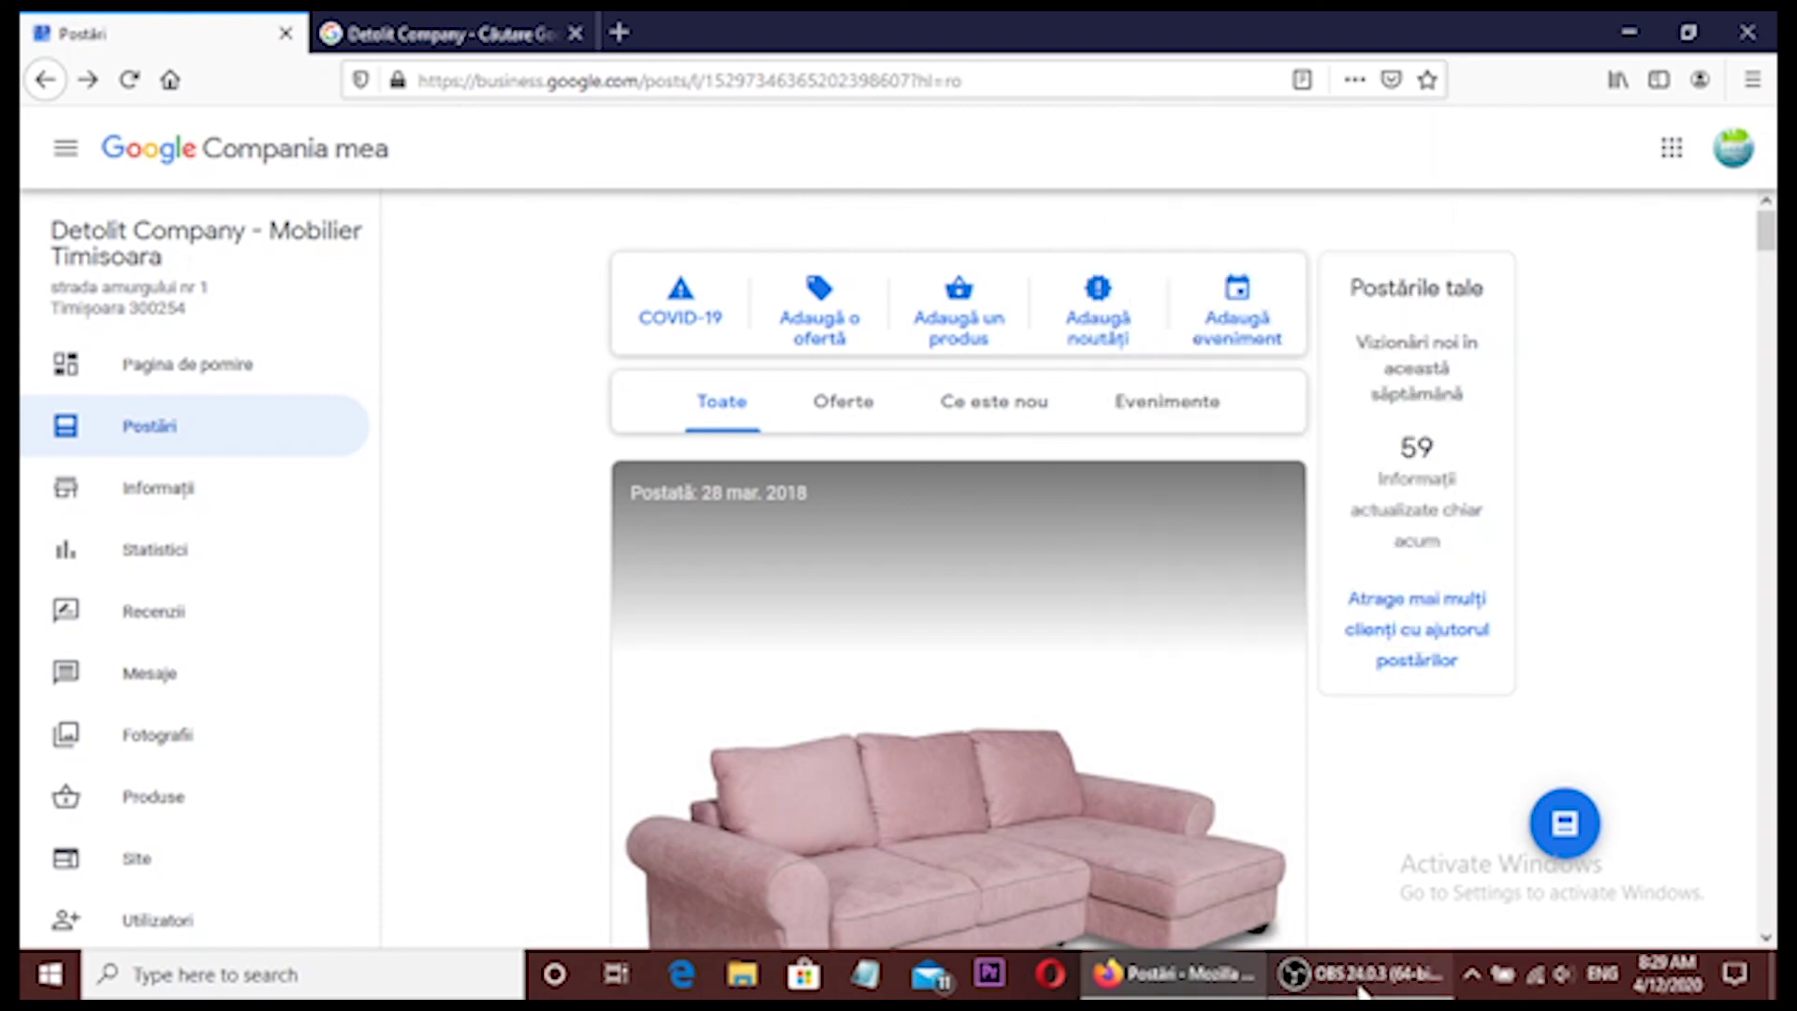